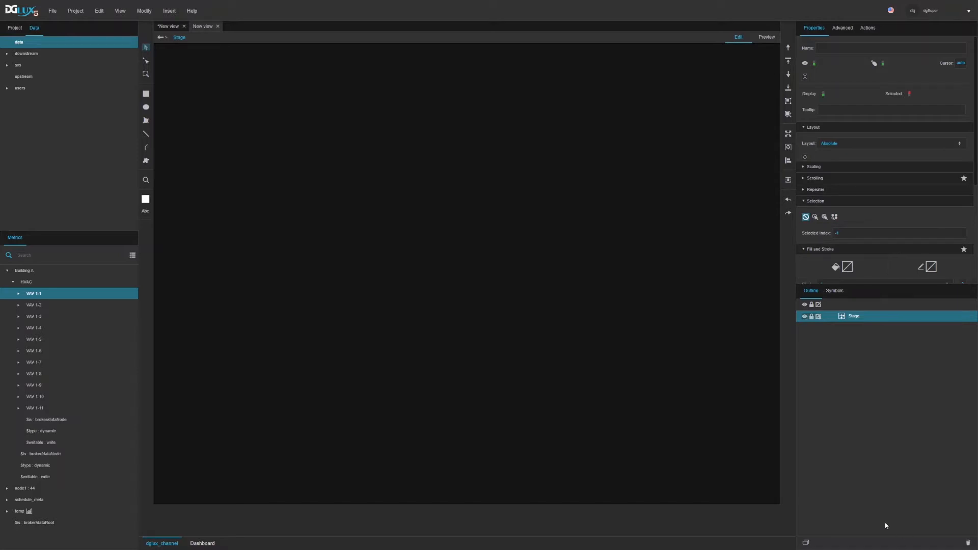
# Insert a Tree component on the stage and reshape it into a tall, narrow box near the stage's upper-left corner.
pyautogui.rightClick(237, 92)
pyautogui.moveTo(306, 98)
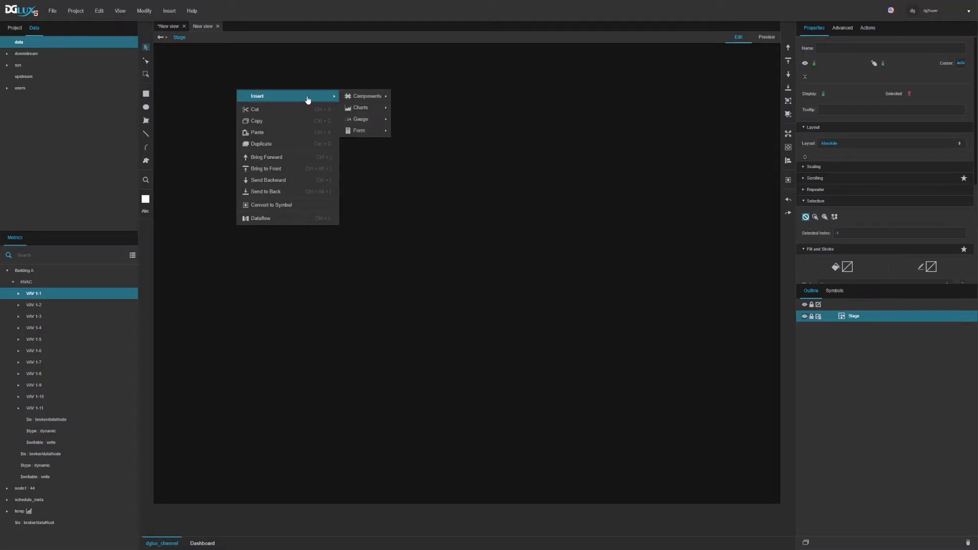
pyautogui.moveTo(357, 97)
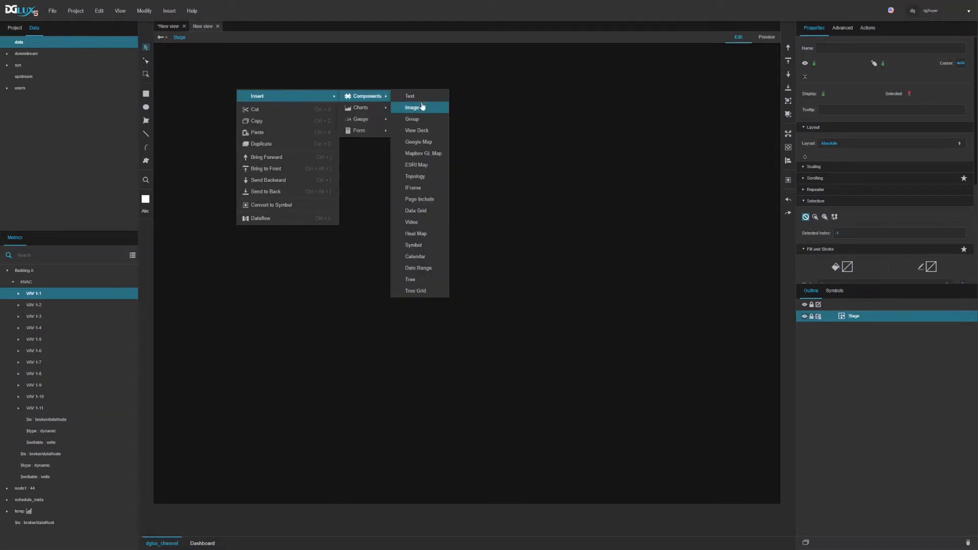
pyautogui.click(427, 285)
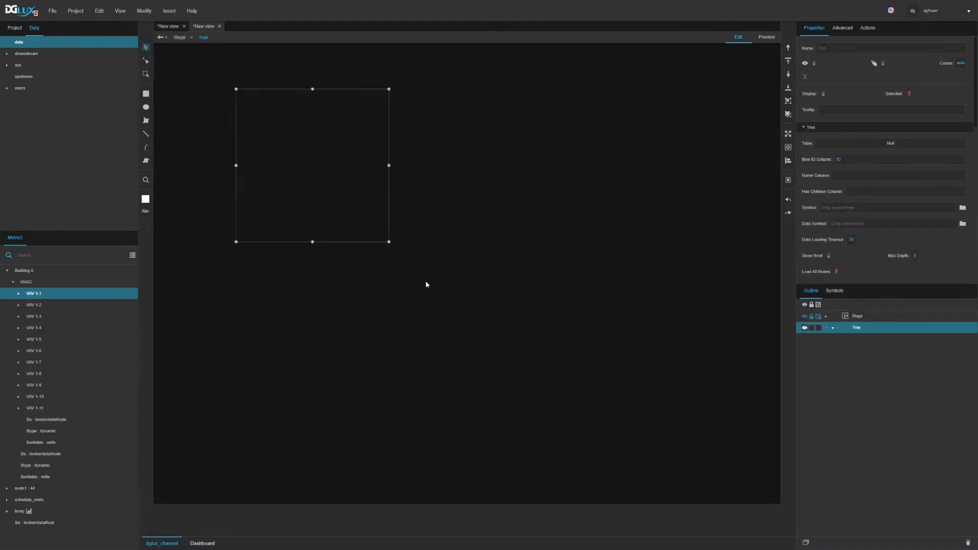
pyautogui.moveTo(343, 209); pyautogui.dragTo(293, 183)
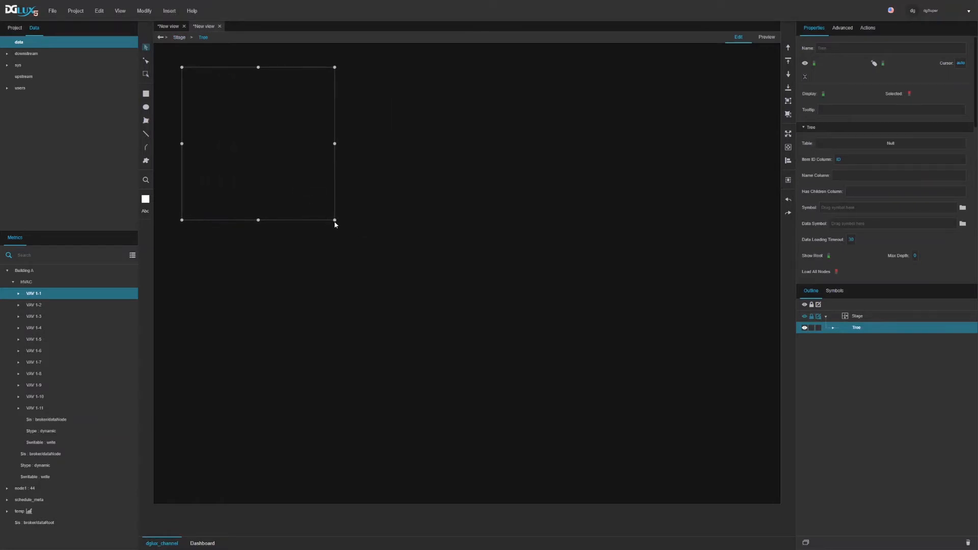
pyautogui.moveTo(335, 220); pyautogui.dragTo(308, 337)
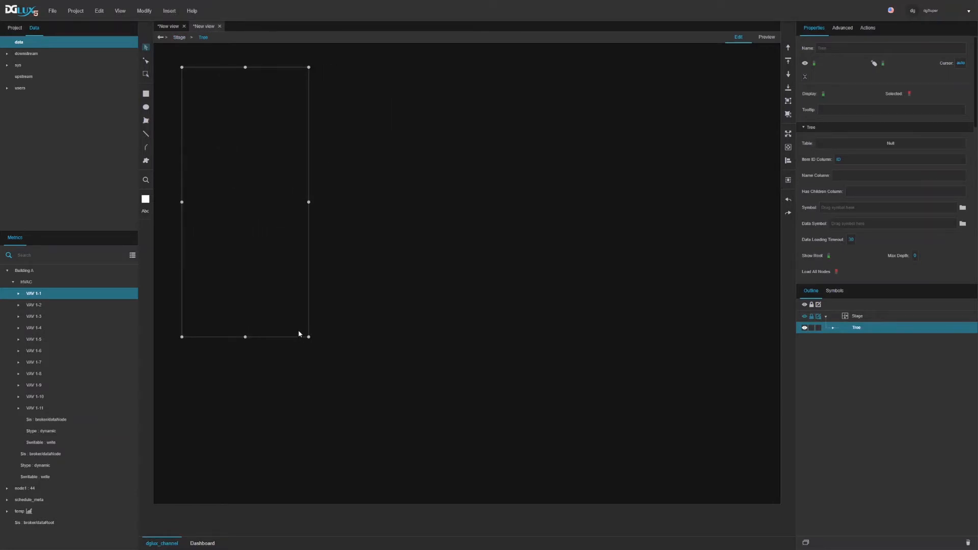
pyautogui.moveTo(284, 302); pyautogui.dragTo(271, 295)
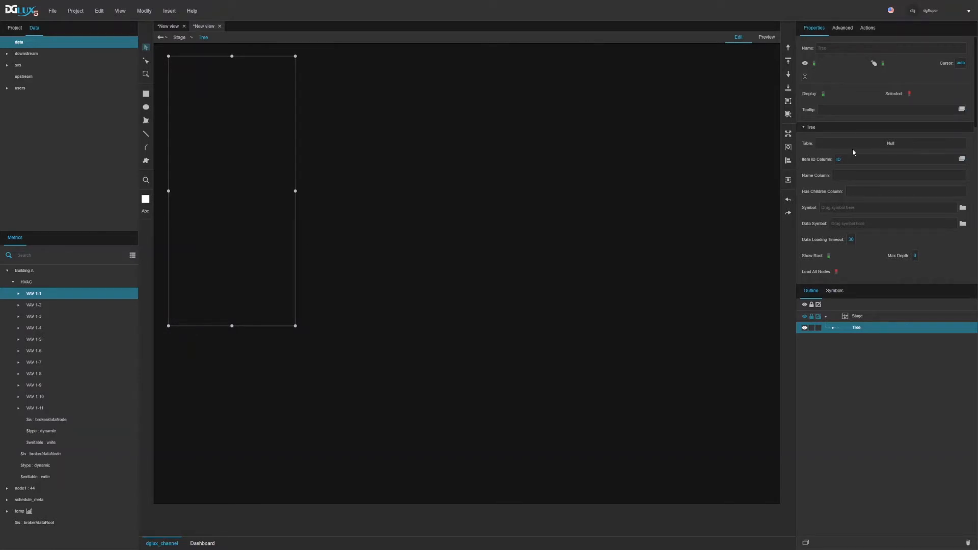
# Open the dataflow of the Tree component.
pyautogui.click(852, 149)
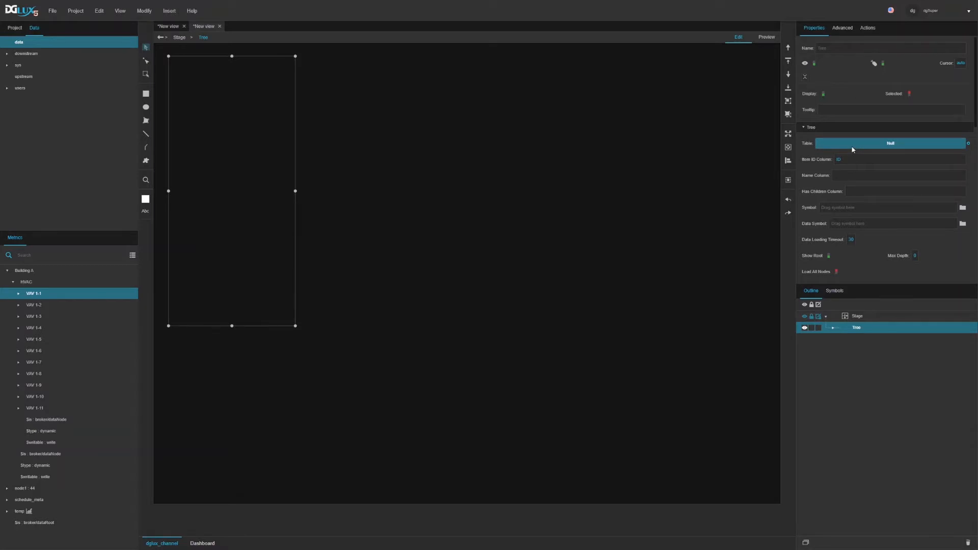
pyautogui.rightClick(857, 331)
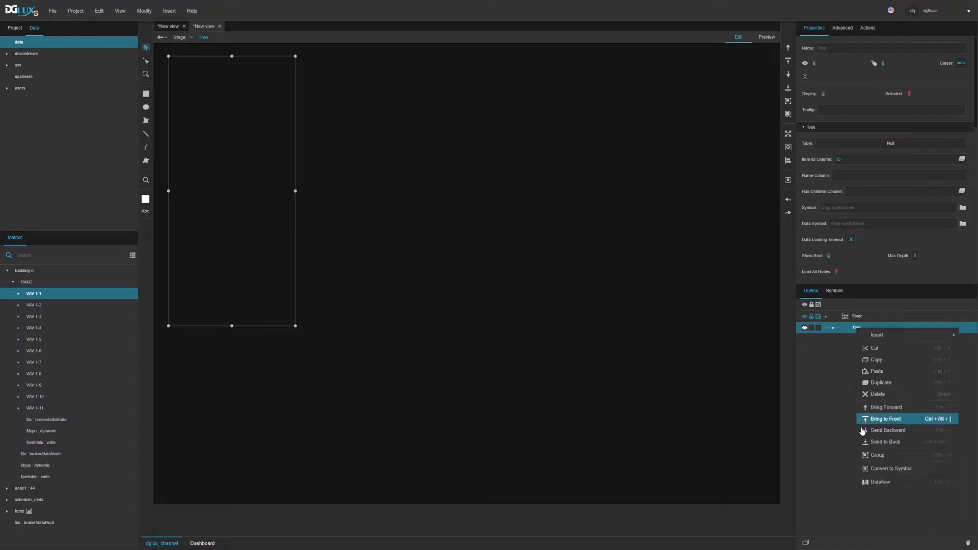
pyautogui.click(867, 482)
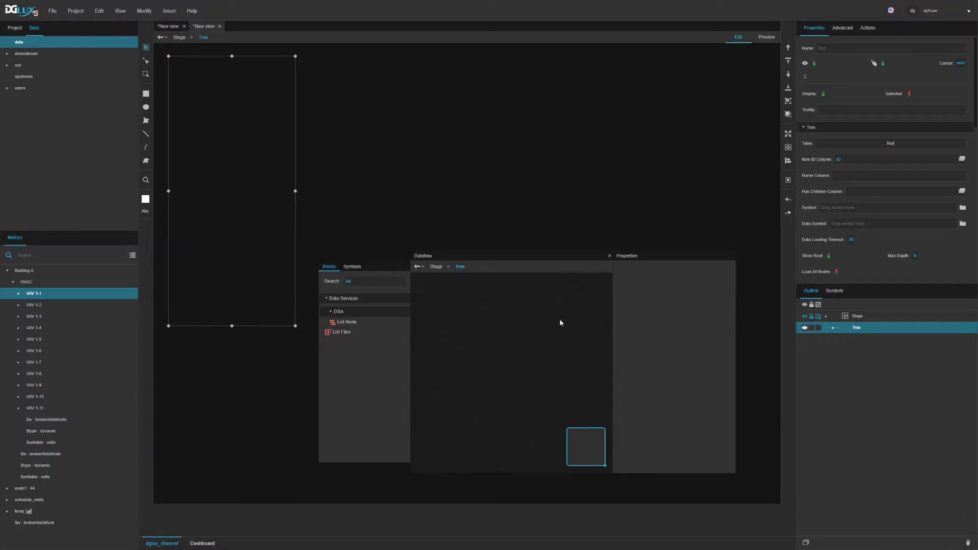
# Examine the data node hierarchy under Building A, down through HVAC to the points of VAV 1-1.
pyautogui.click(20, 45)
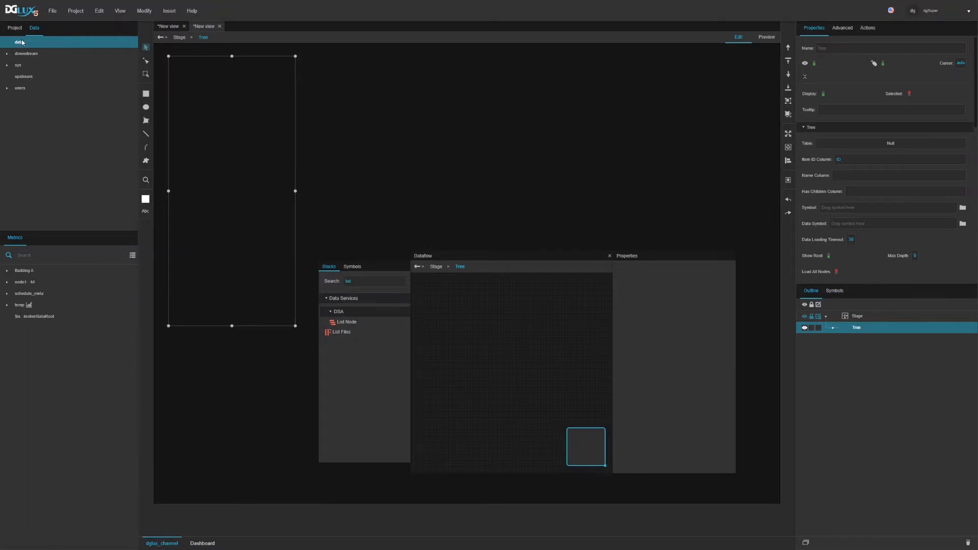
pyautogui.click(7, 271)
pyautogui.click(14, 284)
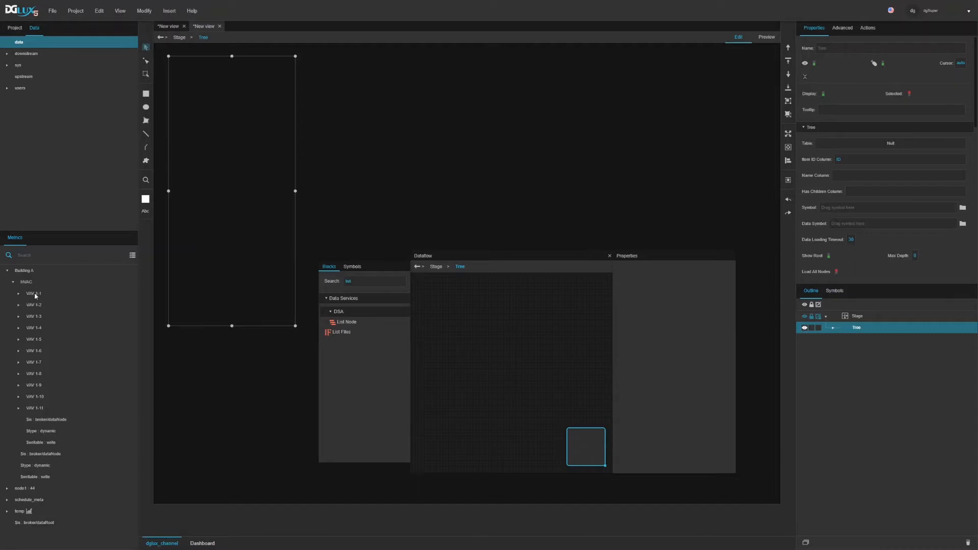
pyautogui.click(18, 294)
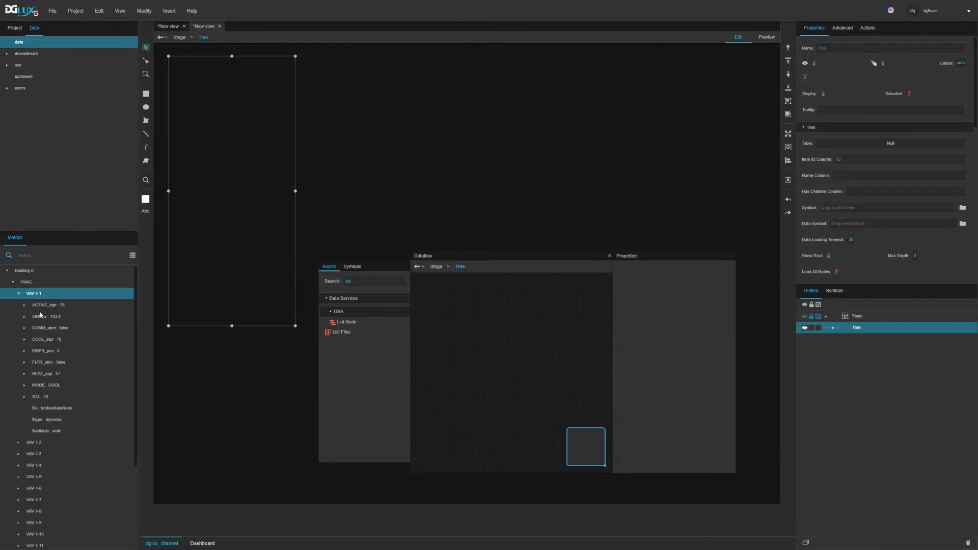
pyautogui.click(18, 294)
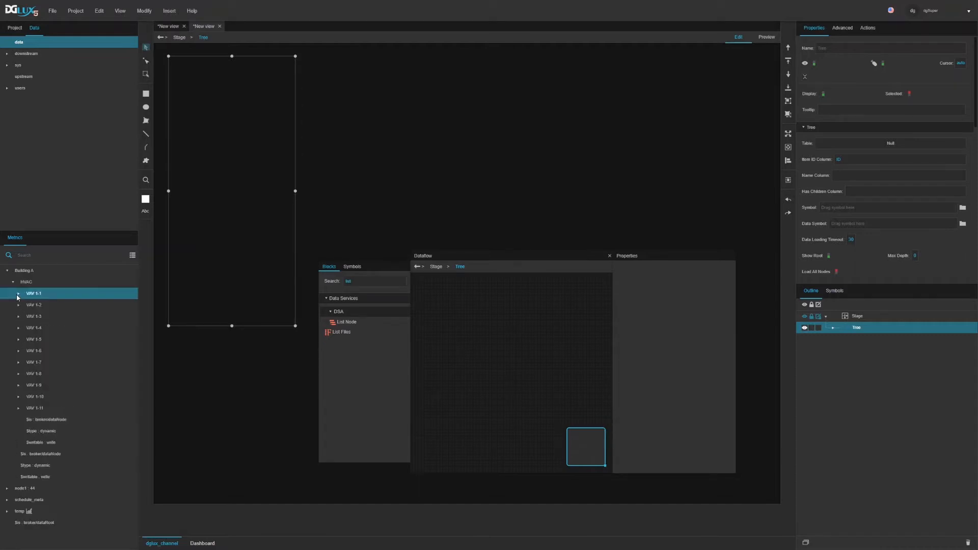
pyautogui.click(12, 283)
pyautogui.click(13, 284)
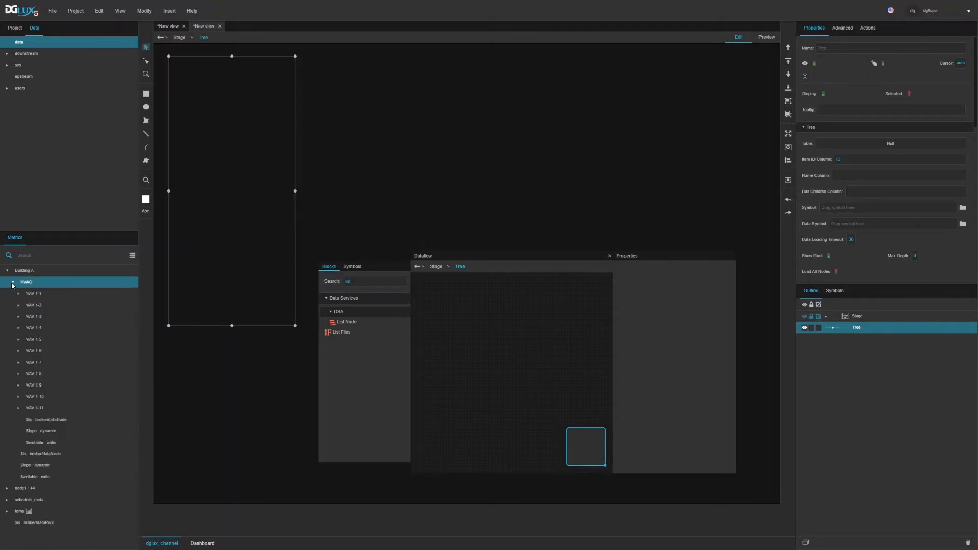
pyautogui.click(19, 295)
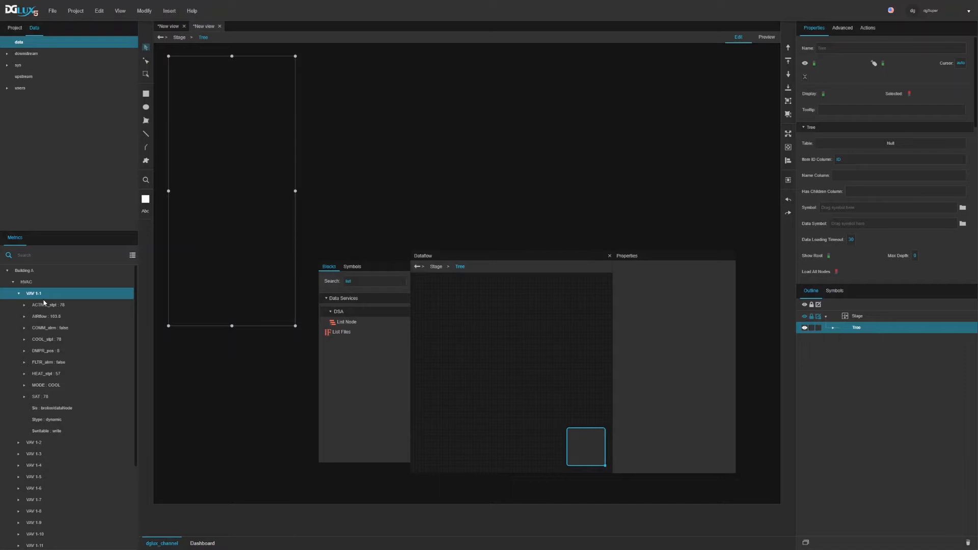
# Add a List Node block to the Tree's dataflow and set its path to /data/Building A.
pyautogui.moveTo(348, 323); pyautogui.dragTo(437, 296)
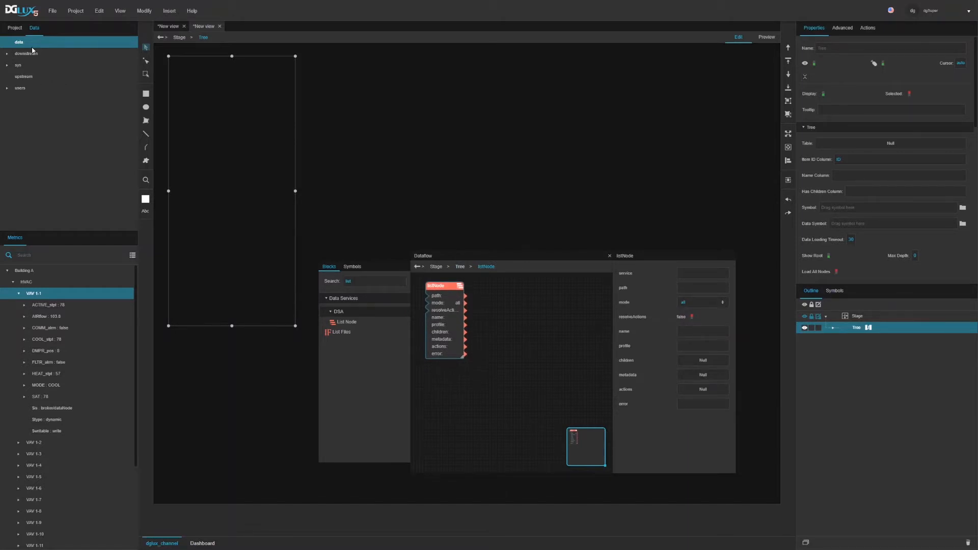
pyautogui.click(24, 271)
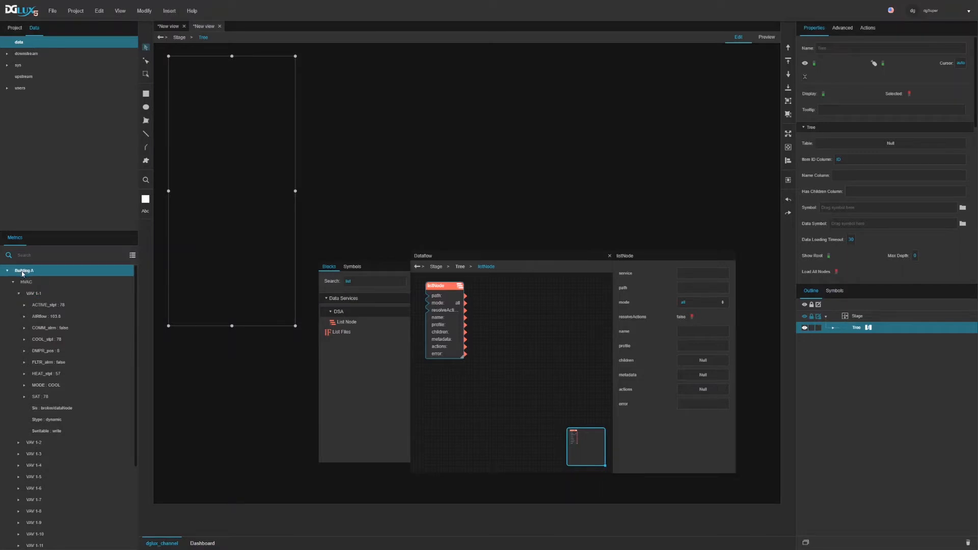
pyautogui.moveTo(22, 274); pyautogui.dragTo(696, 292)
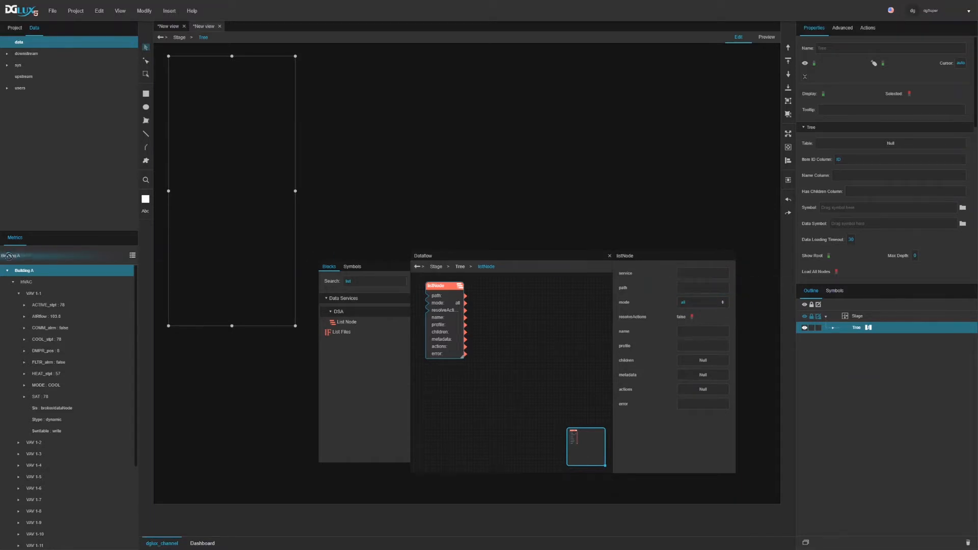
pyautogui.moveTo(25, 256); pyautogui.dragTo(32, 255)
pyautogui.hotkey('ctrl', 'c')
pyautogui.press('BackSpace')
pyautogui.hotkey('ctrl', 'v')
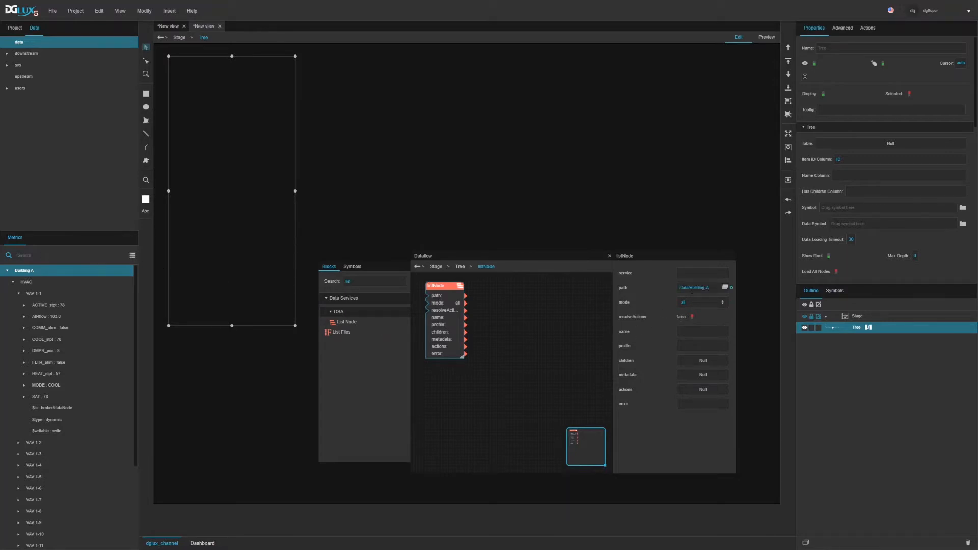
# Show the List Node's children table and bind the children output to the Tree's Table property.
pyautogui.click(703, 361)
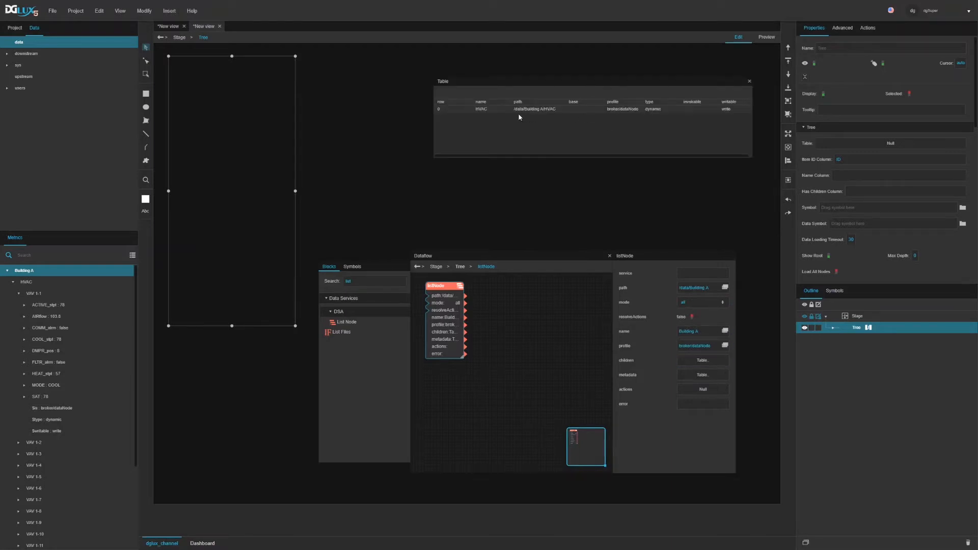
pyautogui.click(14, 283)
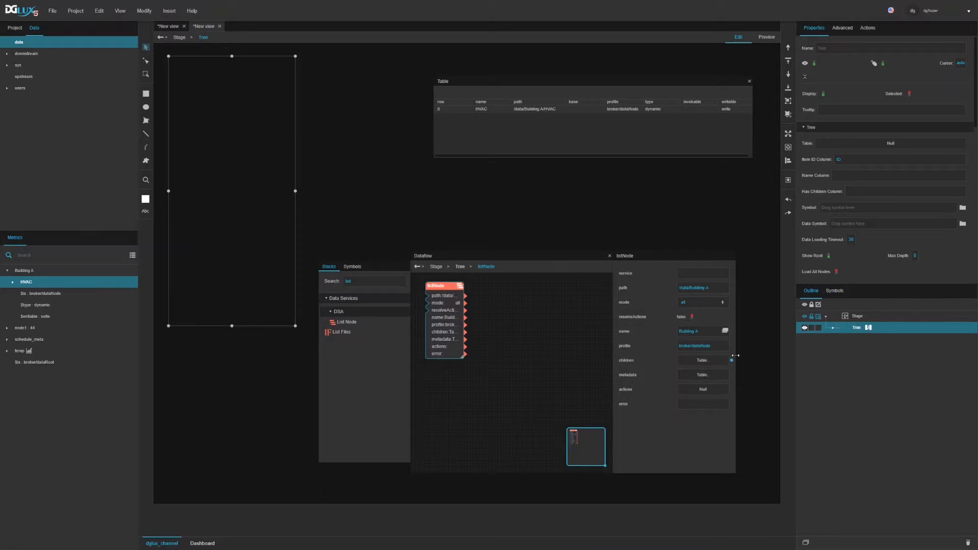
pyautogui.moveTo(733, 360); pyautogui.dragTo(840, 147)
# Set the Tree's Item ID Column to path and its Name Column to name.
pyautogui.click(857, 160)
pyautogui.write('path')
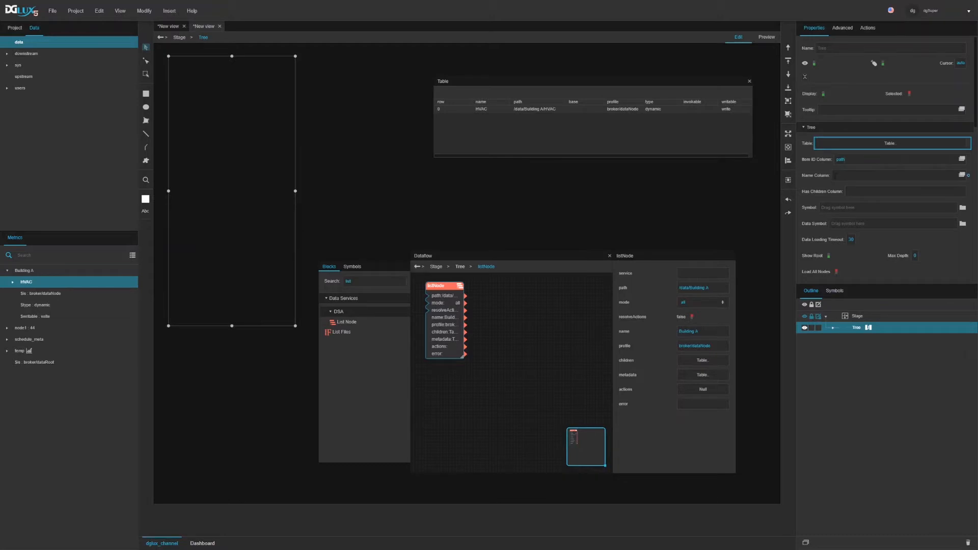
pyautogui.click(835, 176)
pyautogui.write('name')
# Preview the tree and examine the HVAC row in the widened children table.
pyautogui.click(766, 38)
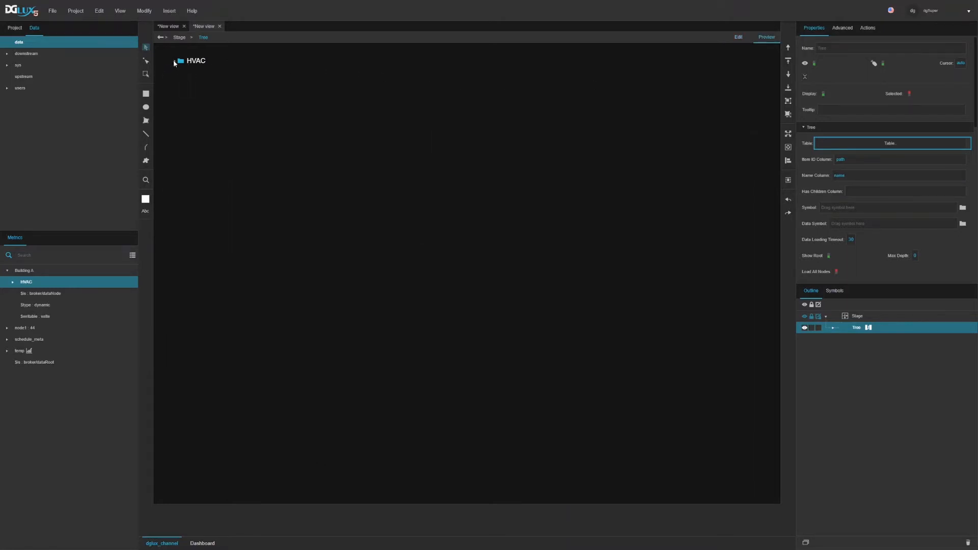
pyautogui.click(740, 37)
pyautogui.click(833, 329)
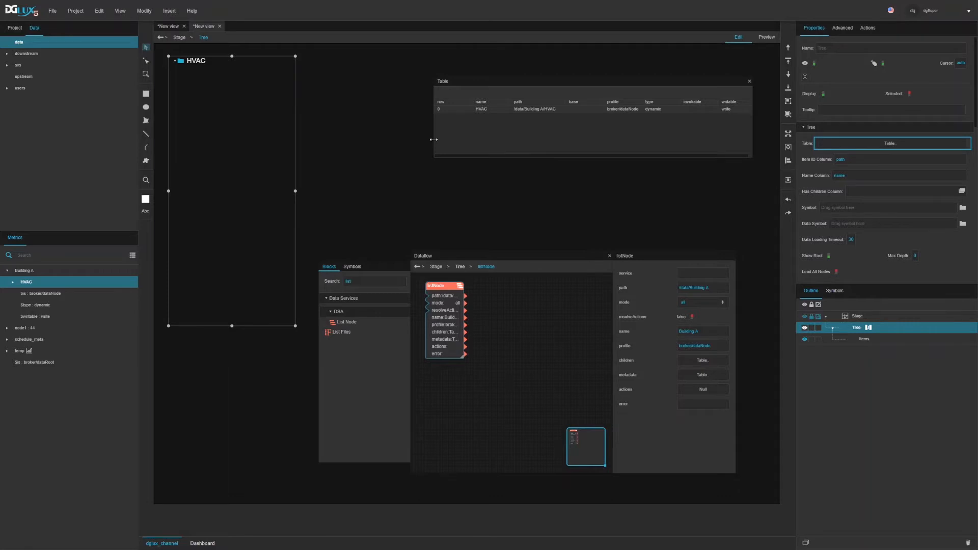
pyautogui.moveTo(434, 139); pyautogui.dragTo(378, 130)
pyautogui.click(423, 110)
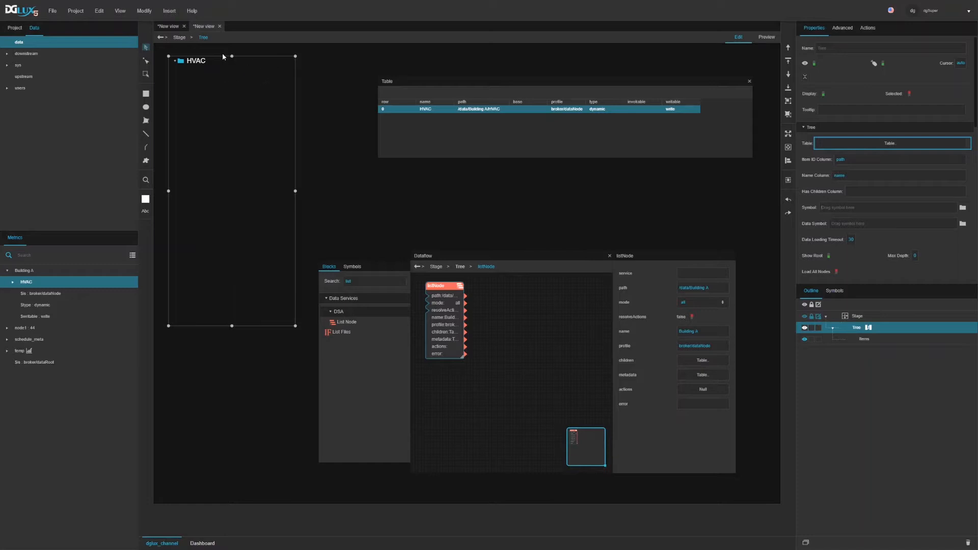
pyautogui.click(768, 38)
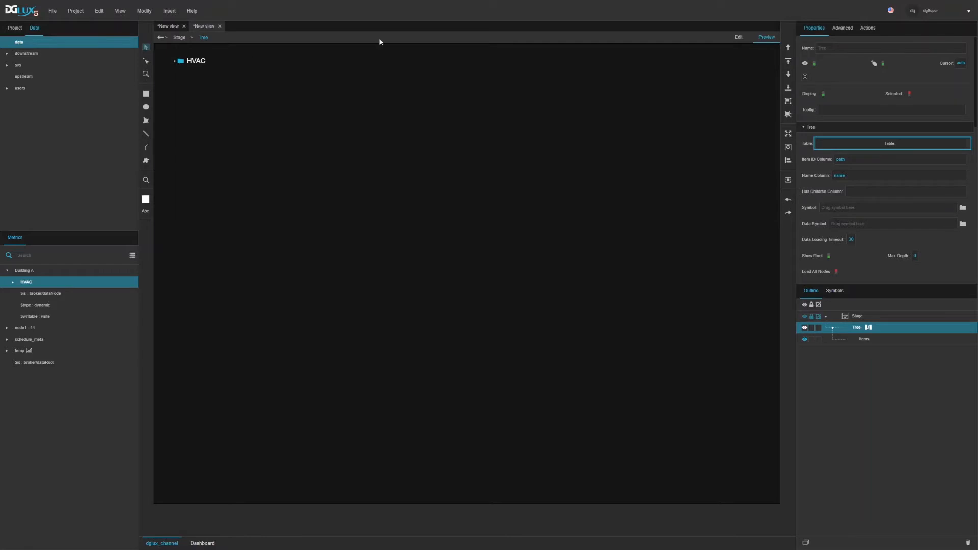
pyautogui.click(738, 37)
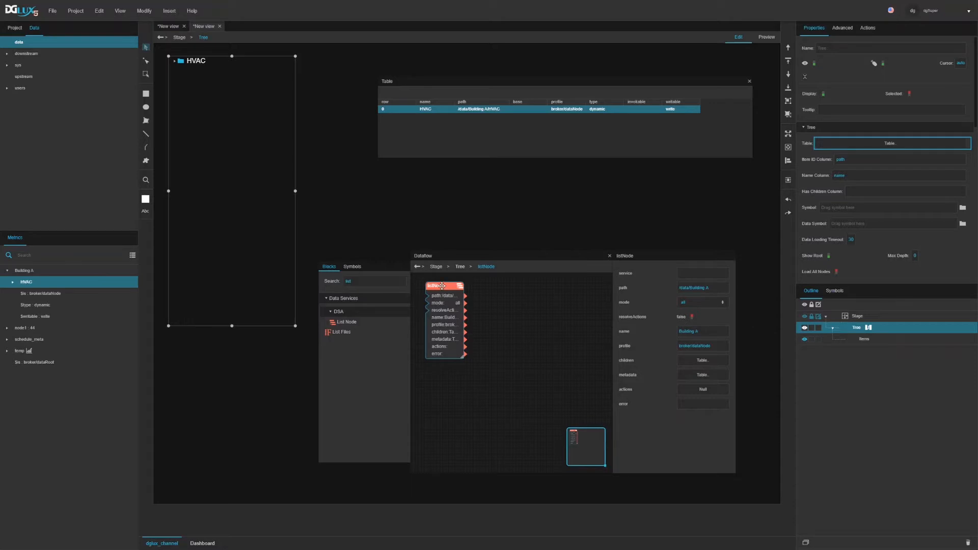
# Duplicate the List Node block beside the original and convert the copy to a symbol named getChildren.
pyautogui.moveTo(442, 286); pyautogui.dragTo(513, 302)
pyautogui.hotkey('ctrl', 'v')
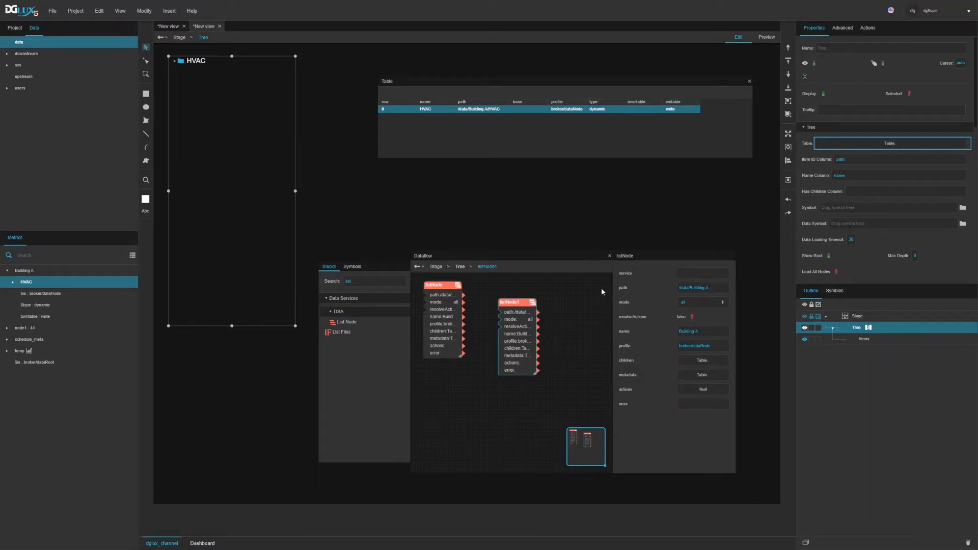
pyautogui.rightClick(509, 303)
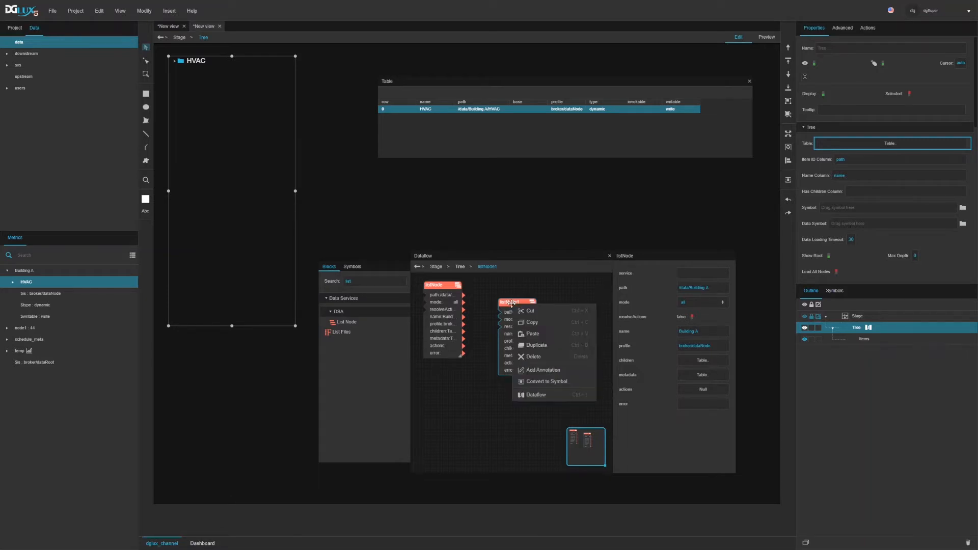
pyautogui.click(546, 386)
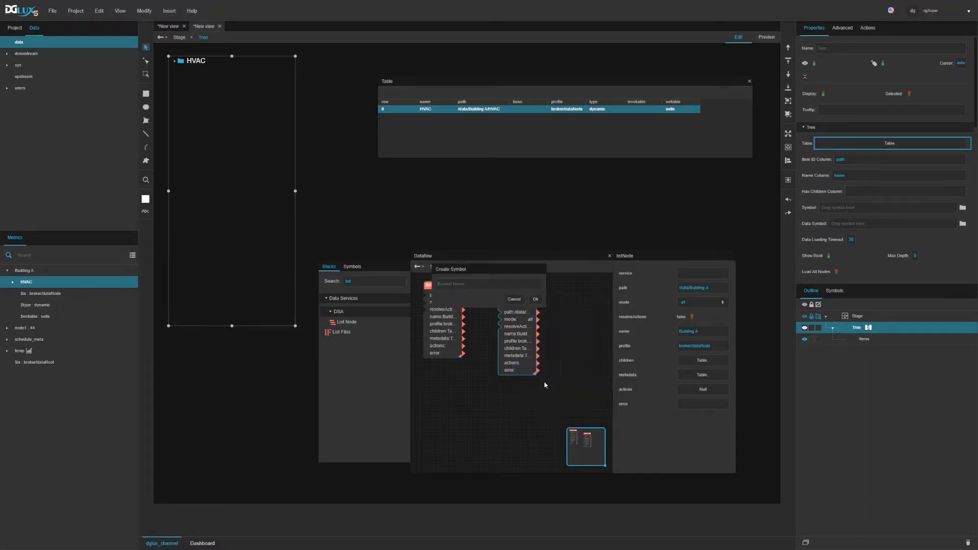
pyautogui.write('getChildren')
pyautogui.click(535, 299)
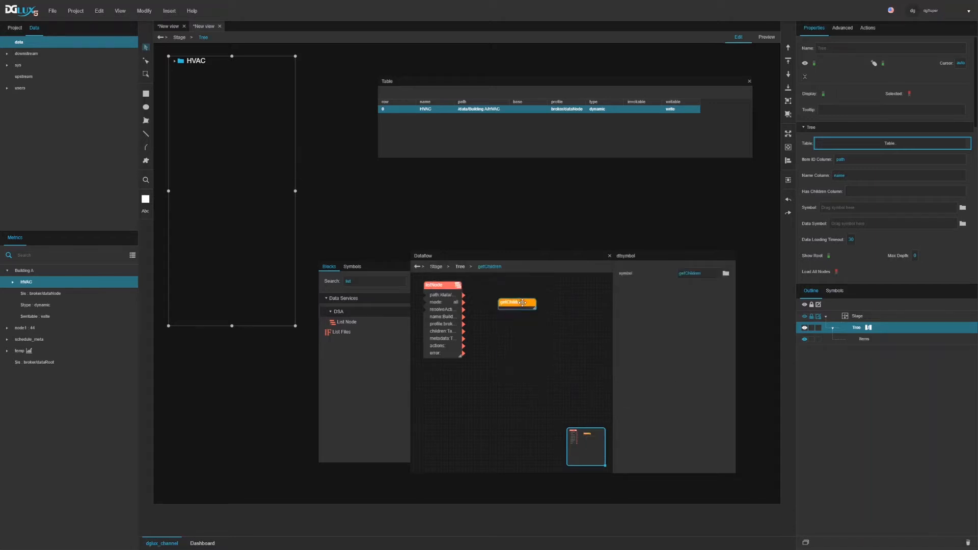
# Open the getChildren symbol for editing and show its symbol parameters.
pyautogui.moveTo(522, 303); pyautogui.dragTo(535, 303)
pyautogui.rightClick(537, 304)
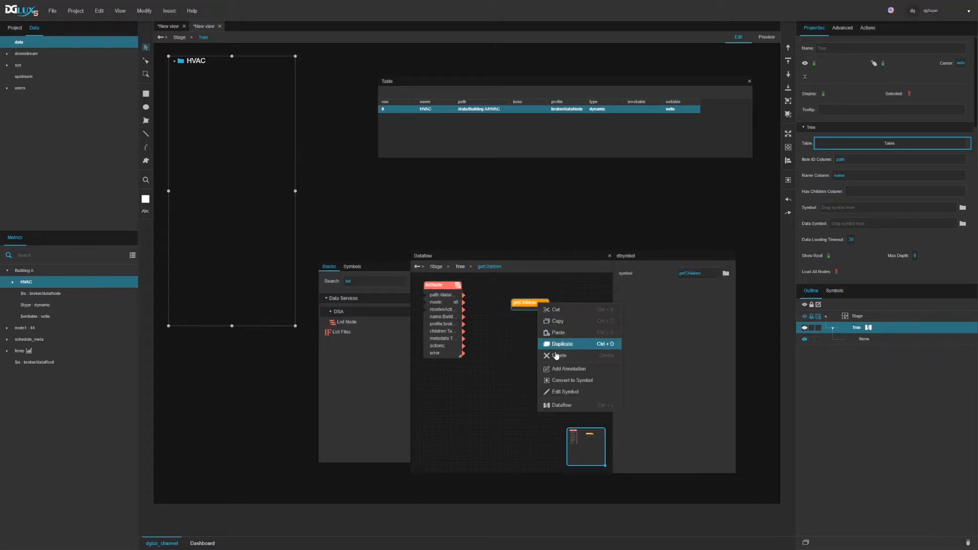
pyautogui.click(563, 393)
pyautogui.moveTo(734, 418)
pyautogui.mouseDown()
pyautogui.moveTo(627, 408)
pyautogui.moveTo(524, 380)
pyautogui.mouseUp()
pyautogui.rightClick(496, 275)
pyautogui.click(516, 303)
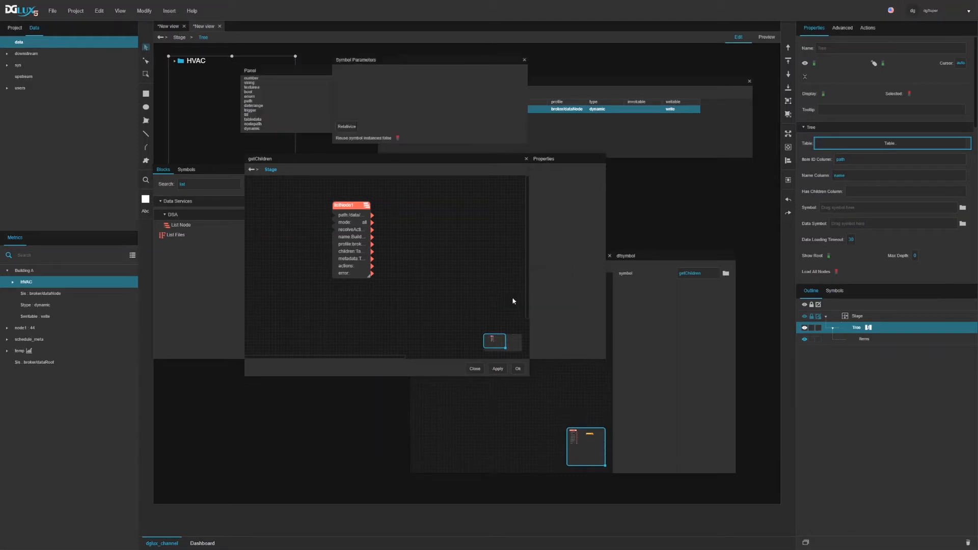
# Add two tabledata parameters named input and output to the getChildren symbol and save it.
pyautogui.moveTo(252, 119); pyautogui.dragTo(343, 90)
pyautogui.moveTo(262, 122); pyautogui.dragTo(349, 88)
pyautogui.doubleClick(351, 73)
pyautogui.write('input')
pyautogui.doubleClick(350, 88)
pyautogui.write('output')
pyautogui.click(519, 369)
# Pin the input and output parameters on the getChildren block and place it beside the List Node block.
pyautogui.moveTo(526, 303); pyautogui.dragTo(507, 293)
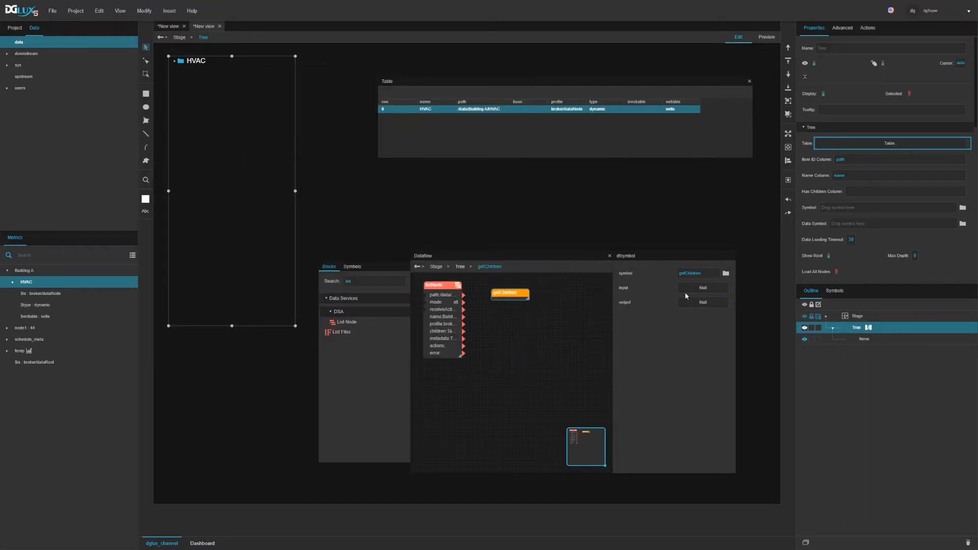
pyautogui.click(732, 291)
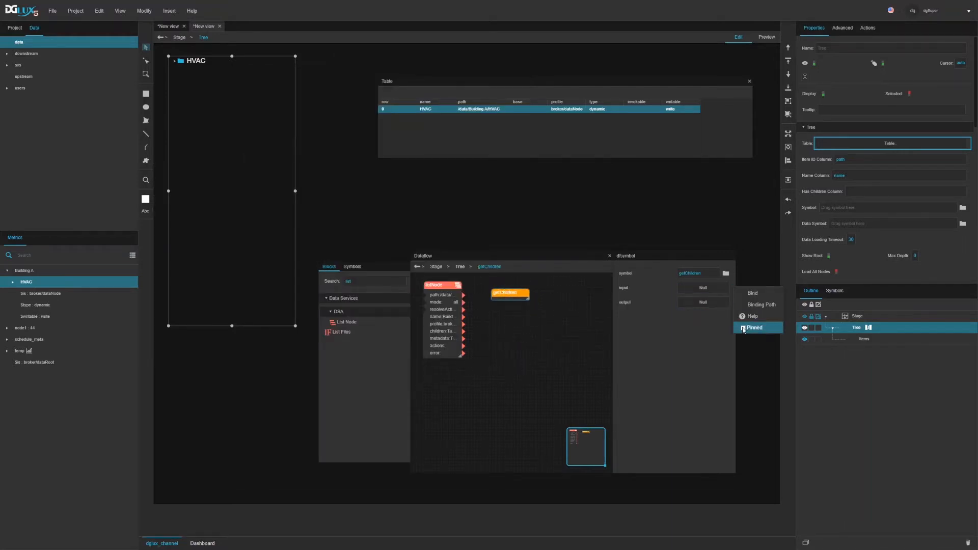
pyautogui.click(748, 330)
pyautogui.click(733, 305)
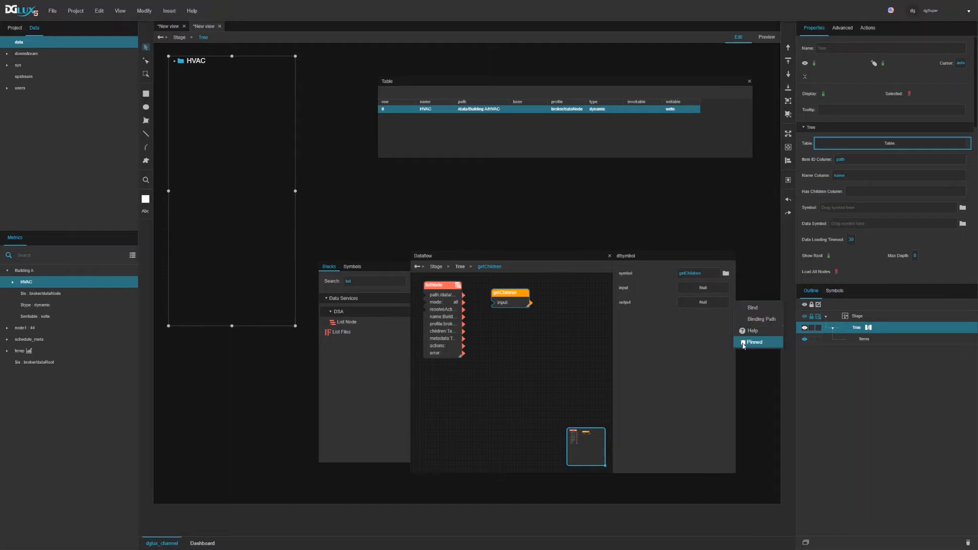
pyautogui.click(738, 345)
pyautogui.moveTo(526, 299); pyautogui.dragTo(553, 290)
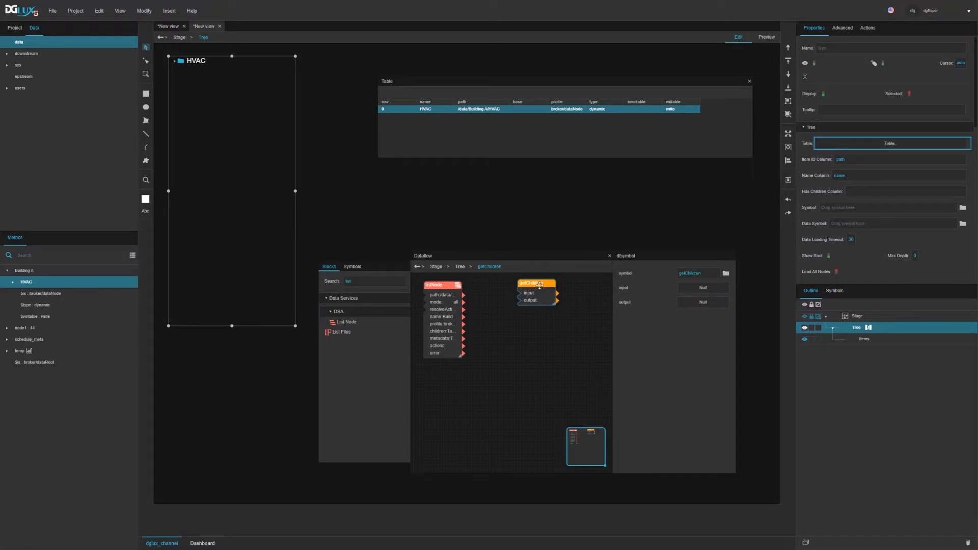
pyautogui.moveTo(541, 283); pyautogui.dragTo(541, 286)
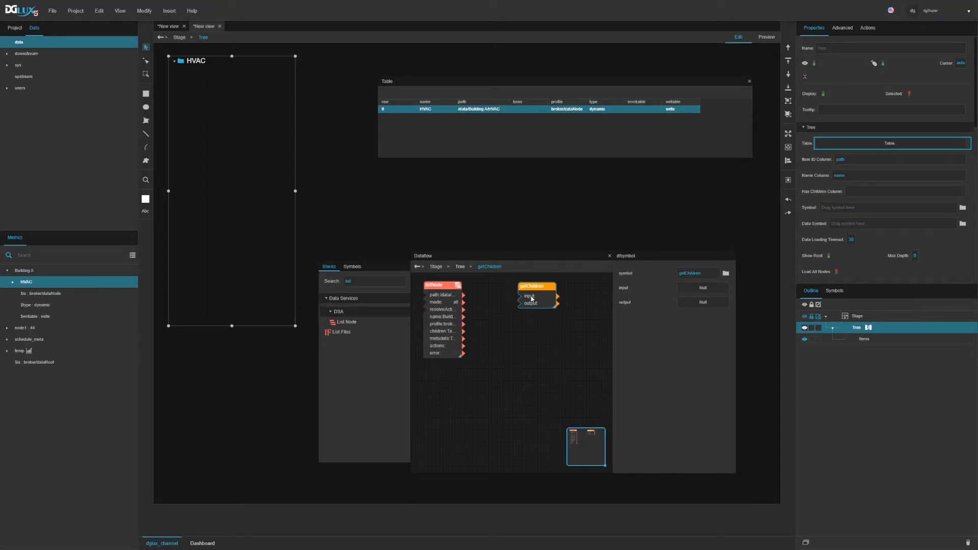
pyautogui.moveTo(529, 295); pyautogui.dragTo(540, 293)
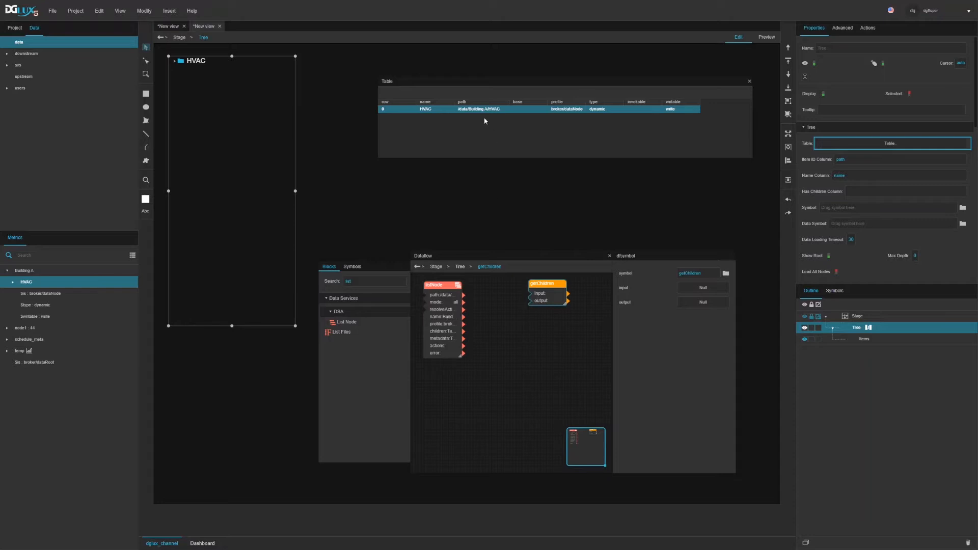
# Review the List Node's children table and bind its children property to the input of the getChildren block.
pyautogui.click(445, 339)
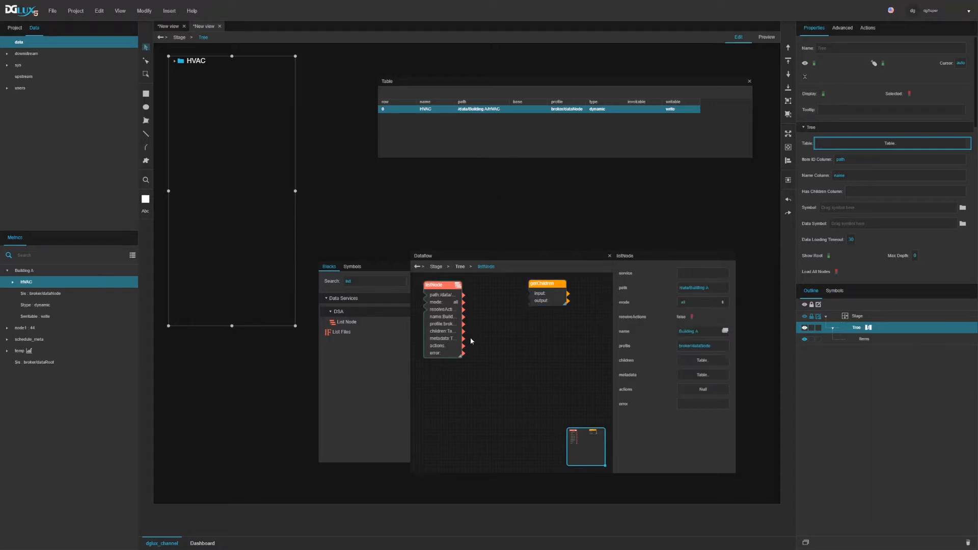
pyautogui.click(702, 361)
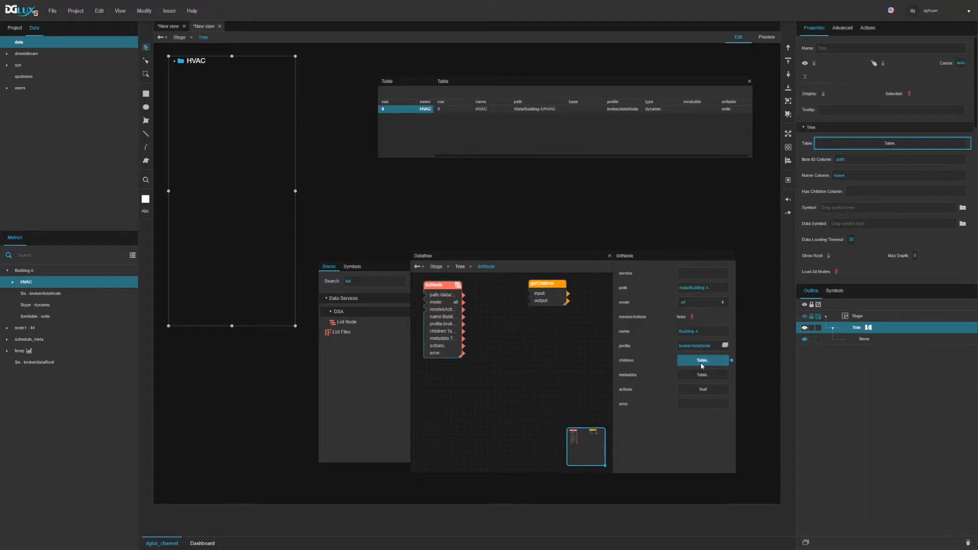
pyautogui.click(750, 81)
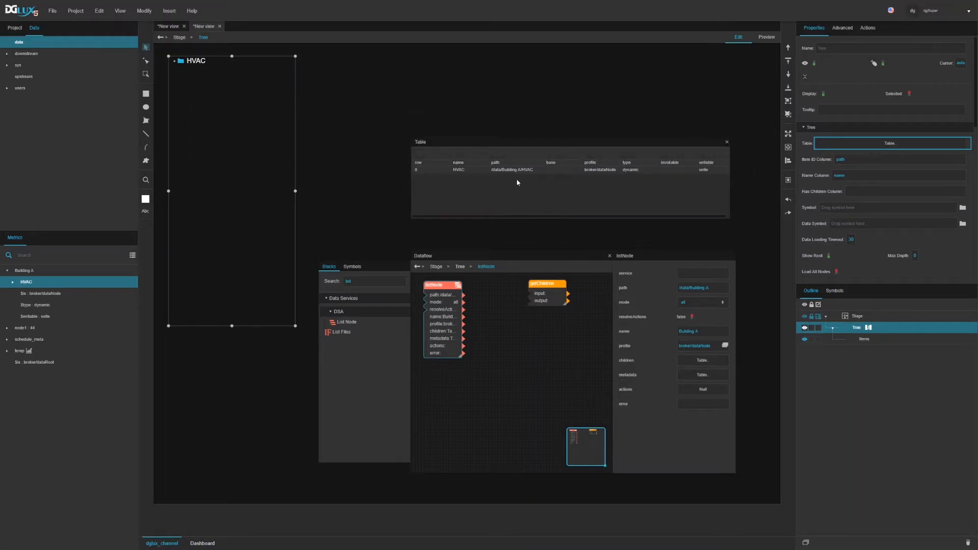
pyautogui.click(727, 144)
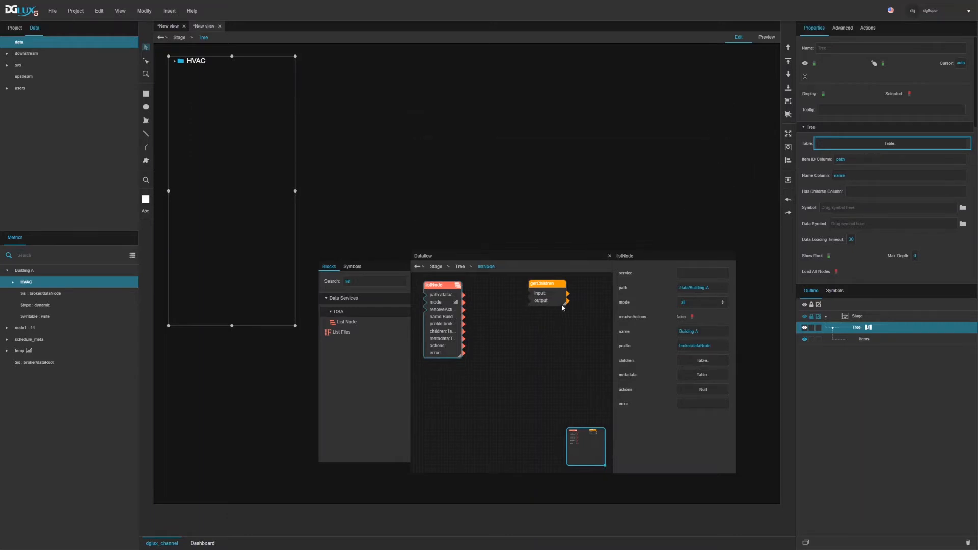
pyautogui.moveTo(463, 332); pyautogui.dragTo(545, 296)
pyautogui.click(546, 298)
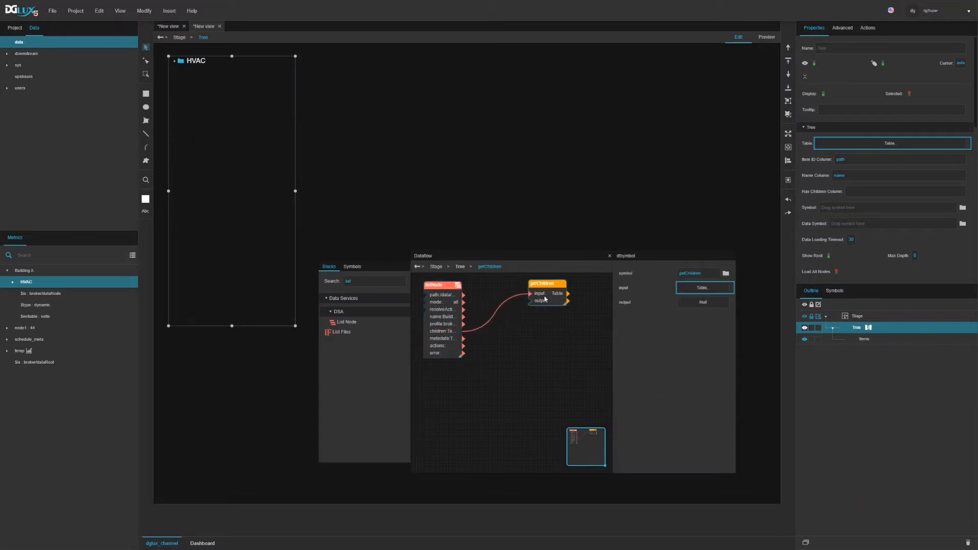
# Reopen the getChildren symbol for editing and display its symbol parameters.
pyautogui.rightClick(545, 300)
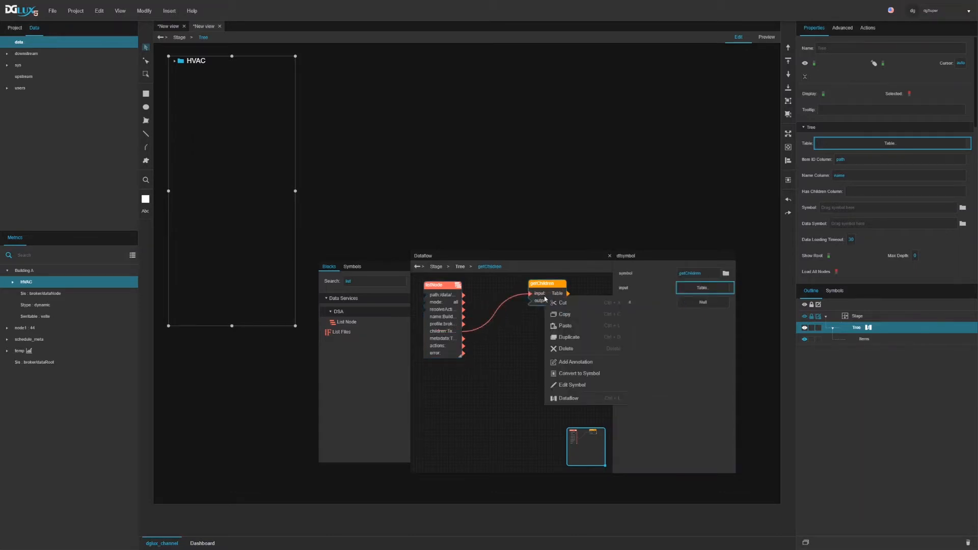
pyautogui.click(577, 383)
pyautogui.rightClick(479, 252)
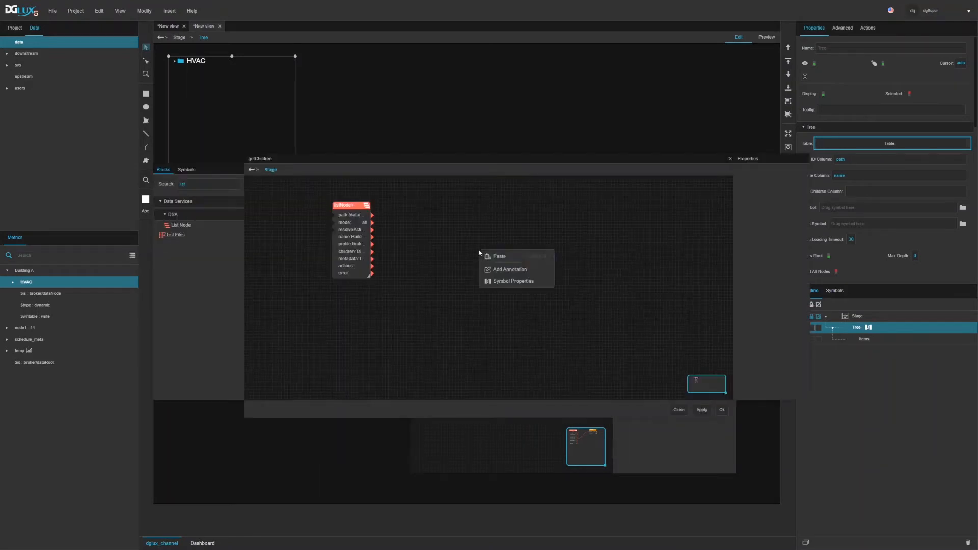
pyautogui.click(494, 283)
# Bind the HVAC row's path from the input table to the inner List Node's path, and check that node's children table.
pyautogui.click(434, 72)
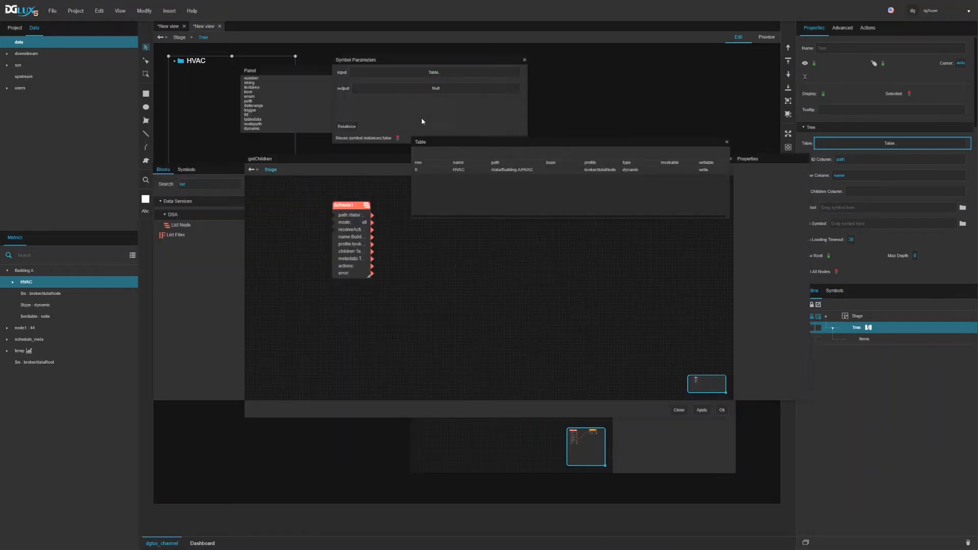
pyautogui.moveTo(667, 152); pyautogui.dragTo(646, 80)
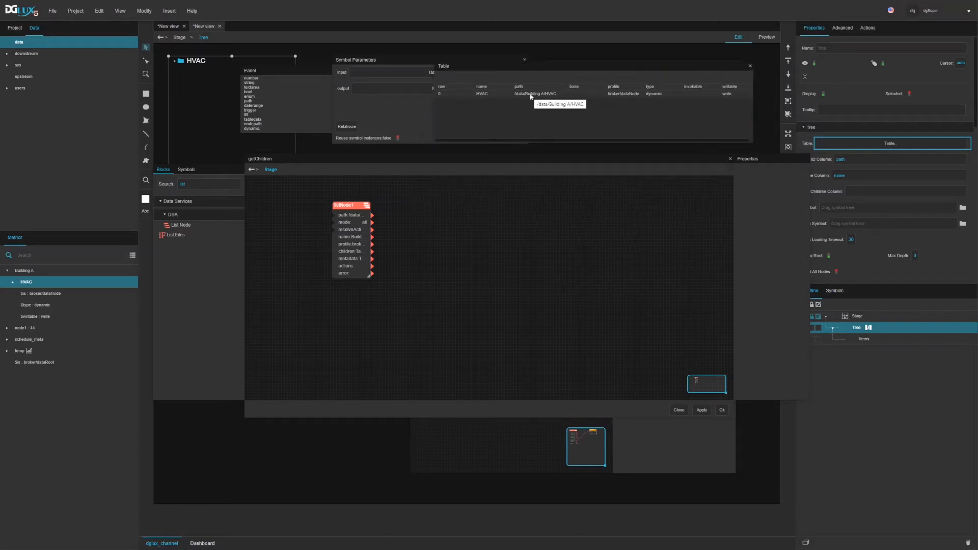
pyautogui.moveTo(531, 97); pyautogui.dragTo(272, 190)
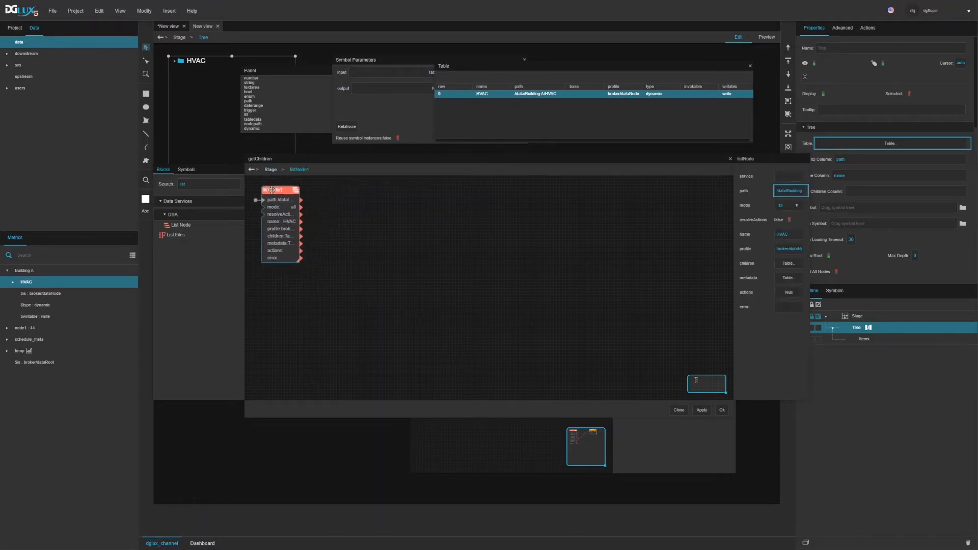
pyautogui.click(788, 264)
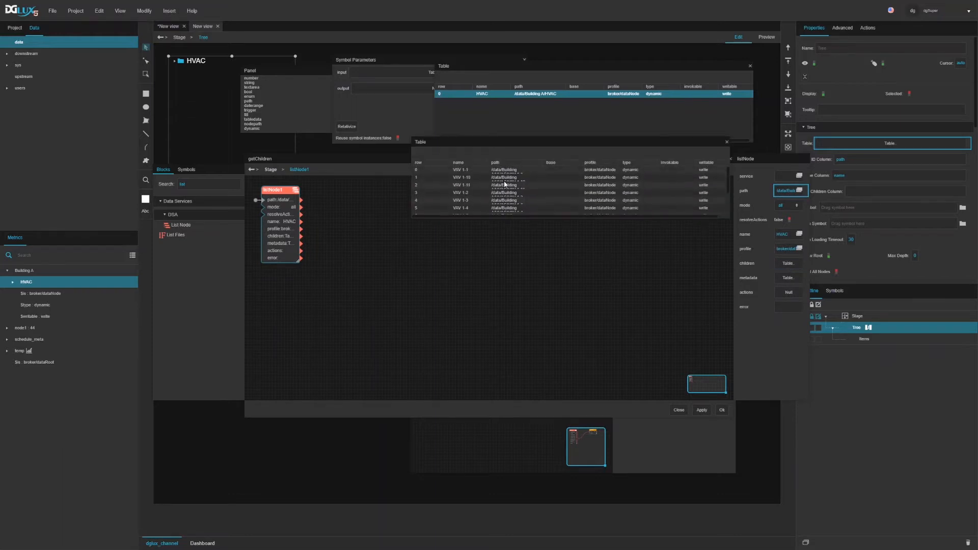
pyautogui.click(751, 67)
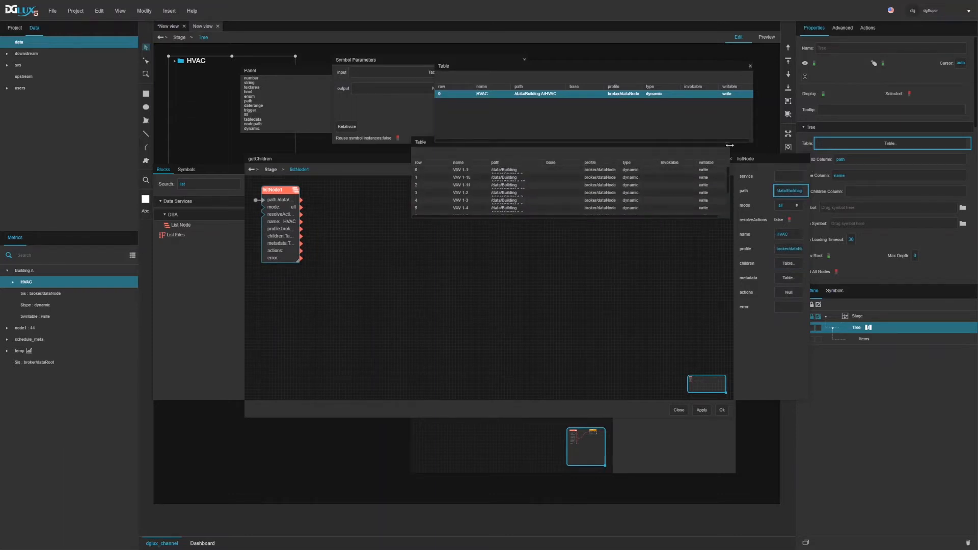
pyautogui.click(727, 143)
pyautogui.click(750, 66)
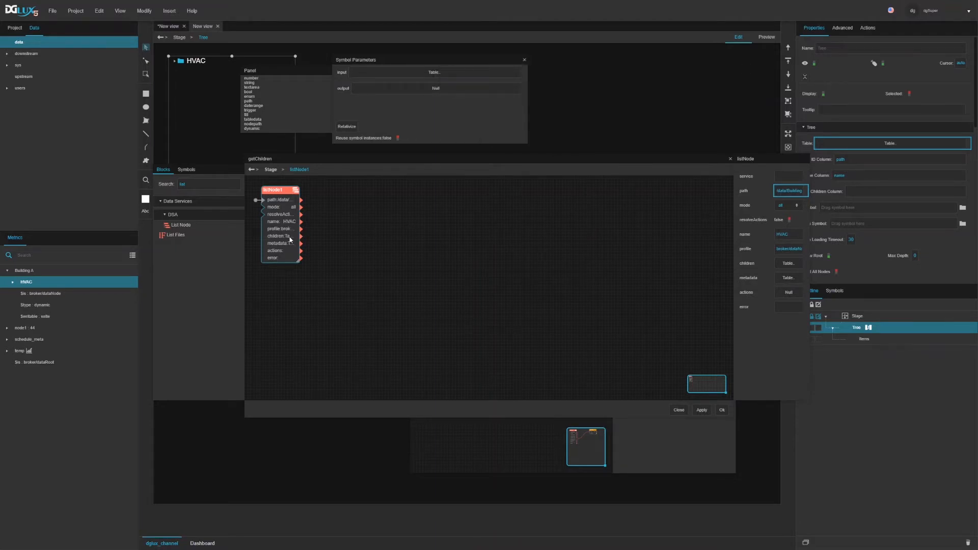
# Bind the inner List Node's children to the output parameter, make output read-only and save the symbol.
pyautogui.moveTo(301, 235); pyautogui.dragTo(360, 90)
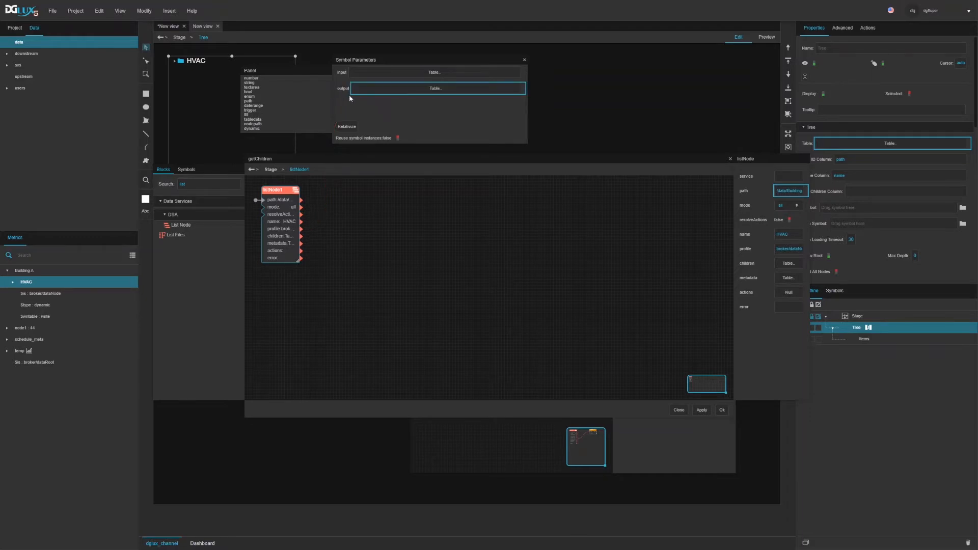
pyautogui.rightClick(343, 92)
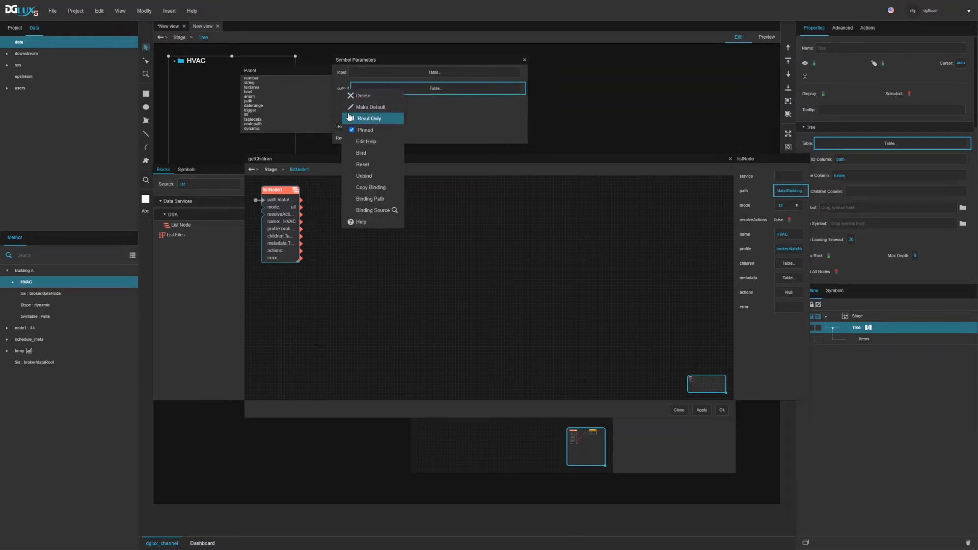
pyautogui.click(352, 120)
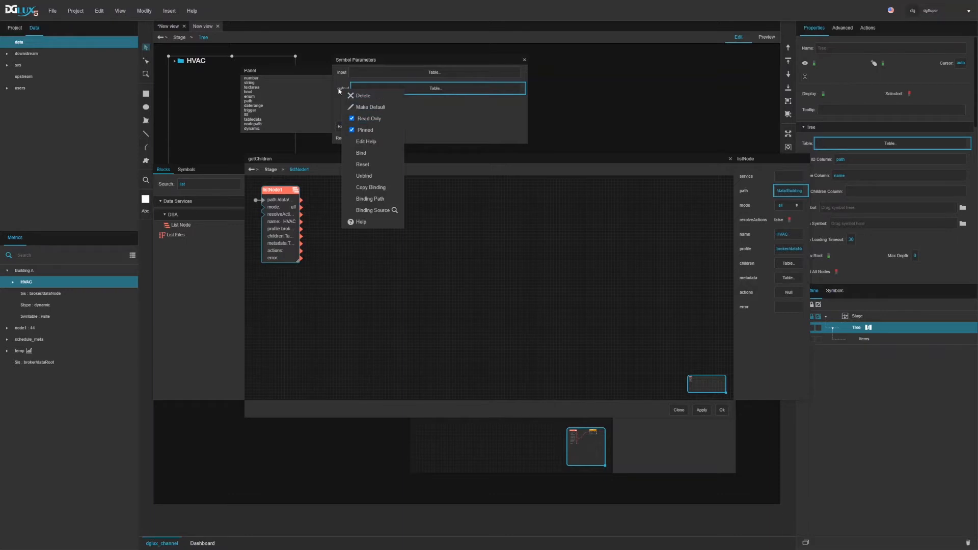
pyautogui.click(339, 91)
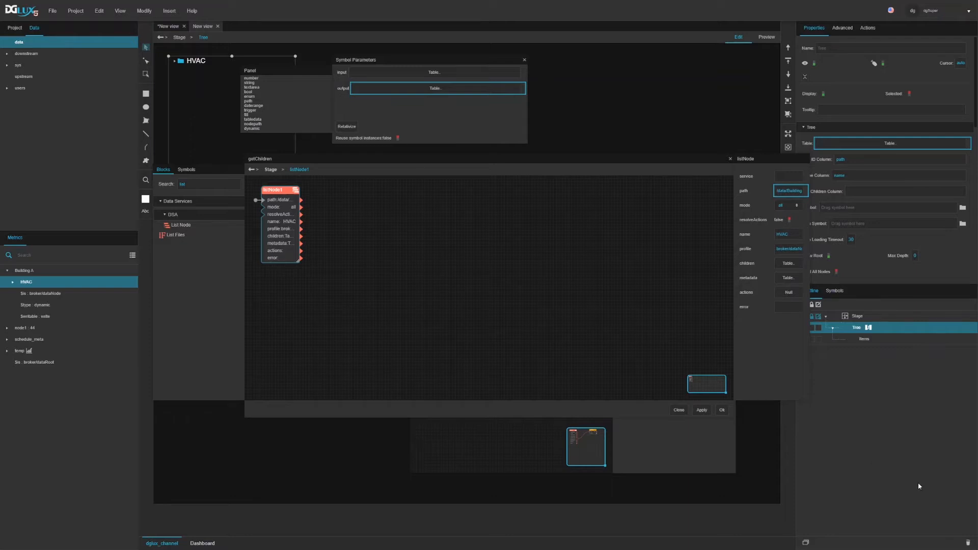
pyautogui.click(726, 410)
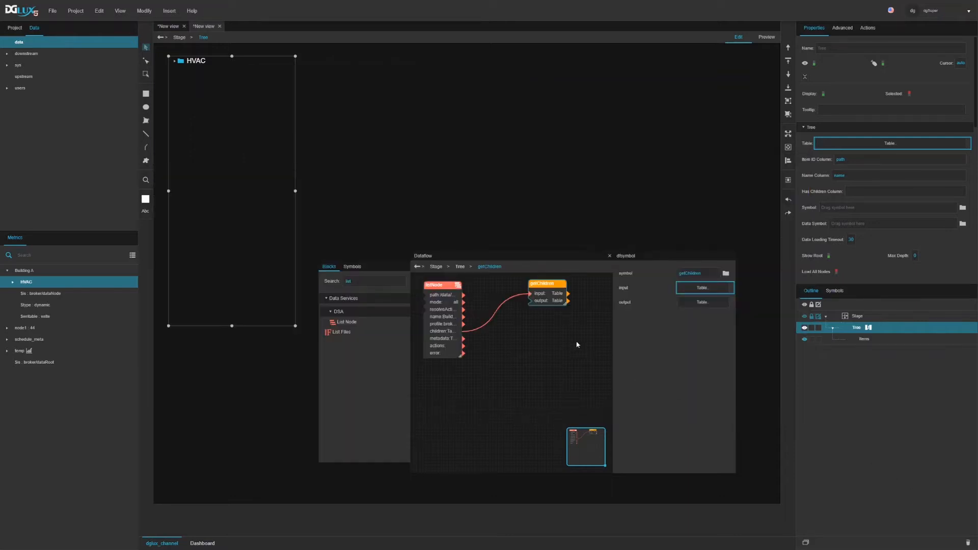
# Move the getChildren block closer to the List Node and assign the getChildren symbol as the Tree's Data Symbol.
pyautogui.moveTo(546, 285); pyautogui.dragTo(520, 287)
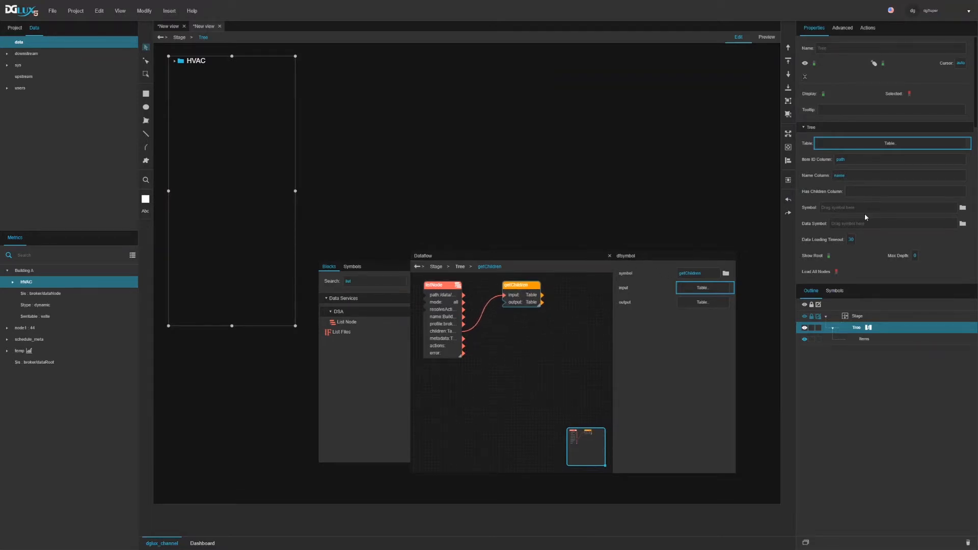
pyautogui.moveTo(526, 285); pyautogui.dragTo(511, 287)
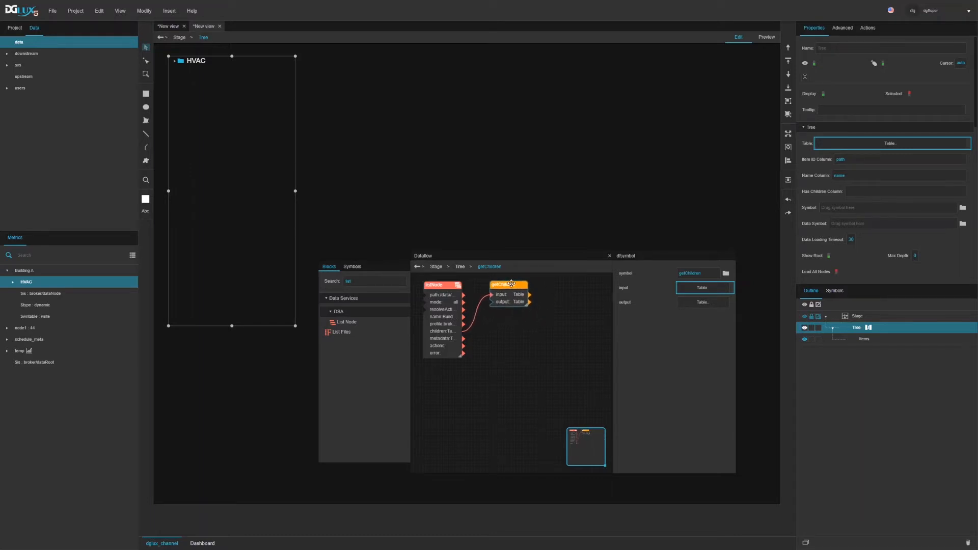
pyautogui.click(352, 267)
pyautogui.moveTo(344, 291); pyautogui.dragTo(833, 225)
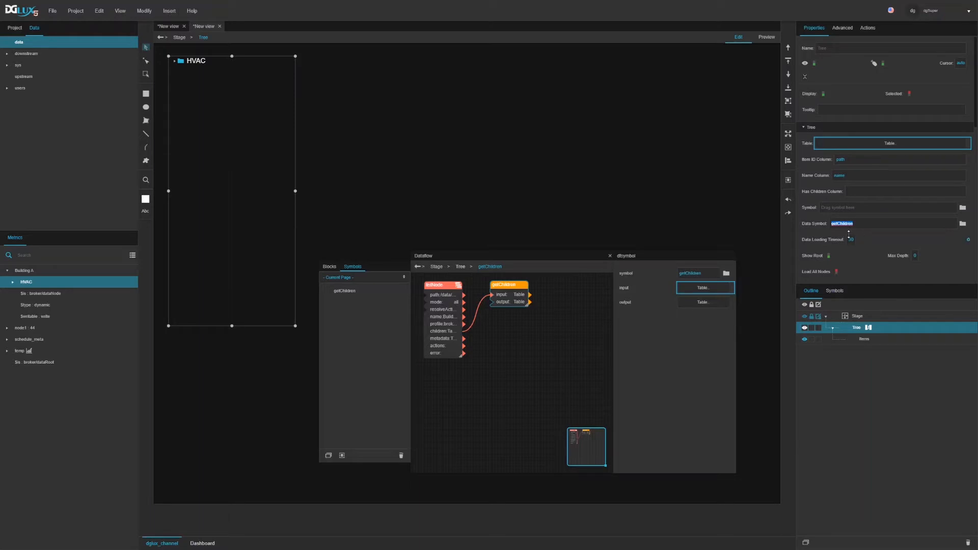
# Preview the tree, expand HVAC and VAV 1-1, and compare them with the VAV 1-1 and ACTIVE_stpt nodes in the metrics.
pyautogui.click(767, 38)
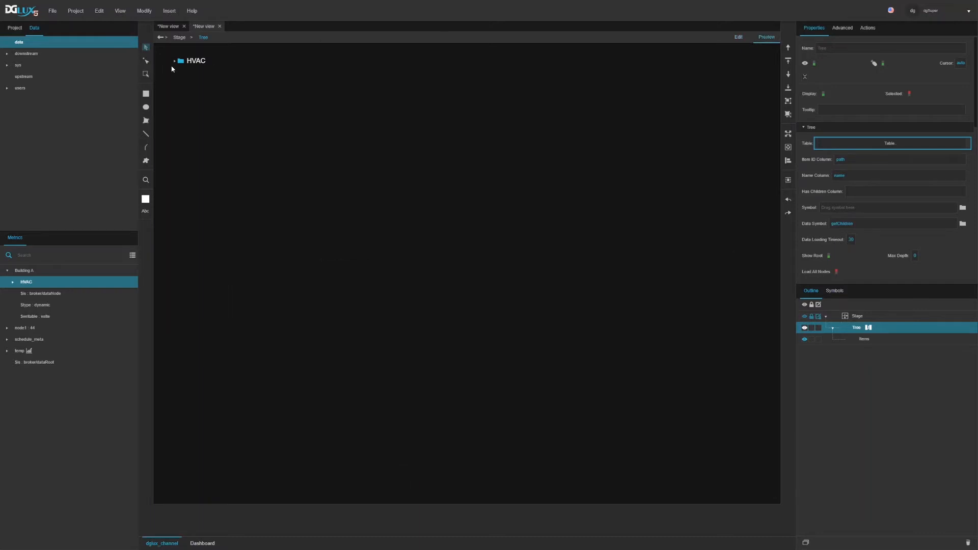
pyautogui.click(174, 61)
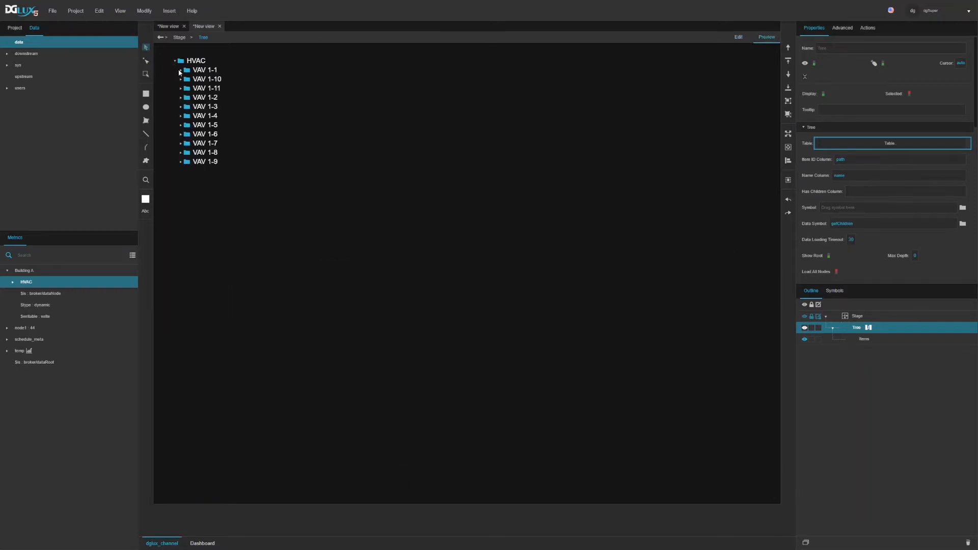
pyautogui.click(181, 70)
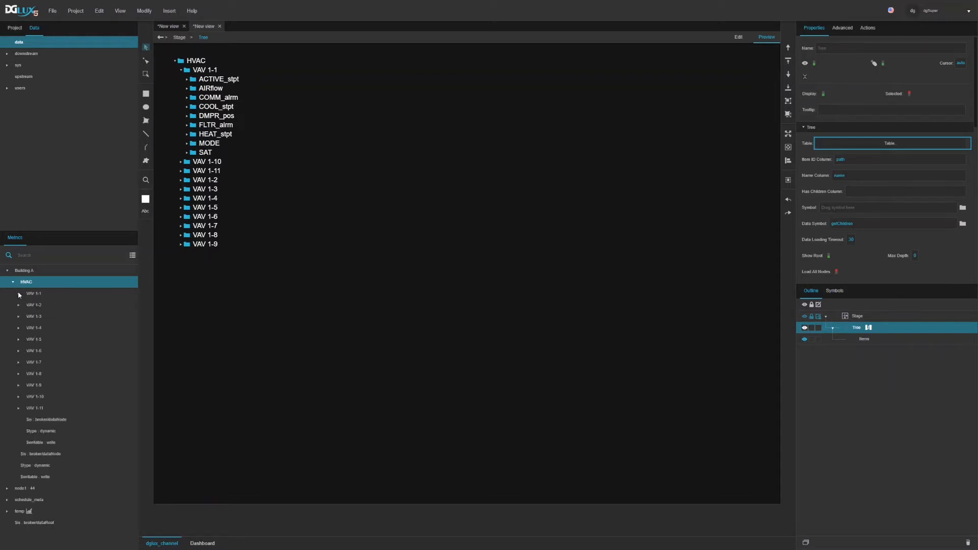
pyautogui.click(18, 293)
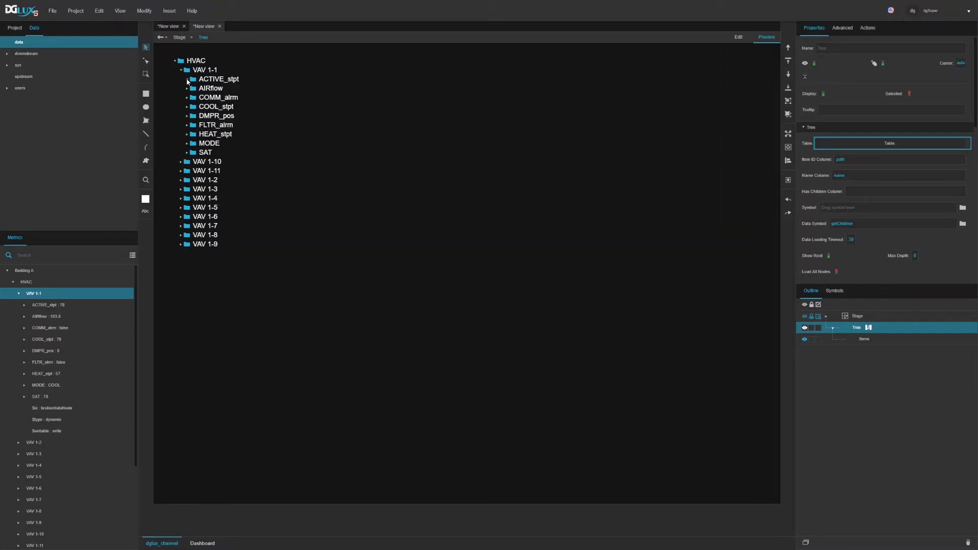
pyautogui.click(24, 304)
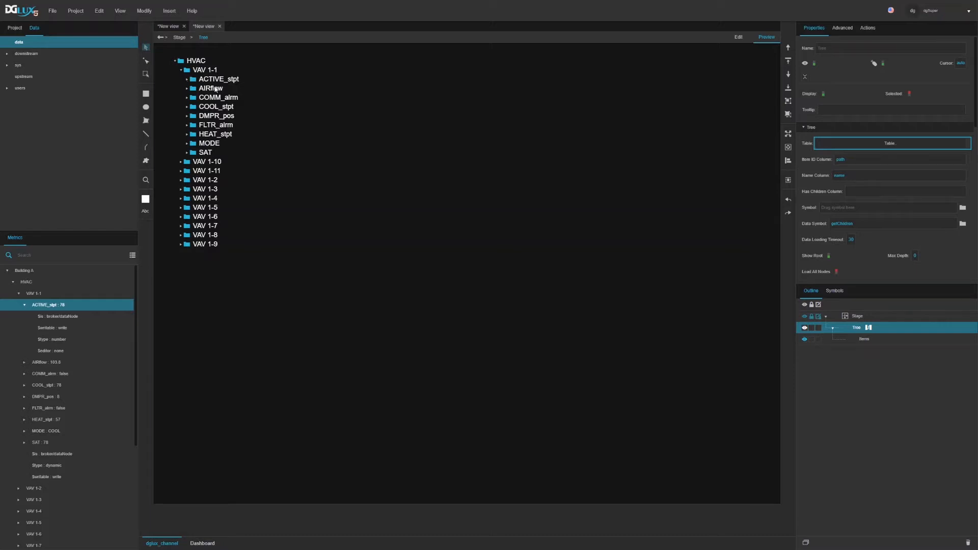
# Return to edit mode and move the getChildren block nearer to the List Node in the dataflow.
pyautogui.click(738, 38)
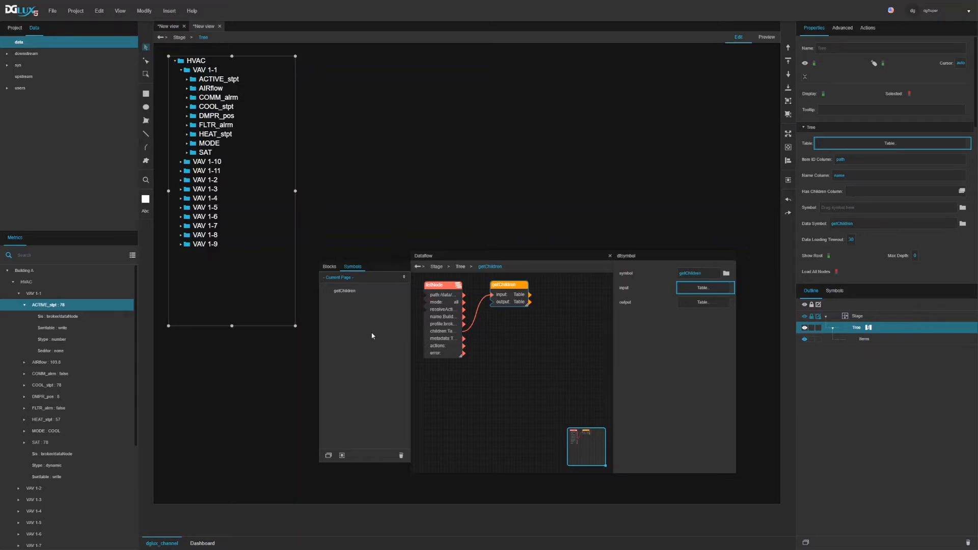
pyautogui.click(443, 297)
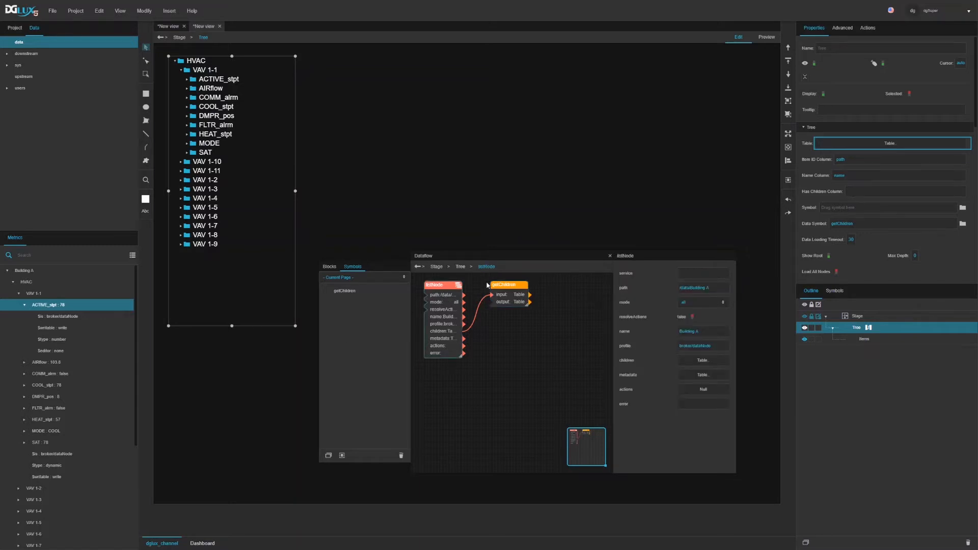
pyautogui.moveTo(505, 286); pyautogui.dragTo(497, 285)
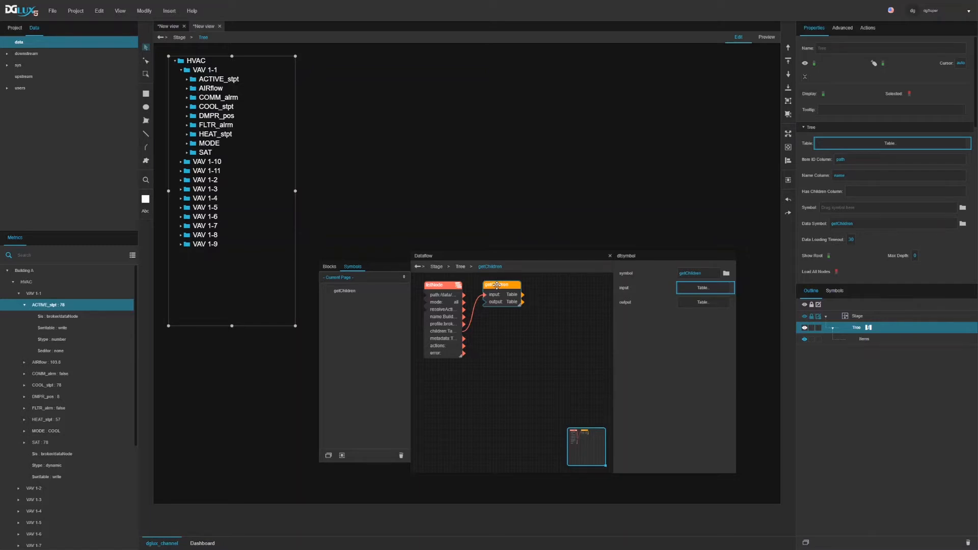
# Open the getChildren symbol for editing from its dataflow block.
pyautogui.rightClick(497, 285)
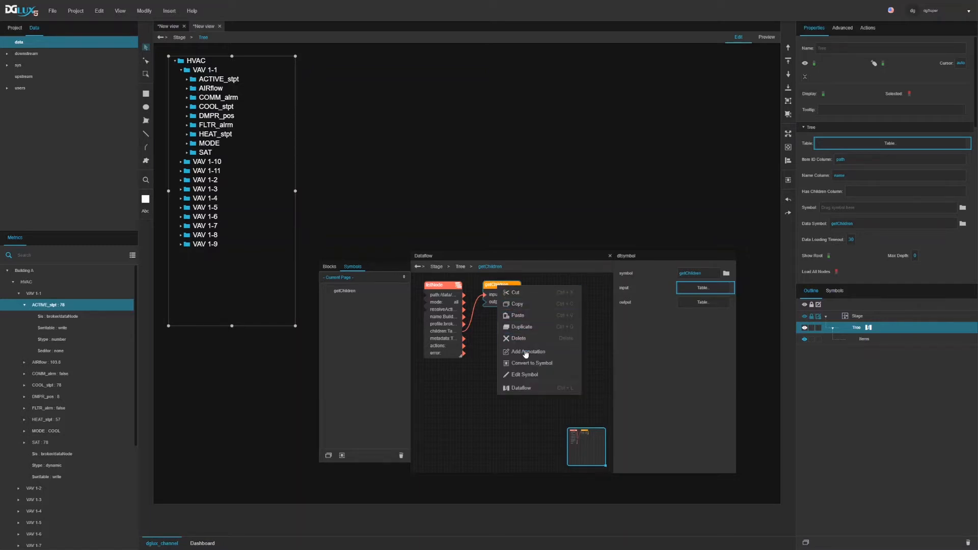
pyautogui.click(524, 375)
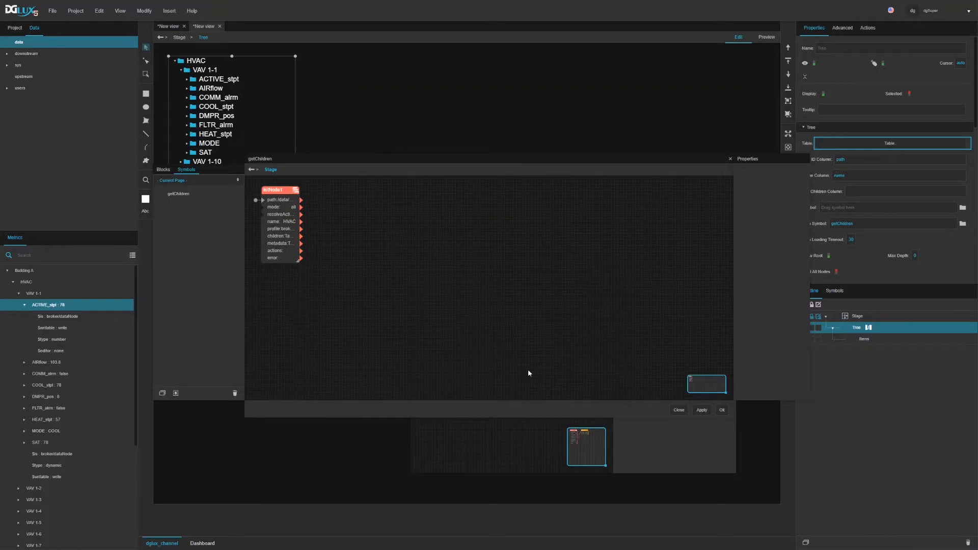
pyautogui.moveTo(406, 162); pyautogui.dragTo(473, 123)
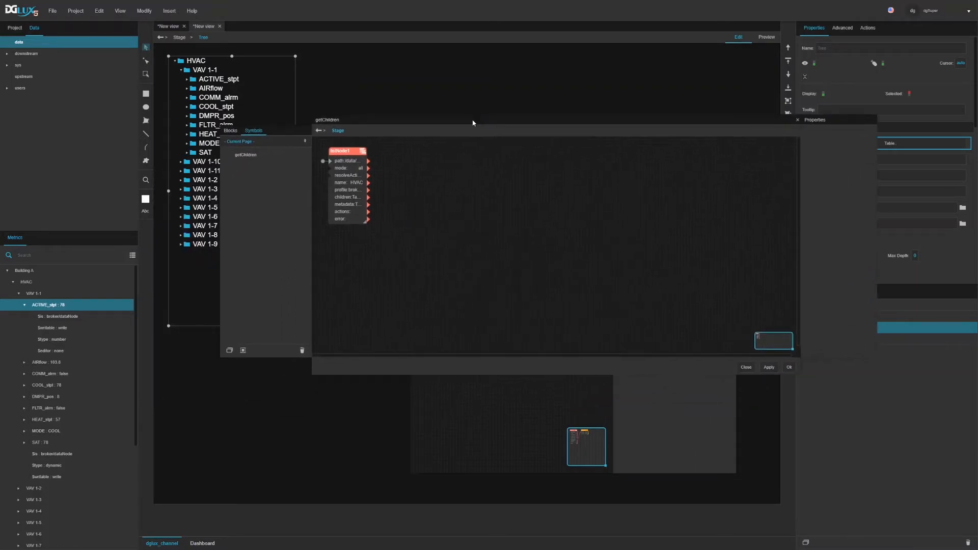
# Examine the table held by the getChildren symbol's input parameter, including the HVAC row's path.
pyautogui.click(359, 175)
pyautogui.rightClick(386, 176)
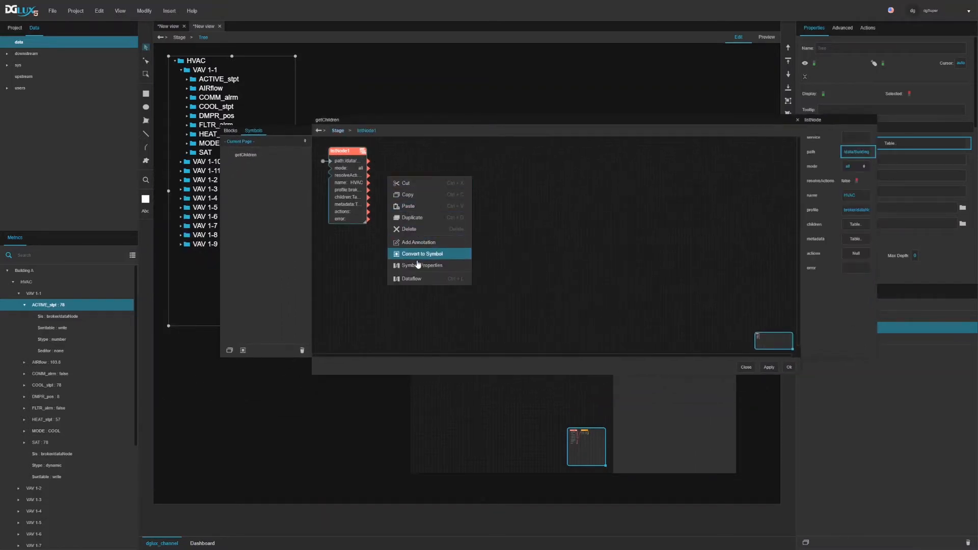
pyautogui.click(429, 253)
pyautogui.click(446, 75)
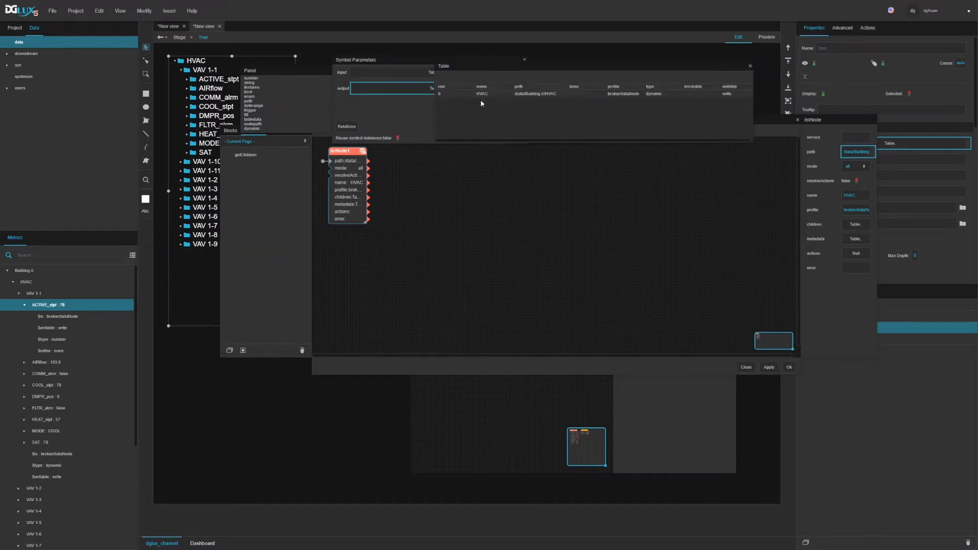
pyautogui.click(627, 176)
pyautogui.moveTo(604, 120); pyautogui.dragTo(620, 155)
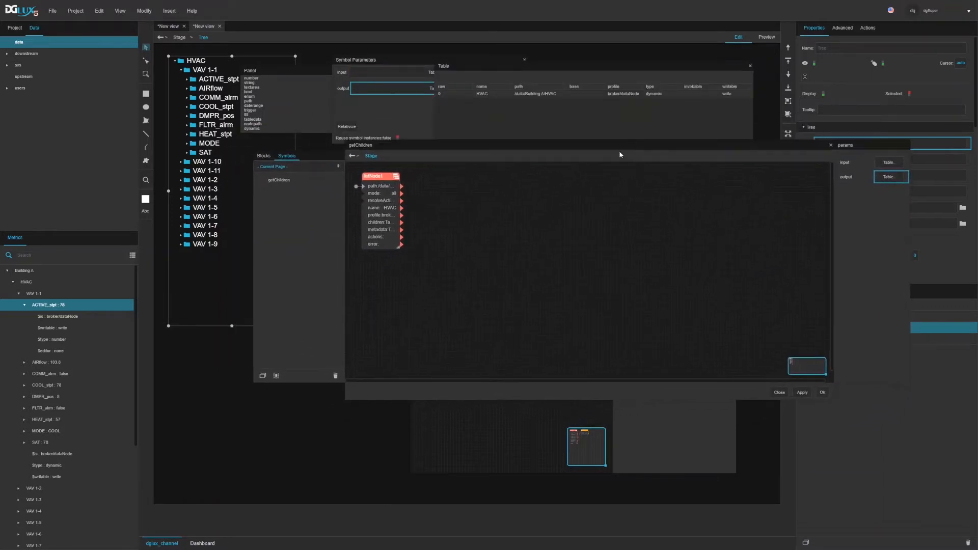
pyautogui.click(530, 93)
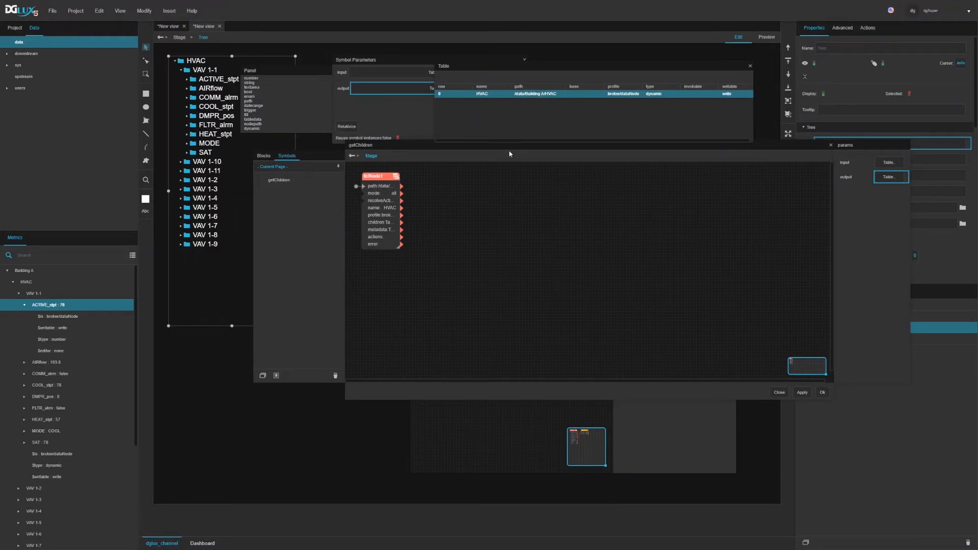
# Examine the children table of listNode1 and place it beside the input table for comparison.
pyautogui.click(381, 194)
pyautogui.click(889, 250)
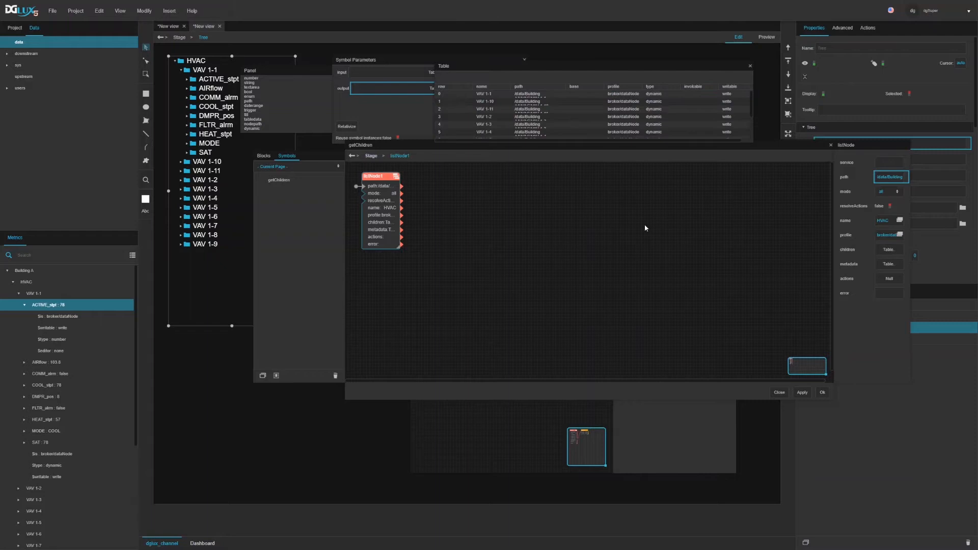
pyautogui.click(572, 118)
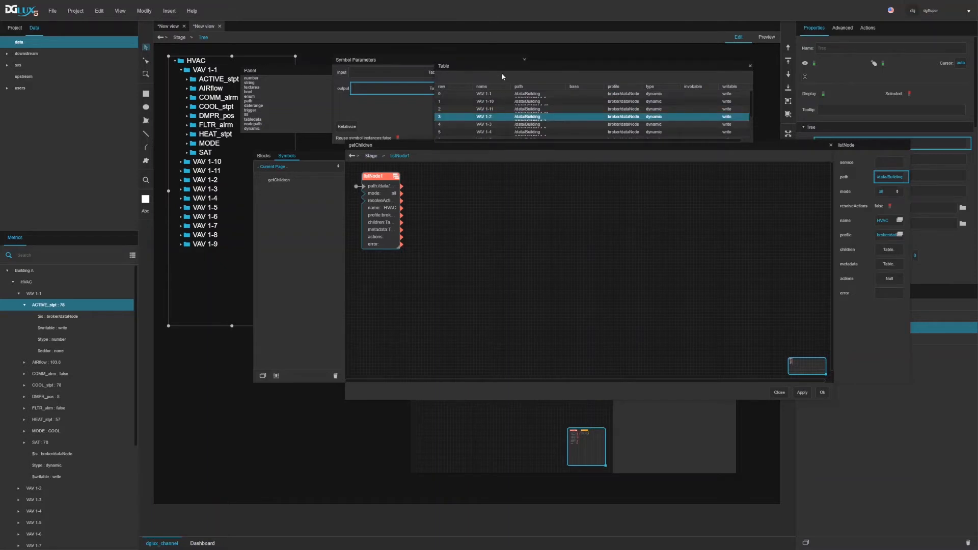
pyautogui.moveTo(502, 74); pyautogui.dragTo(539, 70)
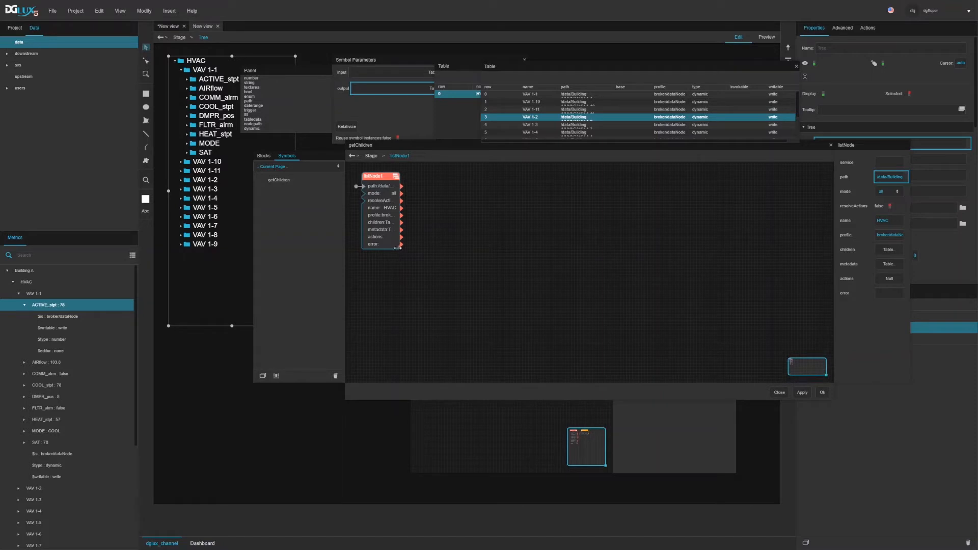
# Duplicate listNode1 within getChildren and convert the copy into a symbol named checkChildren.
pyautogui.moveTo(398, 255); pyautogui.dragTo(413, 252)
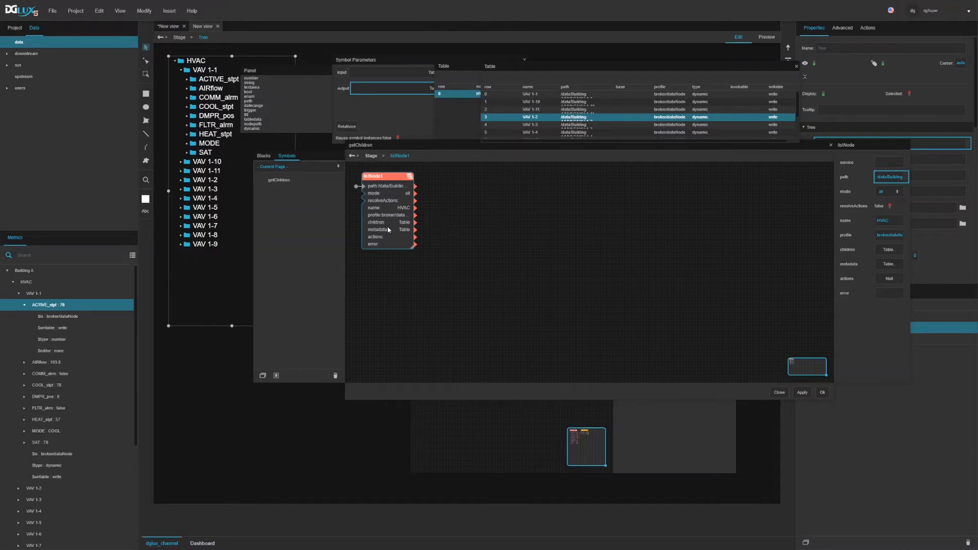
pyautogui.hotkey('ctrl', 'd')
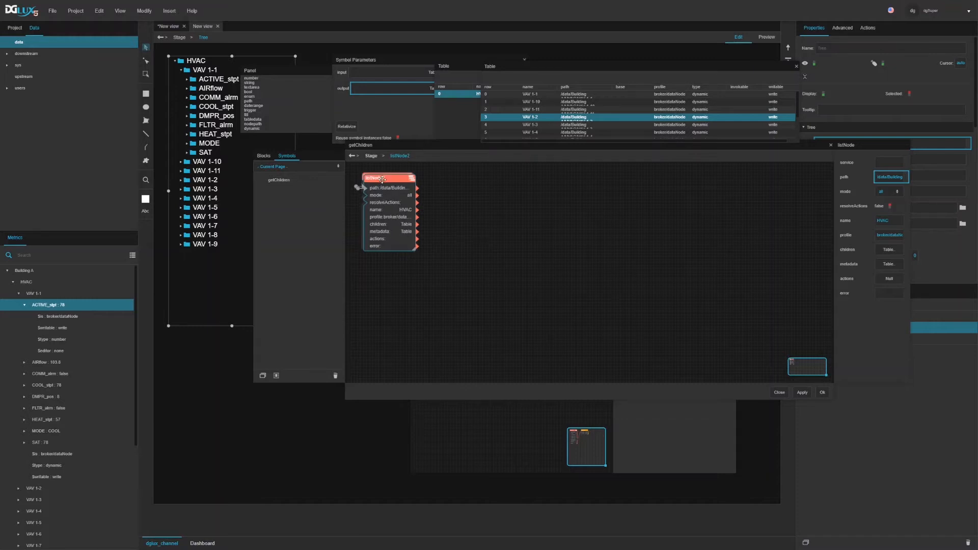
pyautogui.moveTo(381, 178); pyautogui.dragTo(520, 209)
pyautogui.rightClick(520, 209)
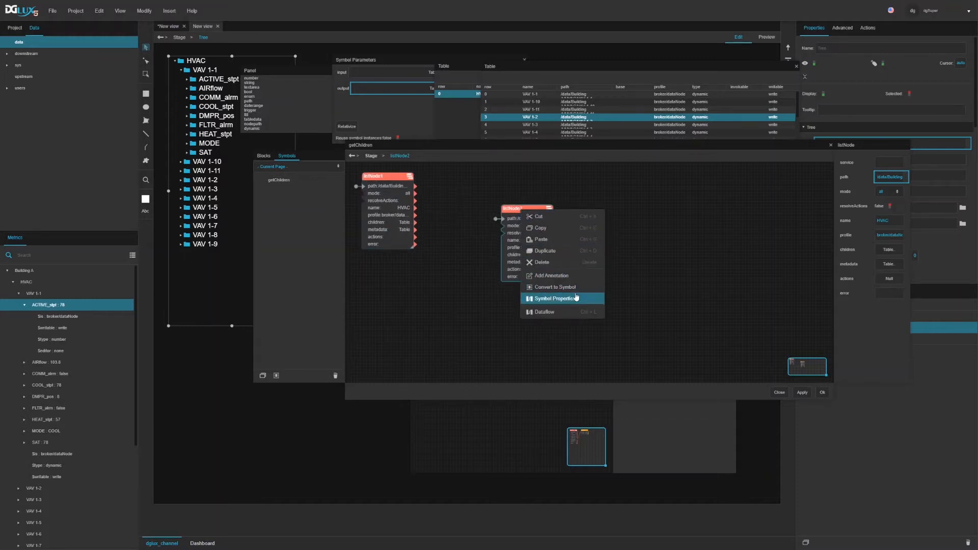
pyautogui.click(575, 288)
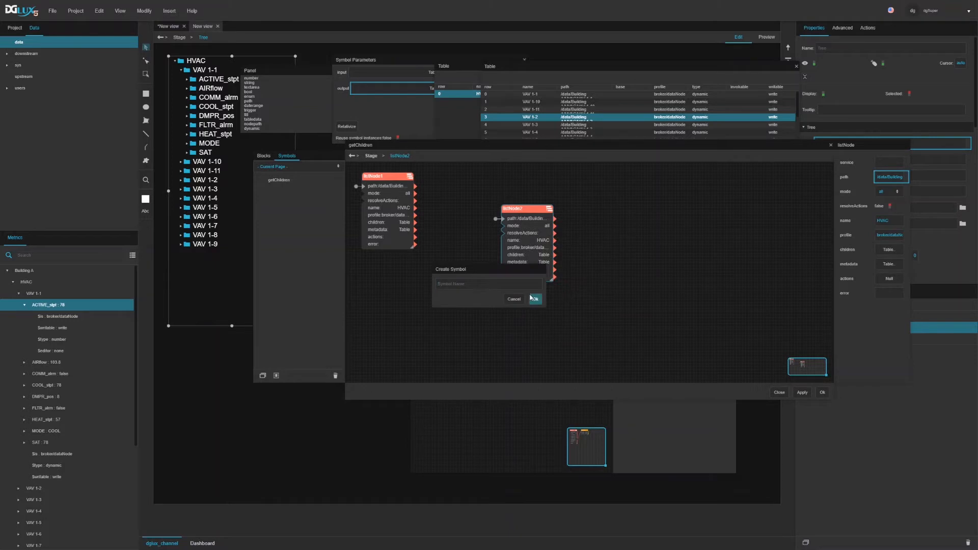
pyautogui.write('checkChildren')
pyautogui.click(535, 299)
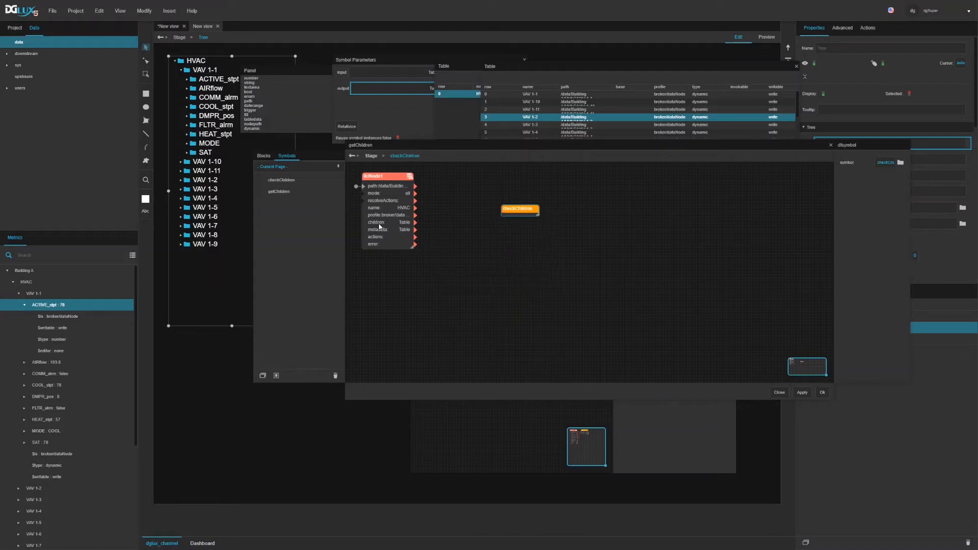
pyautogui.moveTo(509, 208); pyautogui.dragTo(524, 206)
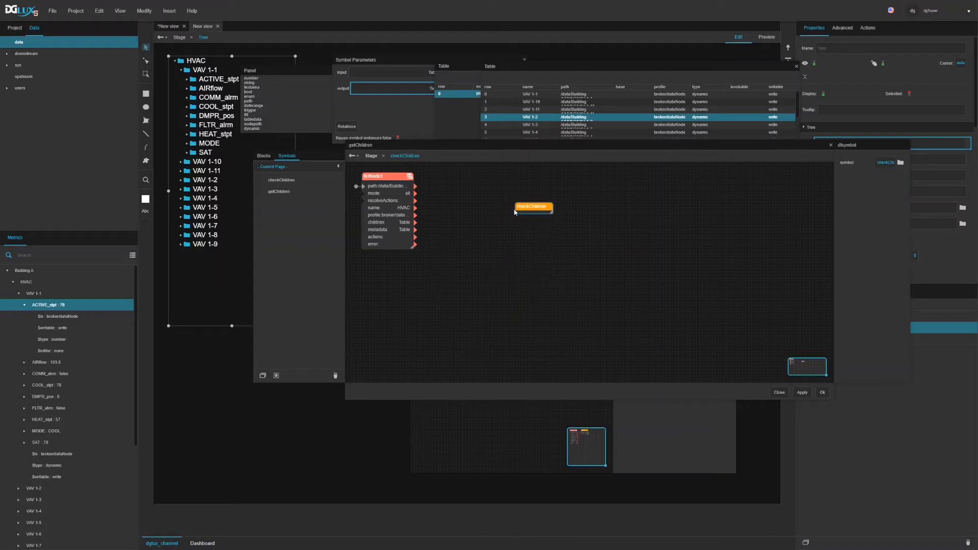
pyautogui.click(271, 193)
pyautogui.click(281, 181)
pyautogui.click(280, 194)
pyautogui.click(281, 182)
pyautogui.click(281, 193)
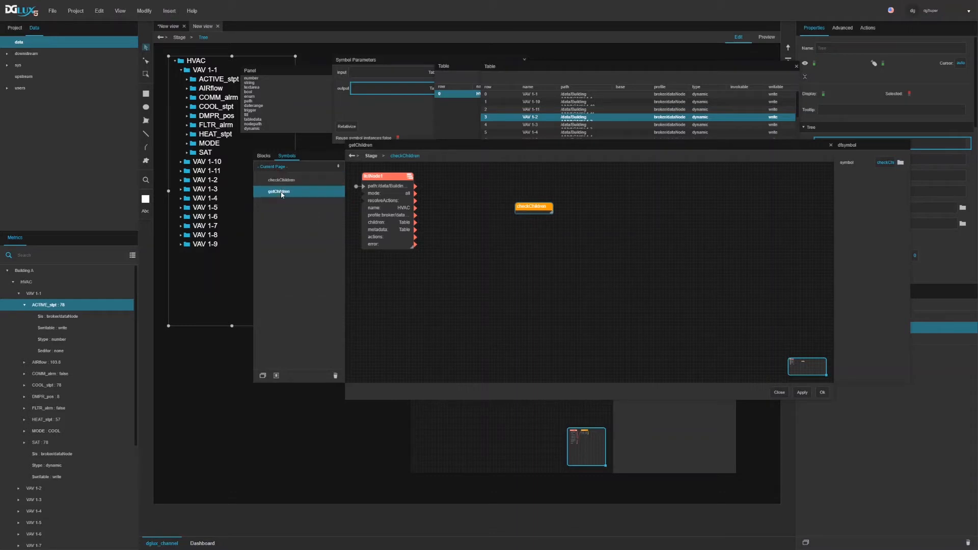
pyautogui.click(279, 181)
pyautogui.click(280, 193)
pyautogui.click(276, 181)
pyautogui.click(274, 193)
pyautogui.moveTo(529, 207); pyautogui.dragTo(533, 186)
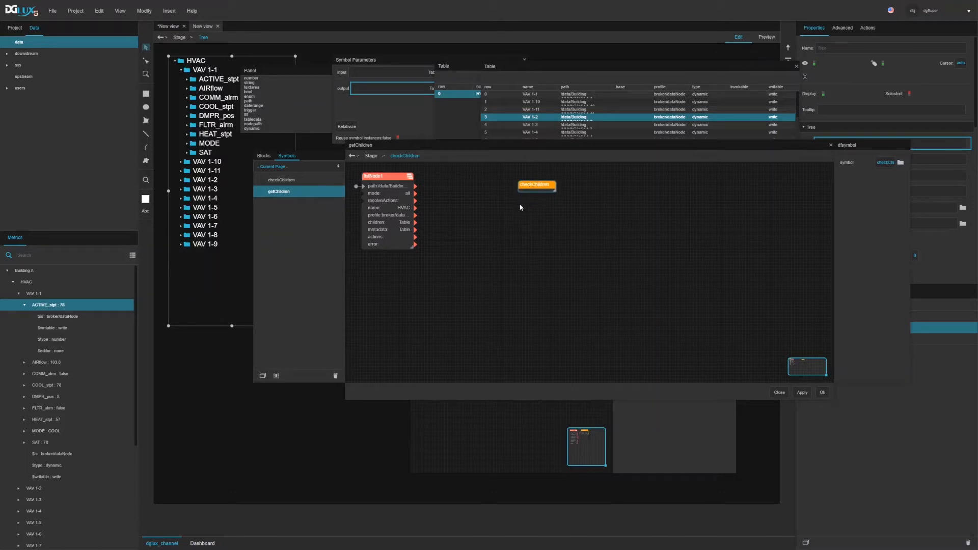
pyautogui.click(275, 181)
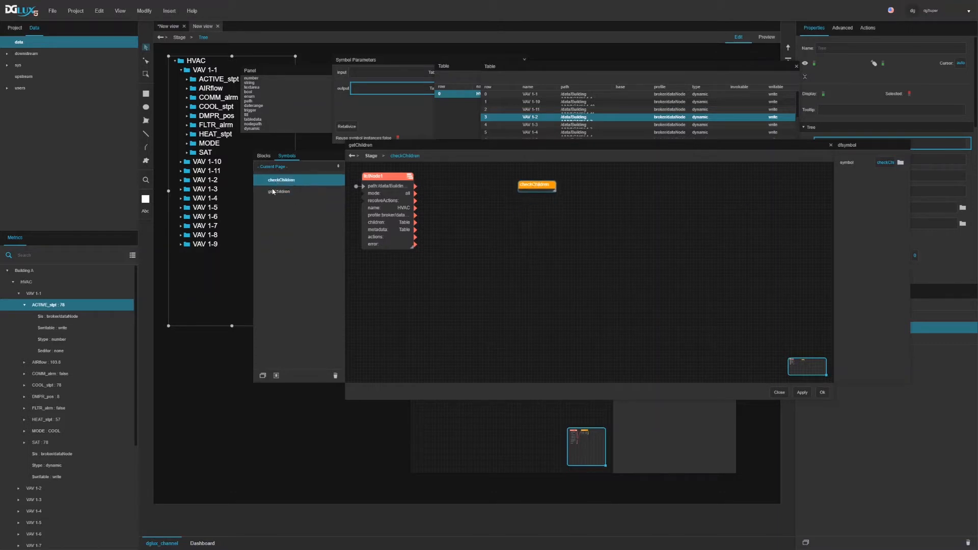
pyautogui.click(274, 192)
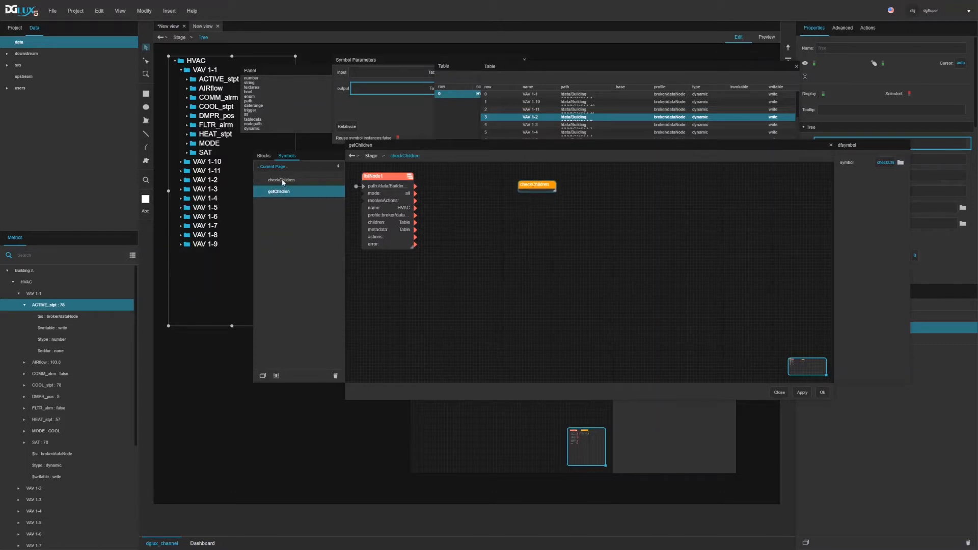
pyautogui.click(282, 179)
pyautogui.click(282, 192)
pyautogui.click(281, 181)
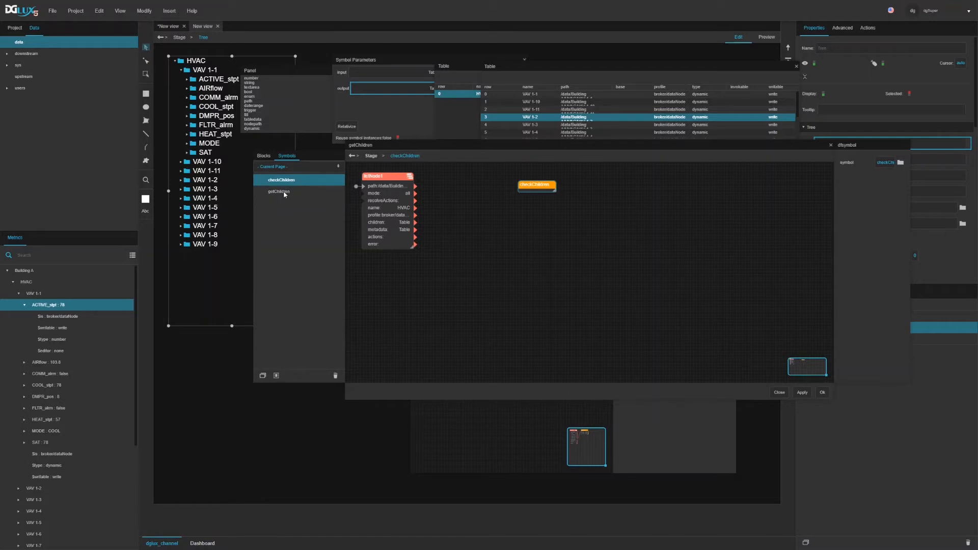
pyautogui.click(284, 192)
pyautogui.click(288, 181)
# Rename the checkChildren symbol as getChildren.checkChildren to nest it under the getChildren symbol.
pyautogui.rightClick(288, 183)
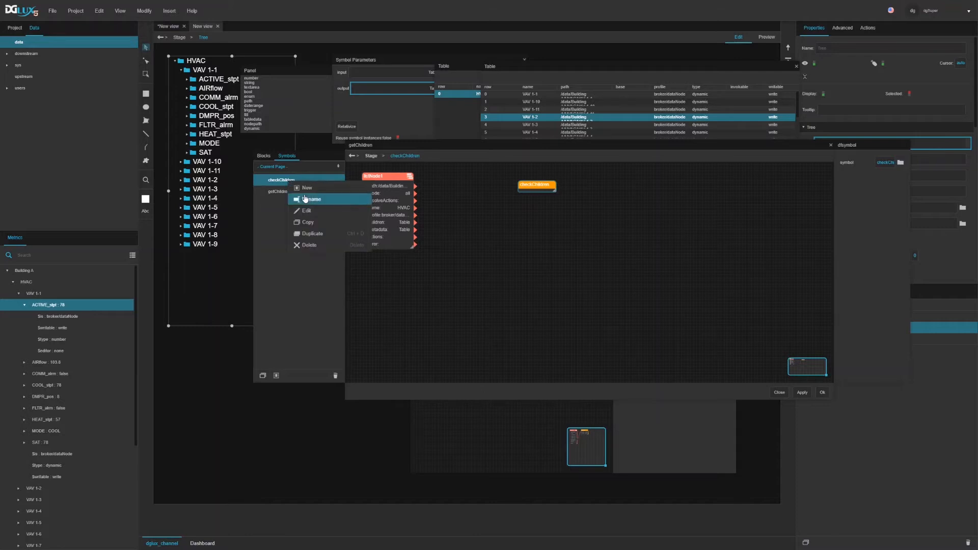
pyautogui.click(308, 200)
pyautogui.click(262, 179)
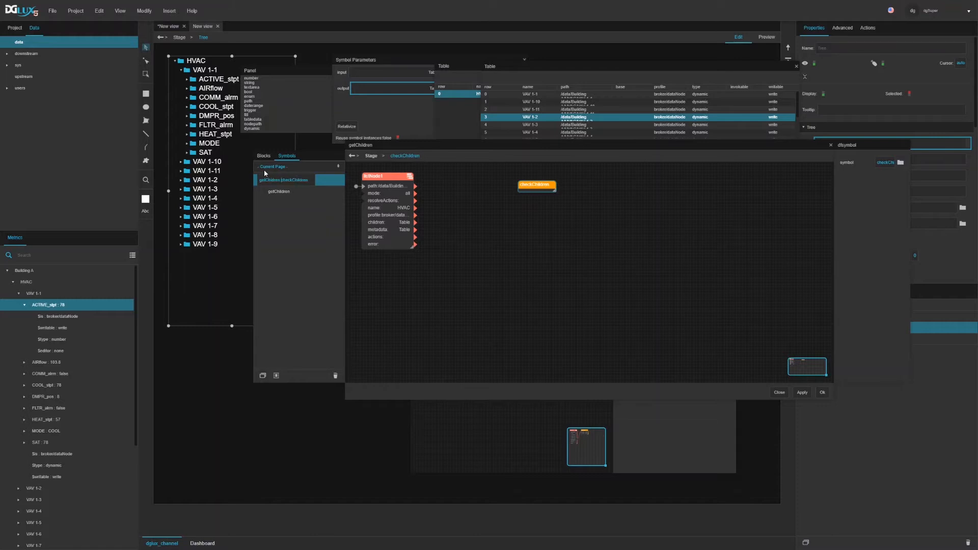
pyautogui.press('Return')
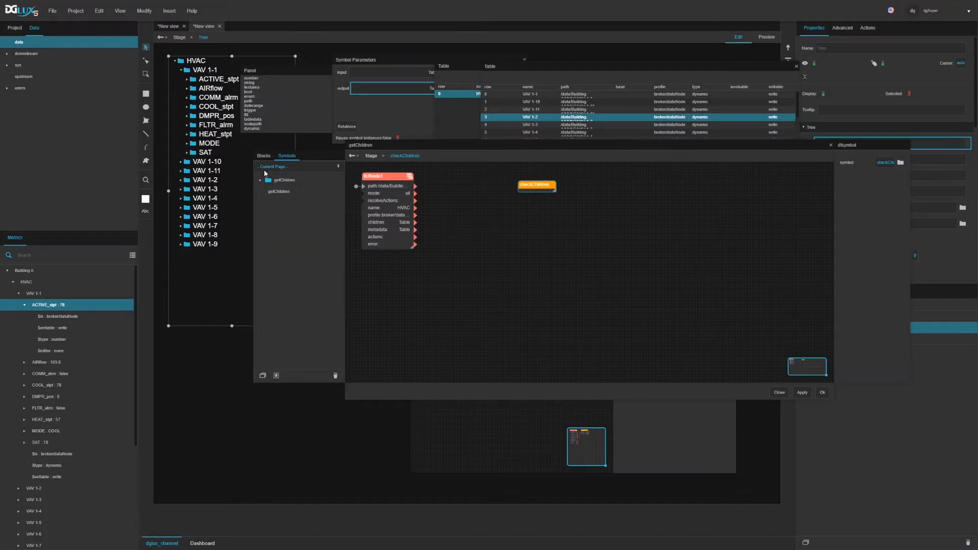
pyautogui.rightClick(294, 183)
pyautogui.click(266, 181)
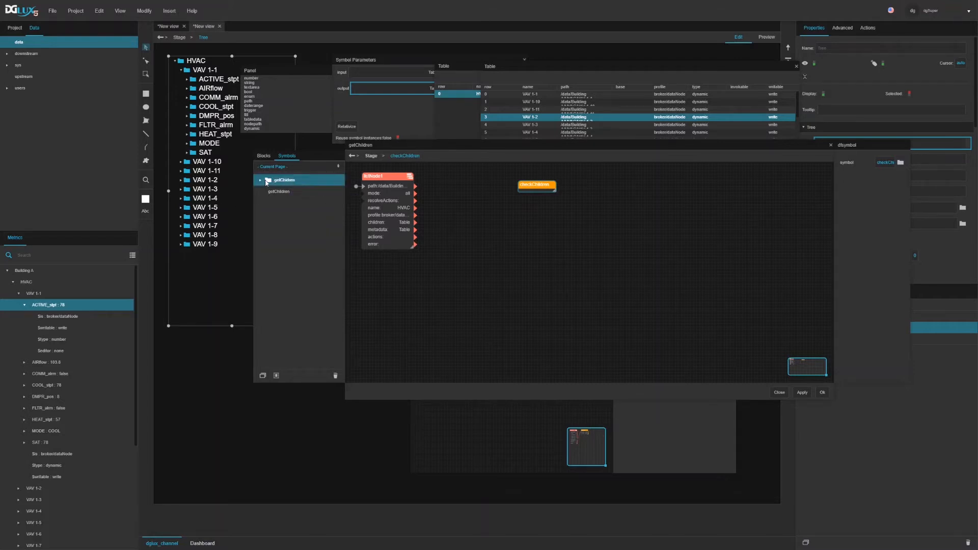
pyautogui.click(261, 181)
pyautogui.rightClick(284, 192)
pyautogui.click(306, 208)
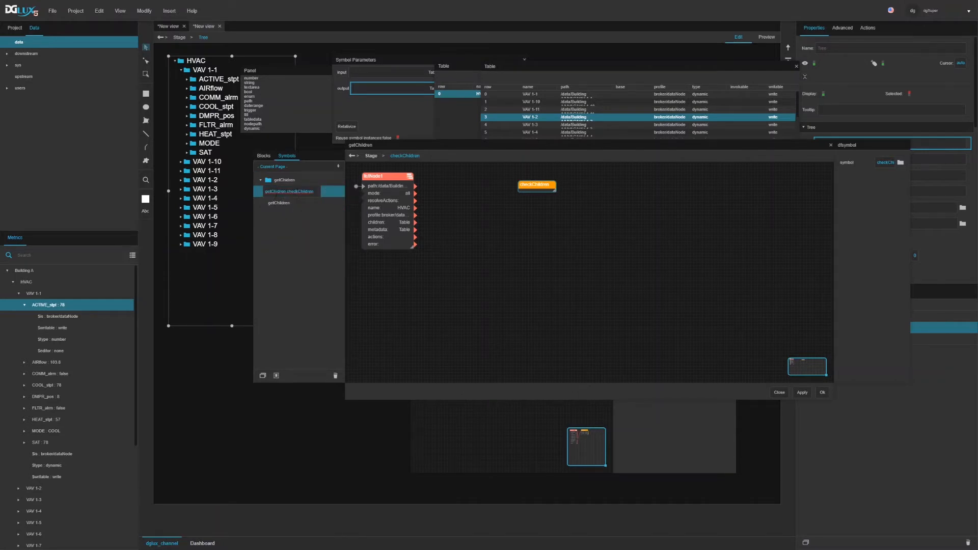
pyautogui.click(305, 221)
pyautogui.click(260, 180)
pyautogui.click(284, 191)
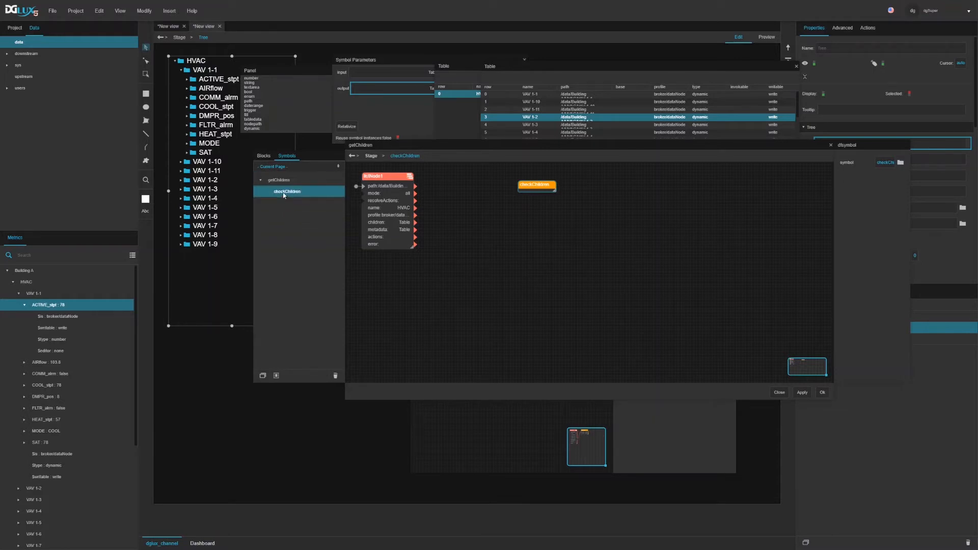
pyautogui.click(282, 181)
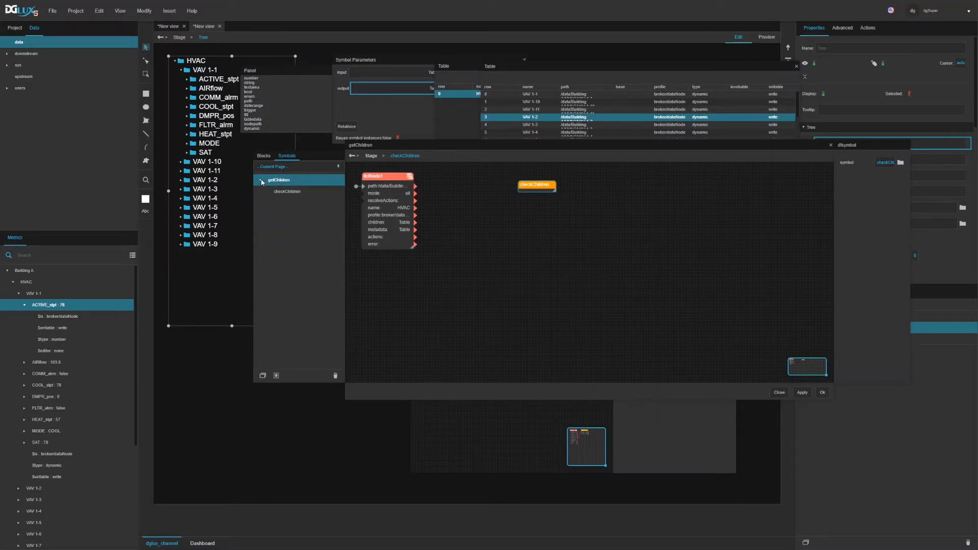
pyautogui.click(261, 181)
pyautogui.click(261, 182)
pyautogui.click(262, 181)
pyautogui.click(262, 182)
# Resize the symbol editor and replace the old checkChildren block with the nested getChildren.checkChildren symbol, placed beside listNode1.
pyautogui.moveTo(833, 205); pyautogui.dragTo(594, 204)
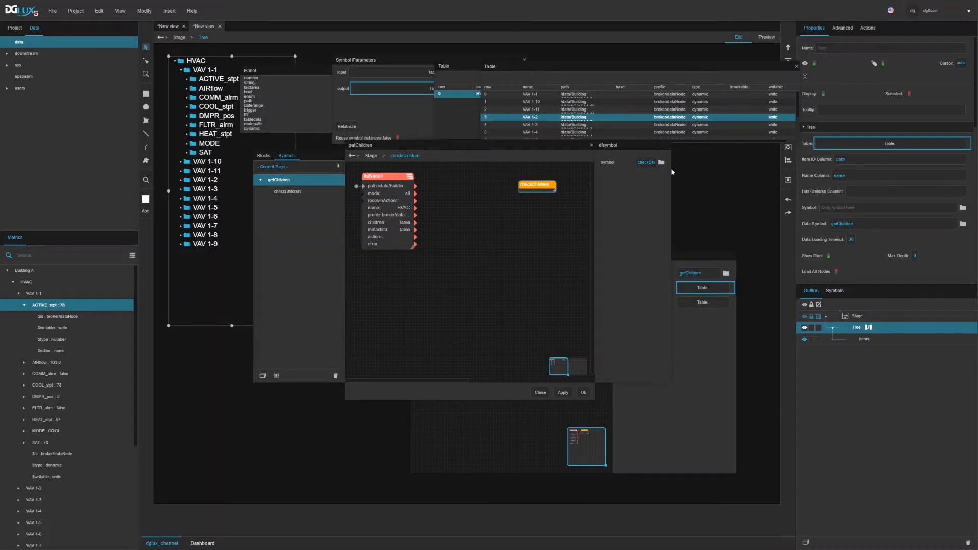
pyautogui.moveTo(671, 172); pyautogui.dragTo(724, 171)
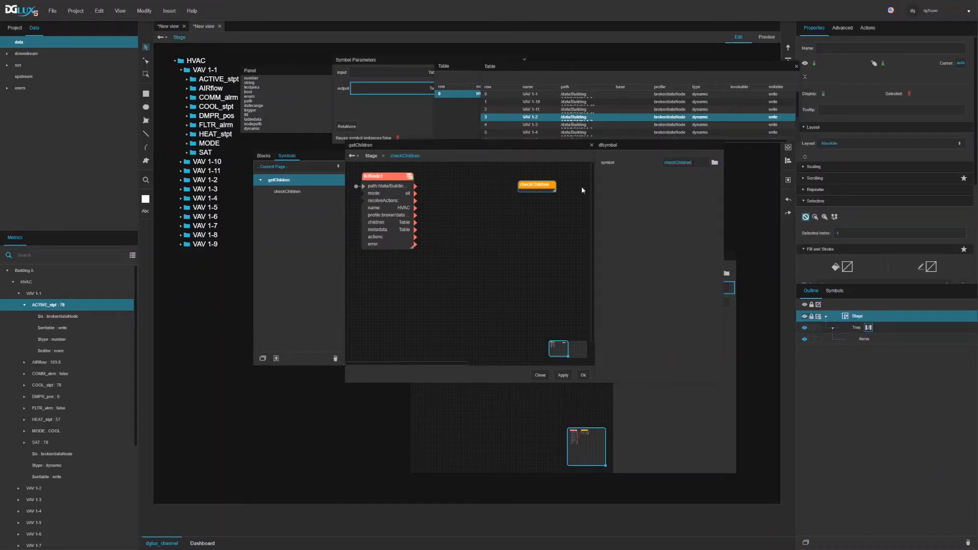
pyautogui.hotkey('ctrl', 'z')
pyautogui.moveTo(283, 193); pyautogui.dragTo(487, 184)
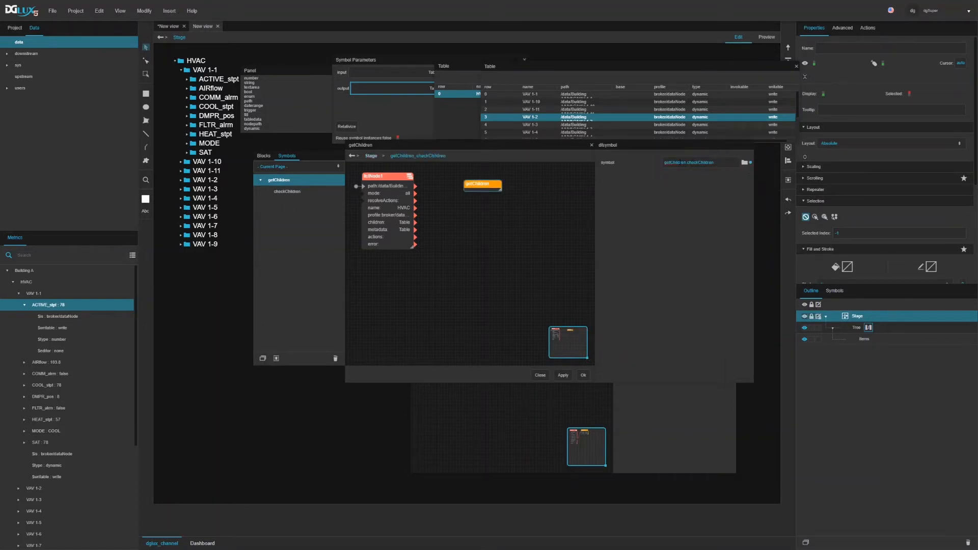
# Open the nested getChildren.checkChildren symbol for editing and move its listNode2 block to the upper-left corner of the dataflow.
pyautogui.rightClick(478, 186)
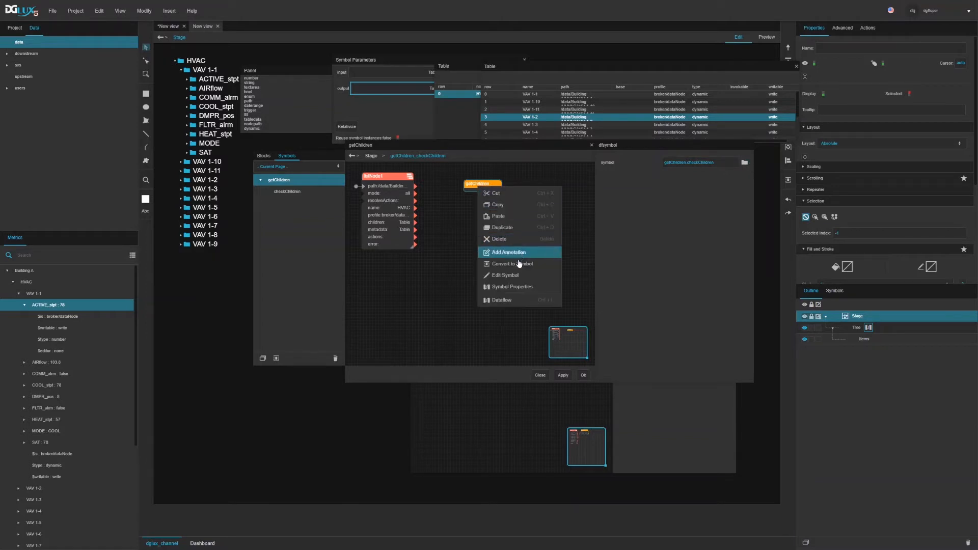
pyautogui.click(517, 275)
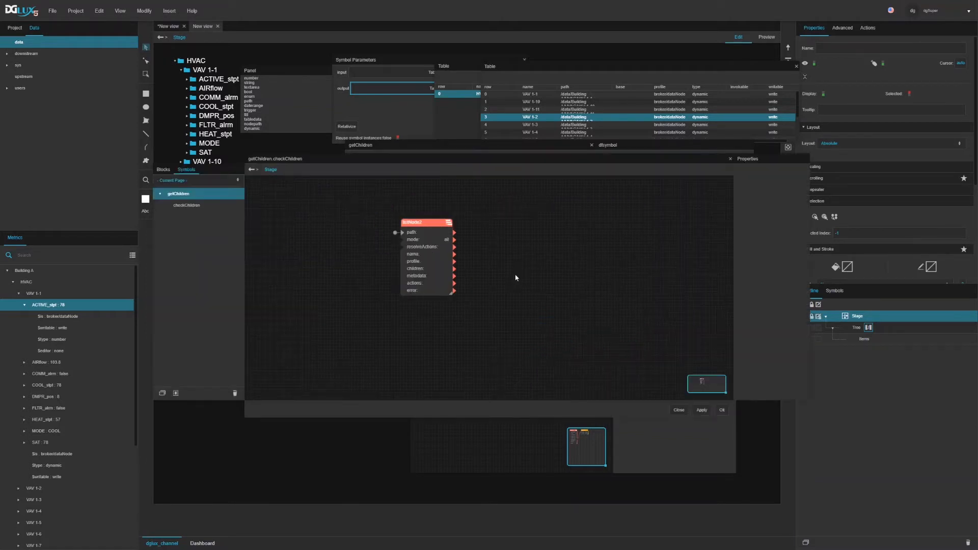
pyautogui.moveTo(427, 233); pyautogui.dragTo(271, 199)
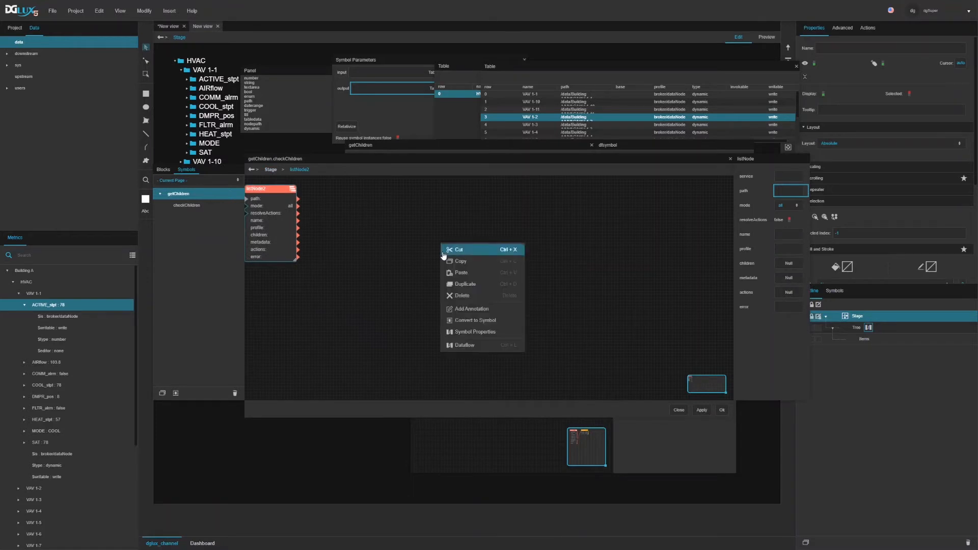
# Add a string parameter named path and a bool parameter named hasChildren to the checkChildren symbol.
pyautogui.rightClick(442, 245)
pyautogui.click(472, 332)
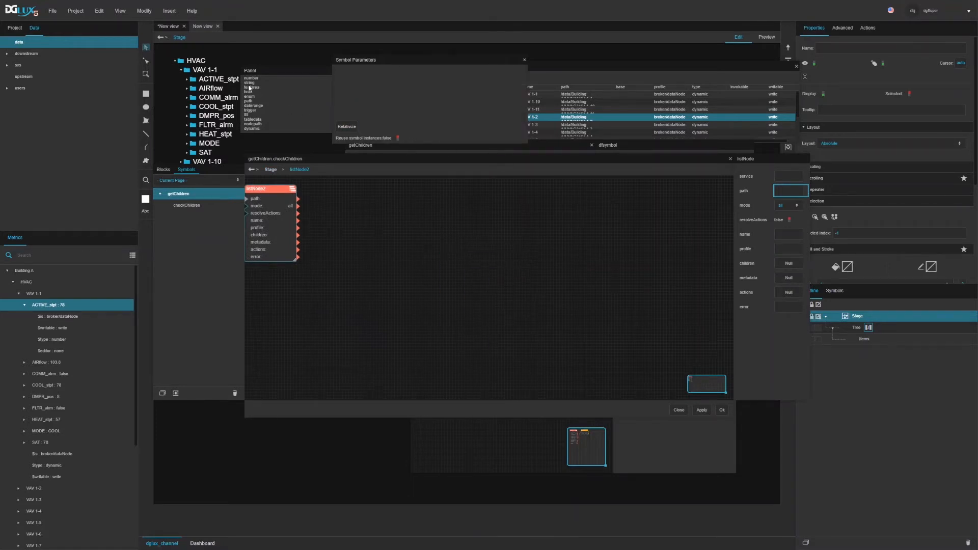
pyautogui.moveTo(249, 83); pyautogui.dragTo(344, 89)
pyautogui.doubleClick(343, 72)
pyautogui.write('path')
pyautogui.moveTo(249, 92); pyautogui.dragTo(342, 90)
pyautogui.doubleClick(341, 88)
pyautogui.write('hasChildren')
# Bind the path parameter to listNode2's path and add a Length block fed by listNode2's children table.
pyautogui.moveTo(276, 188); pyautogui.dragTo(288, 186)
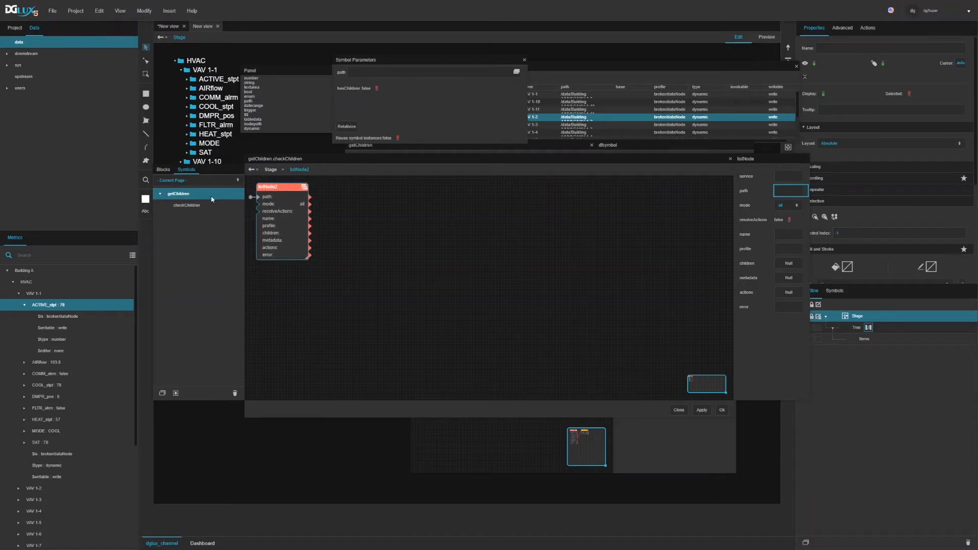
pyautogui.moveTo(523, 73); pyautogui.dragTo(270, 201)
pyautogui.click(162, 170)
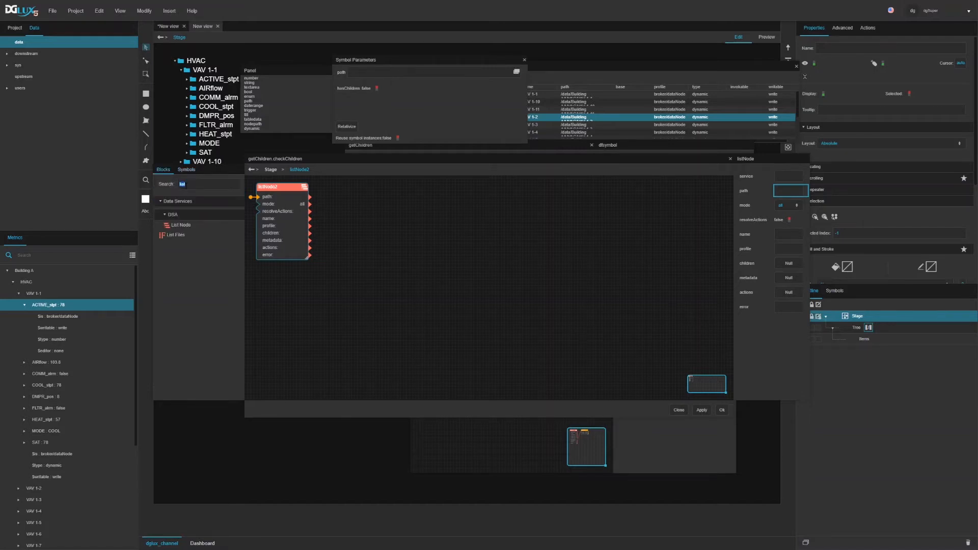
pyautogui.write('len')
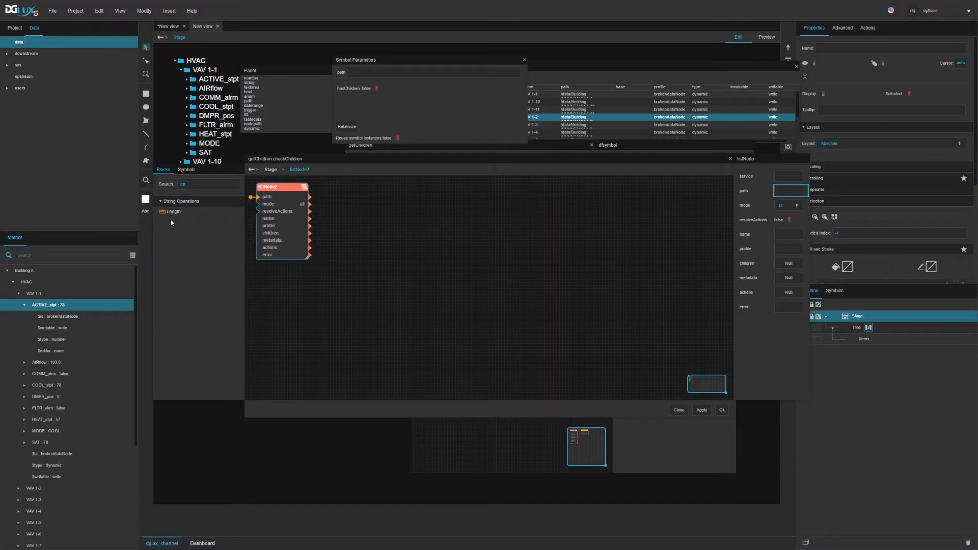
pyautogui.moveTo(180, 213)
pyautogui.mouseDown()
pyautogui.moveTo(347, 210)
pyautogui.moveTo(327, 225)
pyautogui.mouseUp()
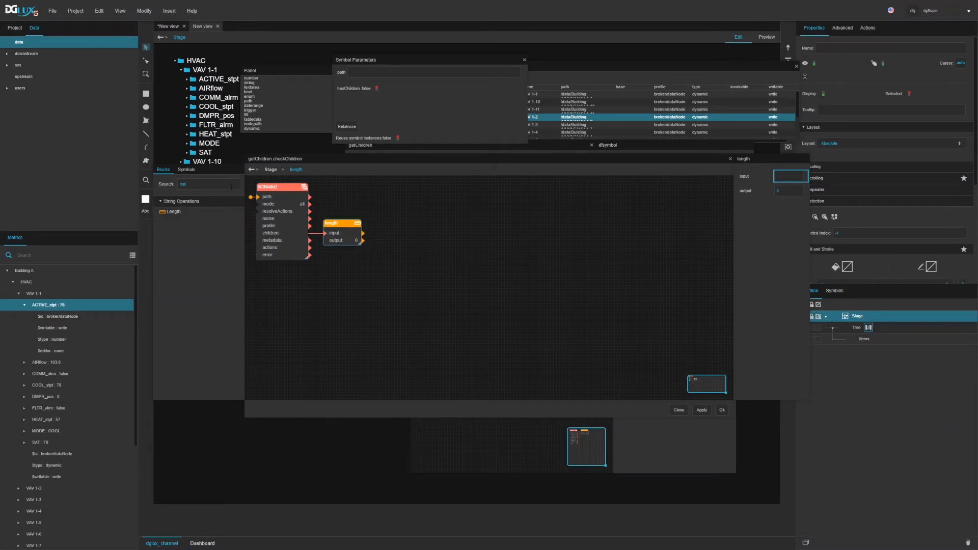
# Add an If block fed by the Length output that returns true when it is greater than 0, otherwise false.
pyautogui.hotkey('ctrl', 'a')
pyautogui.write('if')
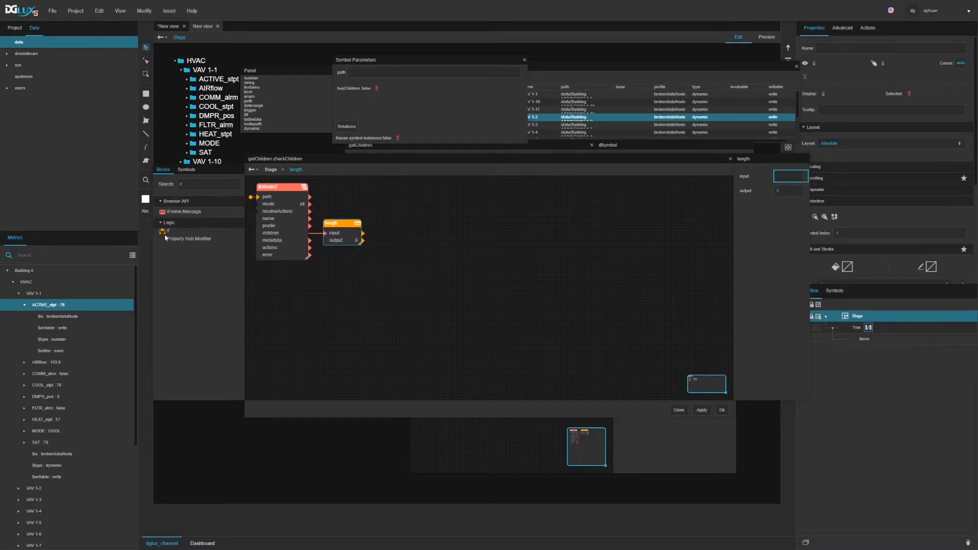
pyautogui.moveTo(165, 237); pyautogui.dragTo(380, 240)
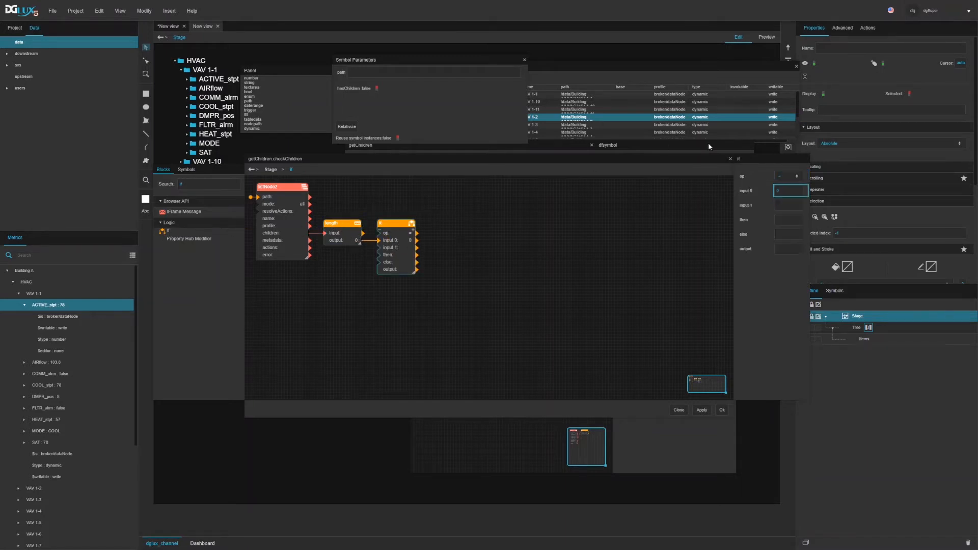
pyautogui.click(783, 180)
pyautogui.click(781, 199)
pyautogui.click(800, 206)
pyautogui.write('0')
# Bind the If block's output to the hasChildren parameter and make that parameter read-only.
pyautogui.click(275, 238)
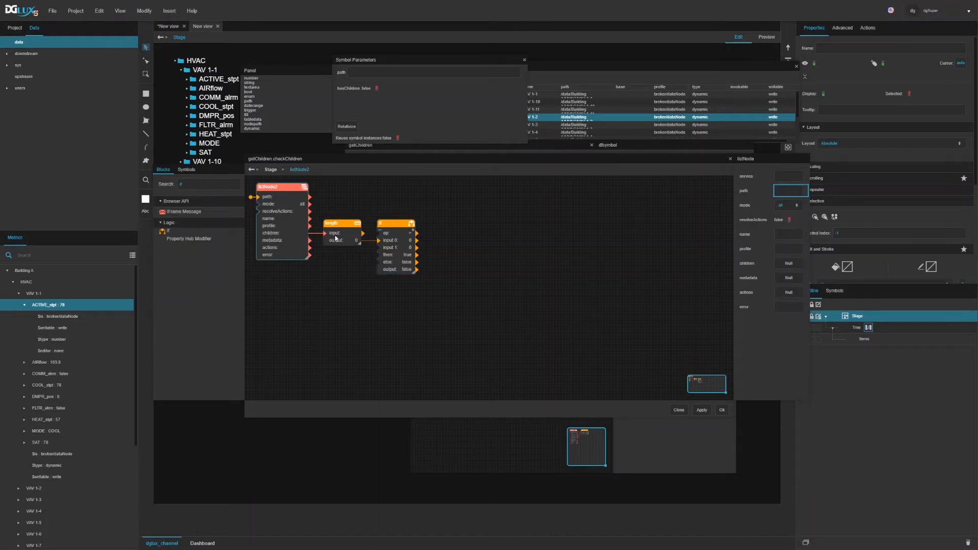
pyautogui.click(389, 244)
pyautogui.moveTo(410, 268); pyautogui.dragTo(378, 92)
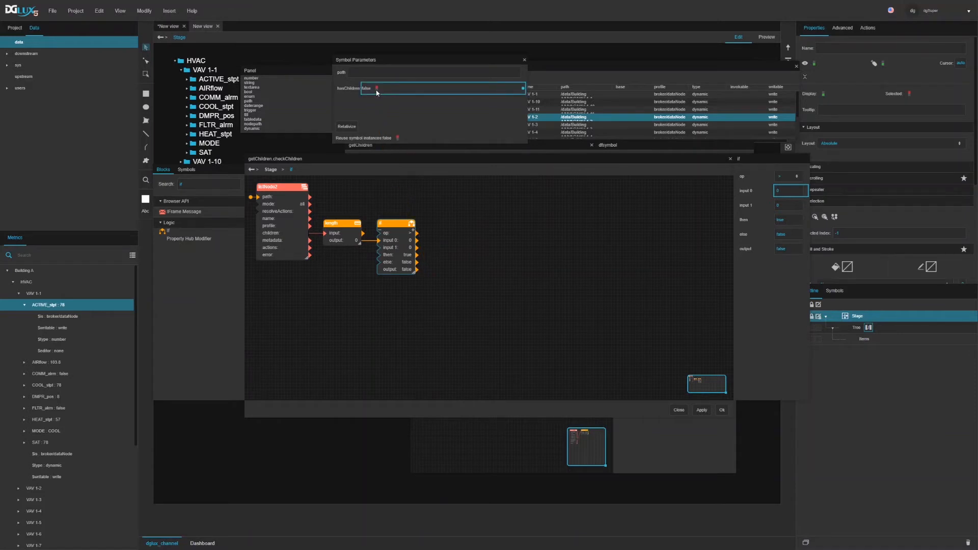
pyautogui.rightClick(348, 89)
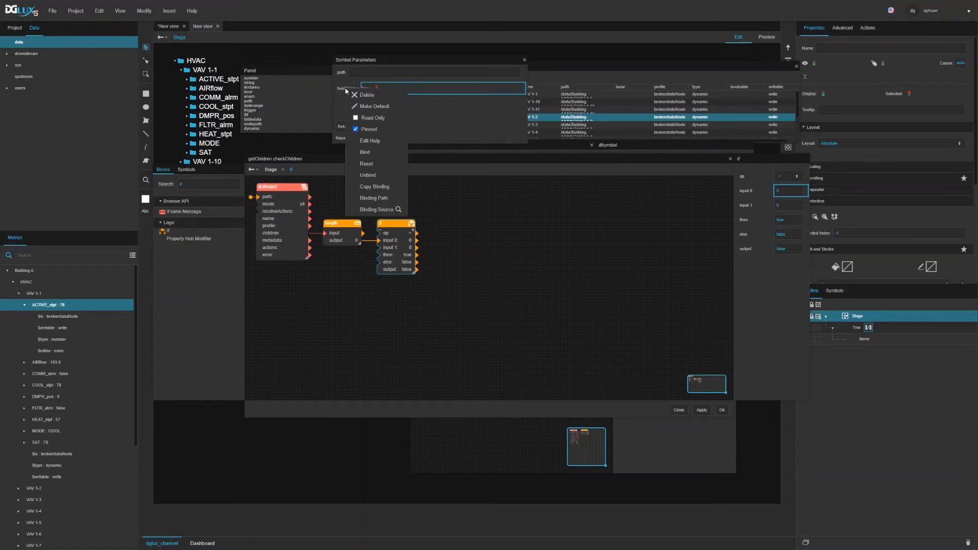
pyautogui.click(357, 119)
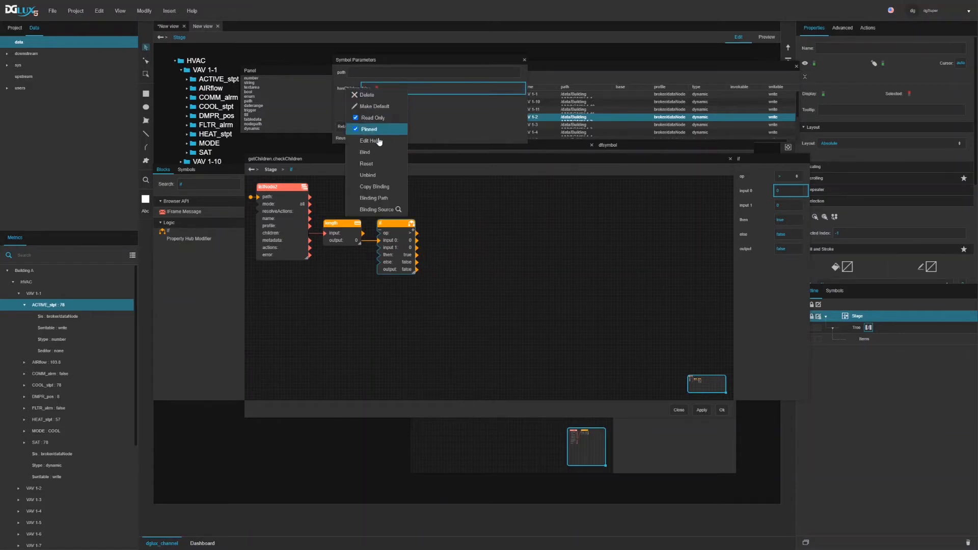
pyautogui.click(481, 142)
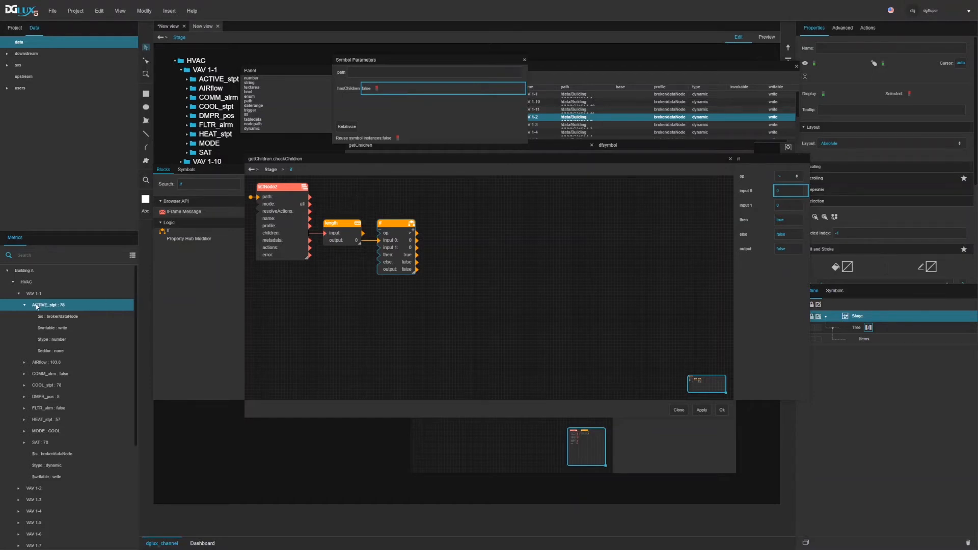
# Add a load value block from the ACTIVE_stpt metric and bind the symbol's path parameter to its path.
pyautogui.moveTo(36, 307); pyautogui.dragTo(421, 316)
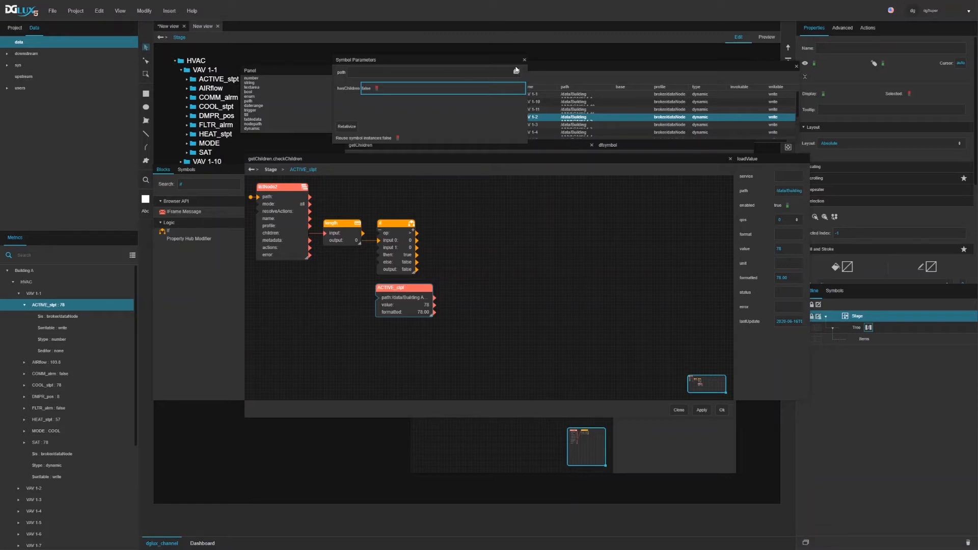
pyautogui.moveTo(523, 72); pyautogui.dragTo(382, 301)
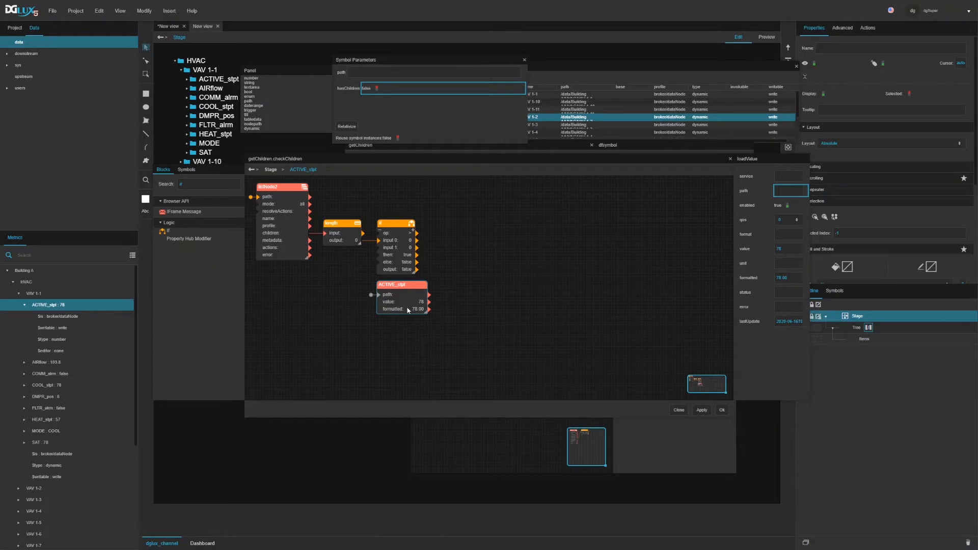
pyautogui.moveTo(421, 304); pyautogui.dragTo(550, 298)
# Add a read-only string parameter named value bound to the ACTIVE_stpt block's value, and save the checkChildren symbol.
pyautogui.moveTo(251, 83); pyautogui.dragTo(341, 108)
pyautogui.moveTo(429, 303); pyautogui.dragTo(385, 110)
pyautogui.rightClick(350, 107)
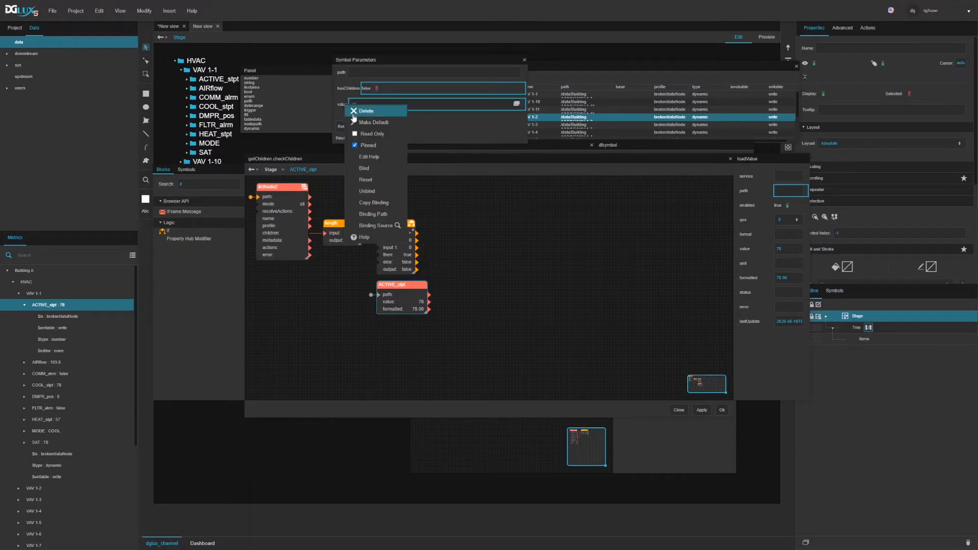
pyautogui.click(356, 135)
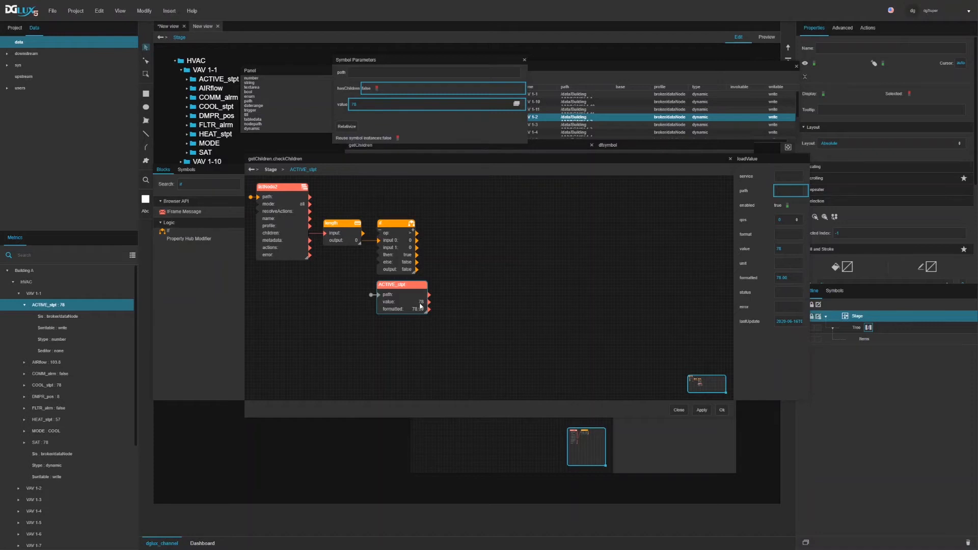
pyautogui.moveTo(425, 312); pyautogui.dragTo(420, 314)
pyautogui.click(722, 410)
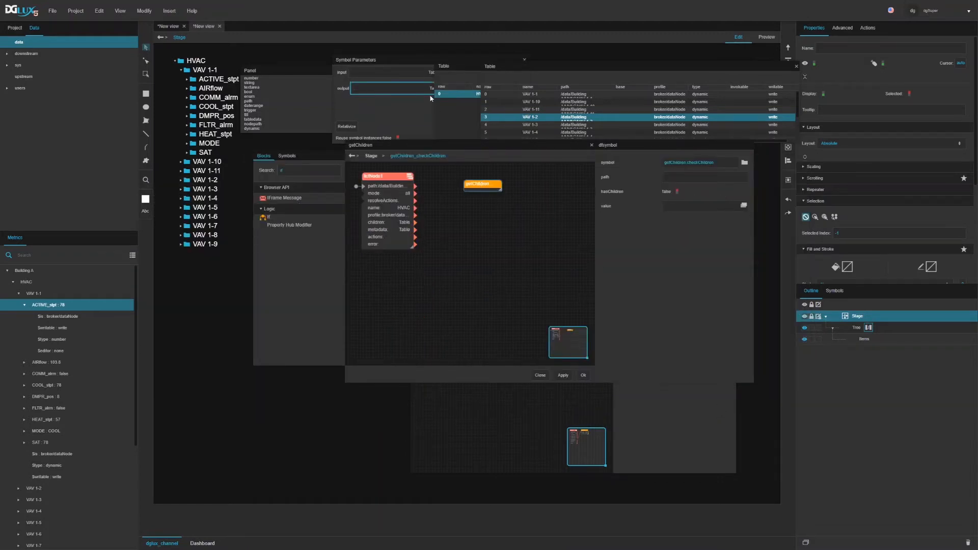
# Copy the VAV 1-1 path from listNode1's children table and set it as the checkChildren block's path: /data/Building A/HVAC/VAV 1-1.
pyautogui.click(384, 191)
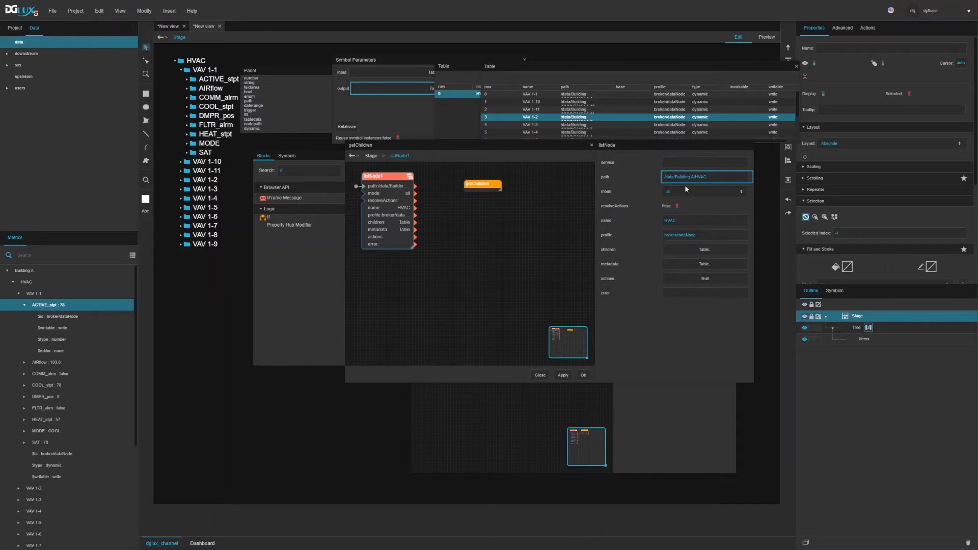
pyautogui.click(695, 250)
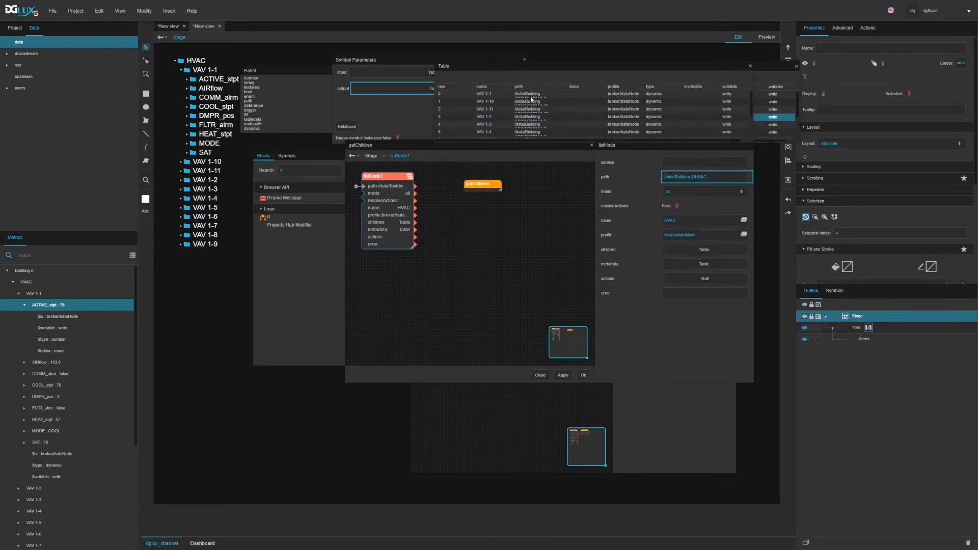
pyautogui.click(533, 97)
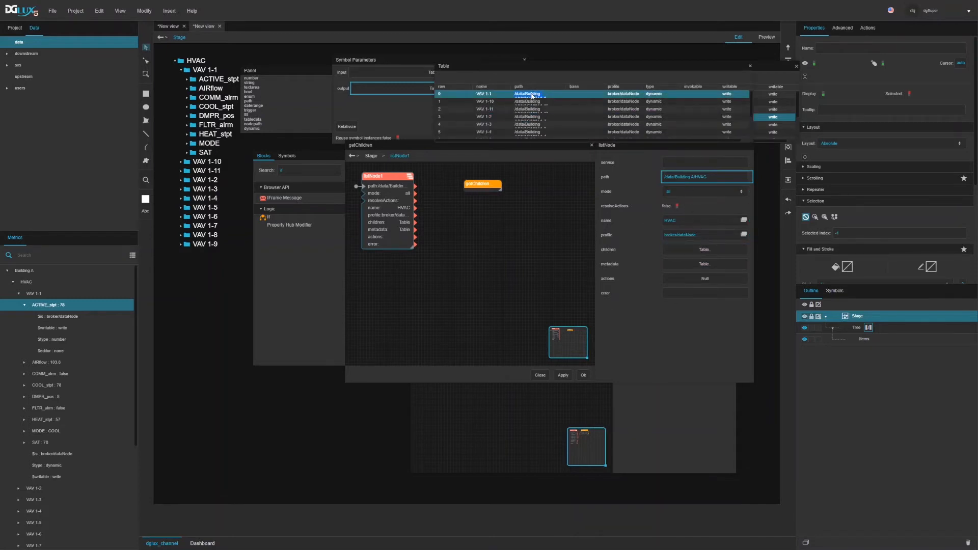
pyautogui.rightClick(532, 96)
pyautogui.click(552, 114)
pyautogui.click(479, 182)
pyautogui.click(677, 176)
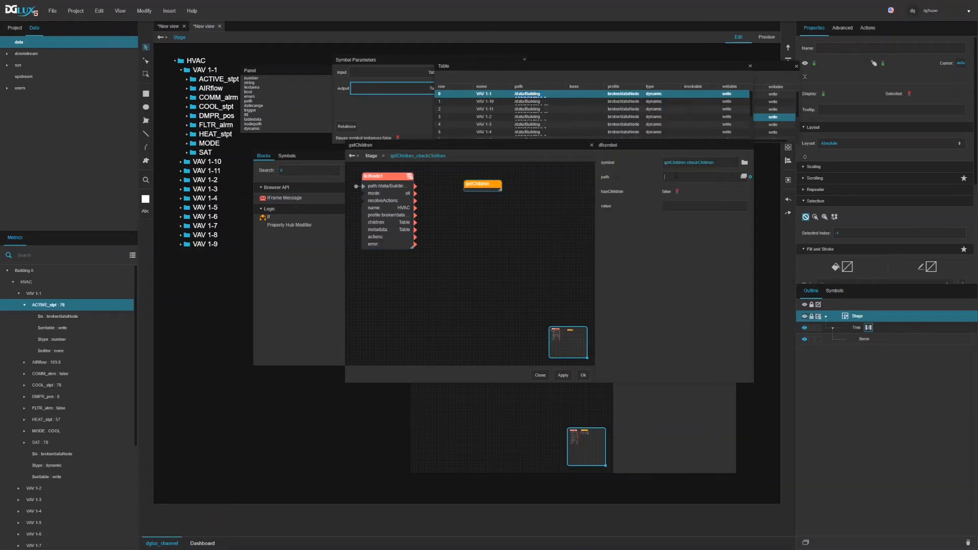
pyautogui.write('/data/Building A/HVAC/VAV 1-1')
pyautogui.click(36, 295)
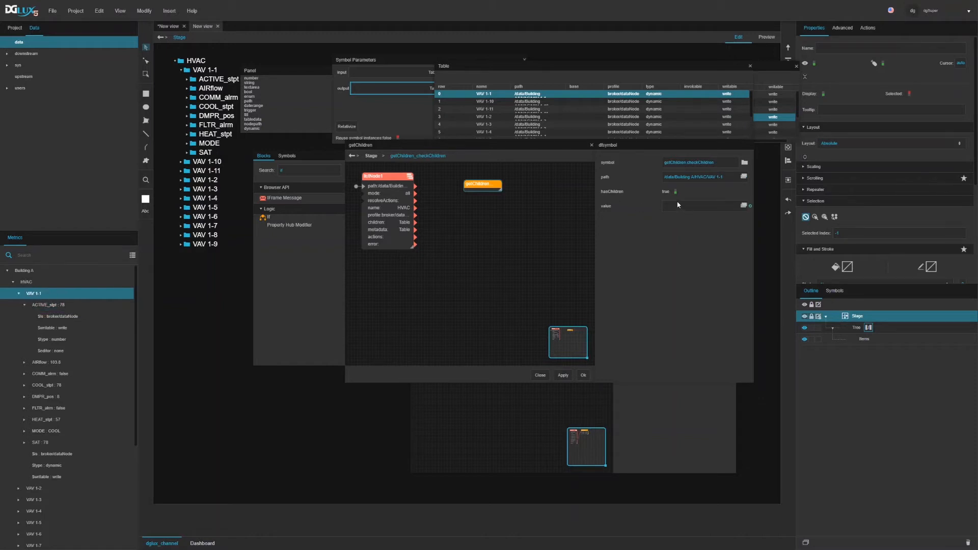
# Move the checkChildren block farther from listNode1 and close the open table and symbol parameter windows.
pyautogui.moveTo(491, 186); pyautogui.dragTo(523, 180)
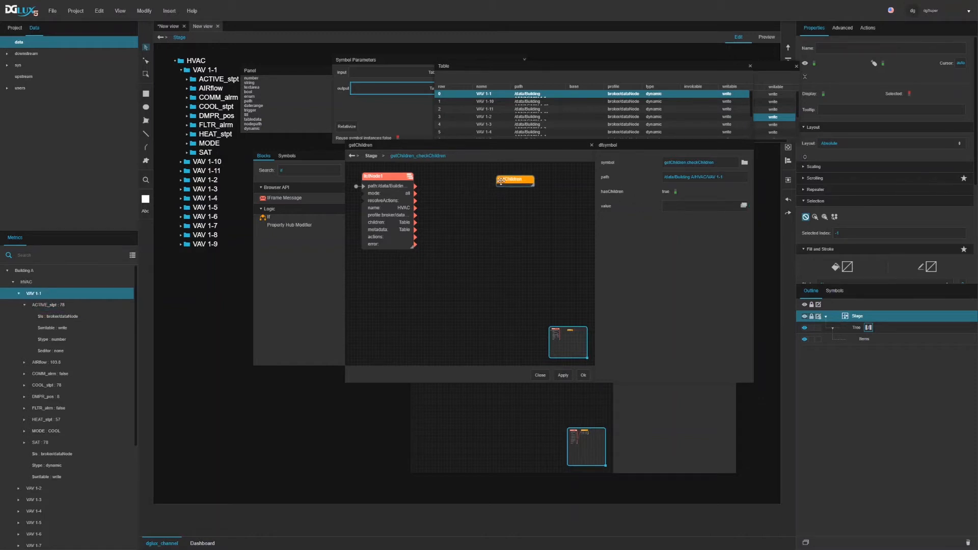
pyautogui.click(403, 226)
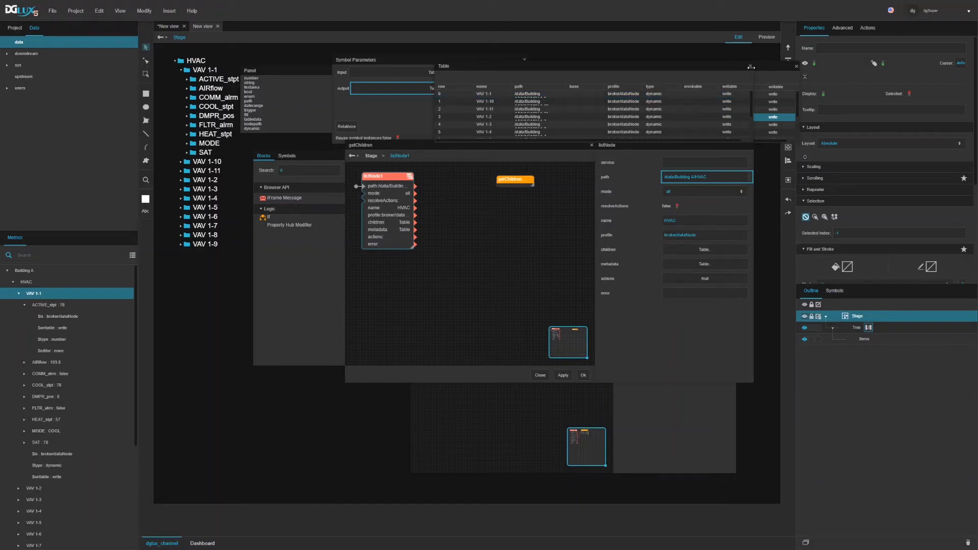
pyautogui.click(796, 67)
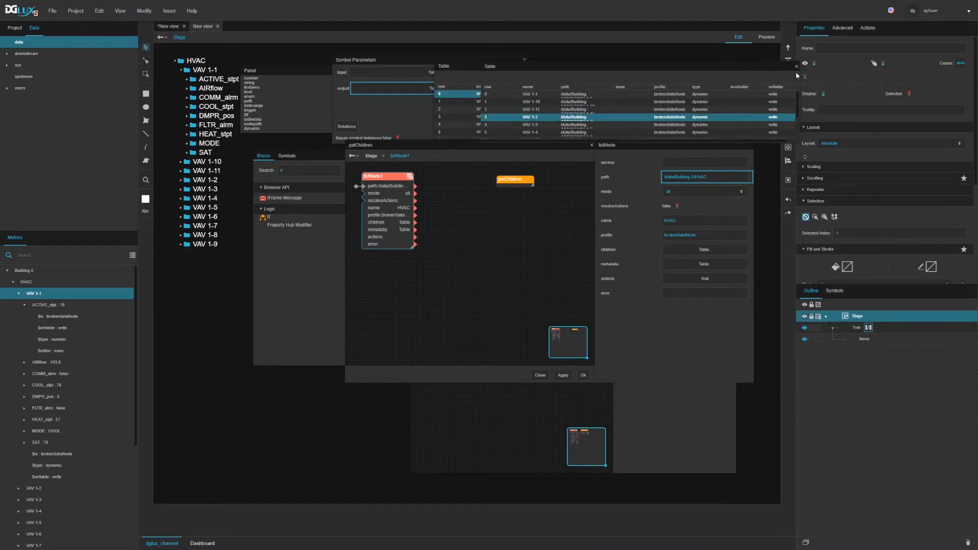
pyautogui.click(796, 66)
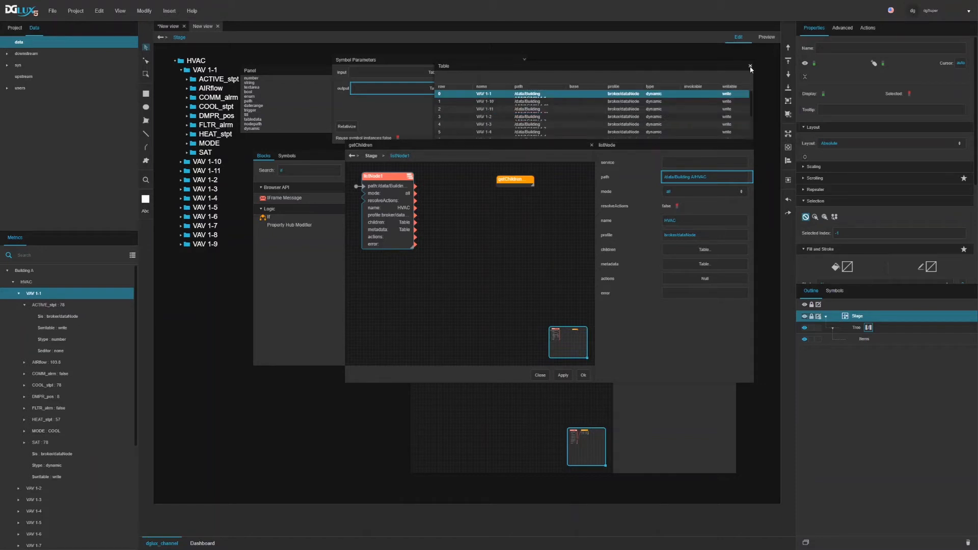
pyautogui.click(751, 66)
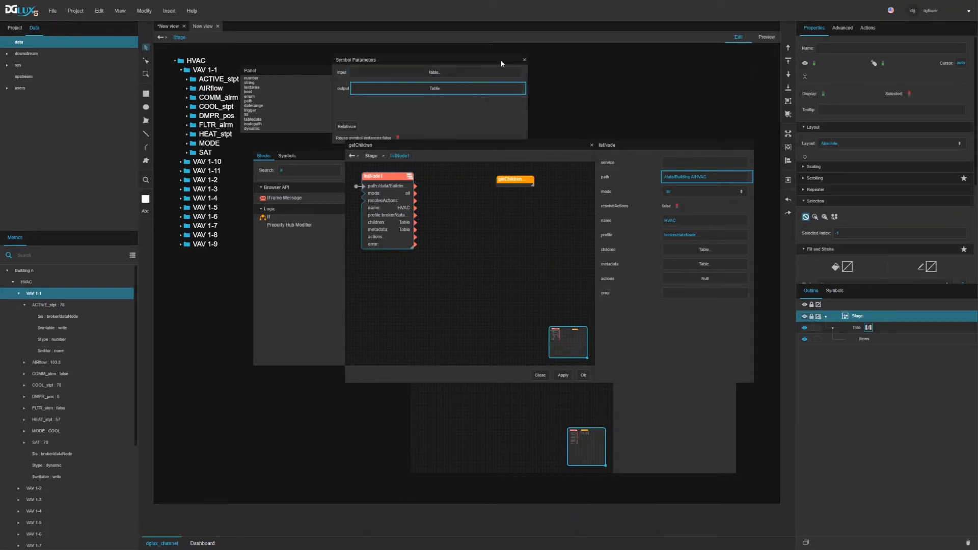
pyautogui.click(524, 61)
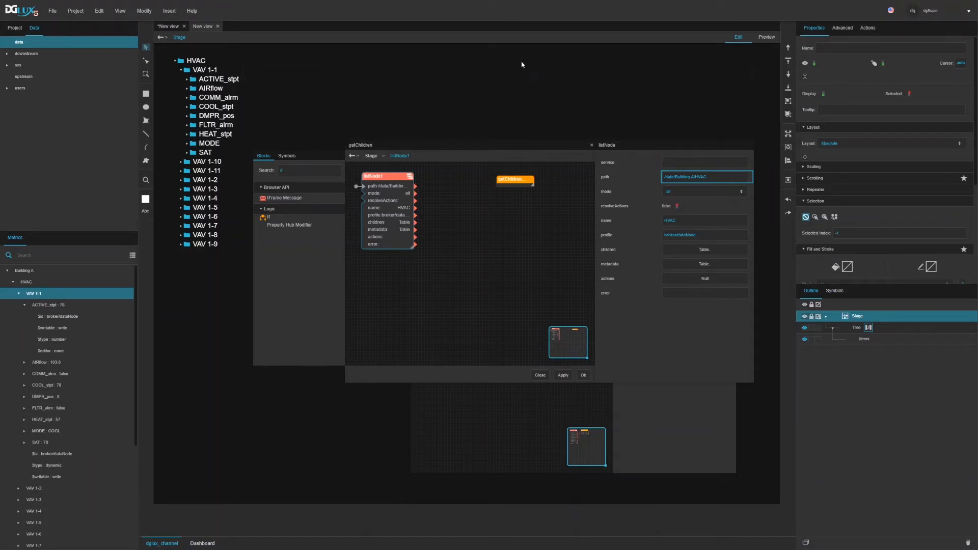
# Find the Repeater block and place it between listNode1 and the checkChildren block.
pyautogui.click(511, 180)
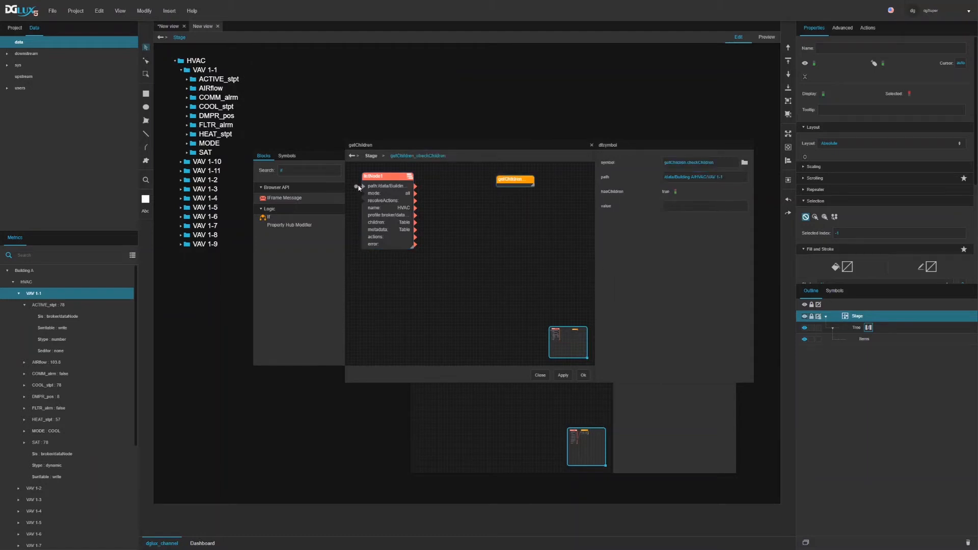
pyautogui.write('re')
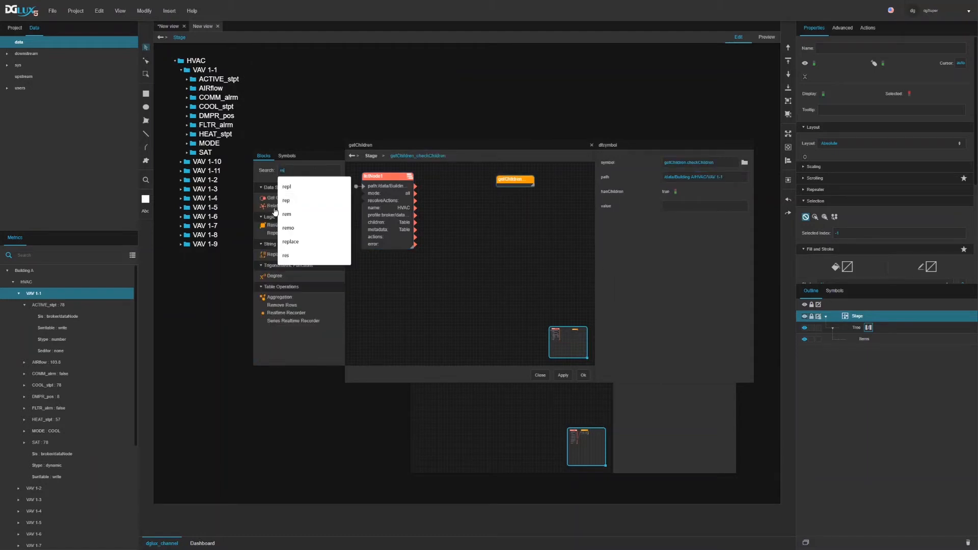
pyautogui.click(284, 356)
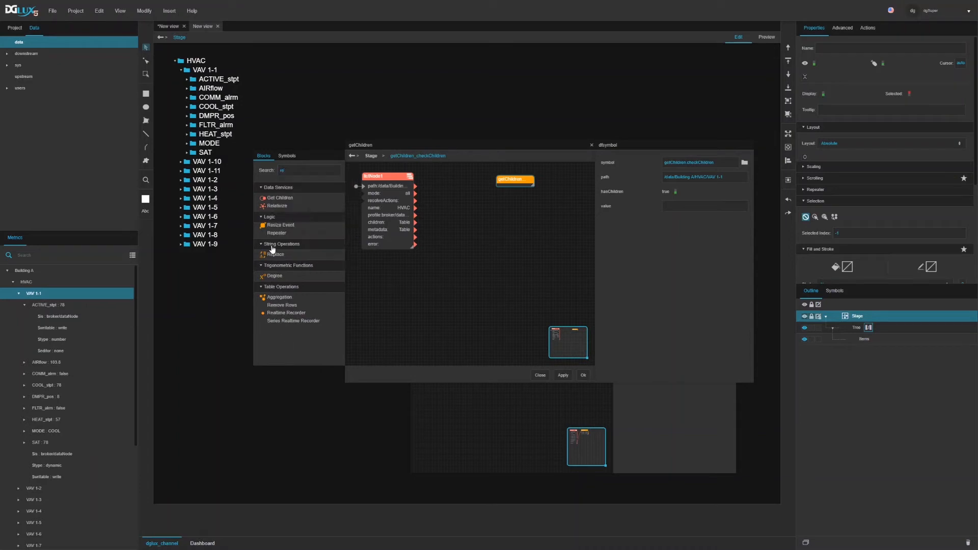
pyautogui.moveTo(273, 234); pyautogui.dragTo(444, 174)
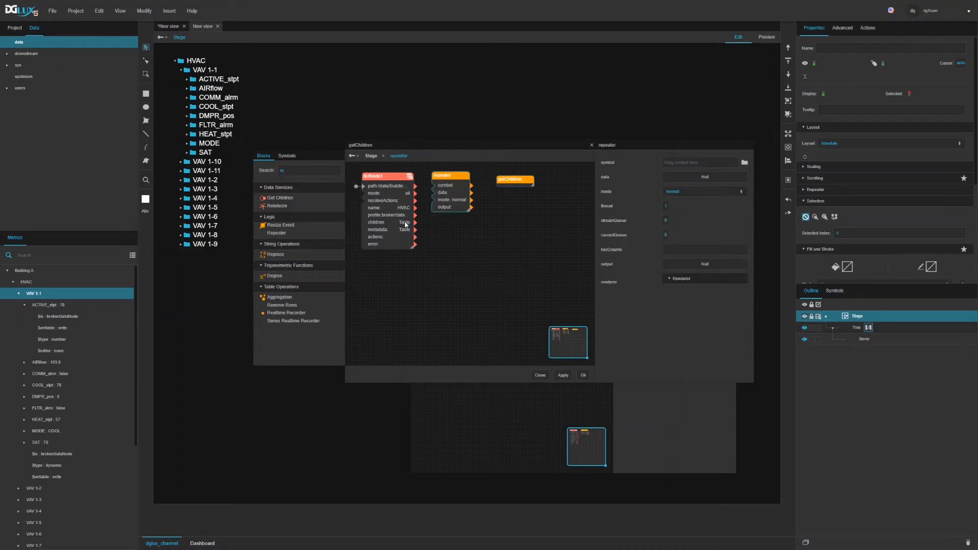
# Bind listNode1's children table to the Repeater's data and assign checkChildren as its symbol.
pyautogui.moveTo(415, 222); pyautogui.dragTo(433, 193)
pyautogui.click(287, 156)
pyautogui.moveTo(281, 201); pyautogui.dragTo(696, 167)
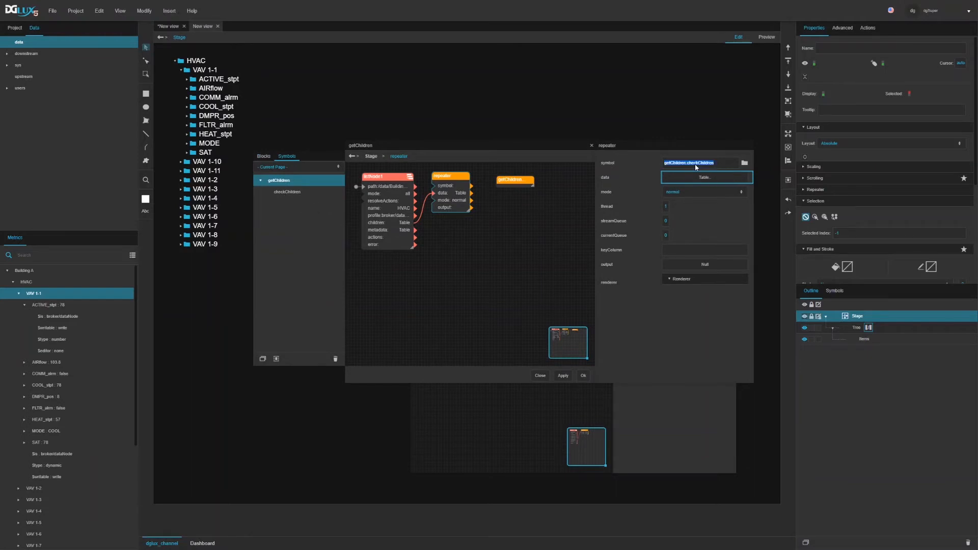
# Delete the standalone checkChildren block and map the path column of the Repeater's data table to the renderer's path.
pyautogui.click(527, 179)
pyautogui.click(461, 191)
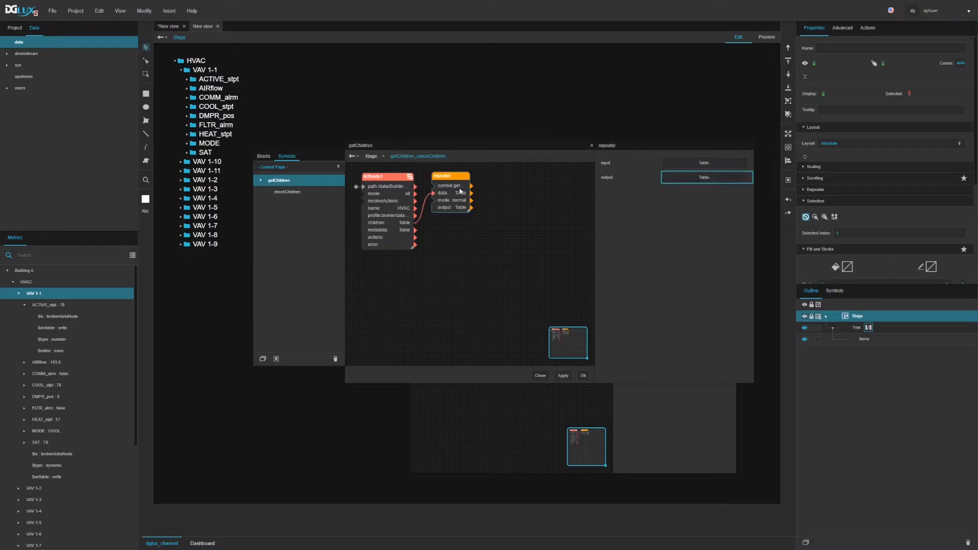
pyautogui.click(703, 183)
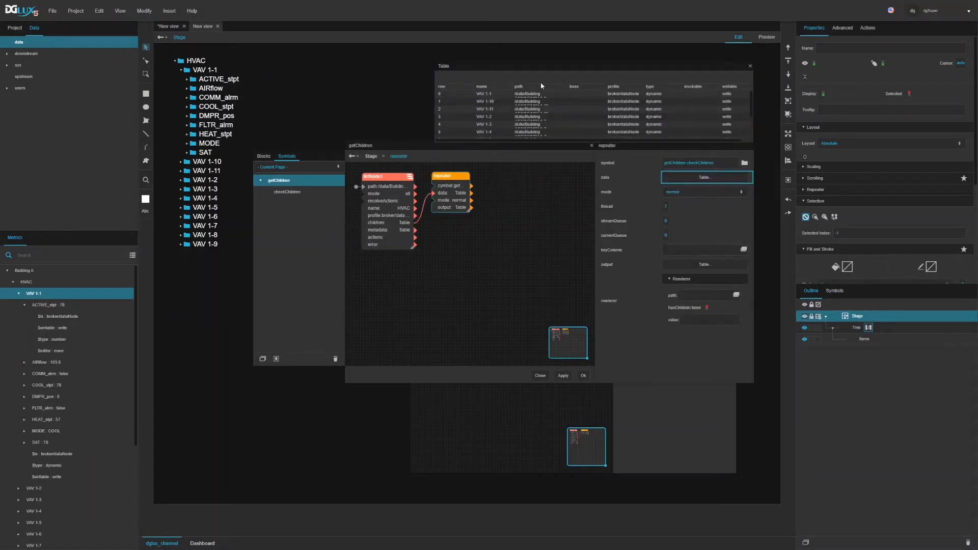
pyautogui.moveTo(542, 86); pyautogui.dragTo(704, 298)
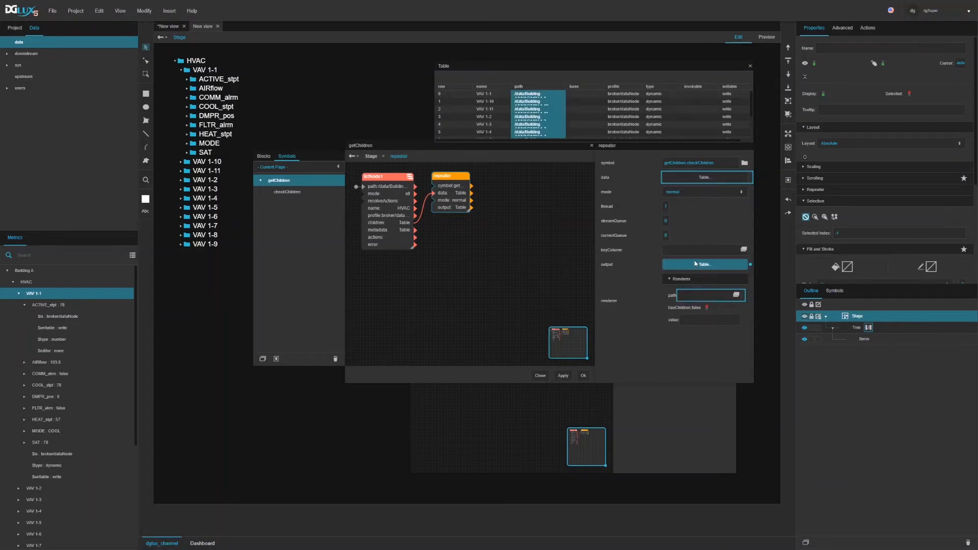
# Examine the path, hasChildren and value columns in the Repeater's output table, widening the path column, and close the table.
pyautogui.click(667, 266)
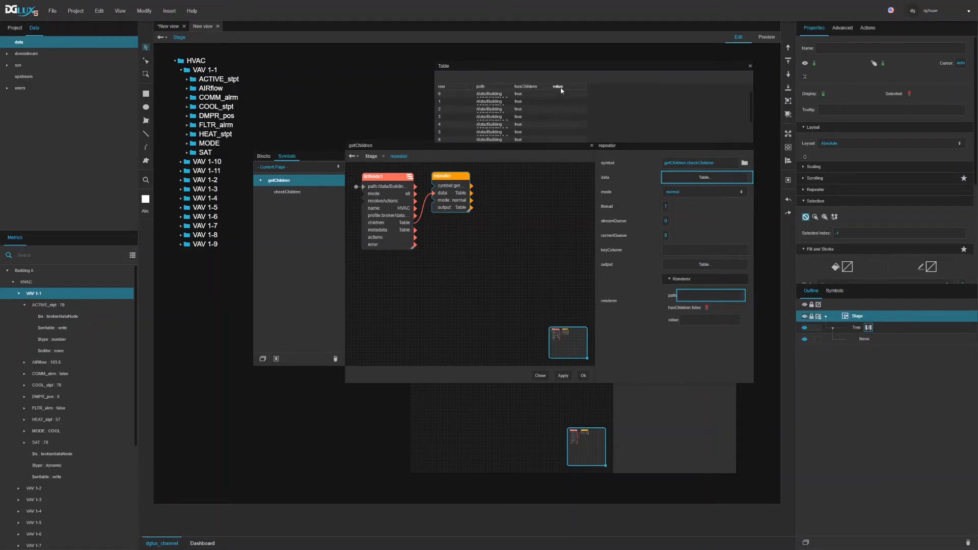
pyautogui.scroll(-3, 563, 103)
pyautogui.scroll(3, 558, 102)
pyautogui.moveTo(512, 86); pyautogui.dragTo(548, 96)
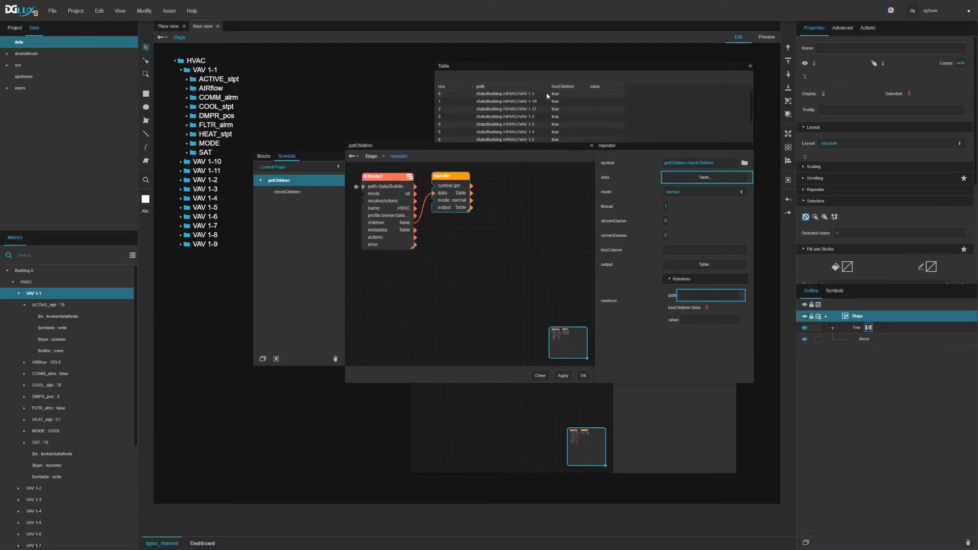
pyautogui.scroll(-3, 558, 97)
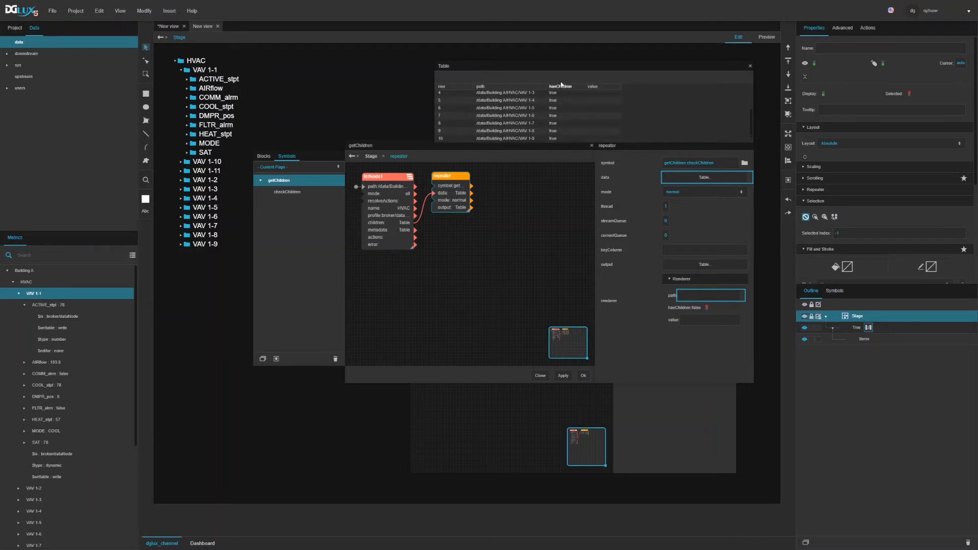
pyautogui.click(750, 66)
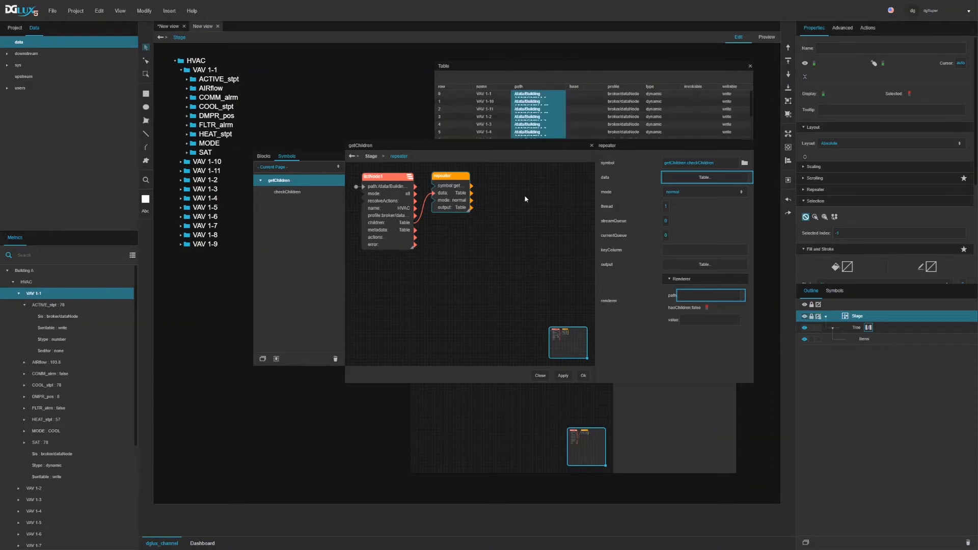
# Search the blocks for Join and place a Join block beside the Repeater.
pyautogui.click(264, 156)
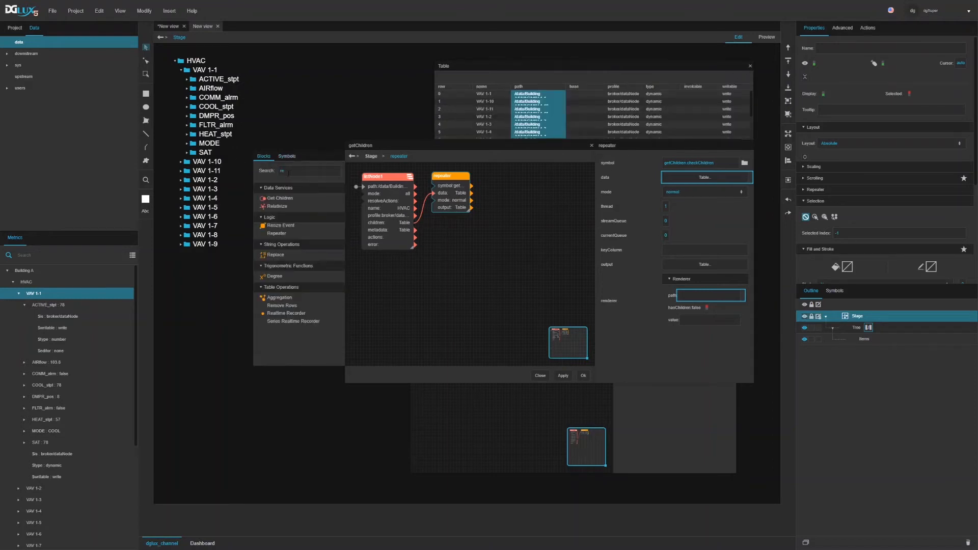
pyautogui.write('re')
pyautogui.press('BackSpace')
pyautogui.press('BackSpace')
pyautogui.write('joi')
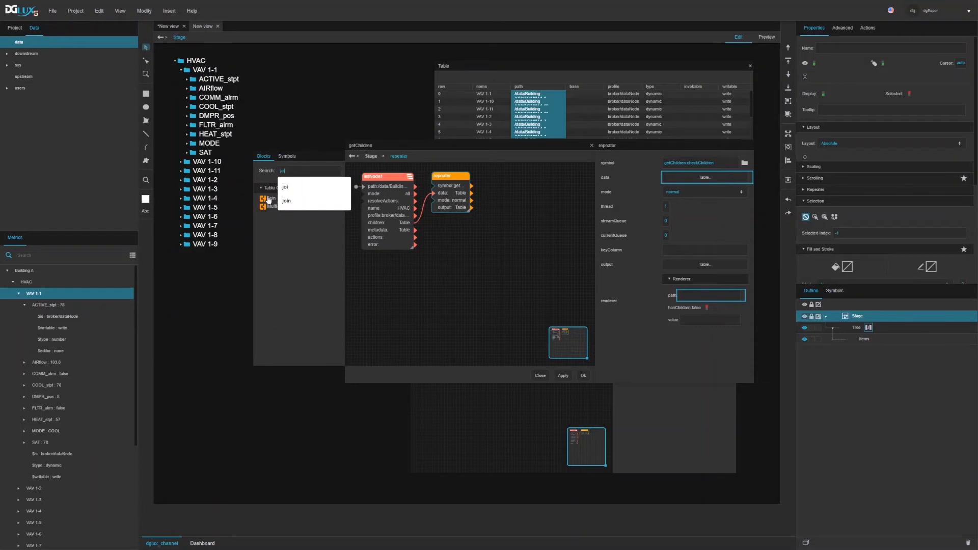
pyautogui.moveTo(270, 198); pyautogui.dragTo(494, 179)
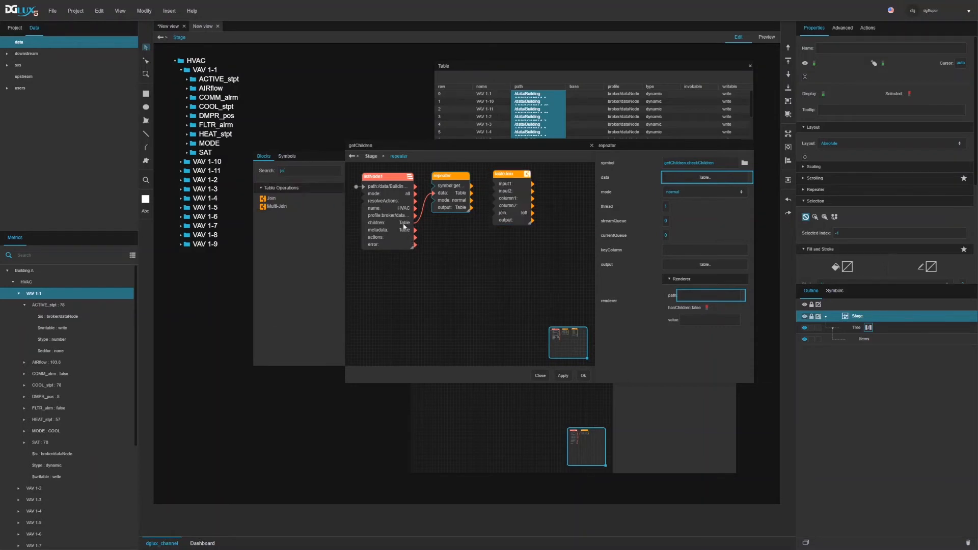
# Join listNode1's children table as input1 with the Repeater's output as input2, using path for column1 and column2.
pyautogui.moveTo(415, 223); pyautogui.dragTo(494, 191)
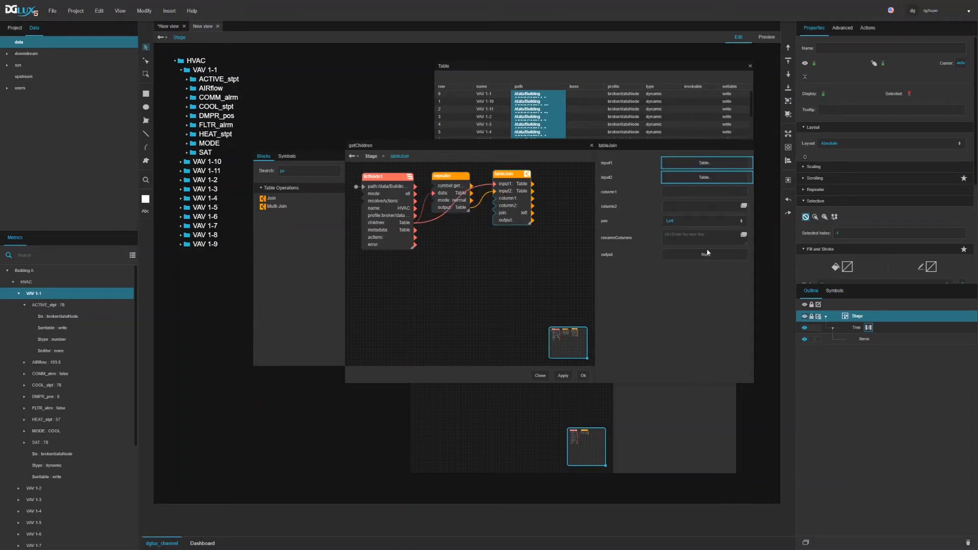
pyautogui.click(678, 192)
pyautogui.press('Tab')
pyautogui.press('Tab')
# Inspect the joined output table through to its hasChildren and value columns, and close the older table window.
pyautogui.click(671, 257)
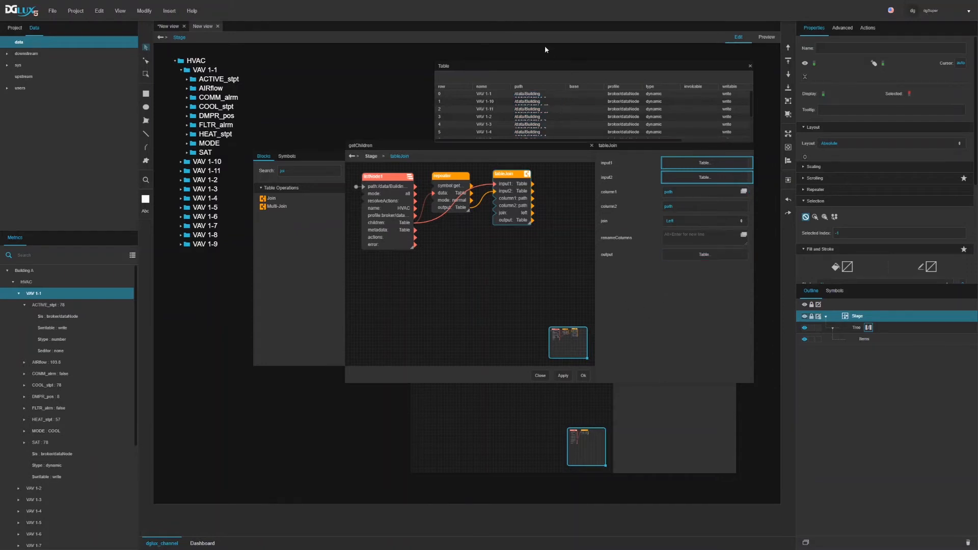
pyautogui.moveTo(543, 68); pyautogui.dragTo(401, 64)
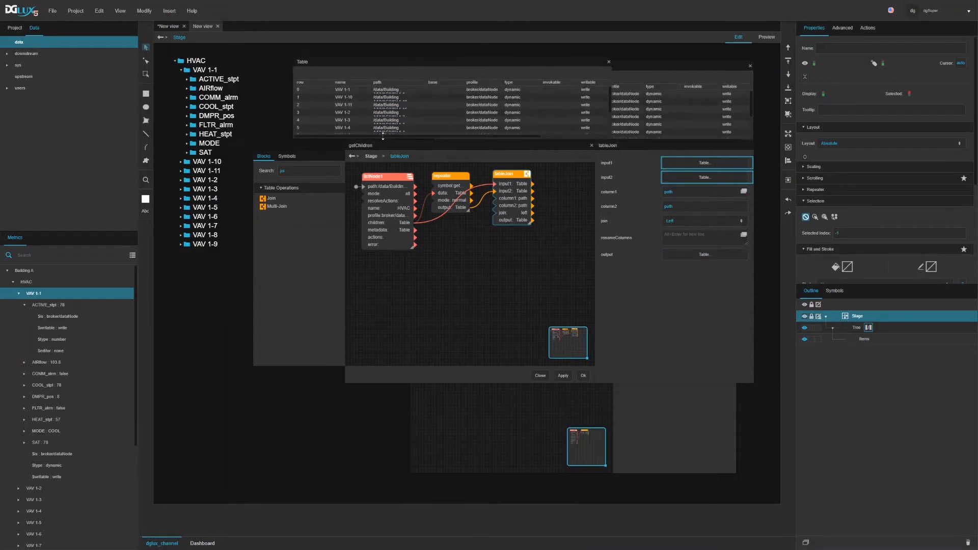
pyautogui.moveTo(384, 137); pyautogui.dragTo(450, 137)
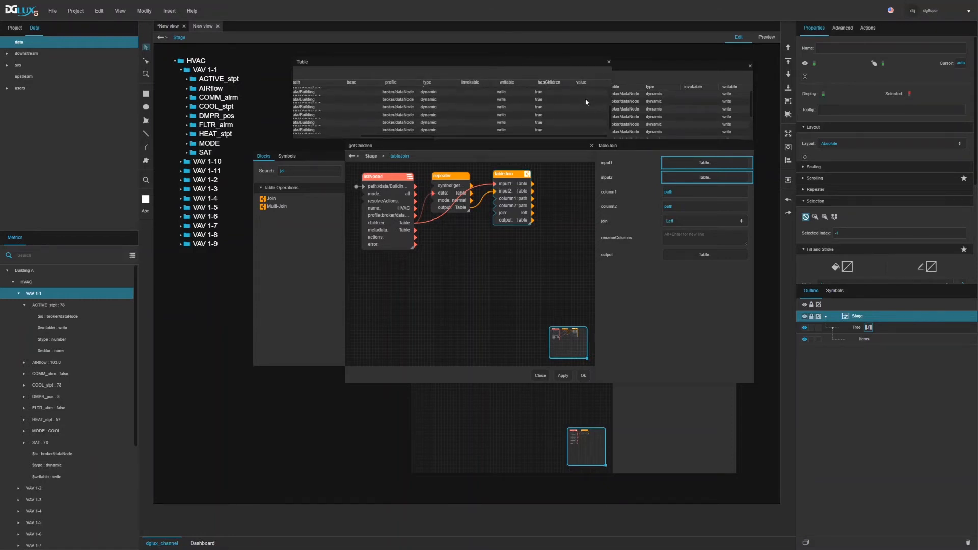
pyautogui.click(750, 66)
# Bind the tableJoin output to the getChildren symbol's output parameter and close the symbol parameters and table windows.
pyautogui.rightClick(521, 248)
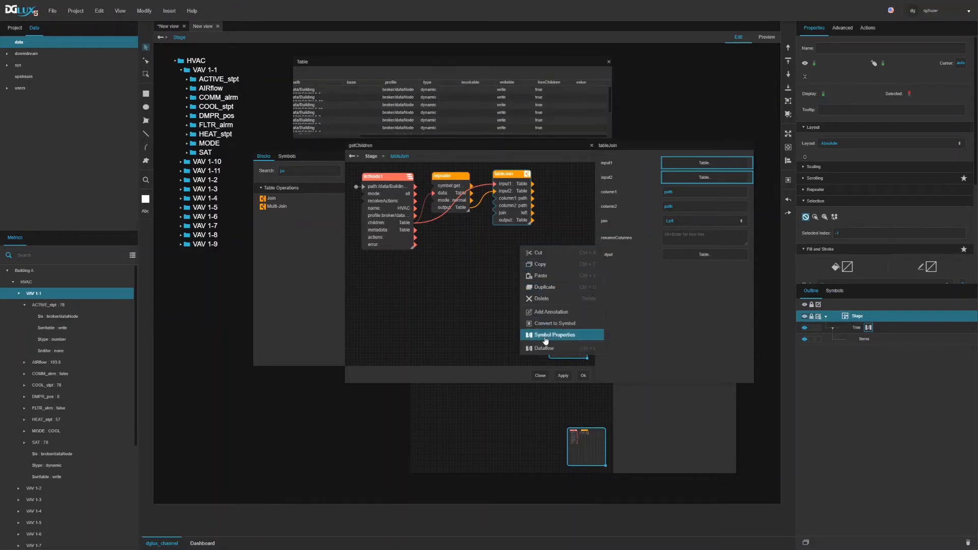
pyautogui.click(536, 336)
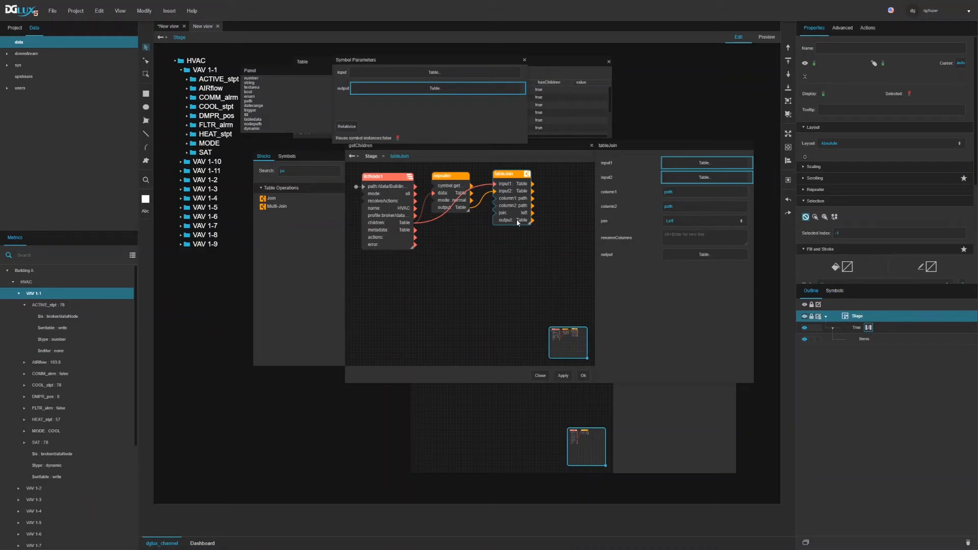
pyautogui.moveTo(532, 220); pyautogui.dragTo(437, 95)
pyautogui.click(525, 61)
pyautogui.click(609, 62)
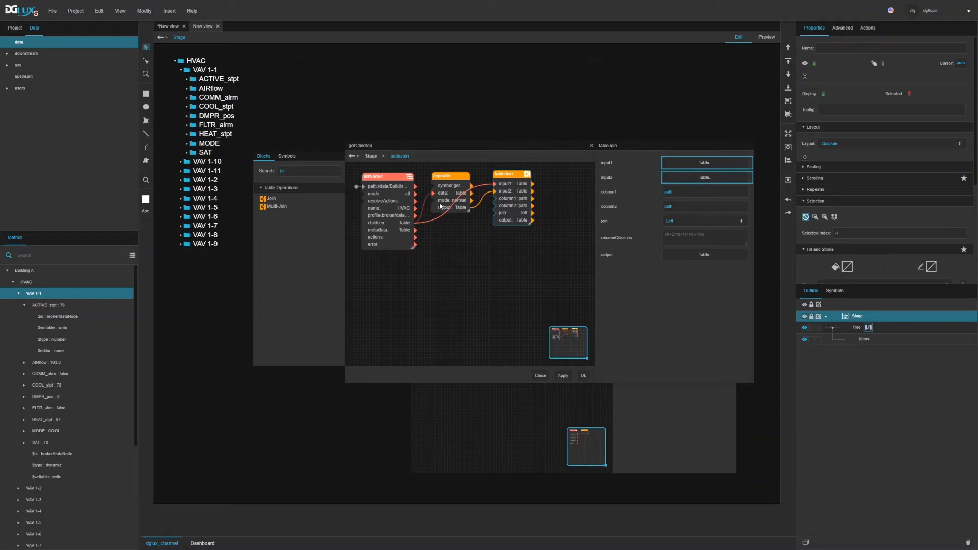
# Move the Repeater closer to tableJoin, copy both blocks, and save the getChildren symbol.
pyautogui.moveTo(441, 206); pyautogui.dragTo(449, 203)
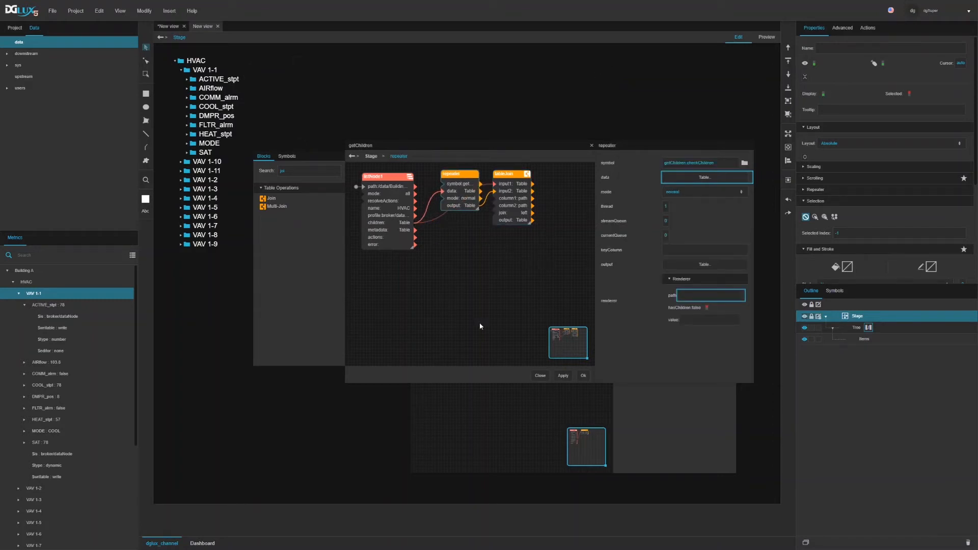
pyautogui.moveTo(524, 247); pyautogui.dragTo(465, 190)
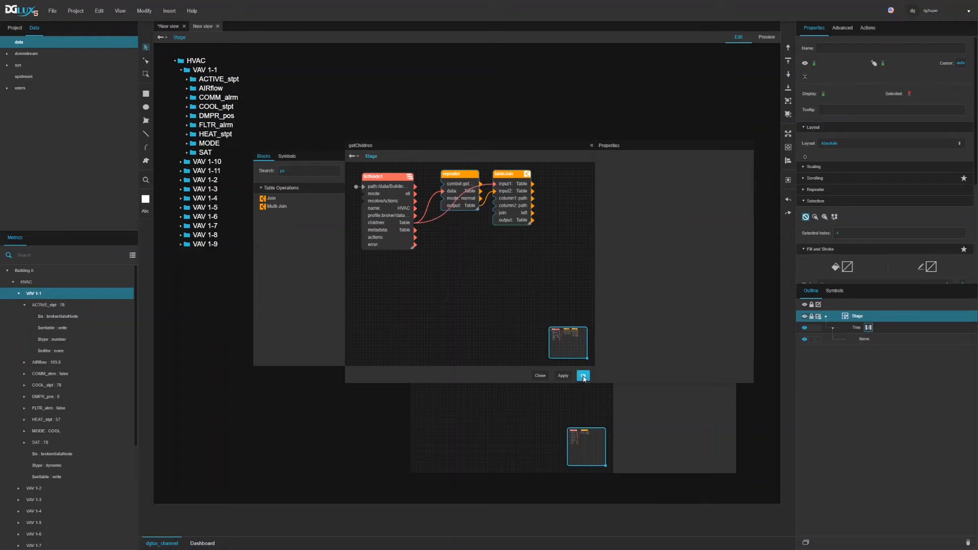
pyautogui.click(583, 375)
# Replace the getChildren block in the Tree's dataflow with the copied Repeater and tableJoin blocks.
pyautogui.click(461, 324)
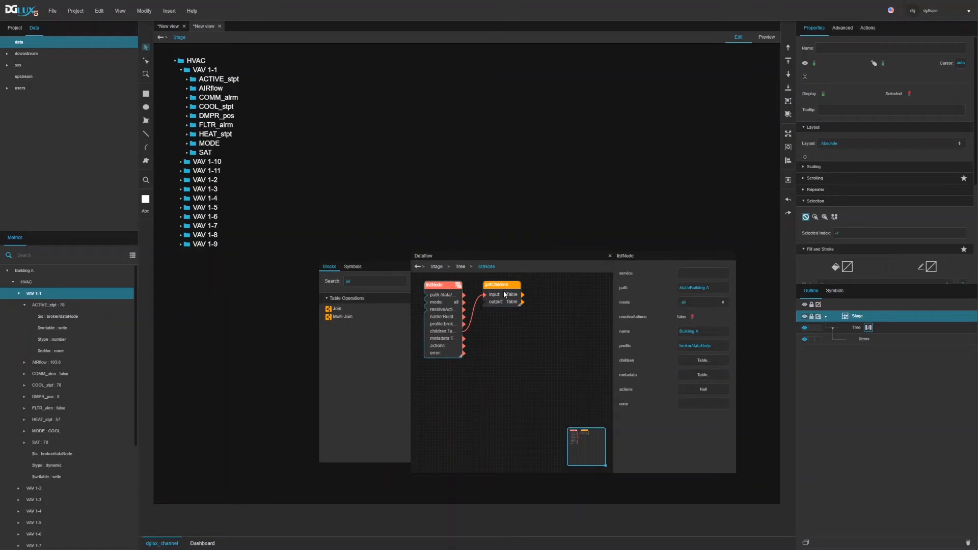
pyautogui.click(505, 295)
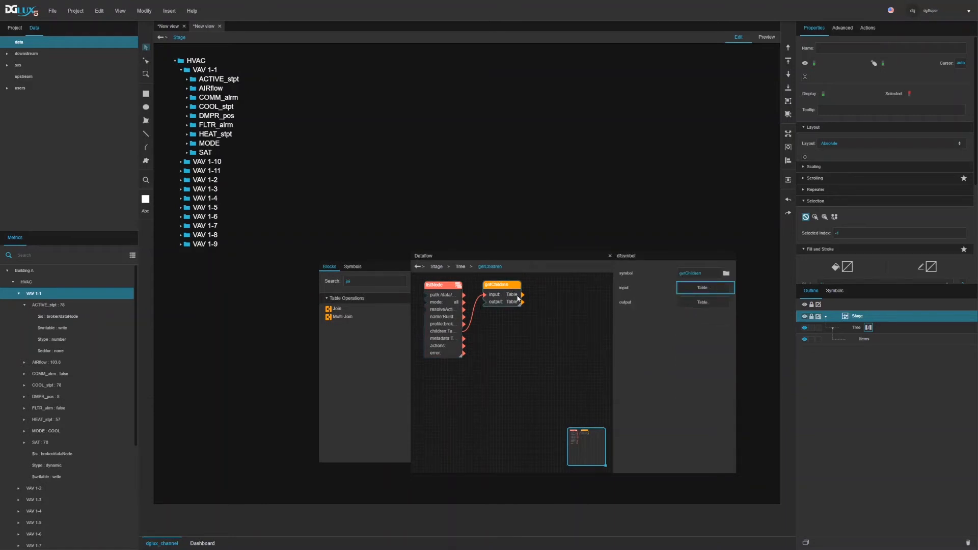
pyautogui.press('Delete')
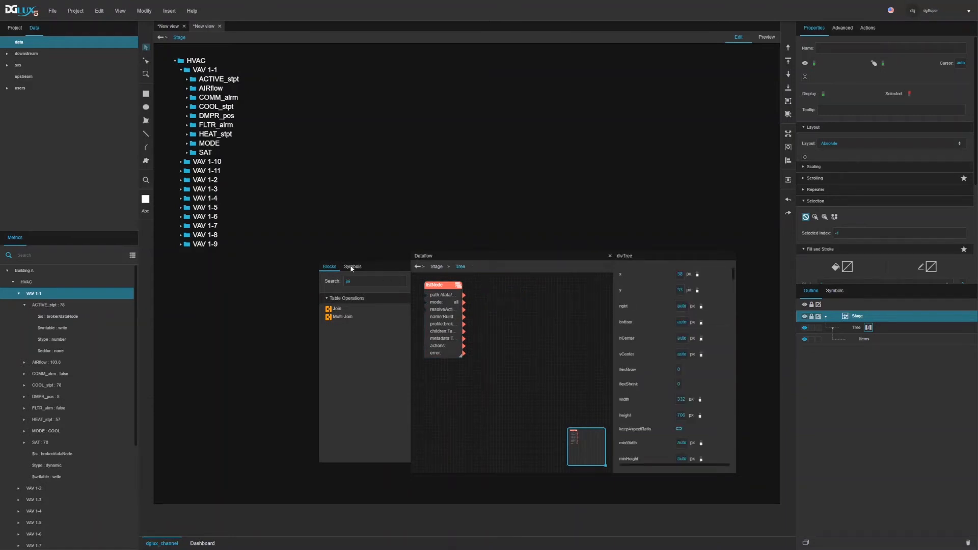
pyautogui.click(351, 268)
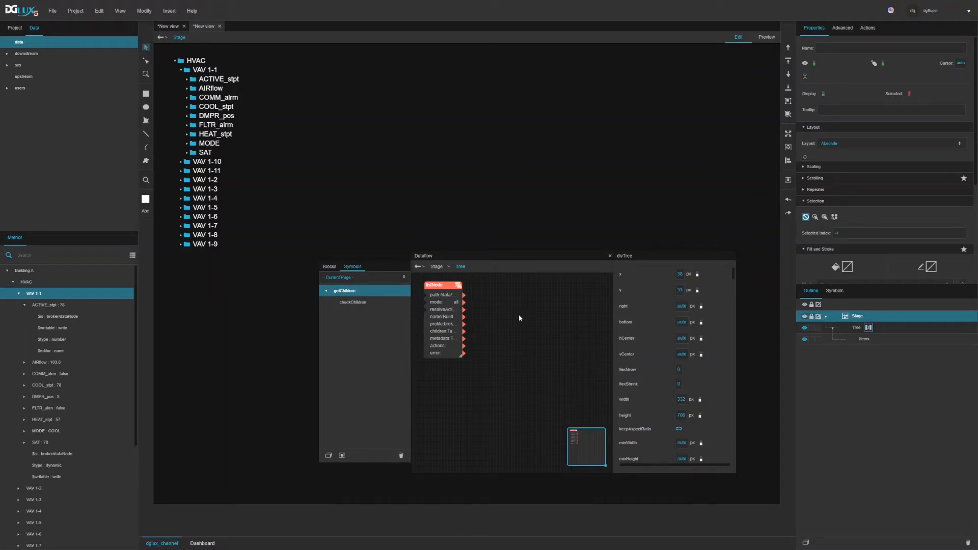
pyautogui.hotkey('ctrl', 'v')
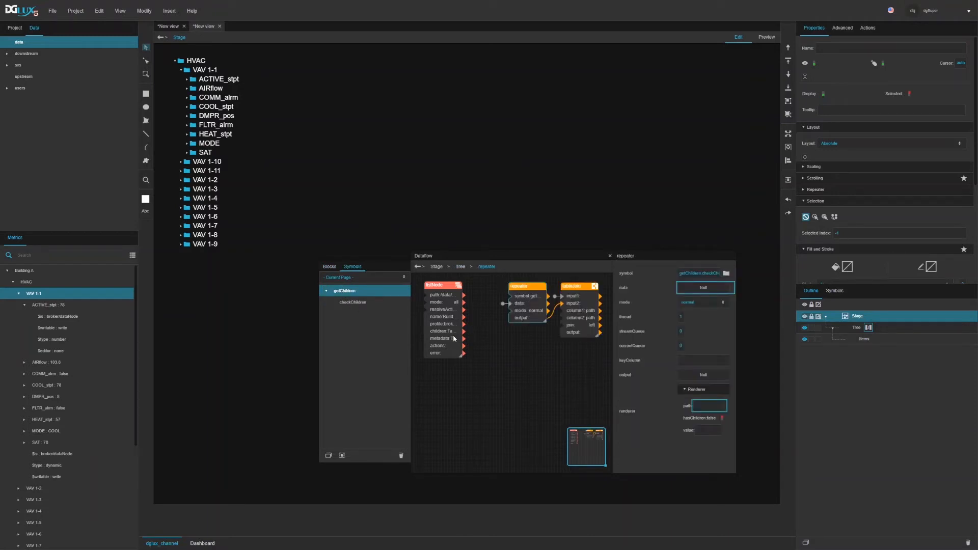
# Connect listNode's children to the Repeater's data and tableJoin's input1, moving the two pasted blocks closer to listNode.
pyautogui.moveTo(463, 331); pyautogui.dragTo(491, 287)
pyautogui.click(539, 286)
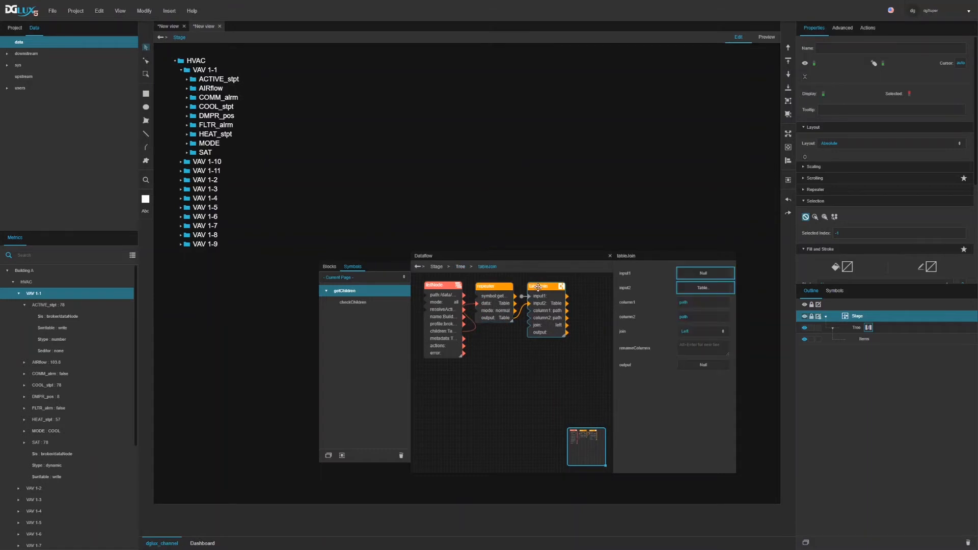
pyautogui.moveTo(463, 331); pyautogui.dragTo(539, 298)
# Bind the tableJoin output to the Tree's Table property and expand VAV 1-1 in preview mode.
pyautogui.click(857, 330)
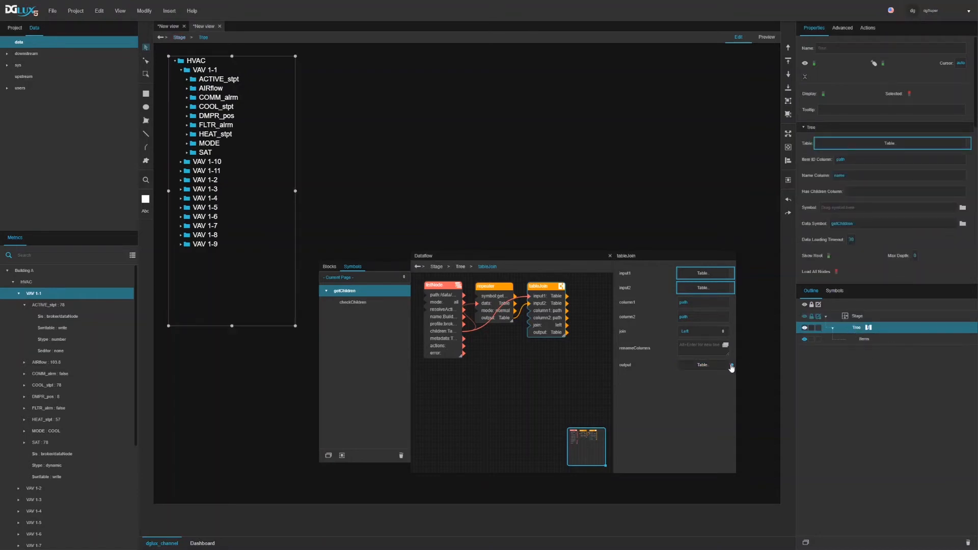
pyautogui.moveTo(733, 367); pyautogui.dragTo(826, 149)
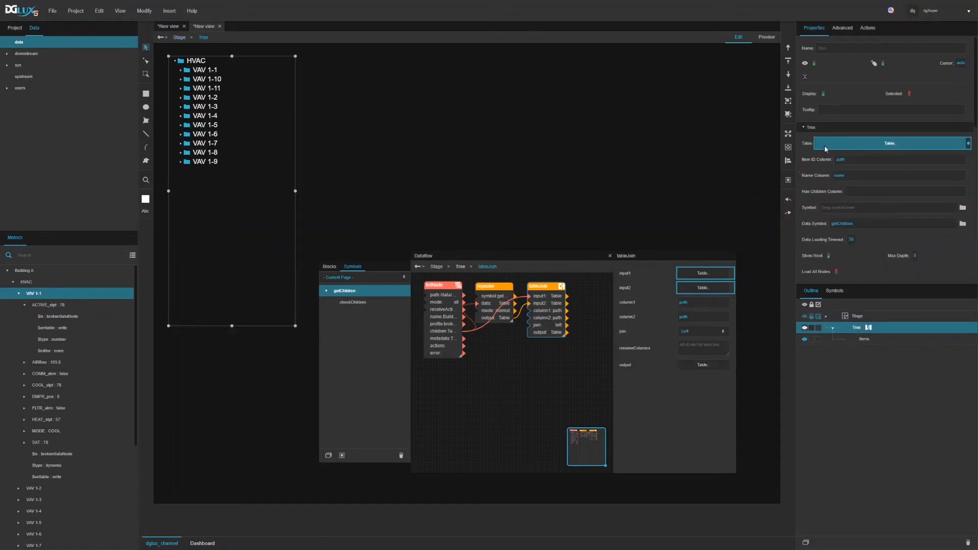
pyautogui.click(770, 39)
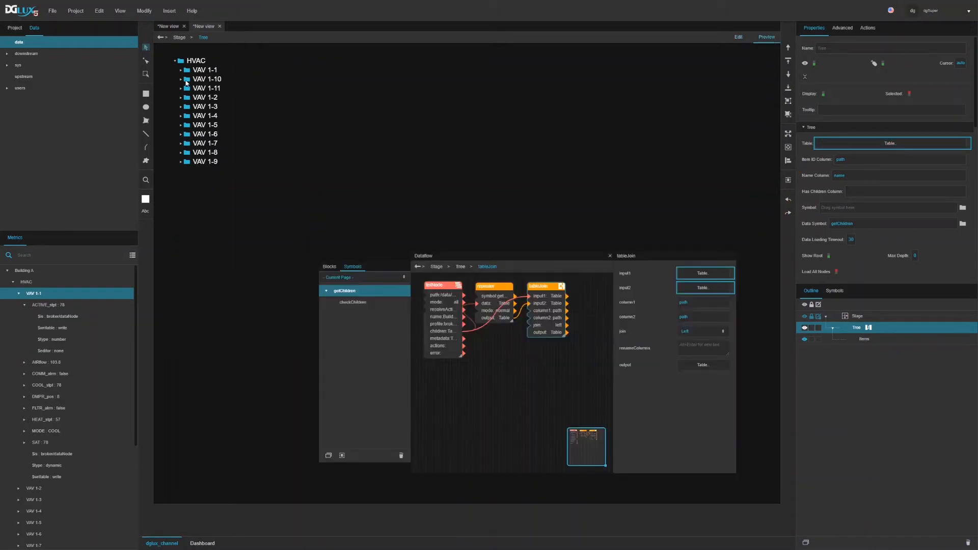
pyautogui.click(181, 71)
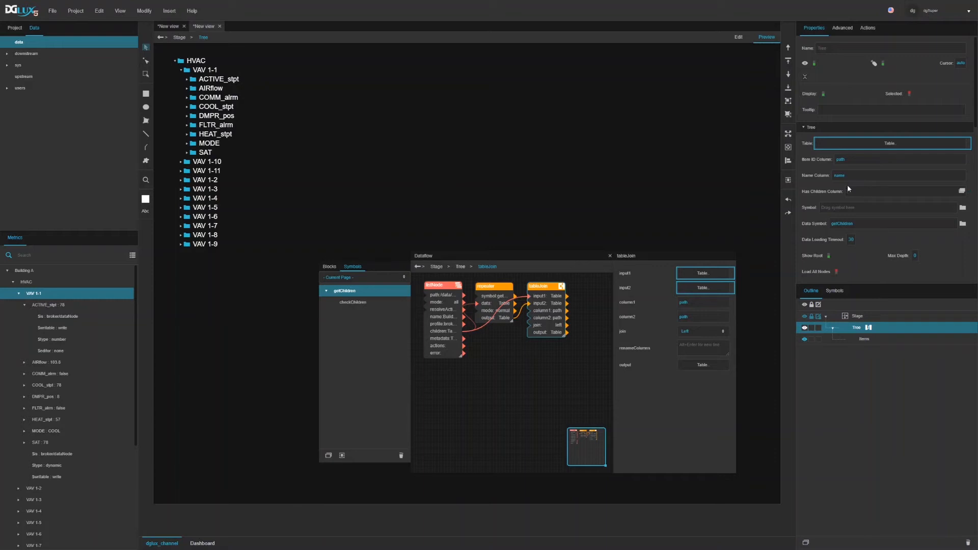
# Review the Tree's table columns, set its Has Children Column to hasChildren, and expand HVAC and VAV 1-1 in the preview.
pyautogui.click(837, 146)
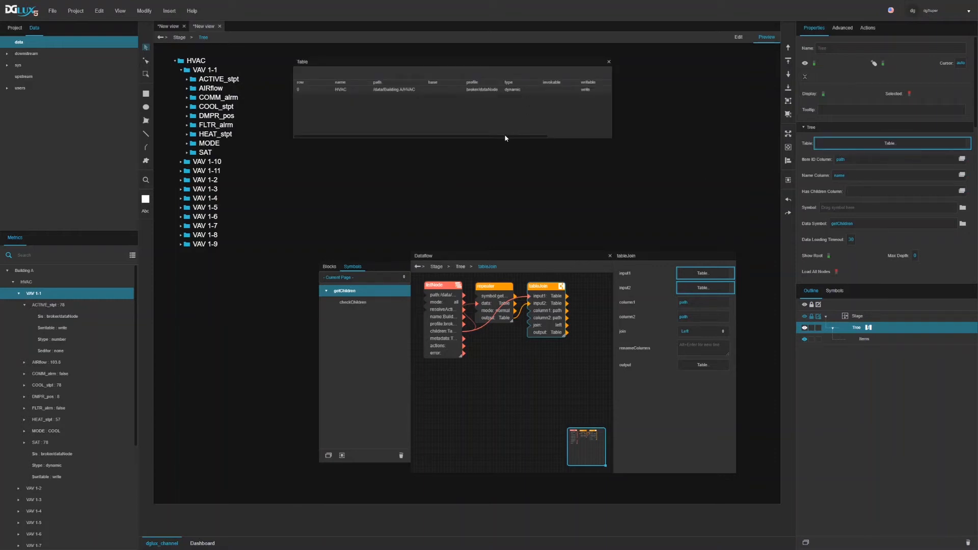
pyautogui.moveTo(506, 137); pyautogui.dragTo(563, 96)
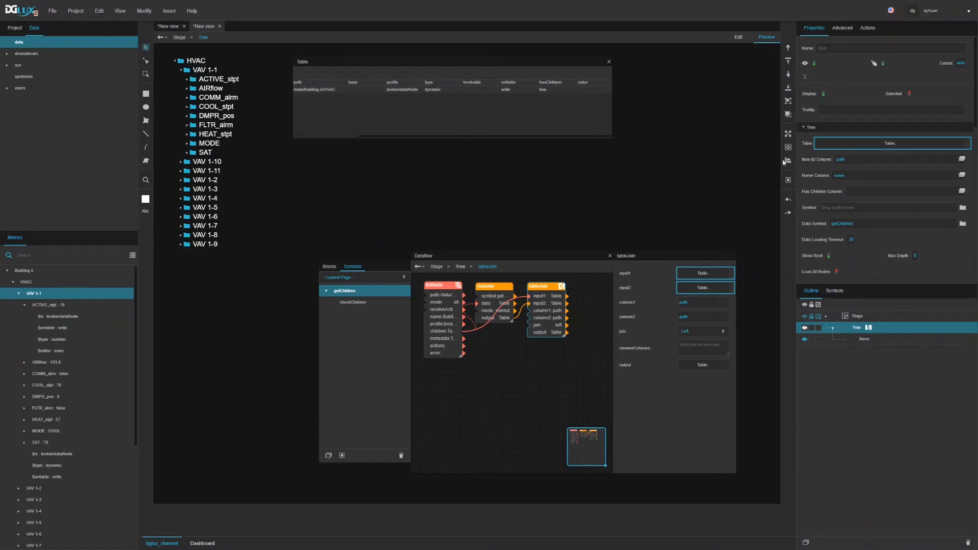
pyautogui.click(897, 192)
pyautogui.click(835, 447)
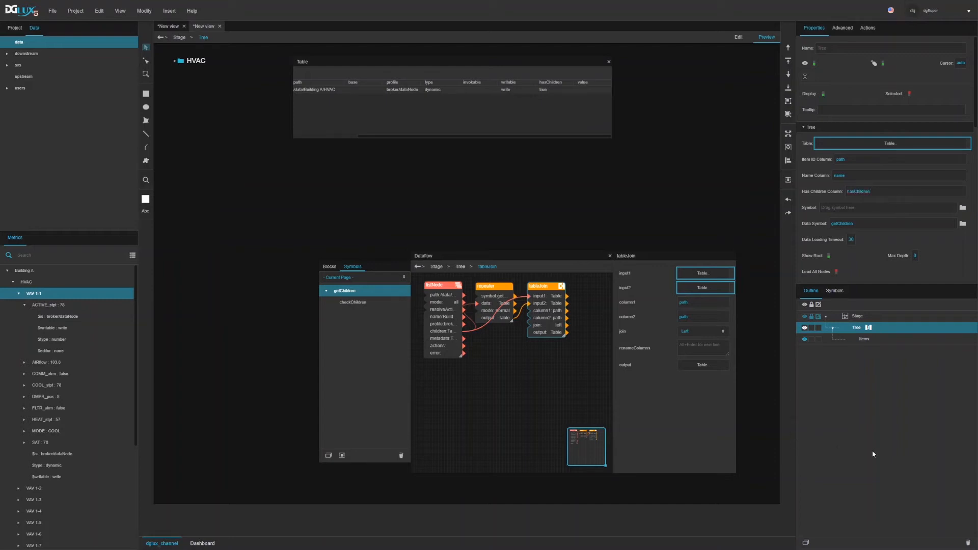
pyautogui.click(175, 60)
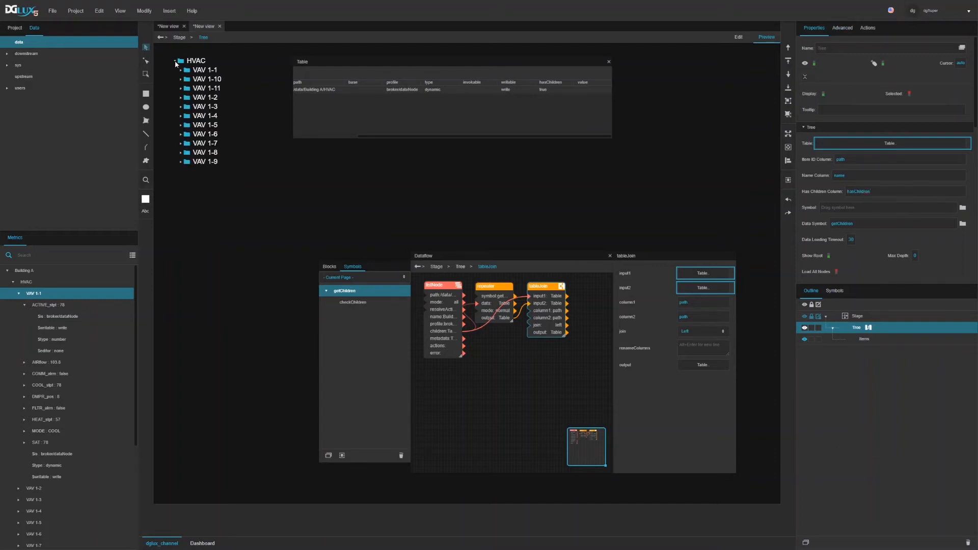
pyautogui.click(180, 70)
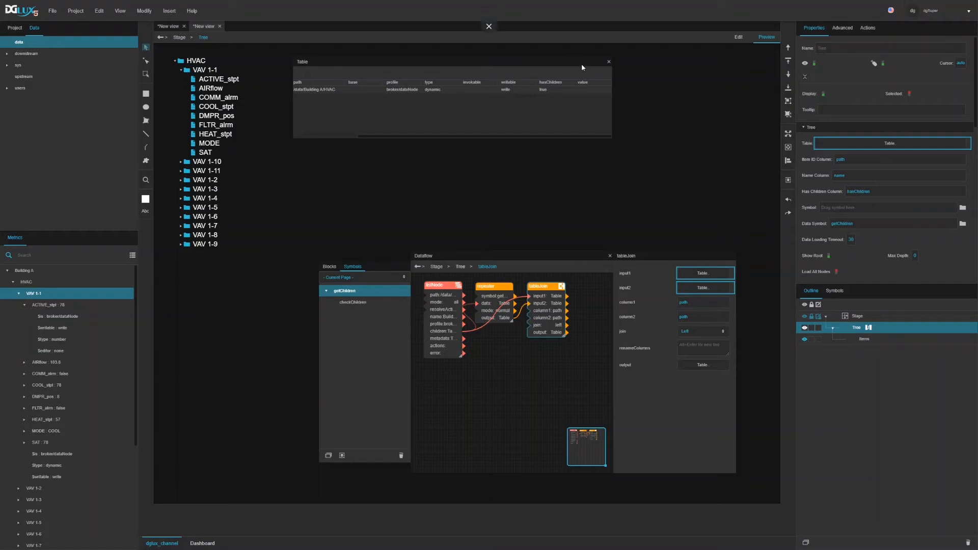
# Close the table and dataflow windows, and insert a Group on the Stage, placed beside the tree.
pyautogui.click(609, 61)
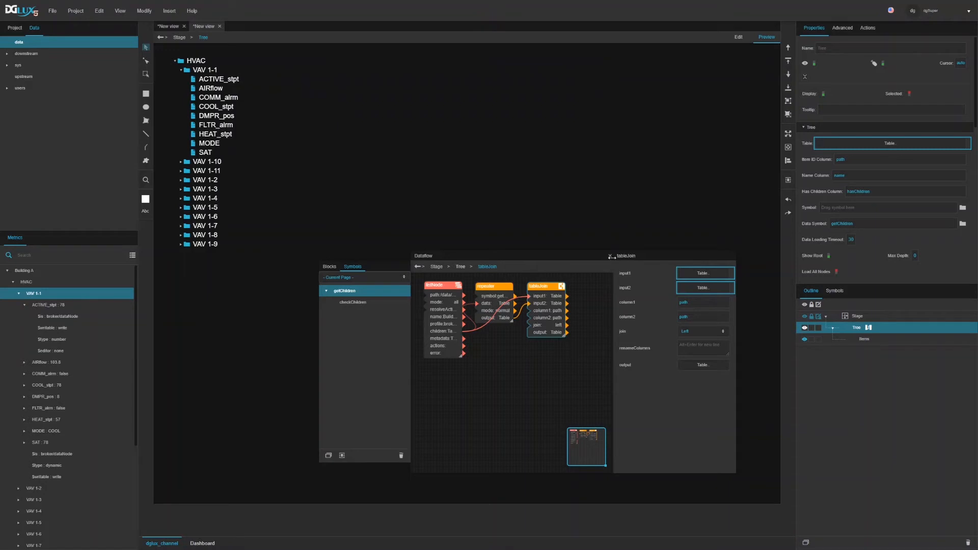
pyautogui.click(610, 256)
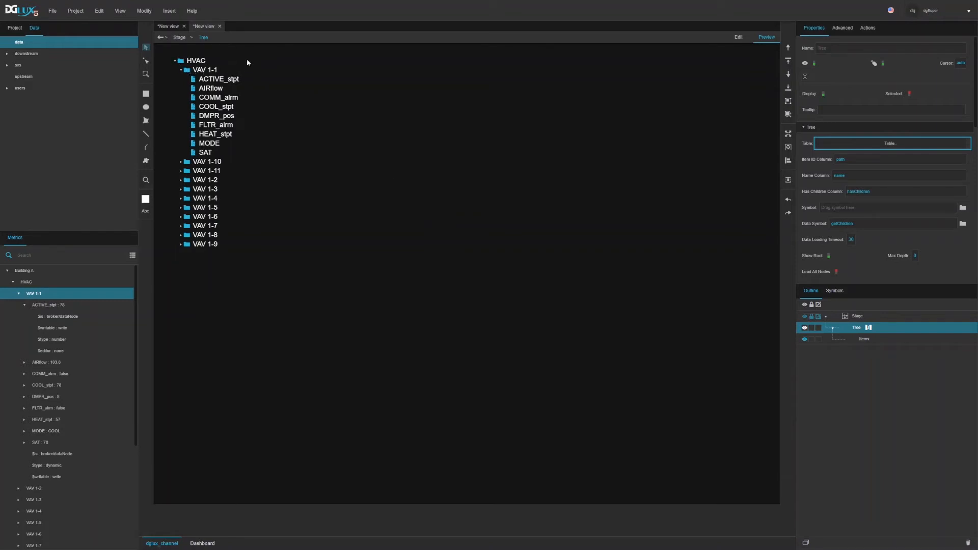
pyautogui.rightClick(858, 317)
pyautogui.moveTo(865, 323)
pyautogui.moveTo(828, 327)
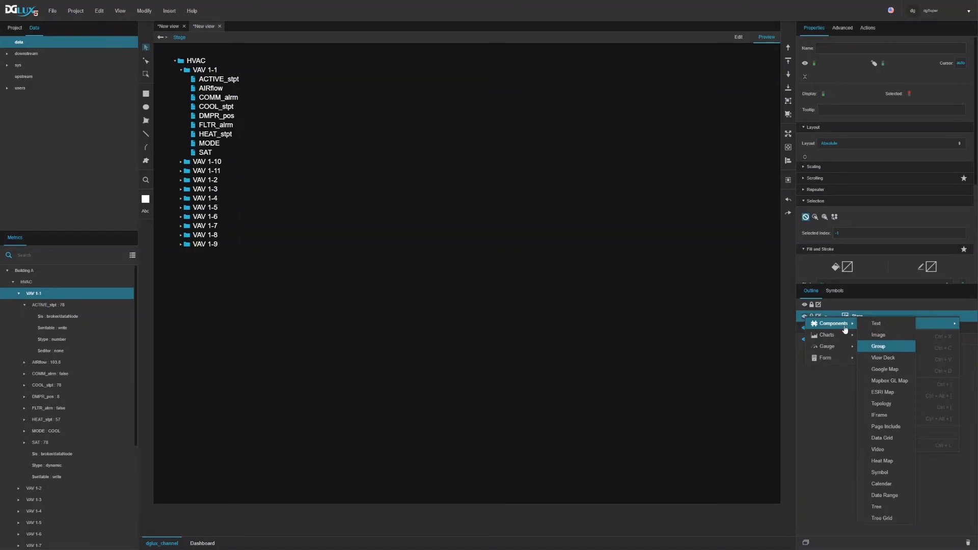
pyautogui.click(878, 347)
pyautogui.click(731, 39)
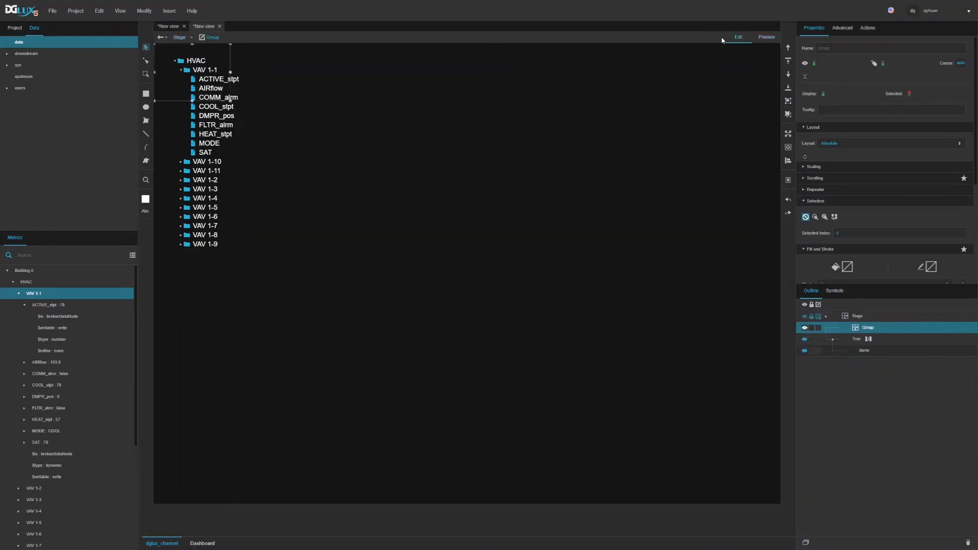
pyautogui.moveTo(188, 66); pyautogui.dragTo(324, 82)
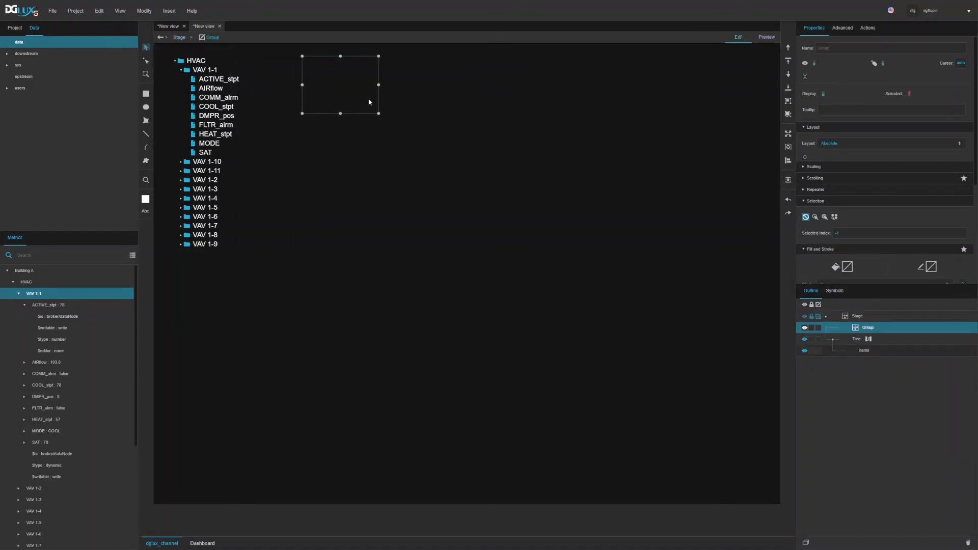
# Set the new Group's height to 40 px and its width to 300 px.
pyautogui.scroll(-3, 926, 202)
pyautogui.click(940, 241)
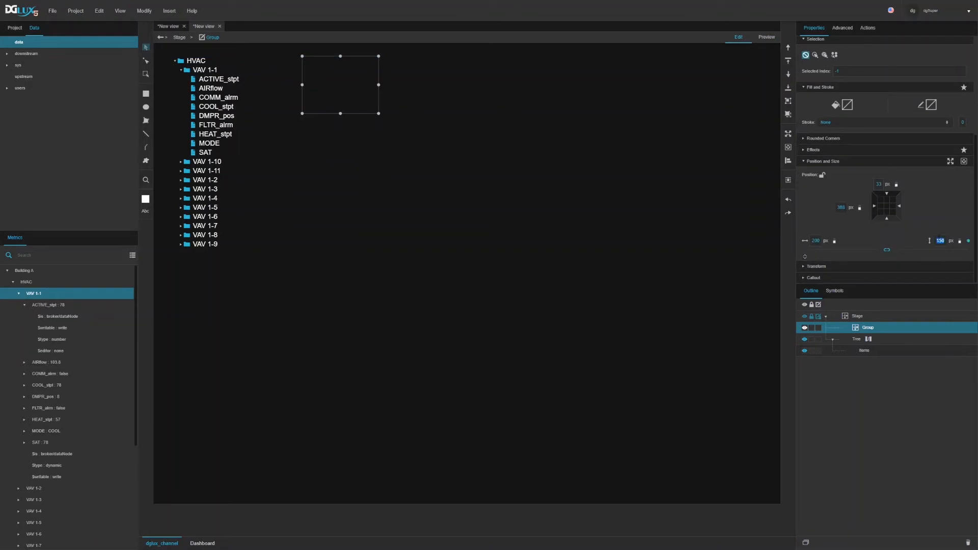
pyautogui.write('40')
pyautogui.click(816, 240)
pyautogui.write('300')
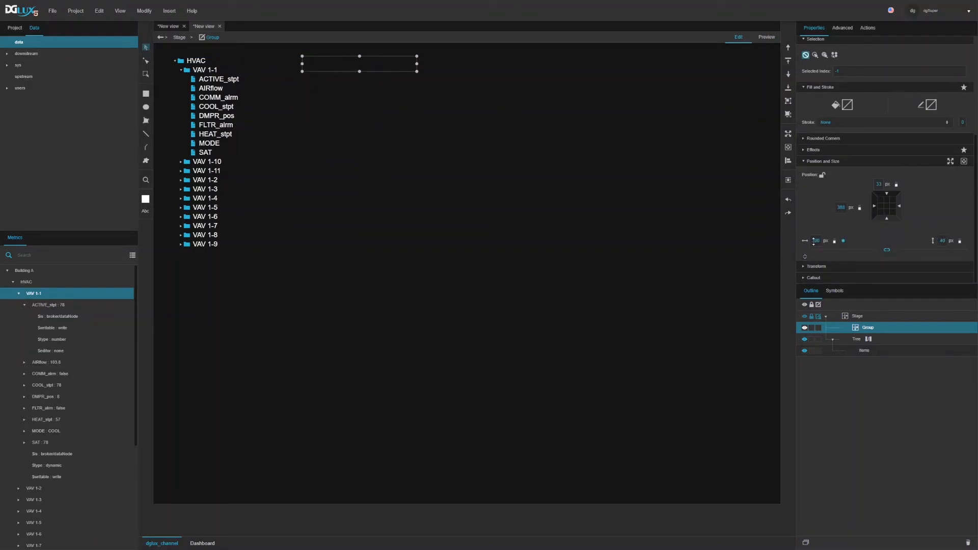
# Give the Group a horizontal layout with centered vertical alignment and left and right padding of 10.
pyautogui.scroll(5, 839, 145)
pyautogui.click(846, 144)
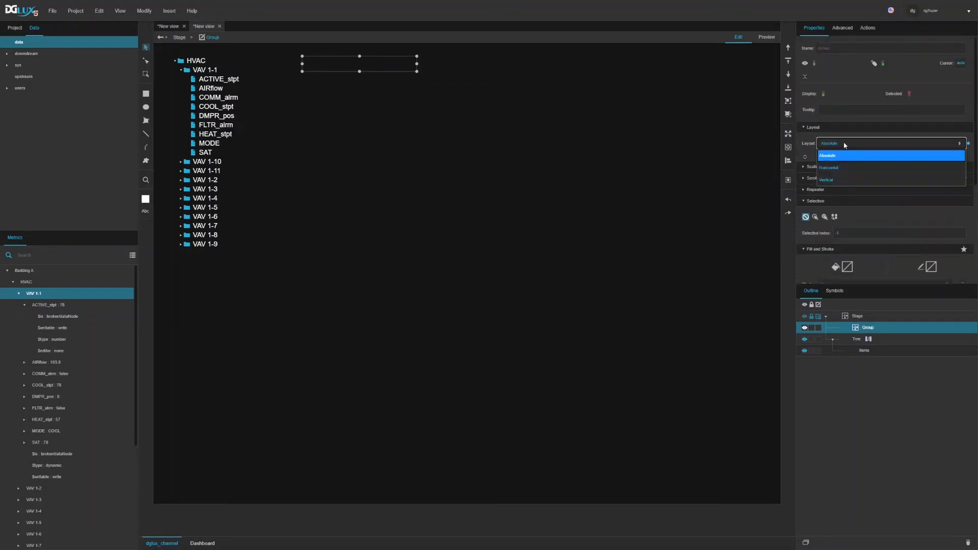
pyautogui.click(838, 160)
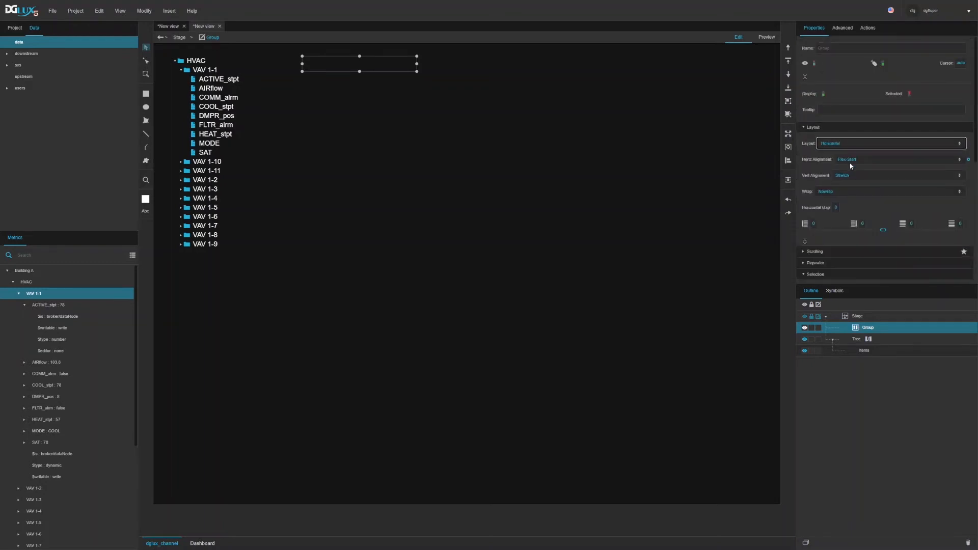
pyautogui.click(851, 176)
pyautogui.click(837, 211)
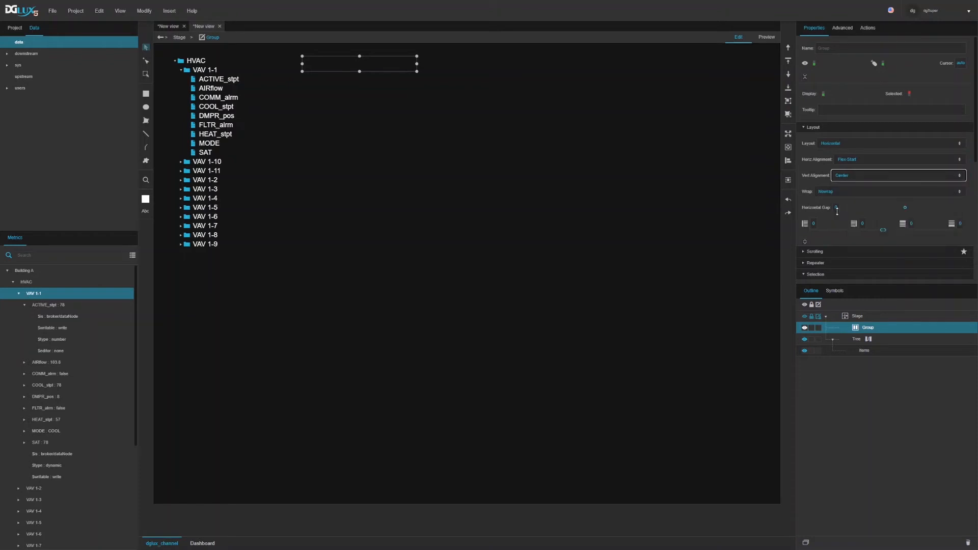
pyautogui.click(814, 225)
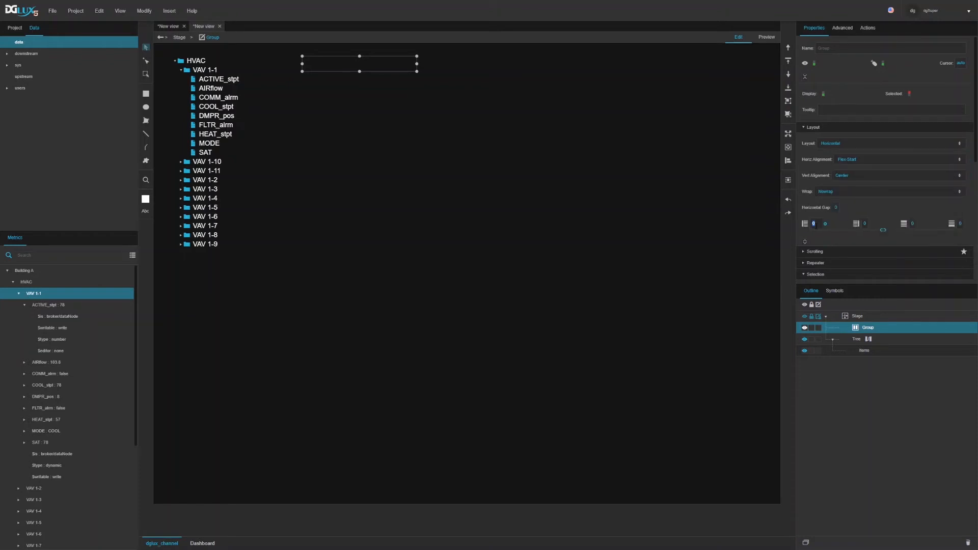
pyautogui.click(863, 223)
pyautogui.write('10')
# Insert a Text component inside the Group and align its text horizontally to the left.
pyautogui.rightClick(879, 332)
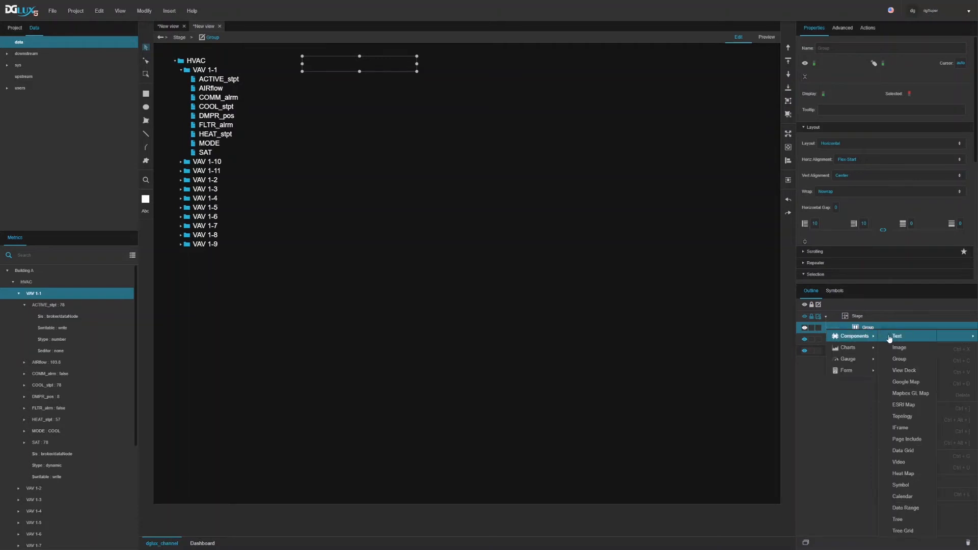
pyautogui.click(890, 336)
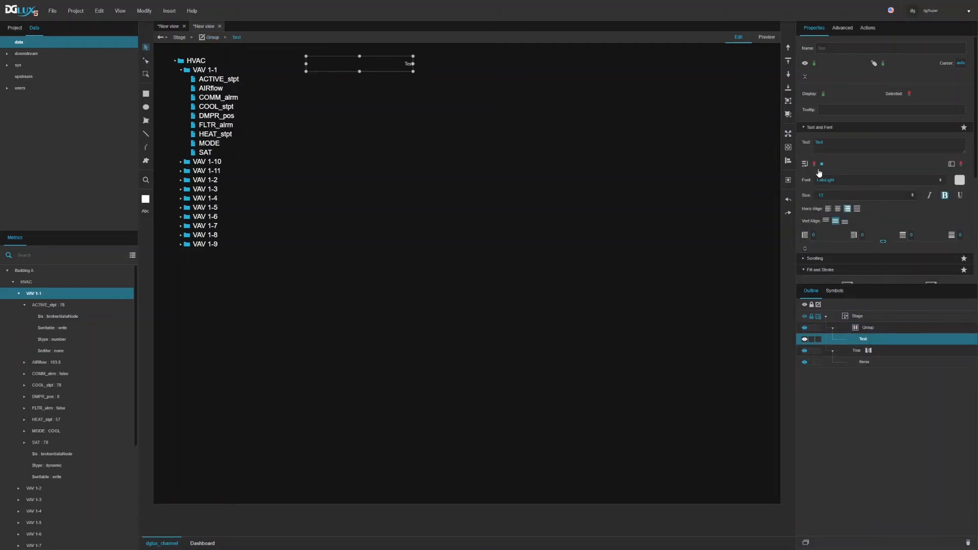
pyautogui.click(828, 210)
# Convert the Group to a symbol named treeNode and check that it is listed among the page's symbols.
pyautogui.rightClick(869, 330)
pyautogui.click(899, 482)
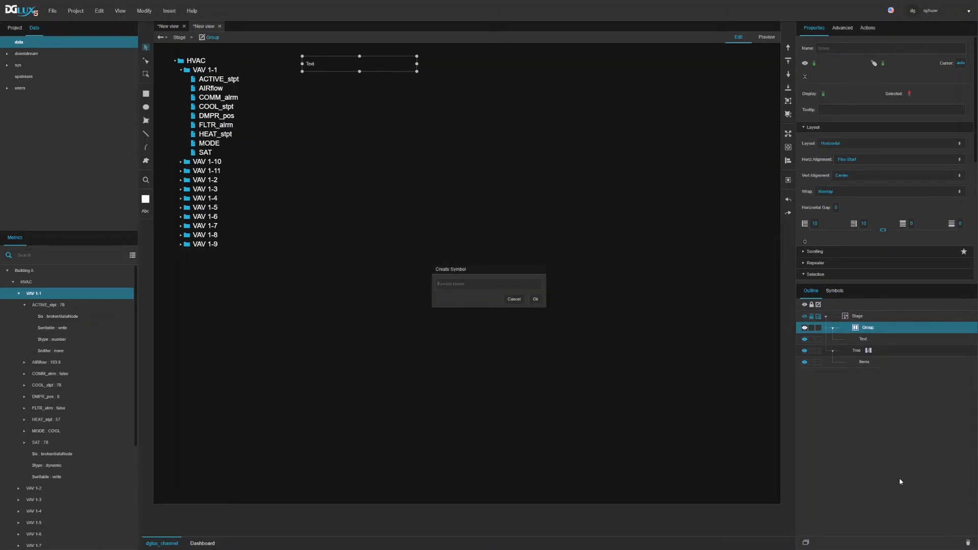
pyautogui.write('V')
pyautogui.click(536, 300)
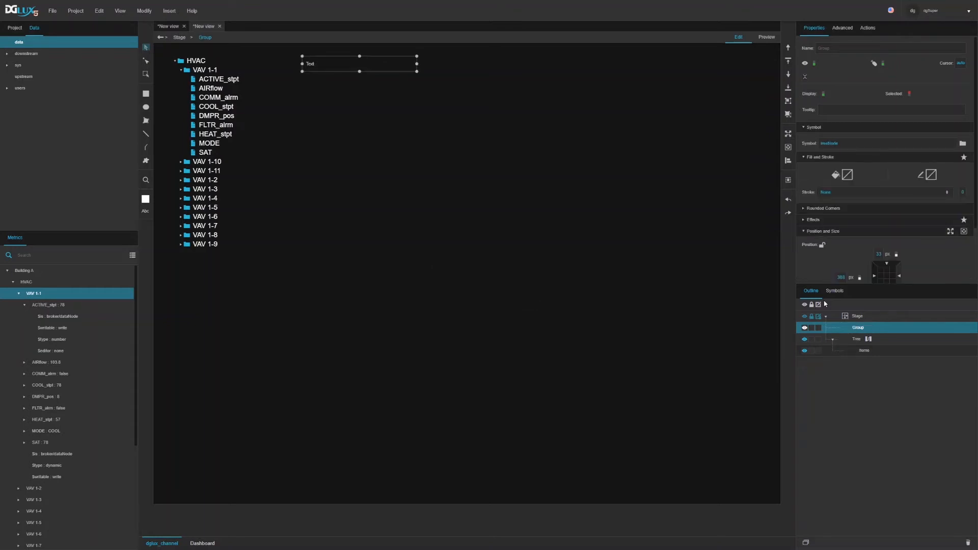
pyautogui.click(835, 292)
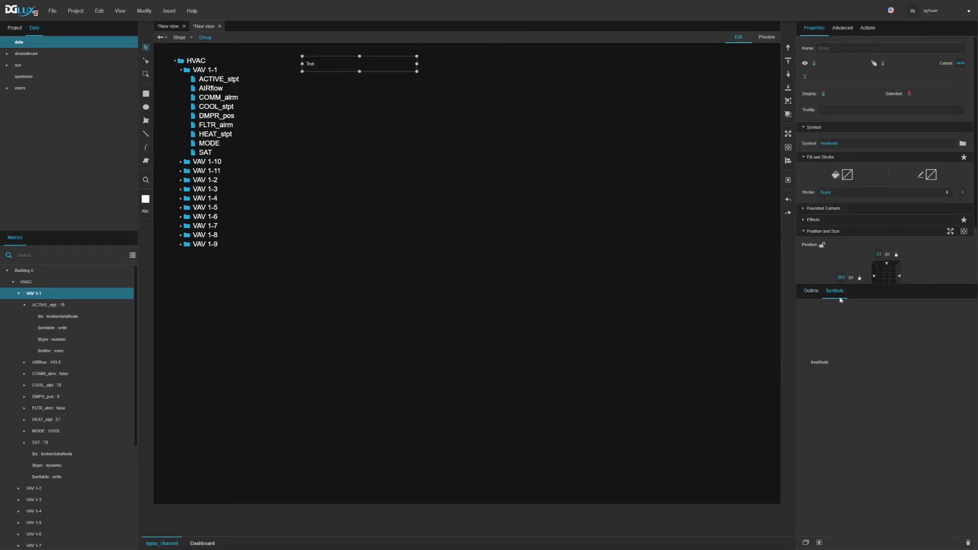
pyautogui.click(811, 291)
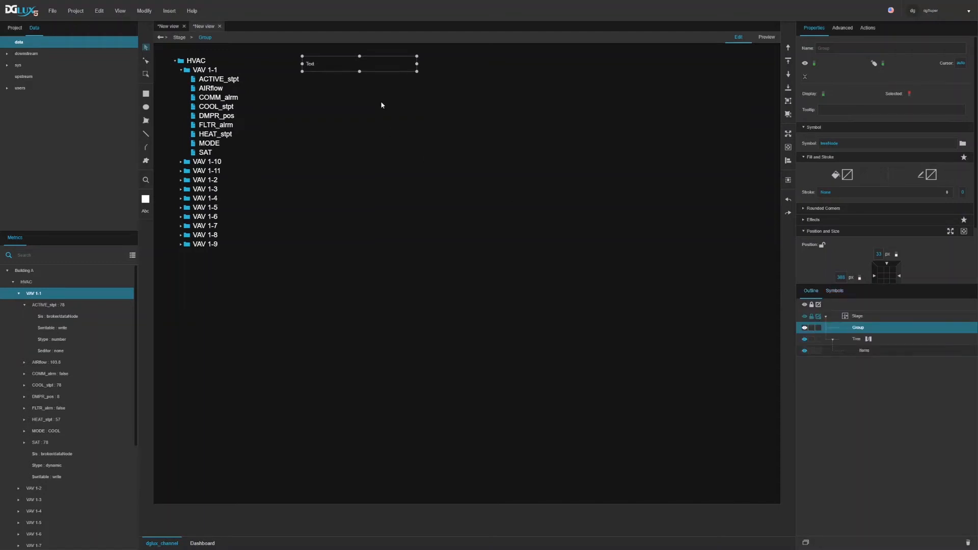
# Open the treeNode symbol for editing and duplicate its Text component within the group.
pyautogui.rightClick(345, 68)
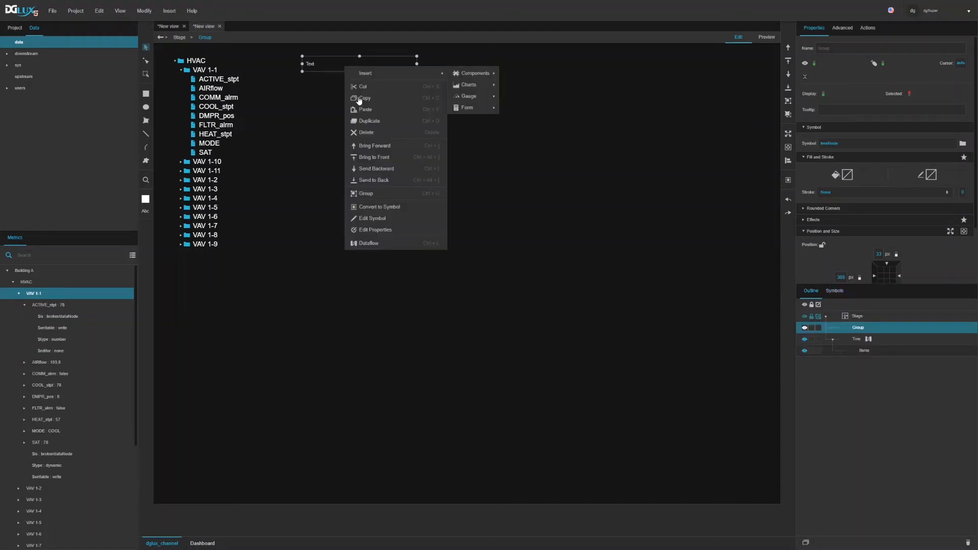
pyautogui.click(372, 219)
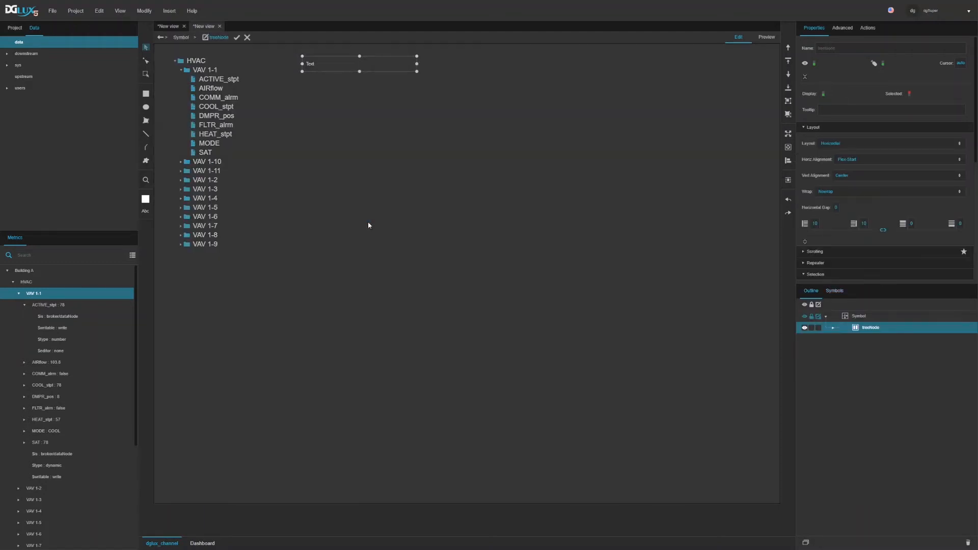
pyautogui.rightClick(862, 330)
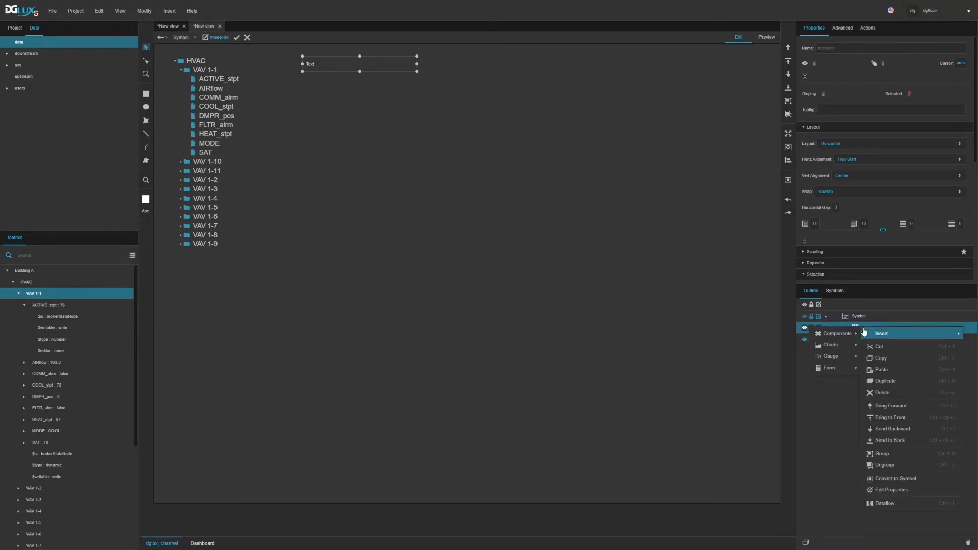
pyautogui.click(862, 326)
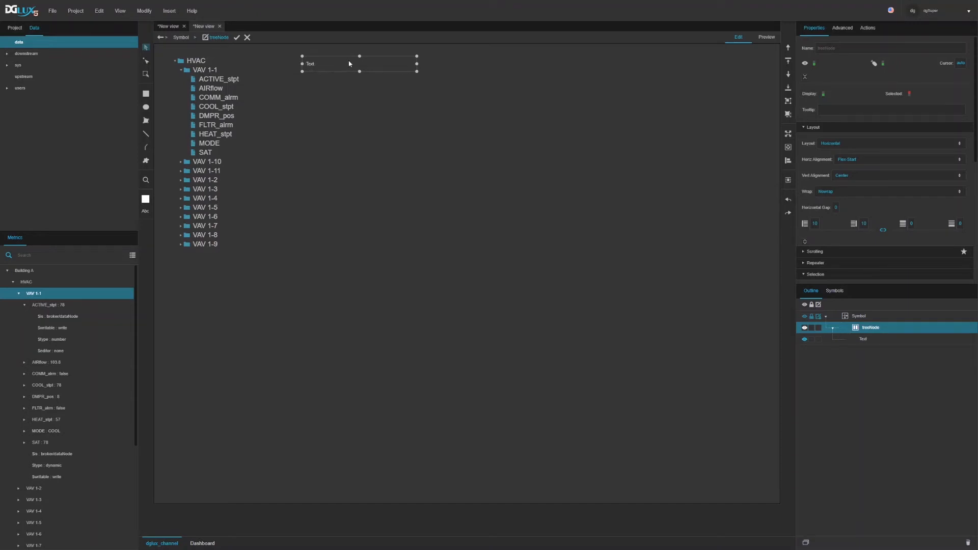
pyautogui.click(864, 339)
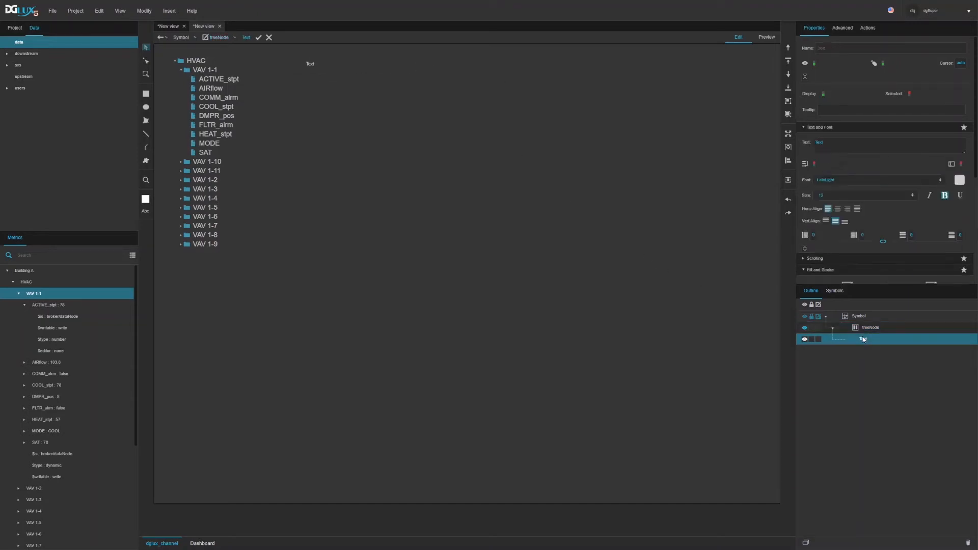
pyautogui.hotkey('ctrl', 'c')
pyautogui.hotkey('ctrl', 'v')
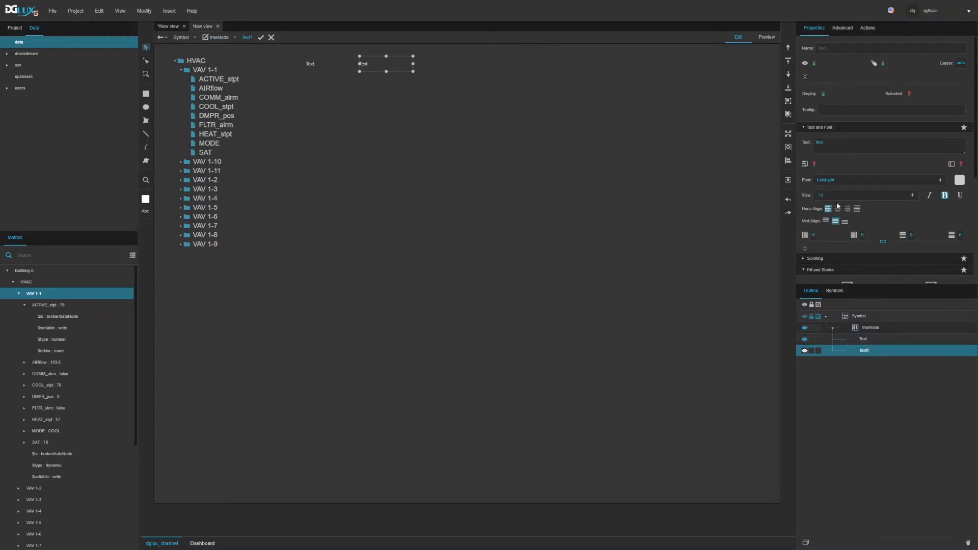
# Reset the copied Text's width and align its text horizontally to the right.
pyautogui.scroll(-4, 838, 206)
pyautogui.click(844, 241)
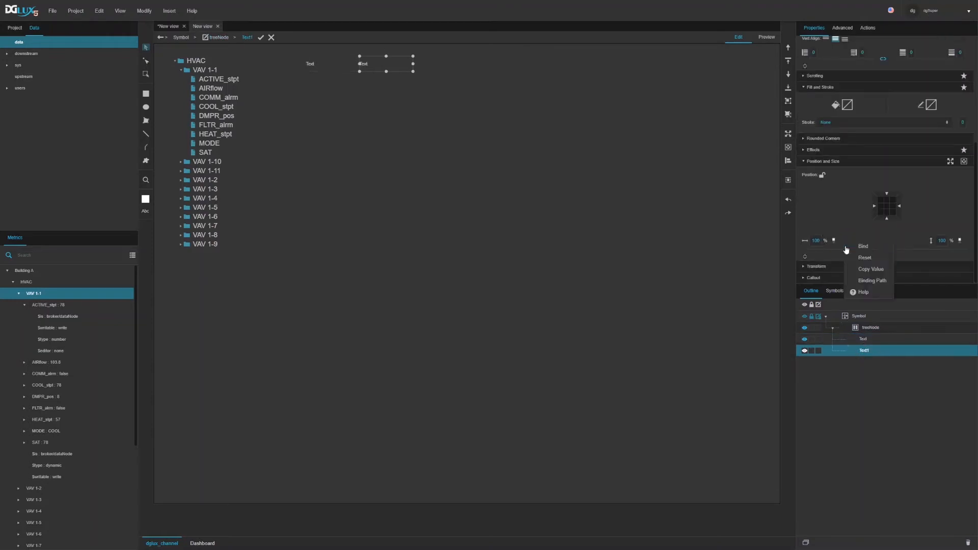
pyautogui.click(861, 255)
pyautogui.scroll(4, 858, 208)
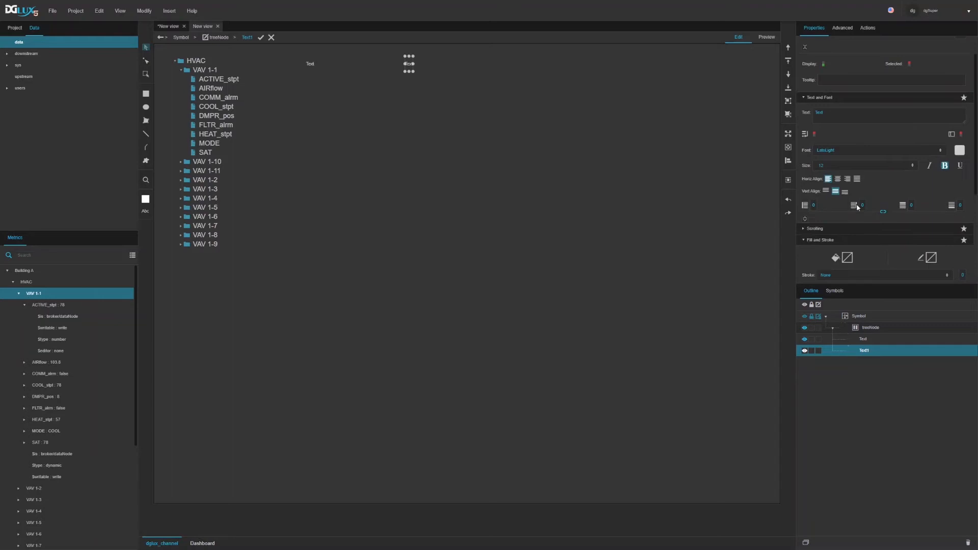
pyautogui.click(847, 179)
pyautogui.scroll(2, 877, 230)
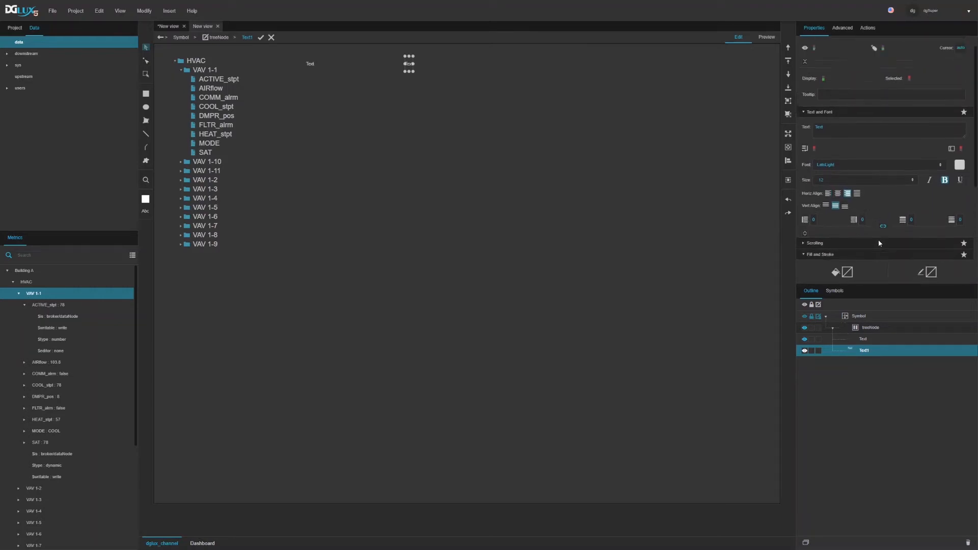
# Turn off bold for the first Text in treeNode and save the symbol edits.
pyautogui.click(864, 339)
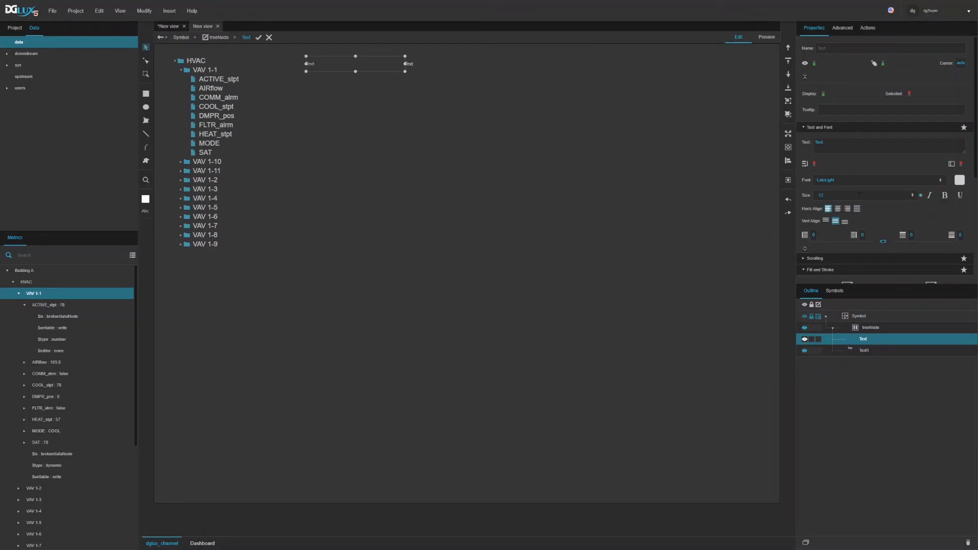
pyautogui.write('148')
pyautogui.click(864, 350)
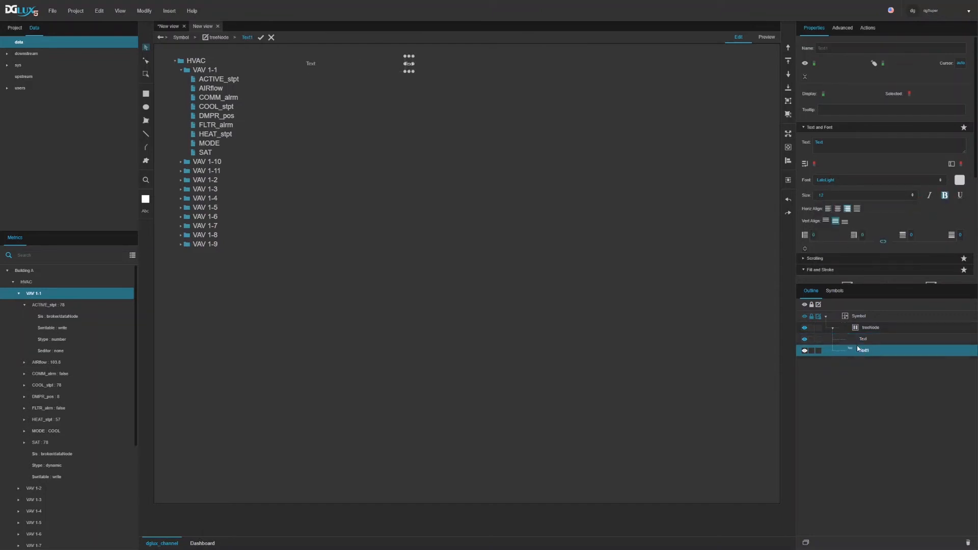
pyautogui.click(870, 329)
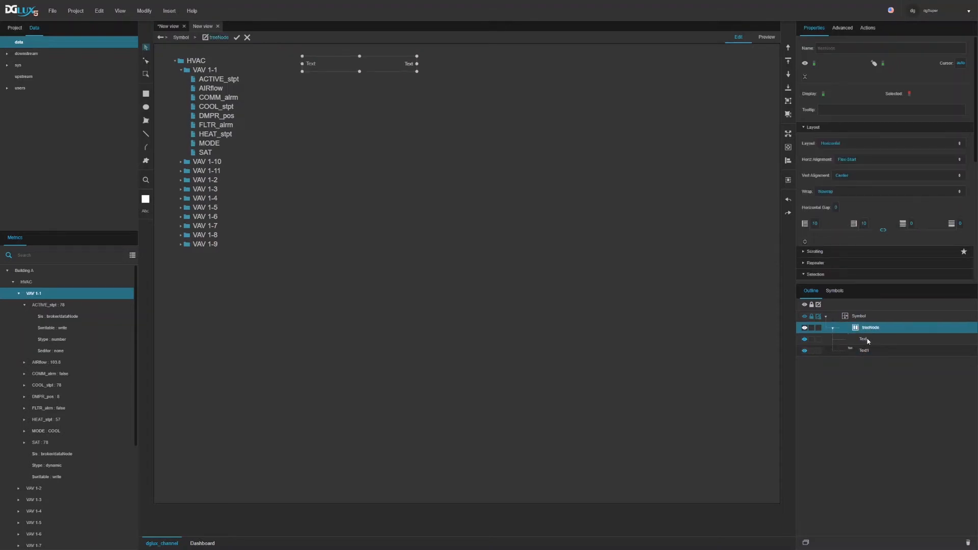
pyautogui.click(237, 39)
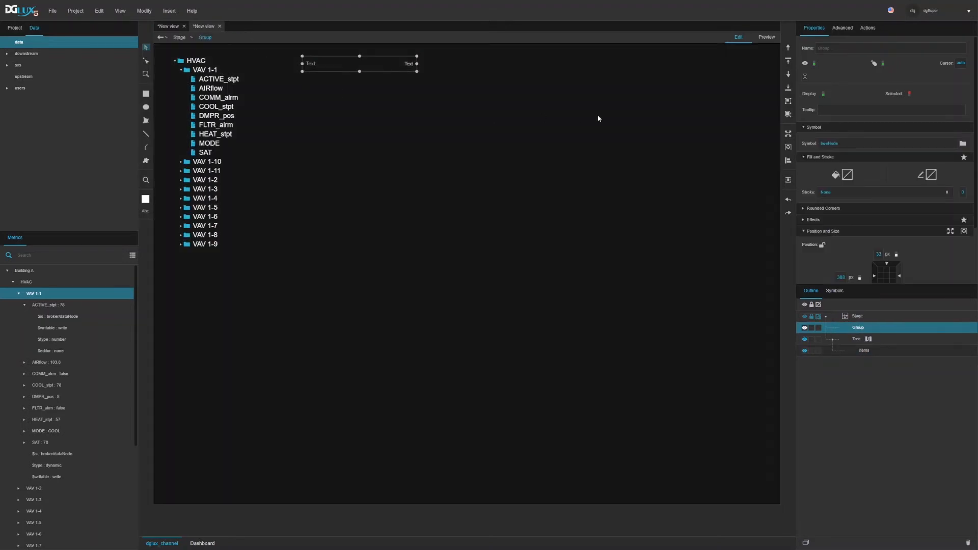
# Assign the treeNode symbol to the Tree's Symbol property.
pyautogui.doubleClick(830, 143)
pyautogui.click(835, 291)
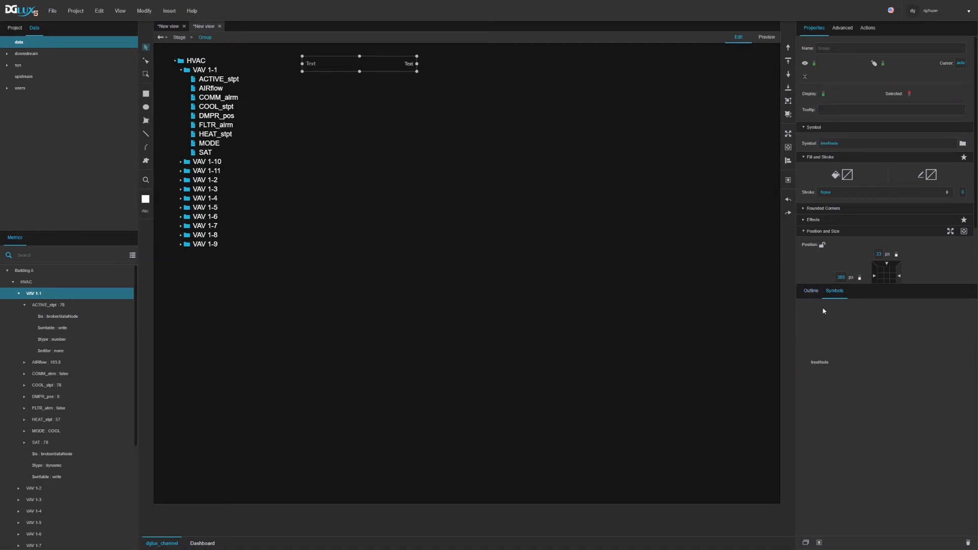
pyautogui.click(814, 291)
pyautogui.click(863, 351)
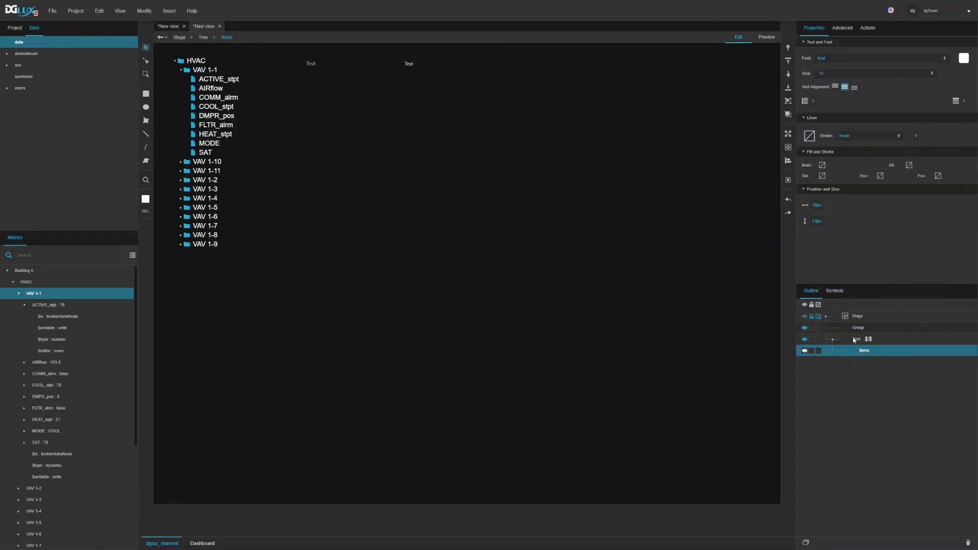
pyautogui.click(857, 339)
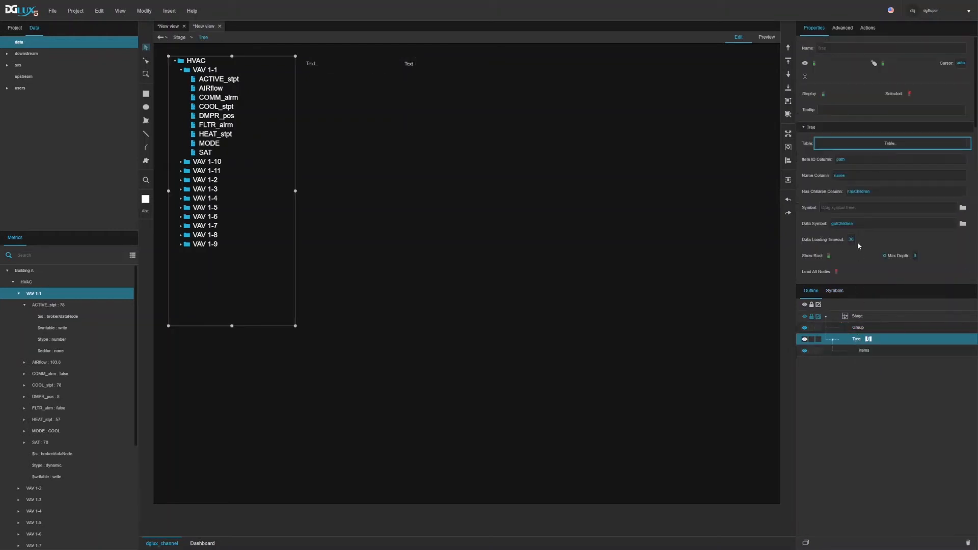
pyautogui.click(835, 291)
pyautogui.moveTo(844, 332); pyautogui.dragTo(835, 135)
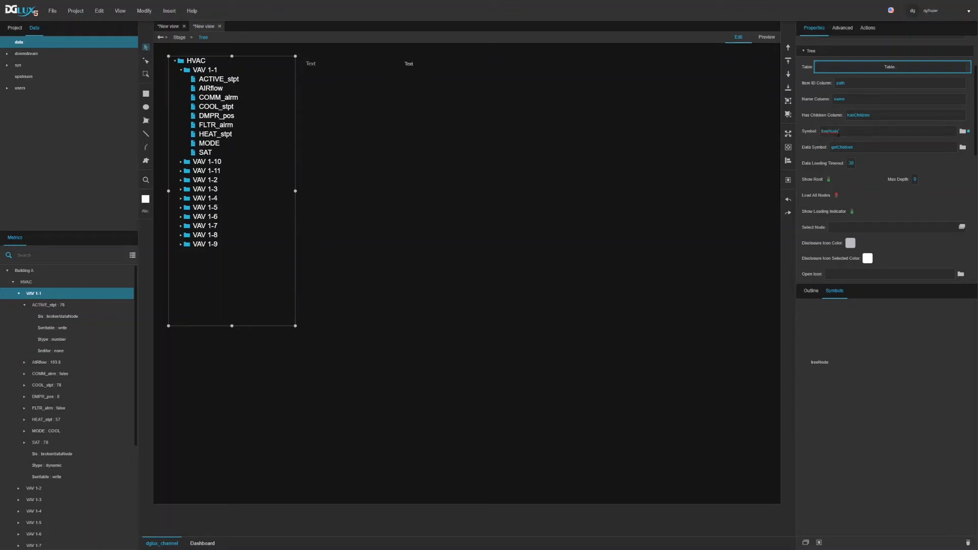
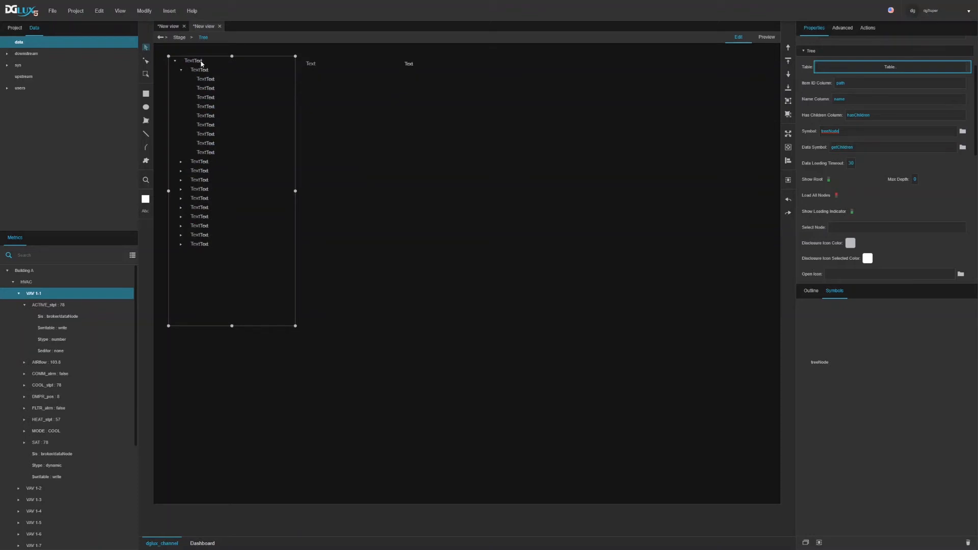
# Examine the Tree's source table and the renderer nested under its items in the outline.
pyautogui.click(812, 291)
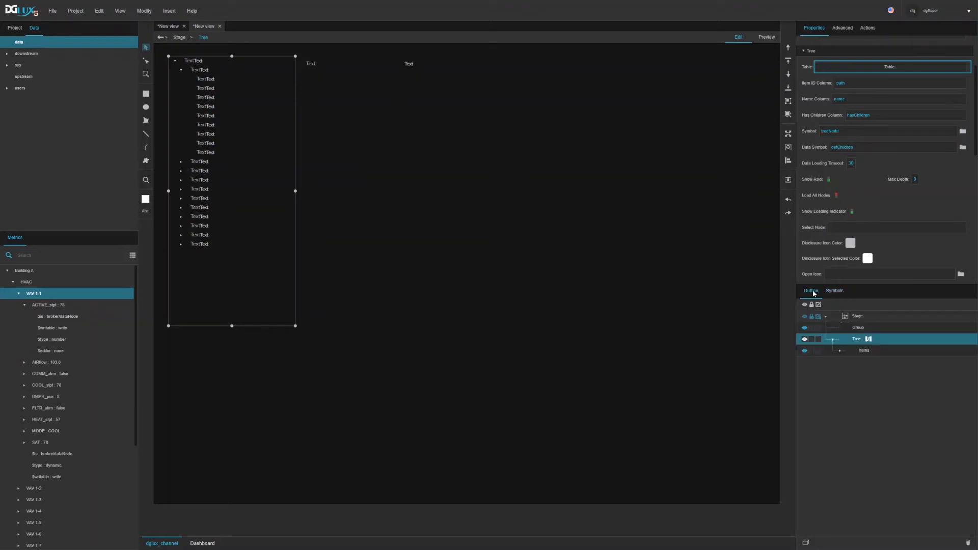
pyautogui.click(840, 351)
pyautogui.click(855, 67)
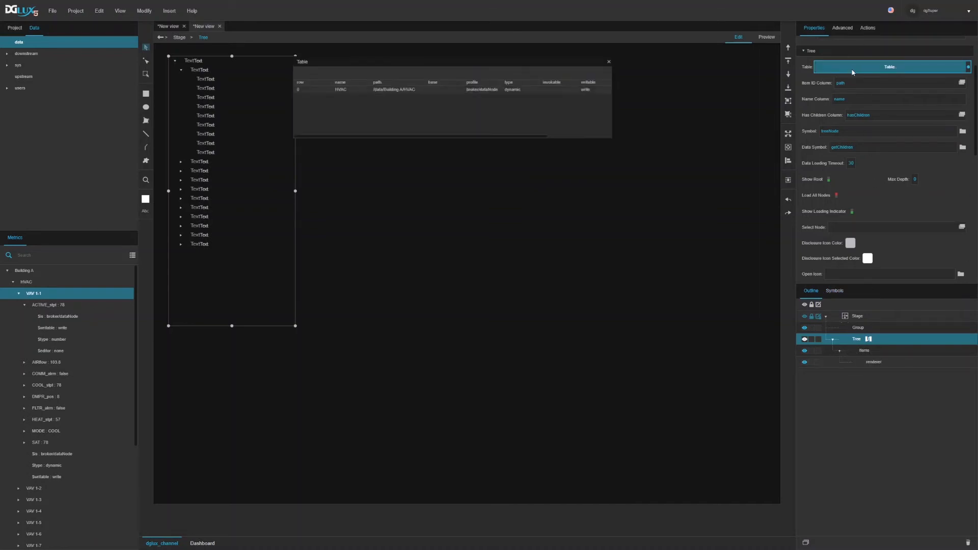
pyautogui.click(874, 362)
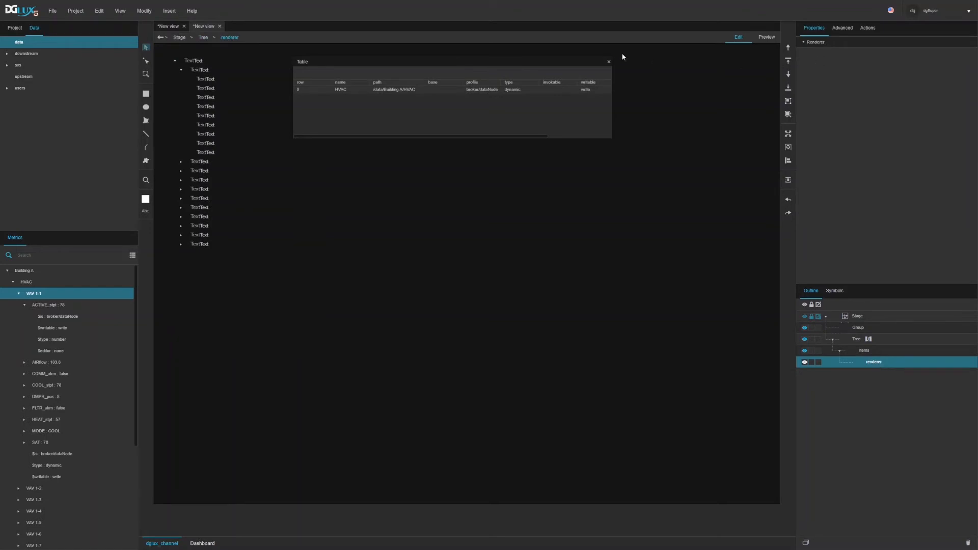
pyautogui.click(609, 62)
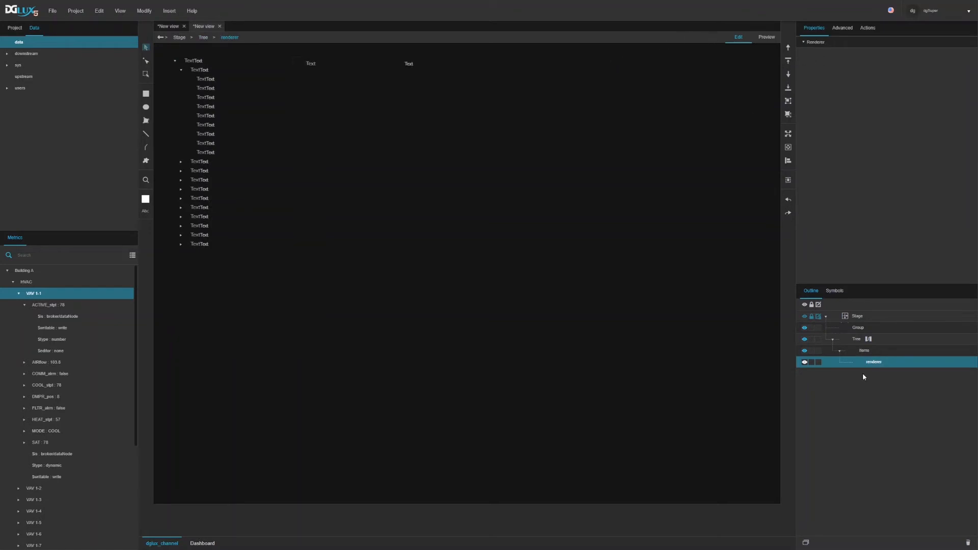
pyautogui.click(860, 340)
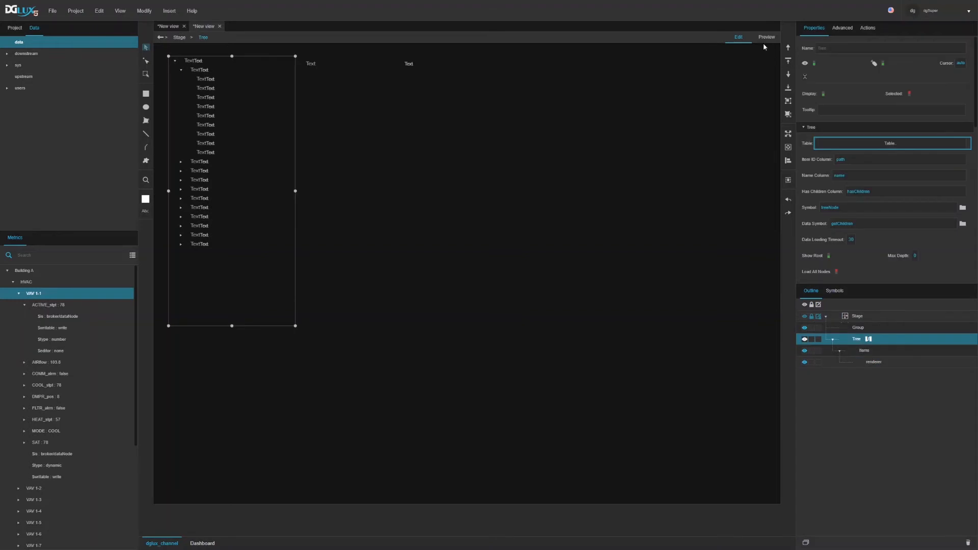
# Open the treeNode symbol for editing from a node in the Tree and open its dataflow.
pyautogui.doubleClick(203, 106)
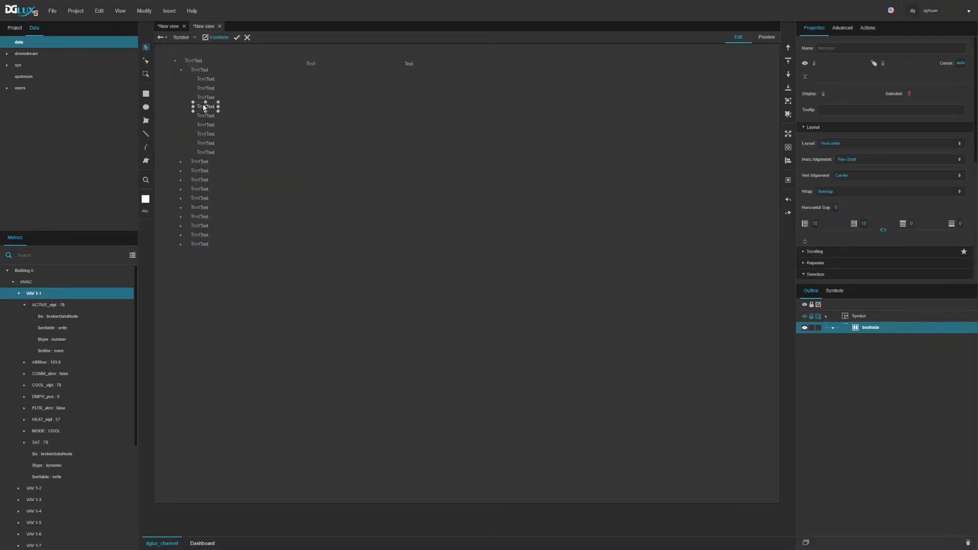
pyautogui.rightClick(859, 329)
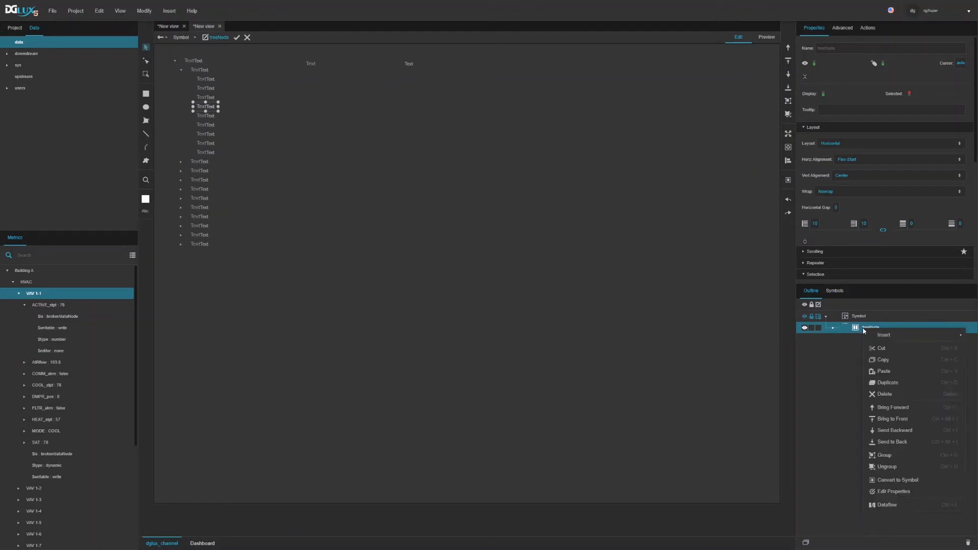
pyautogui.click(891, 503)
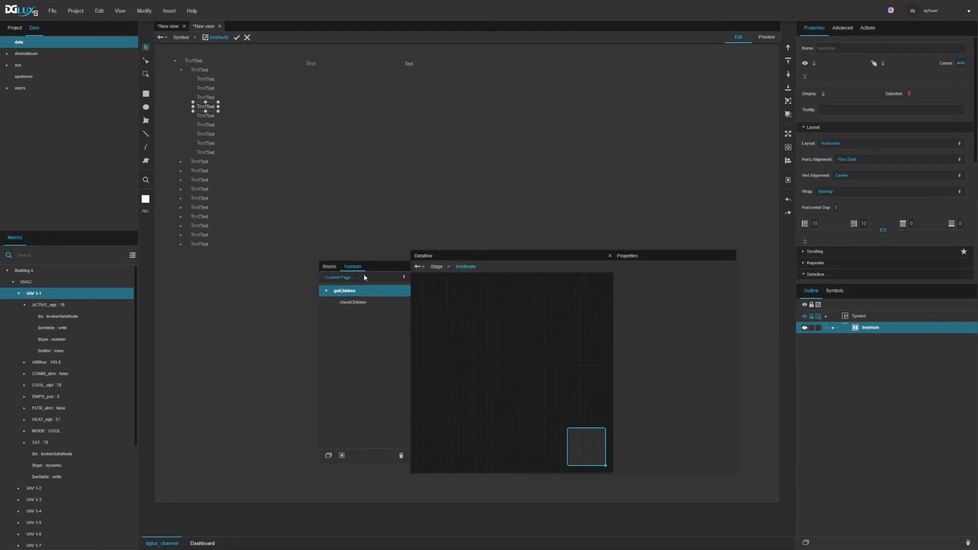
# Find the Map to Table block and add it to treeNode's dataflow.
pyautogui.click(330, 266)
pyautogui.write('jo')
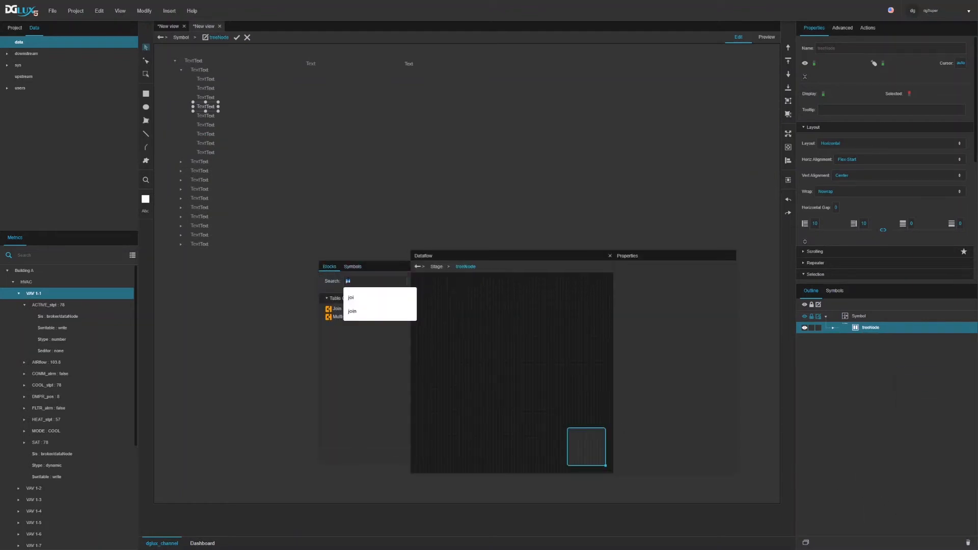
pyautogui.write('ma')
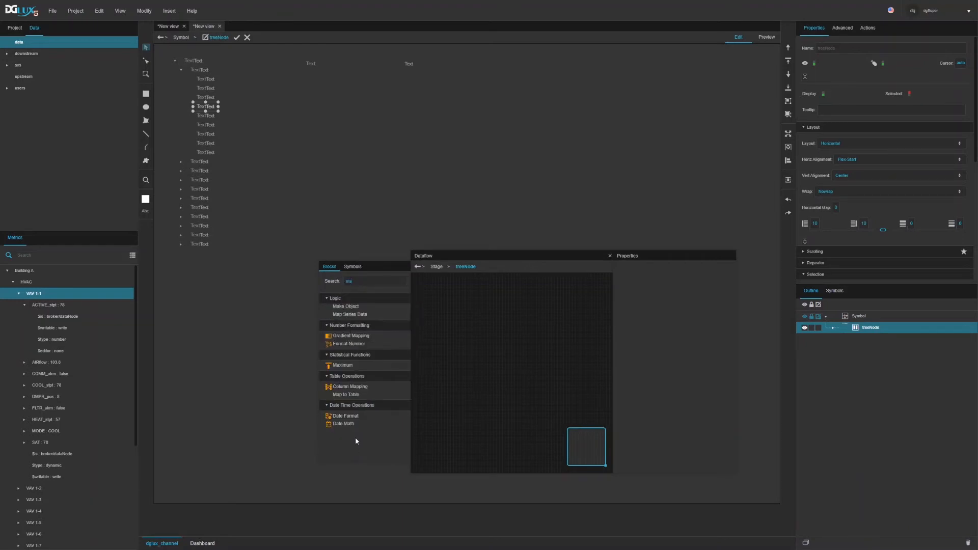
pyautogui.click(361, 283)
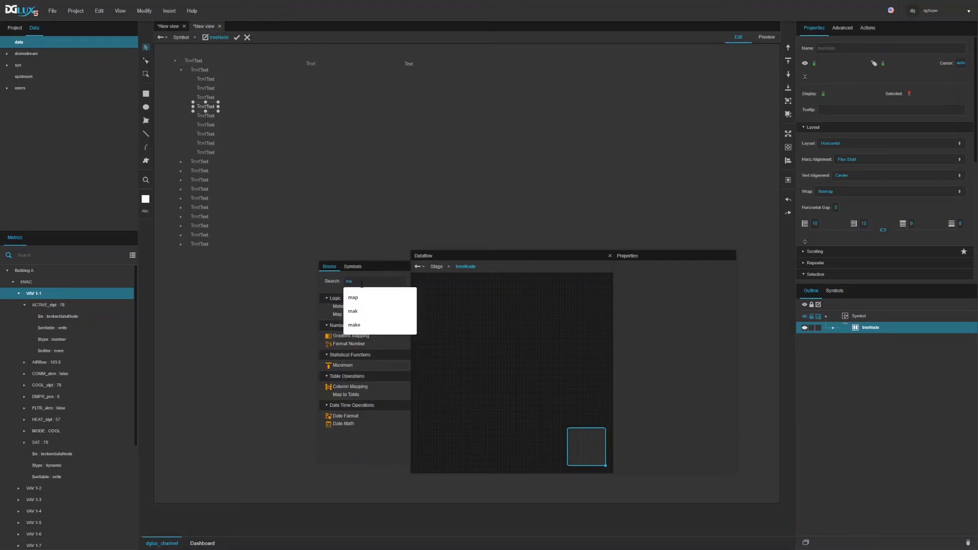
pyautogui.click(361, 298)
pyautogui.moveTo(352, 358); pyautogui.dragTo(436, 287)
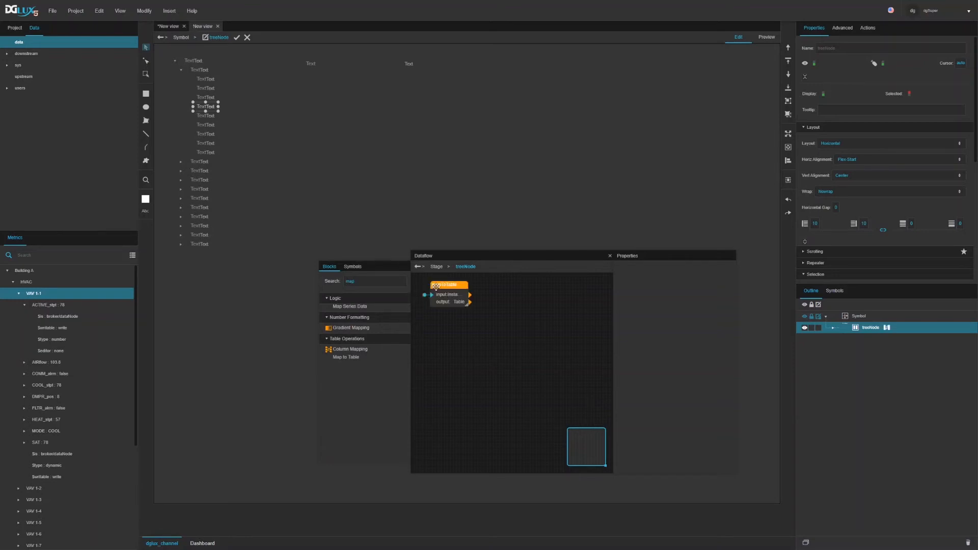
# Show the full Map to Table output table and bind its name value to the first Text's text.
pyautogui.click(711, 289)
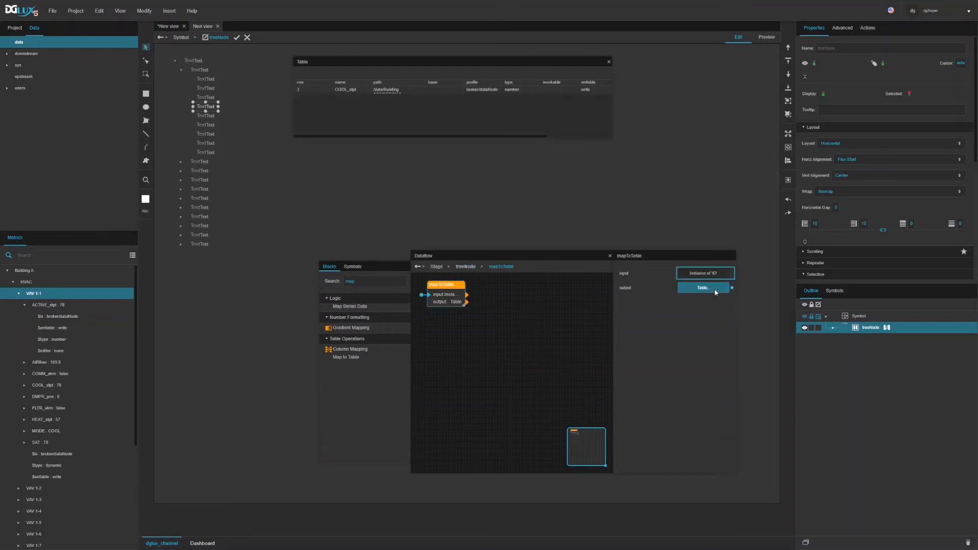
pyautogui.moveTo(604, 134); pyautogui.dragTo(698, 112)
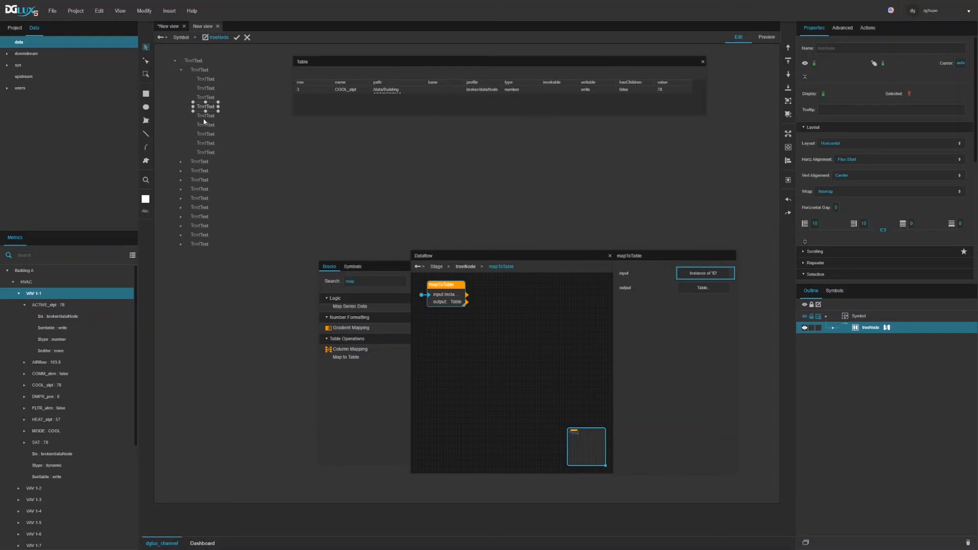
pyautogui.click(833, 327)
pyautogui.click(861, 339)
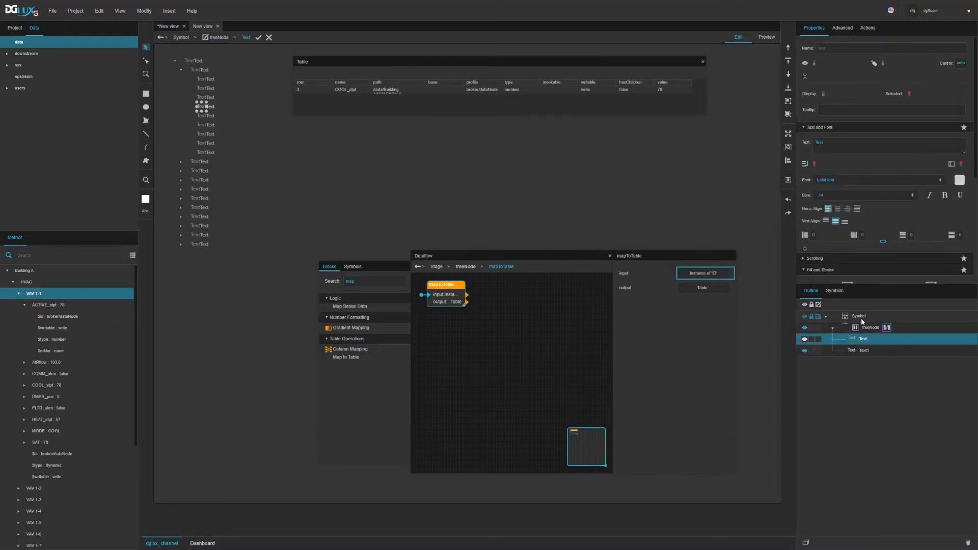
pyautogui.moveTo(348, 90); pyautogui.dragTo(830, 147)
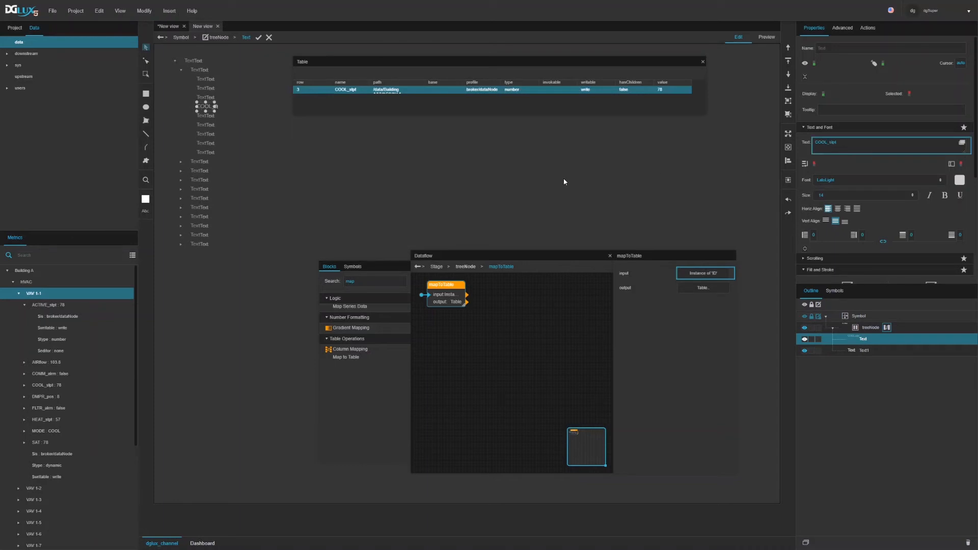
# Reset the treeNode group's width and set its horizontal gap to 10.
pyautogui.click(867, 329)
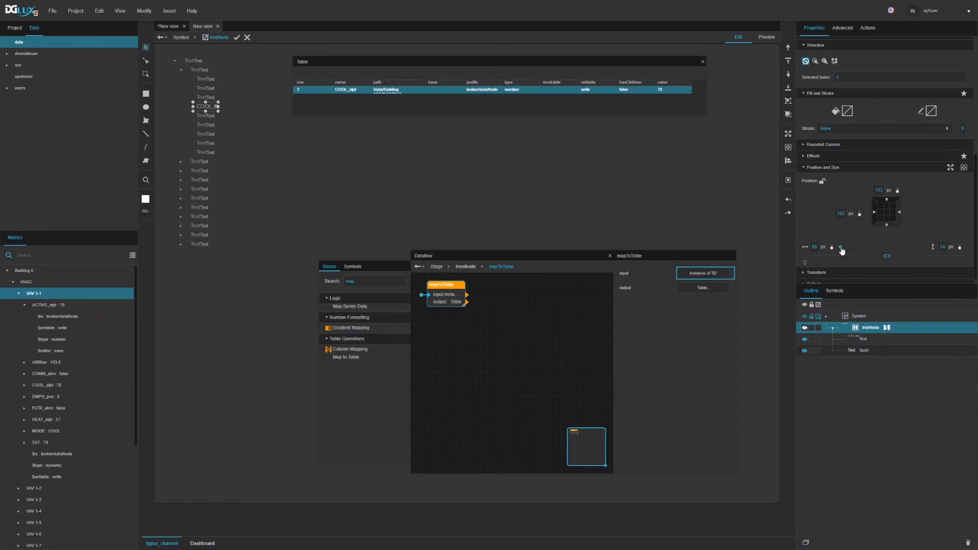
pyautogui.click(841, 248)
pyautogui.click(851, 264)
pyautogui.scroll(5, 851, 195)
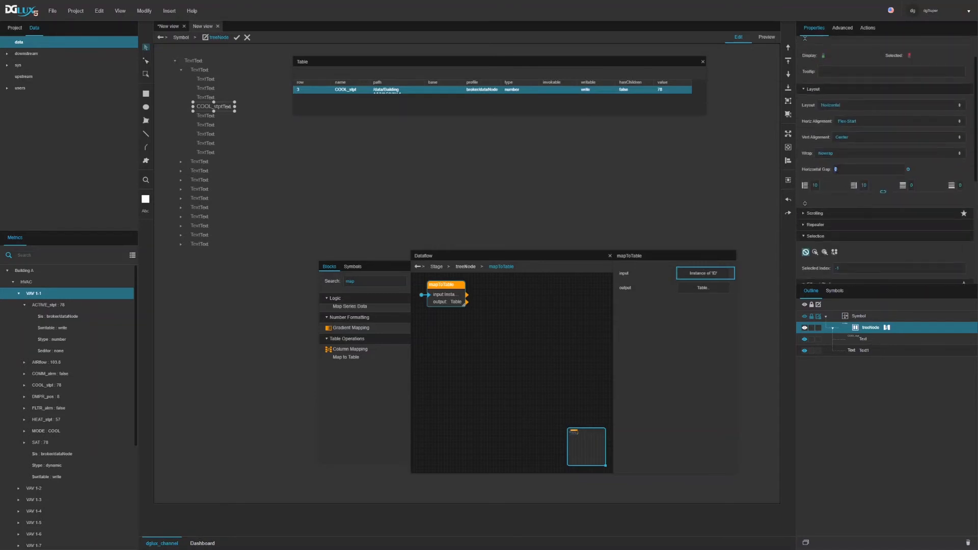
pyautogui.write('10')
pyautogui.press('Return')
# Bind the table's value cell to Text1's text and to the input of a new Length block.
pyautogui.click(858, 351)
pyautogui.moveTo(670, 92); pyautogui.dragTo(850, 111)
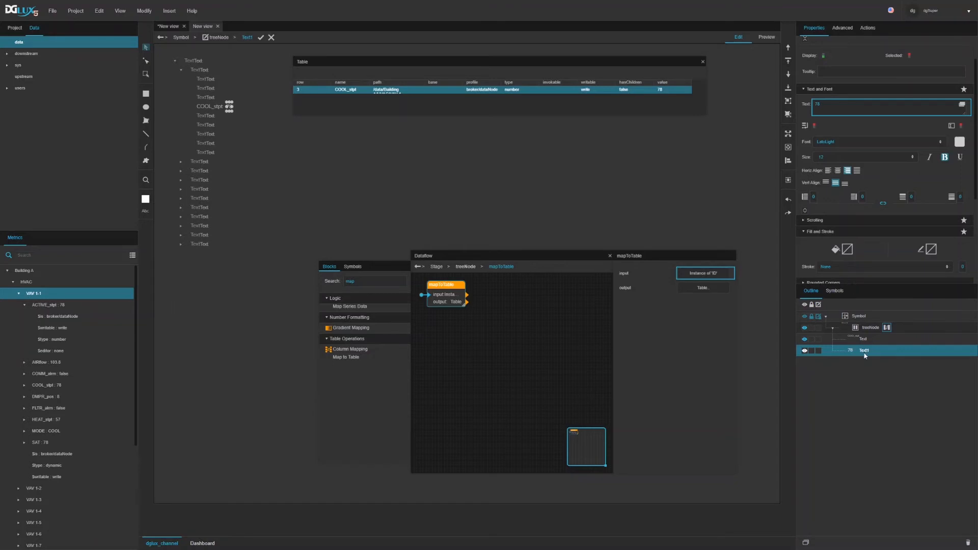
pyautogui.doubleClick(401, 286)
pyautogui.write('len')
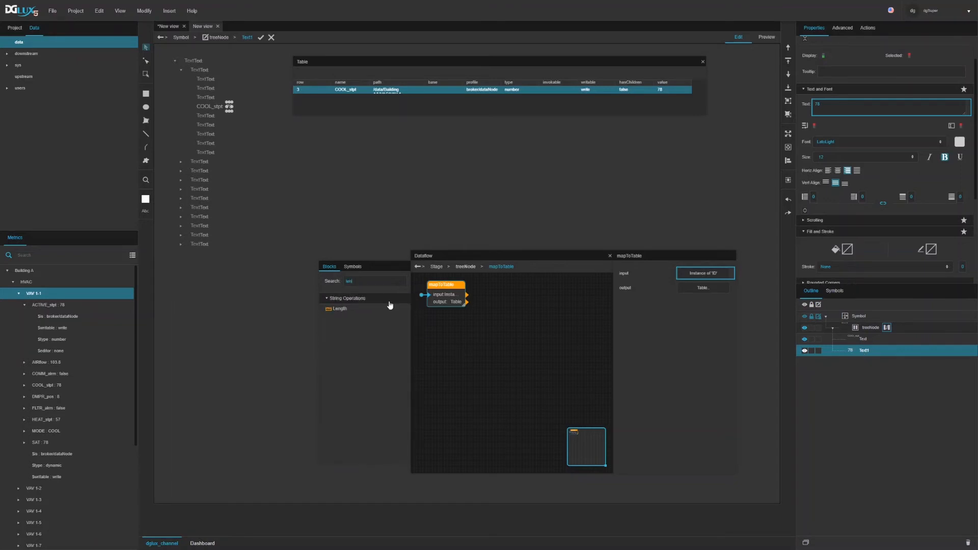
pyautogui.moveTo(339, 309); pyautogui.dragTo(432, 316)
pyautogui.moveTo(672, 91); pyautogui.dragTo(700, 273)
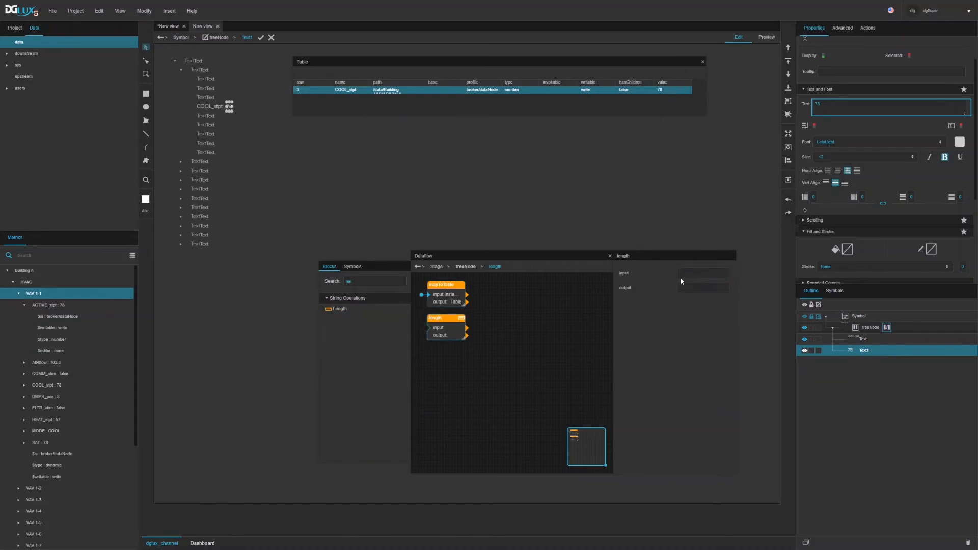
# Add an If block to the dataflow and feed the Length output into its input 0.
pyautogui.hotkey('ctrl', 'a')
pyautogui.write('if')
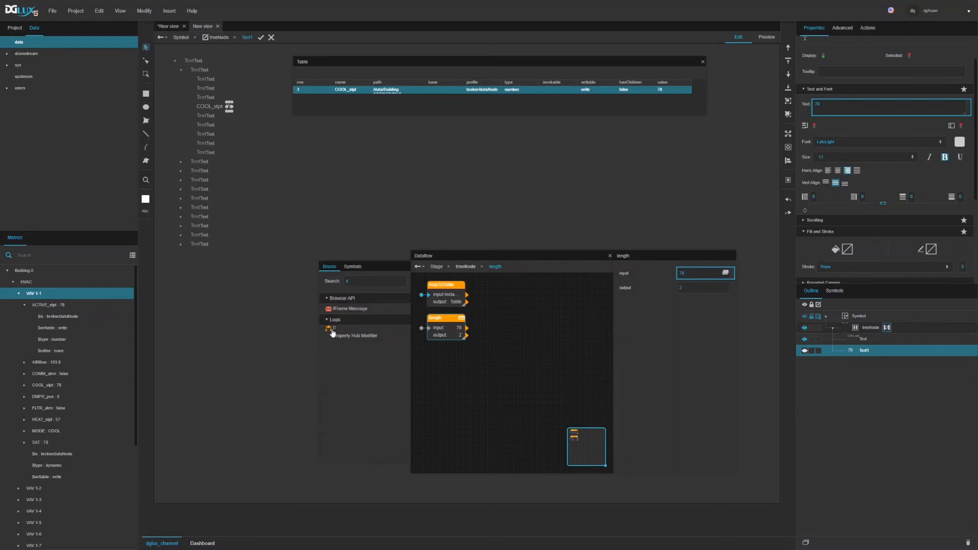
pyautogui.moveTo(333, 331); pyautogui.dragTo(491, 340)
pyautogui.click(500, 339)
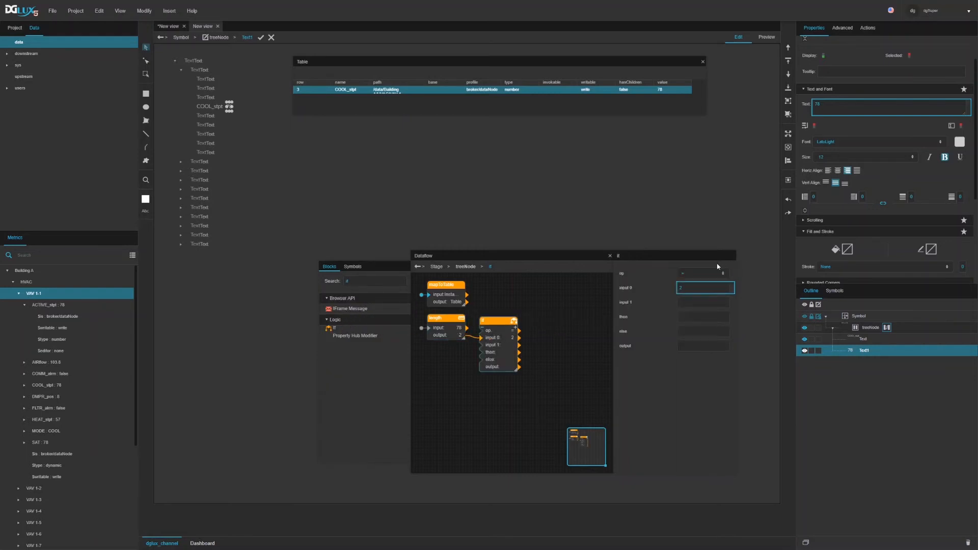
# Choose the If block's comparison operator and set input 1 to 0, then to true and else to false.
pyautogui.click(686, 274)
pyautogui.click(683, 298)
pyautogui.click(686, 301)
pyautogui.write('8')
pyautogui.click(687, 317)
pyautogui.write('true')
pyautogui.click(694, 333)
pyautogui.write('false')
# Bind the If block's output to Text1's visibility and save the treeNode symbol edits.
pyautogui.scroll(1, 887, 249)
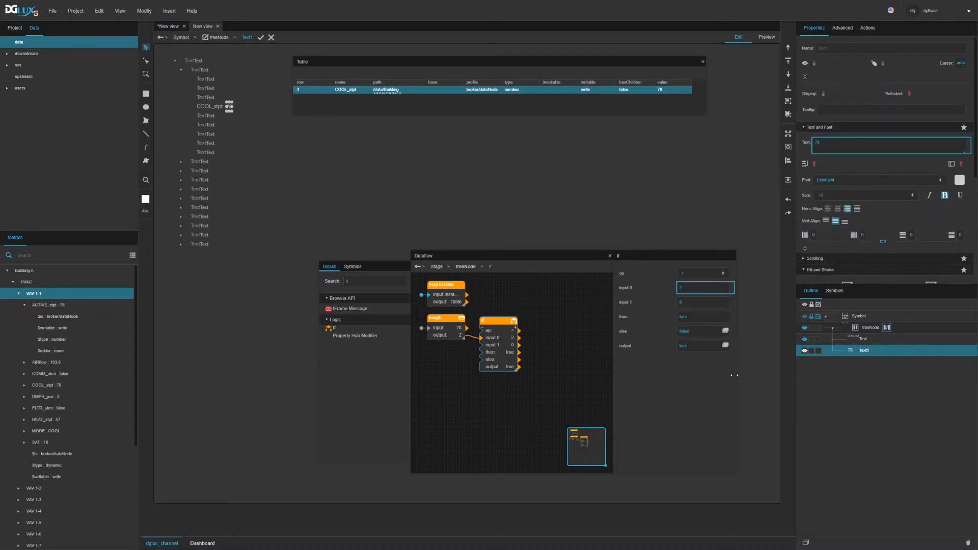
pyautogui.moveTo(726, 345); pyautogui.dragTo(839, 142)
pyautogui.click(260, 38)
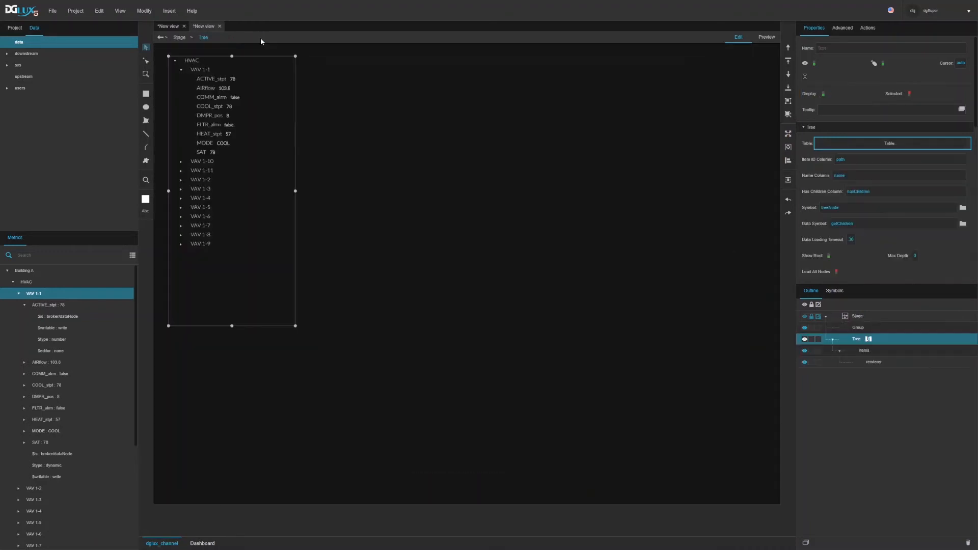
# Preview the Tree, test expanding and collapsing VAV 1-10 and VAV 1-1, and return to editing.
pyautogui.click(768, 38)
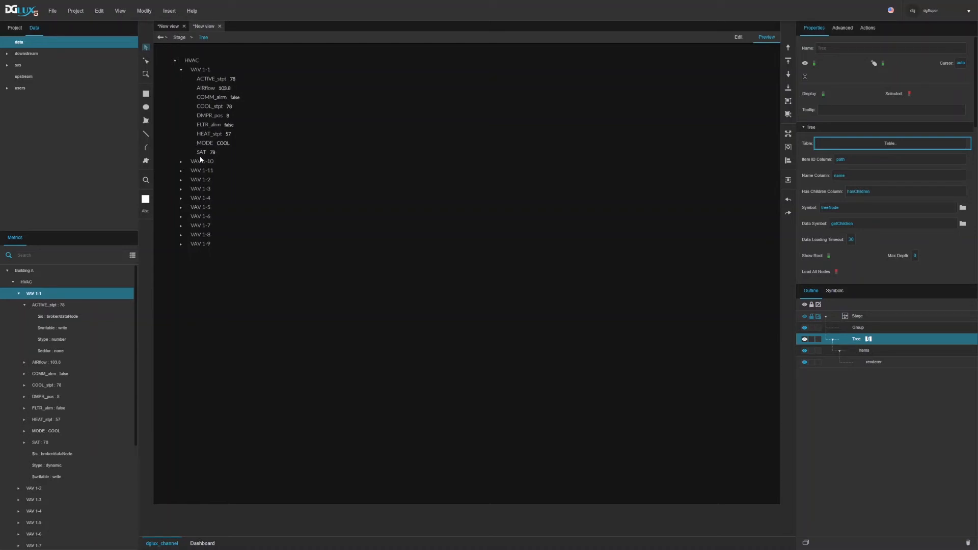
pyautogui.click(181, 162)
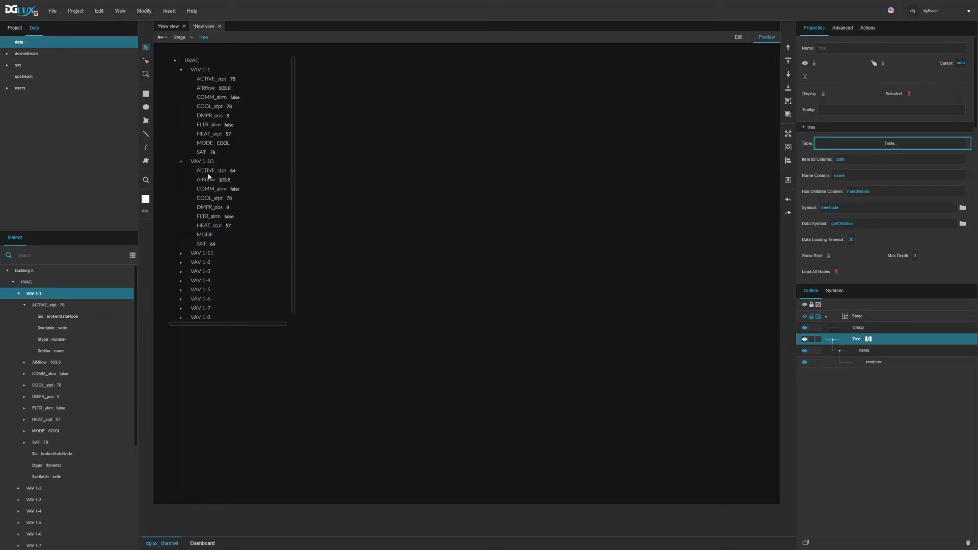
pyautogui.click(181, 162)
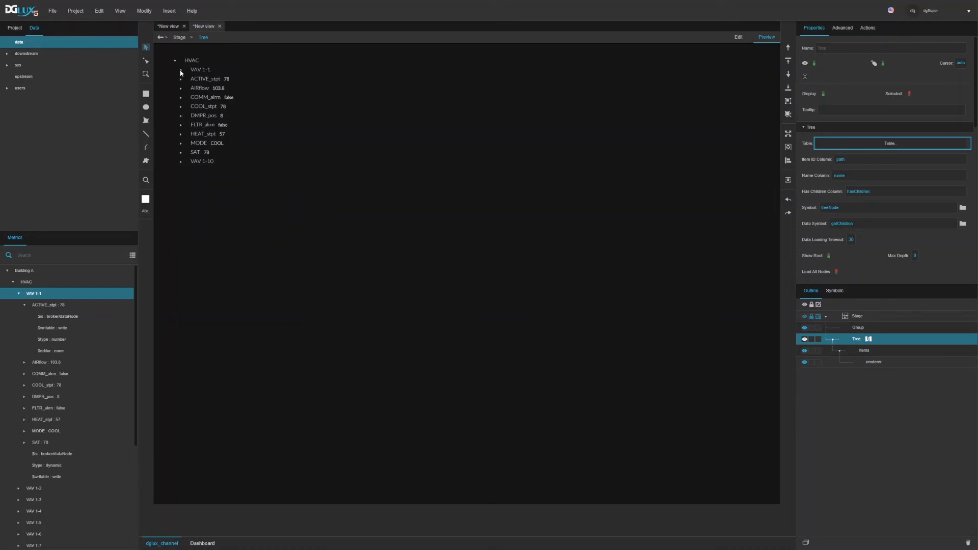
pyautogui.click(181, 70)
pyautogui.click(181, 70)
pyautogui.click(181, 162)
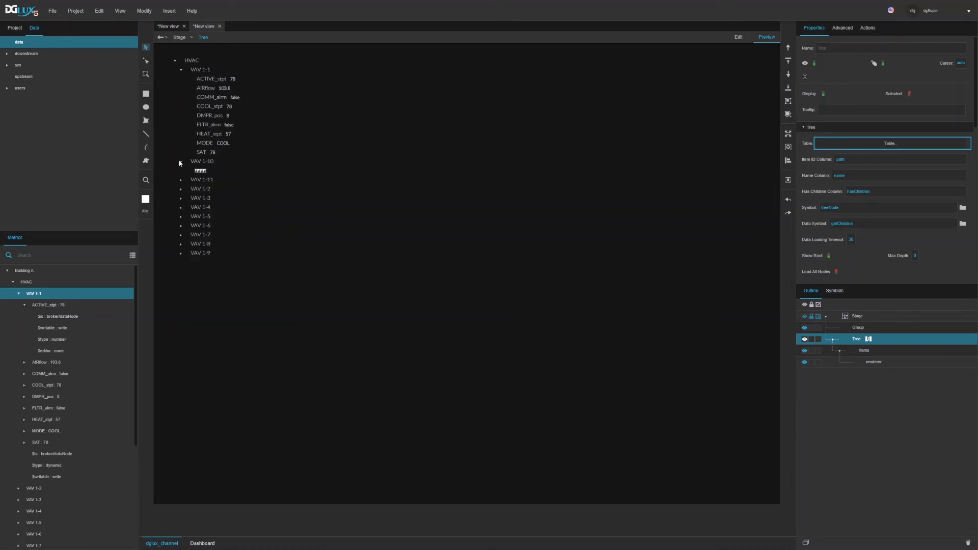
pyautogui.click(737, 37)
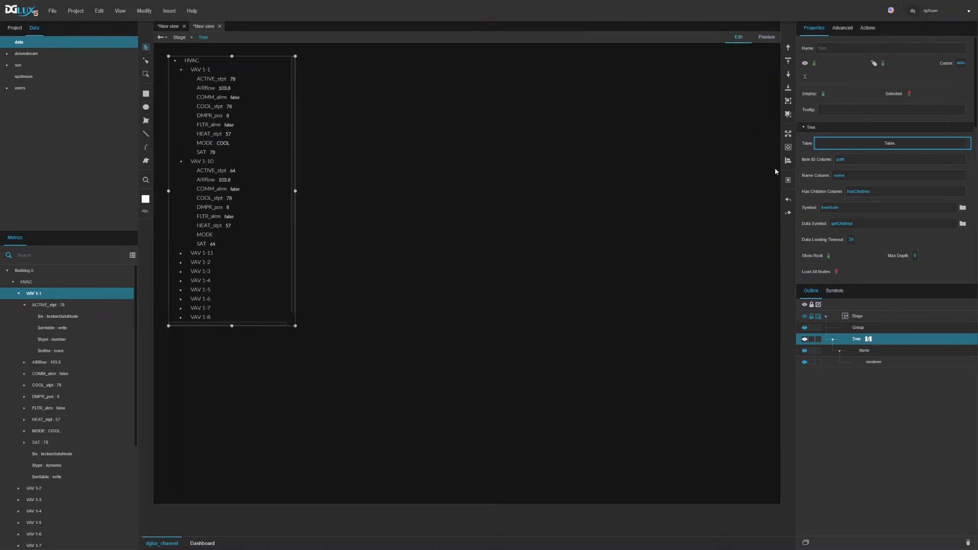
# Review the Tree's open and close icon properties and toggle VAV 1-1 in preview to see its disclosure icon.
pyautogui.scroll(-5, 880, 204)
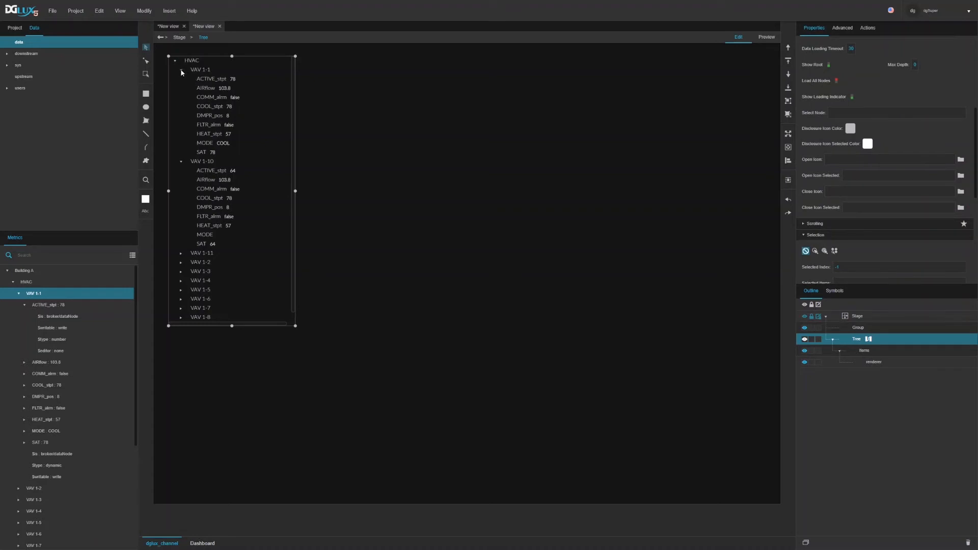
pyautogui.click(767, 37)
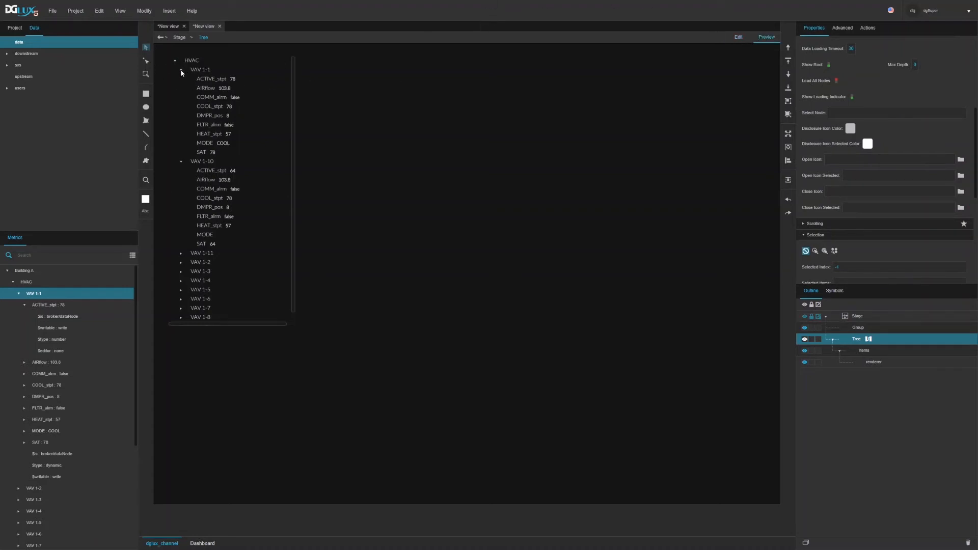
pyautogui.click(181, 71)
pyautogui.click(181, 71)
# Set the Tree's open icon to c-add.png from the project's assets folder.
pyautogui.click(7, 54)
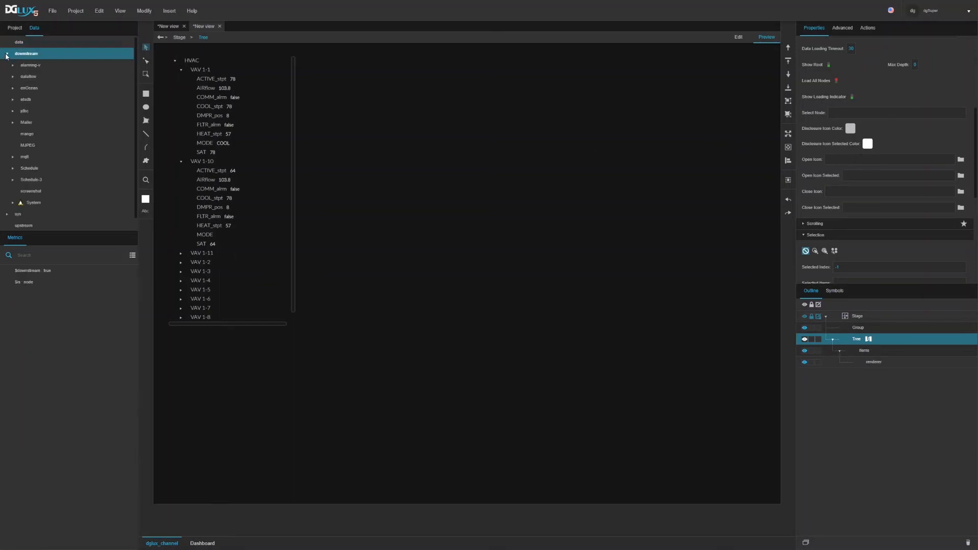
pyautogui.click(7, 54)
pyautogui.click(13, 28)
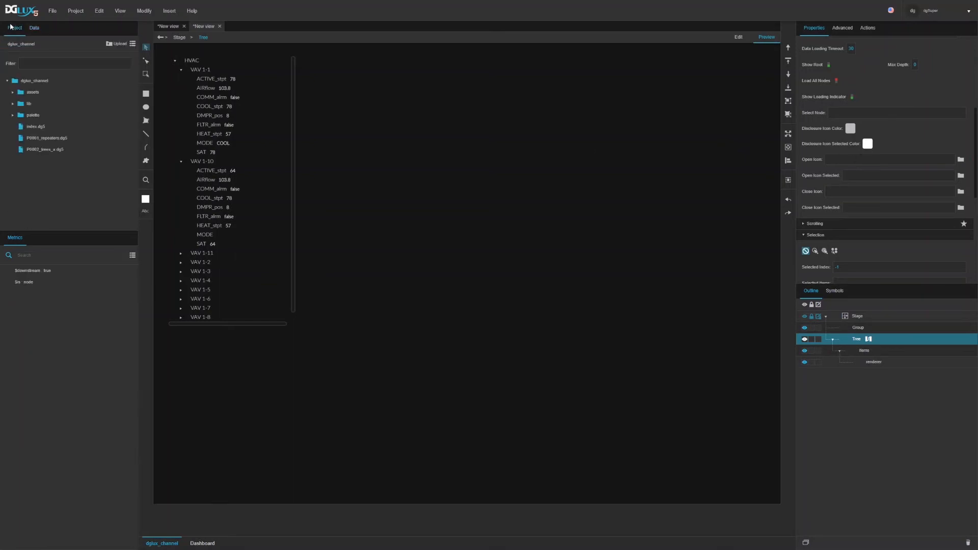
pyautogui.click(13, 93)
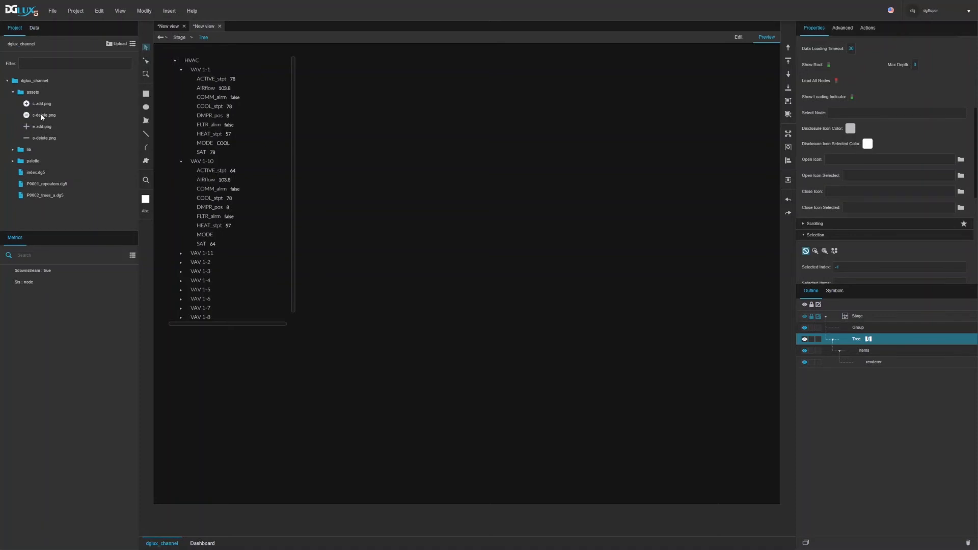
pyautogui.moveTo(41, 104); pyautogui.dragTo(845, 194)
pyautogui.click(860, 158)
pyautogui.write('assets/c-add.png')
# Replace the Tree's close icon with c-delete.png from the project's assets folder.
pyautogui.tripleClick(869, 192)
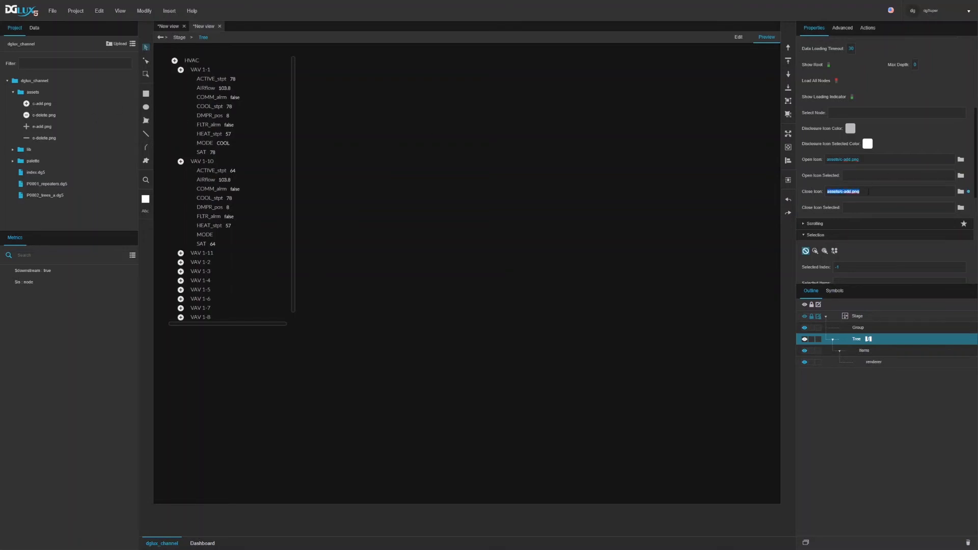
pyautogui.press('BackSpace')
pyautogui.moveTo(37, 115); pyautogui.dragTo(851, 192)
pyautogui.click(609, 68)
# Test the new icons by toggling VAV 1-1, VAV 1-10 and VAV 1-11, and make the Tree taller in edit mode.
pyautogui.click(180, 70)
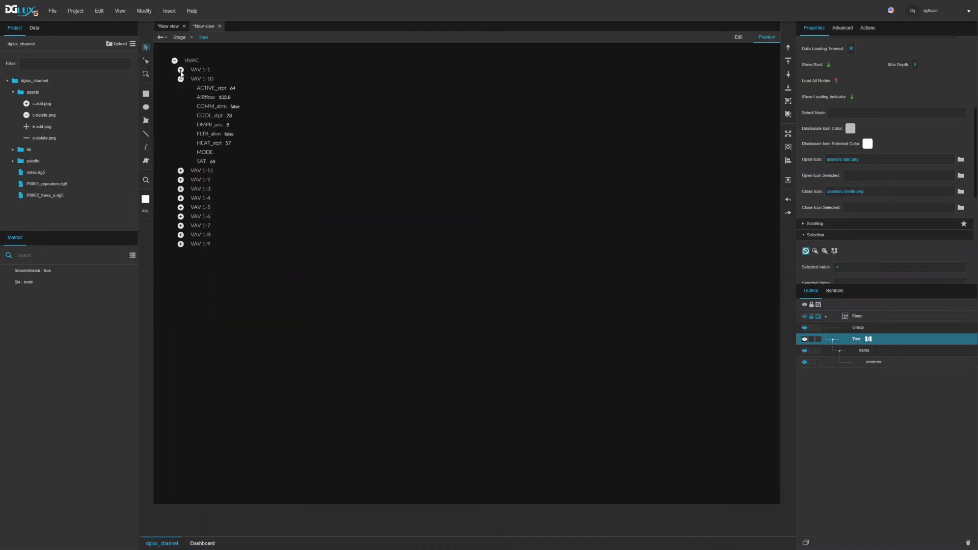
pyautogui.click(181, 79)
pyautogui.click(180, 79)
pyautogui.click(181, 172)
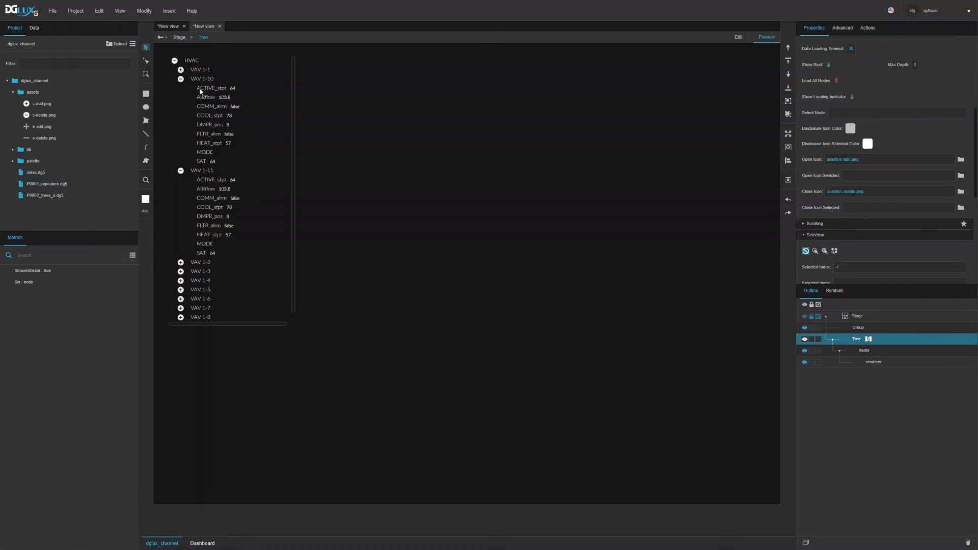
pyautogui.click(739, 38)
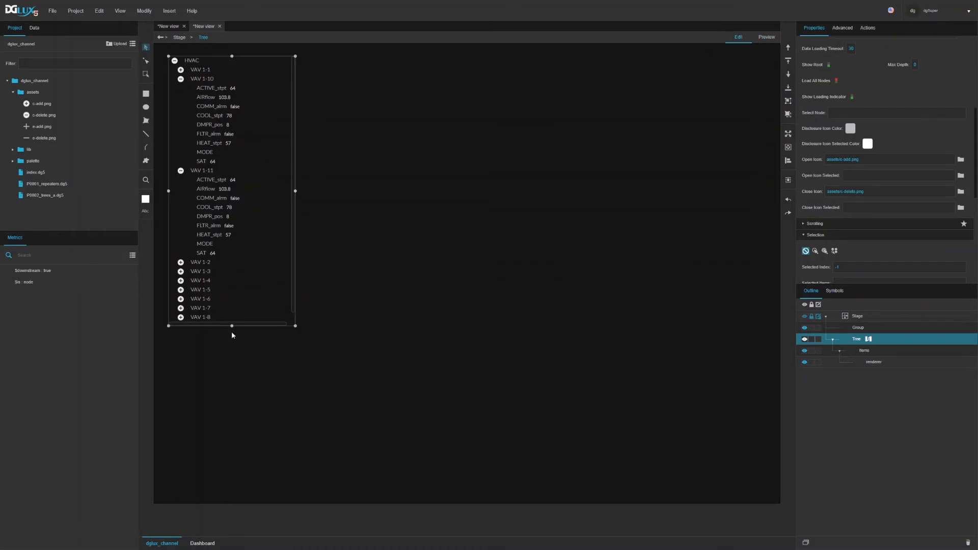
pyautogui.moveTo(232, 331); pyautogui.dragTo(234, 353)
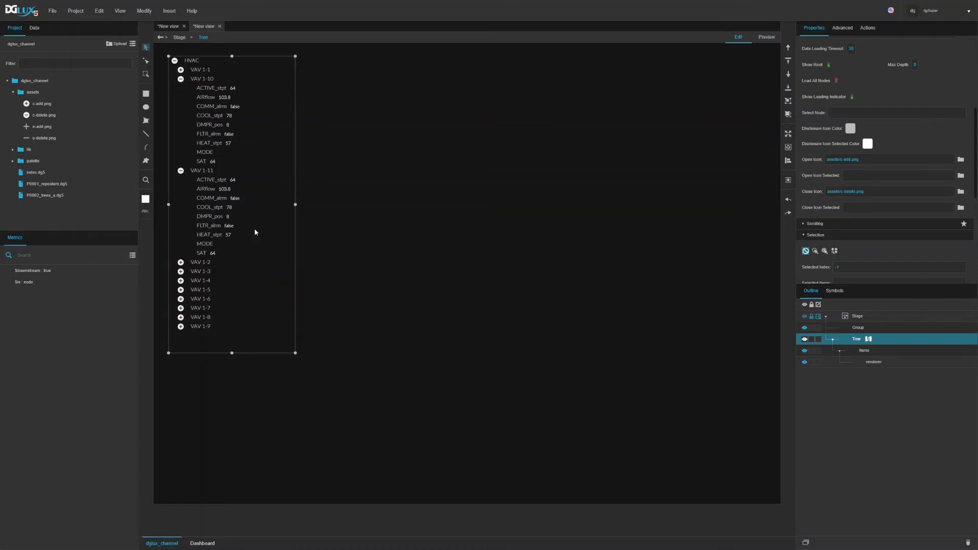
# Open the treeNode symbol for editing and set its height to 30 px.
pyautogui.doubleClick(205, 88)
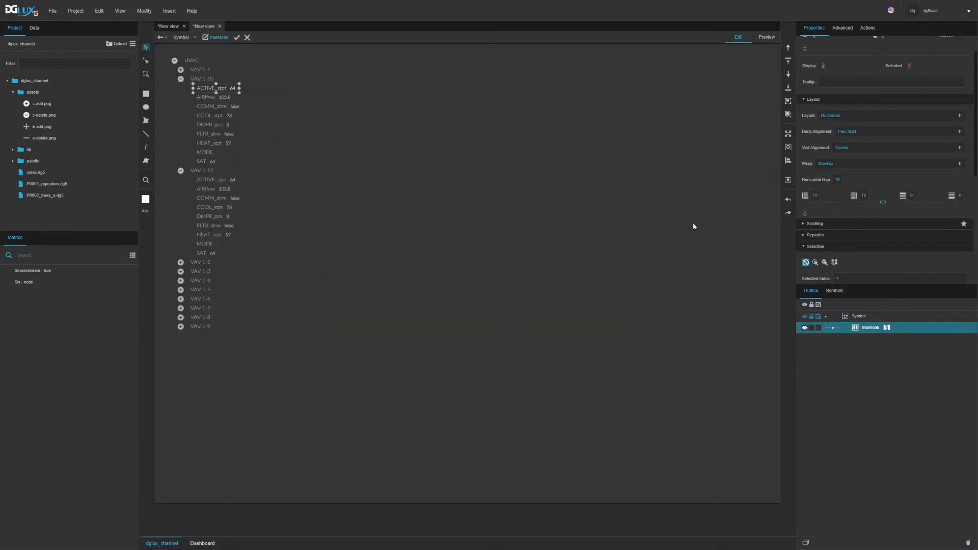
pyautogui.scroll(-4, 912, 229)
pyautogui.click(944, 241)
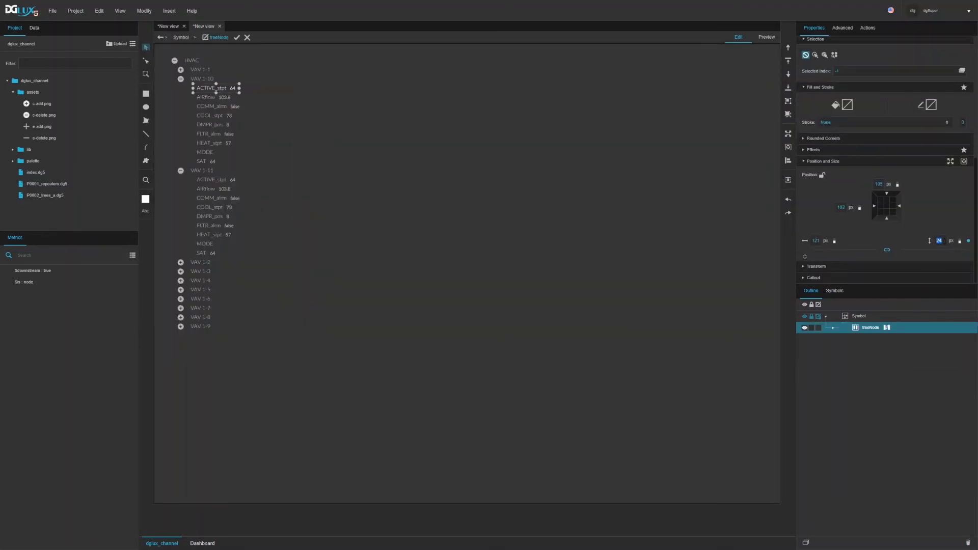
pyautogui.write('40')
pyautogui.press('Return')
pyautogui.click(952, 245)
pyautogui.click(951, 245)
pyautogui.doubleClick(941, 241)
pyautogui.write('30')
pyautogui.press('Return')
# Bind treeNode's Selected property to its own fill, using a bool data mapping.
pyautogui.scroll(5, 917, 161)
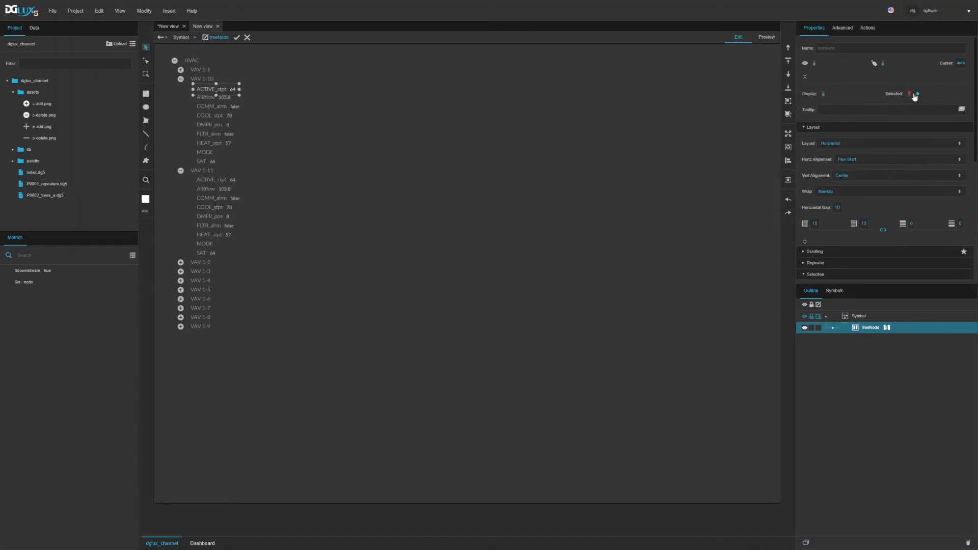
pyautogui.click(917, 95)
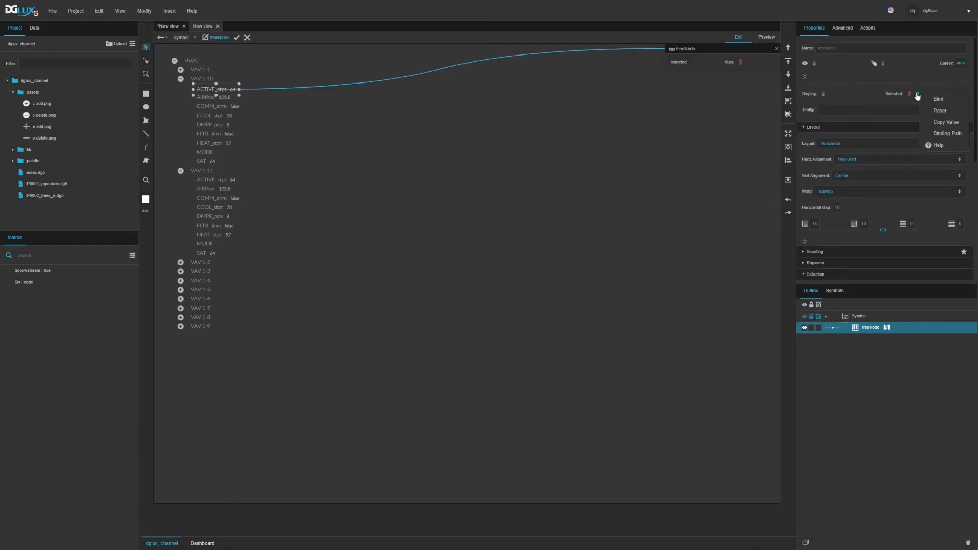
pyautogui.scroll(-1, 865, 189)
pyautogui.scroll(-3, 864, 189)
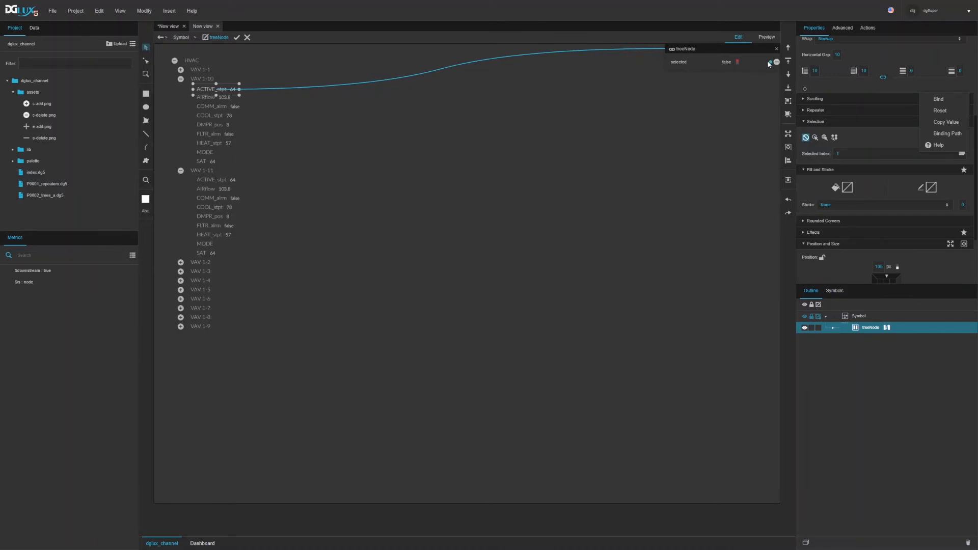
pyautogui.moveTo(770, 62); pyautogui.dragTo(847, 188)
pyautogui.click(532, 285)
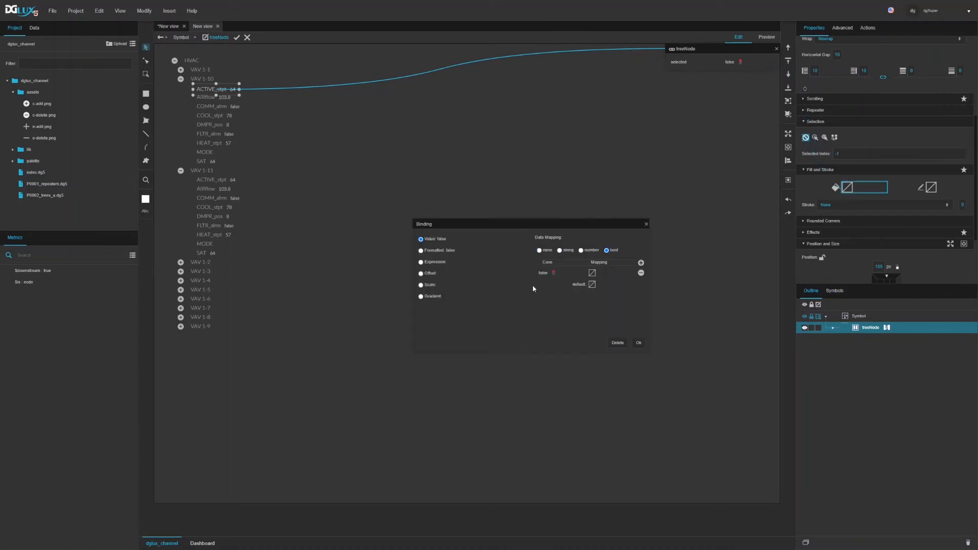
# Map the true case to a solid light gray fill and confirm the binding.
pyautogui.click(545, 275)
pyautogui.click(592, 273)
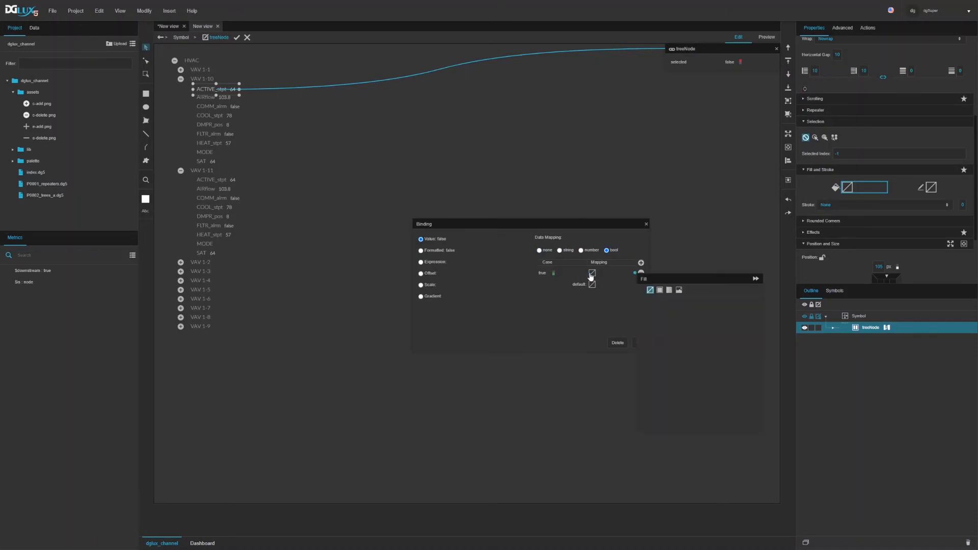
pyautogui.click(660, 290)
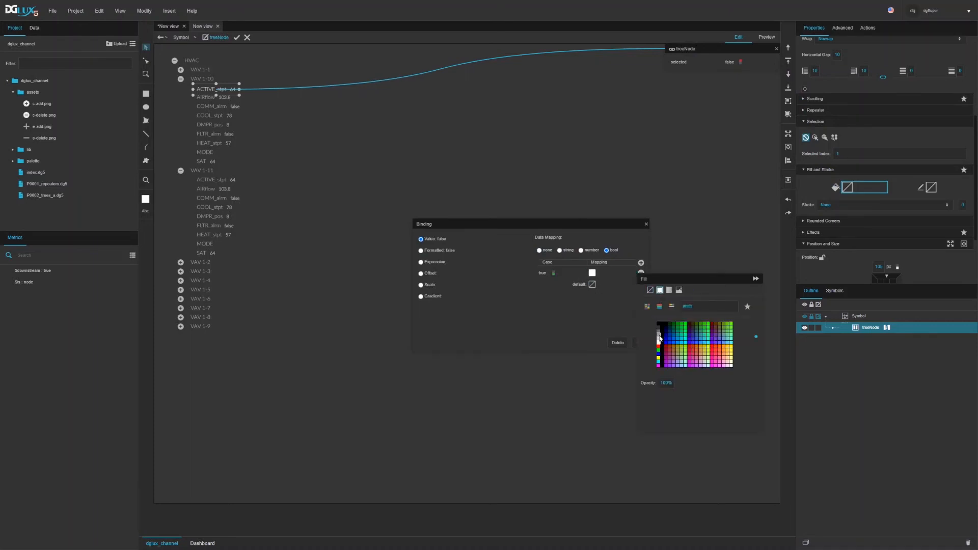
pyautogui.click(659, 337)
pyautogui.click(659, 340)
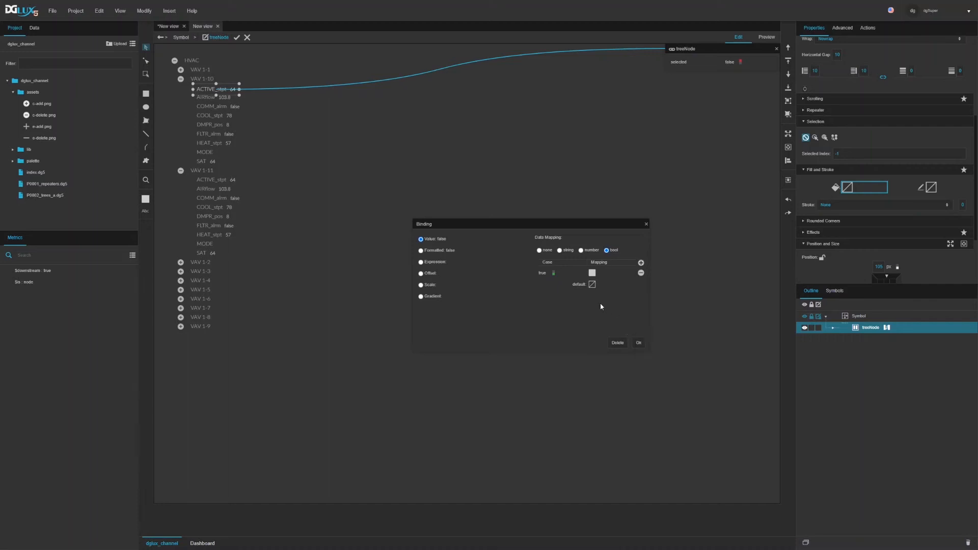
pyautogui.click(638, 343)
# Bind treeNode's Selected property to Text's font color with a bool mapping of true to #333333.
pyautogui.scroll(-3, 885, 226)
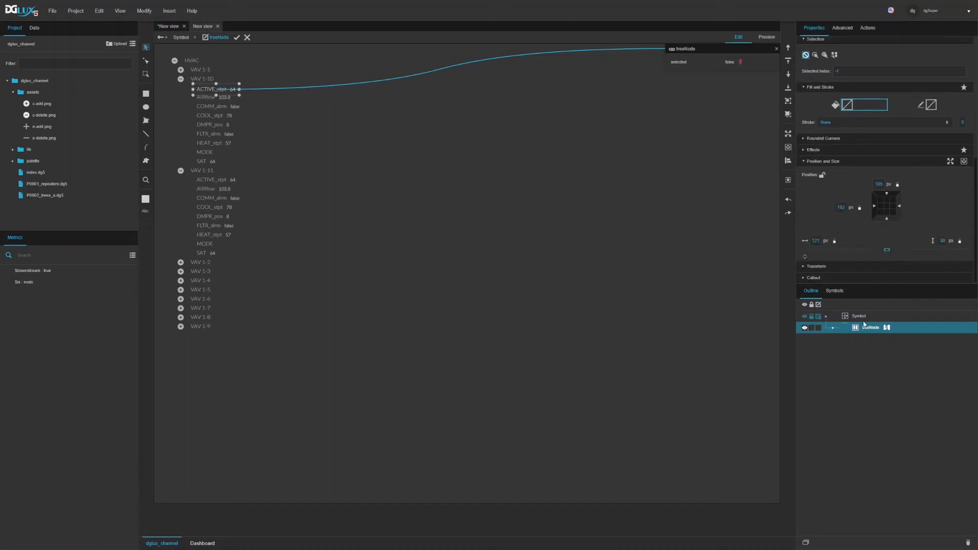
pyautogui.click(833, 328)
pyautogui.click(862, 340)
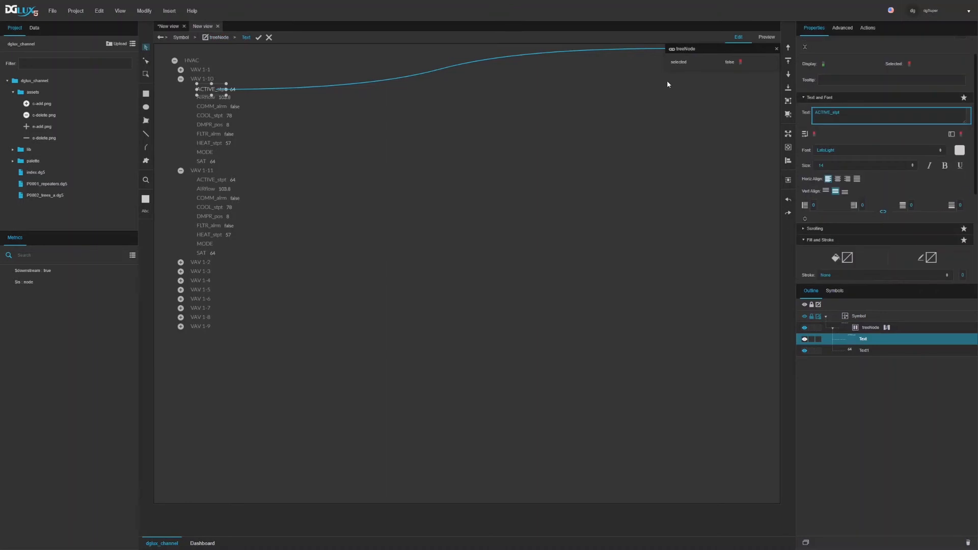
pyautogui.moveTo(770, 62); pyautogui.dragTo(957, 156)
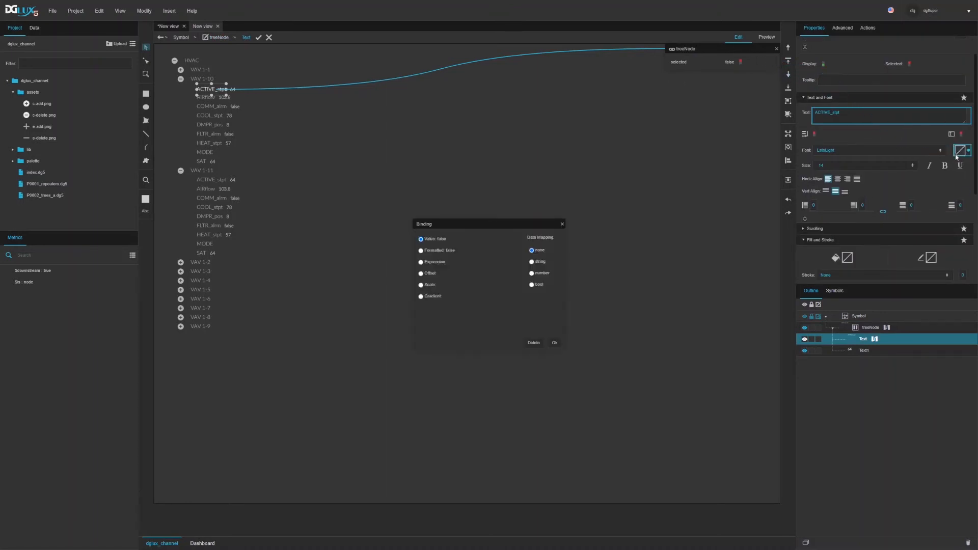
pyautogui.click(532, 285)
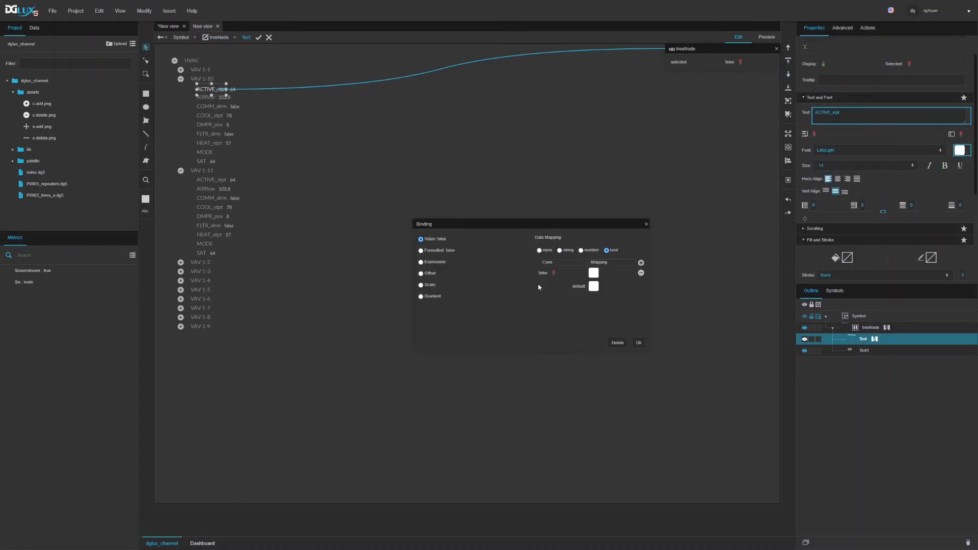
pyautogui.click(591, 273)
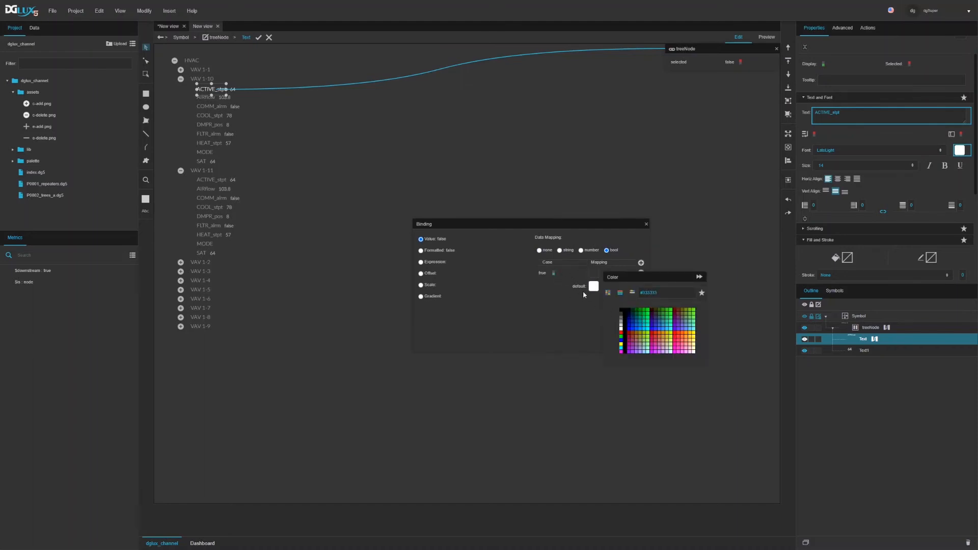
pyautogui.click(587, 306)
pyautogui.click(637, 343)
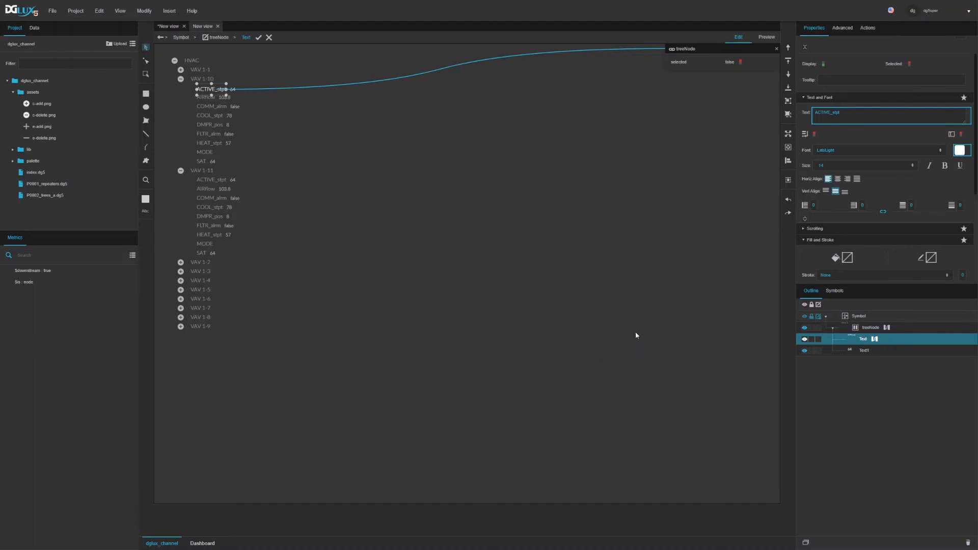
# Bind Text's font color to the font color of Text1.
pyautogui.click(777, 49)
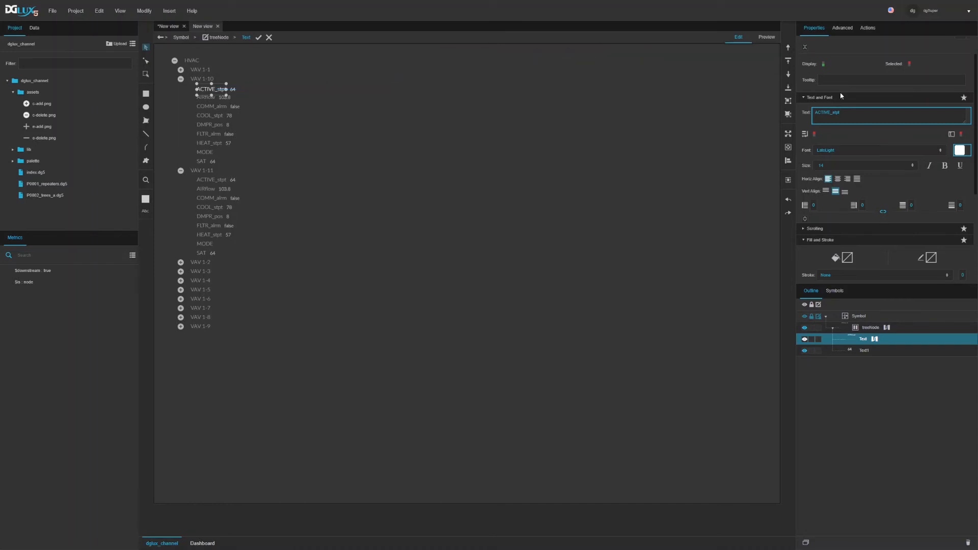
pyautogui.click(968, 153)
pyautogui.click(875, 350)
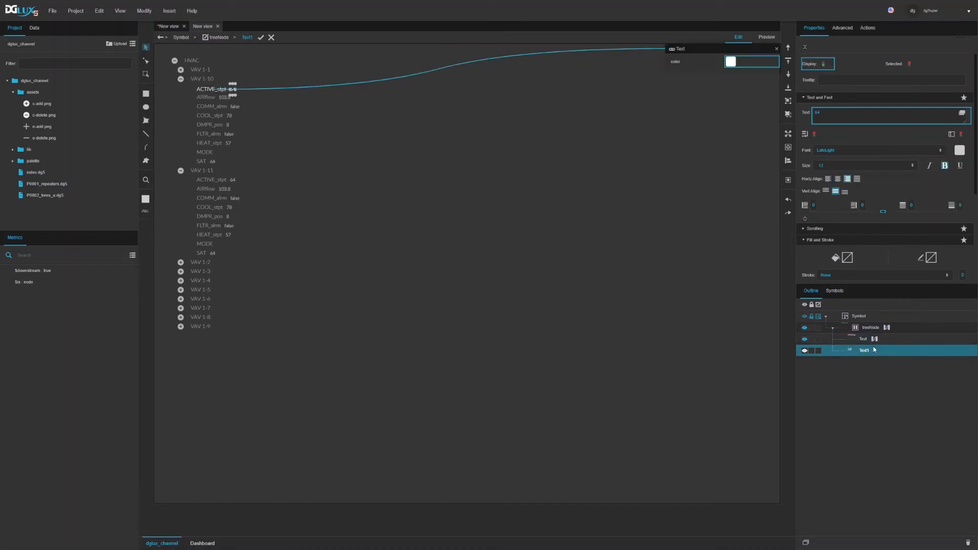
pyautogui.moveTo(771, 62); pyautogui.dragTo(963, 152)
# Set treeNode's cursor to the pointing hand and save the symbol edits.
pyautogui.click(871, 328)
pyautogui.click(961, 63)
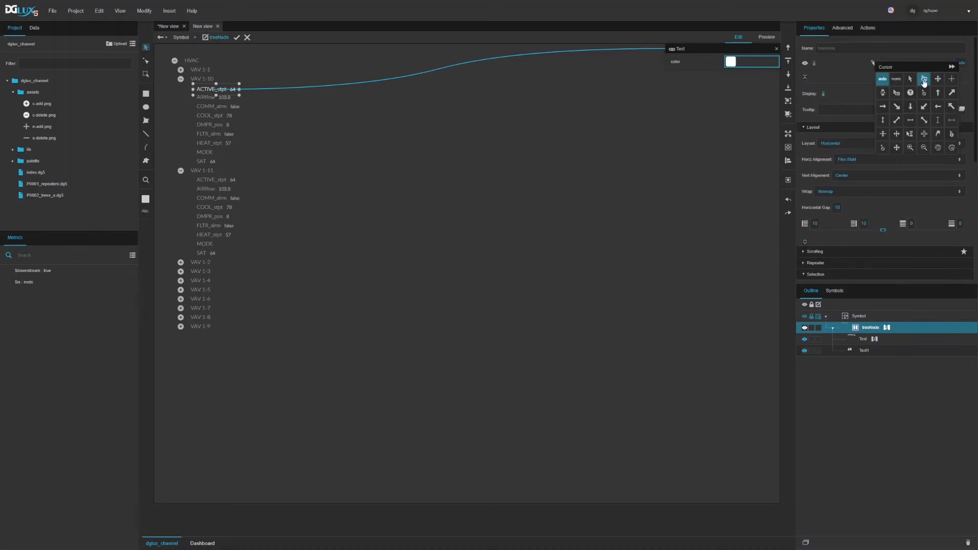
pyautogui.click(924, 80)
pyautogui.click(237, 38)
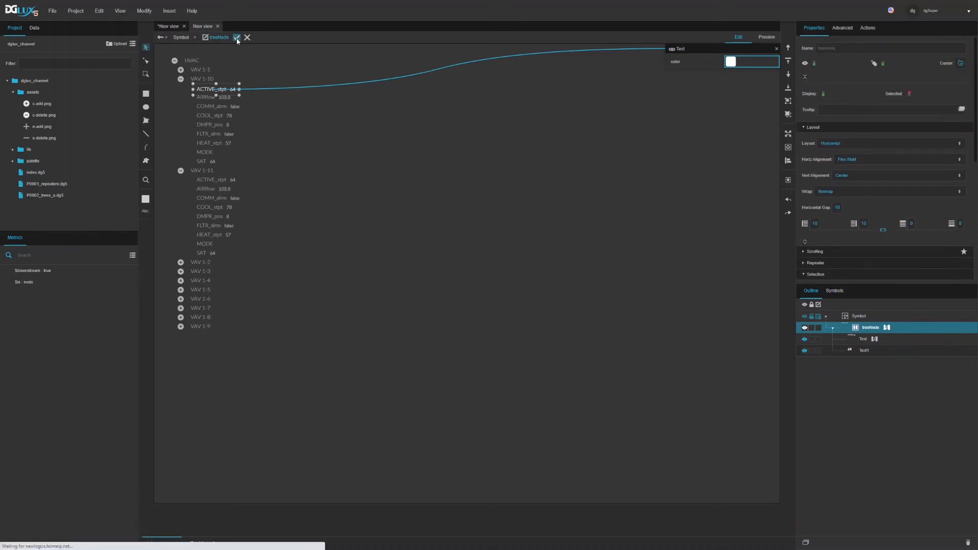
pyautogui.click(777, 50)
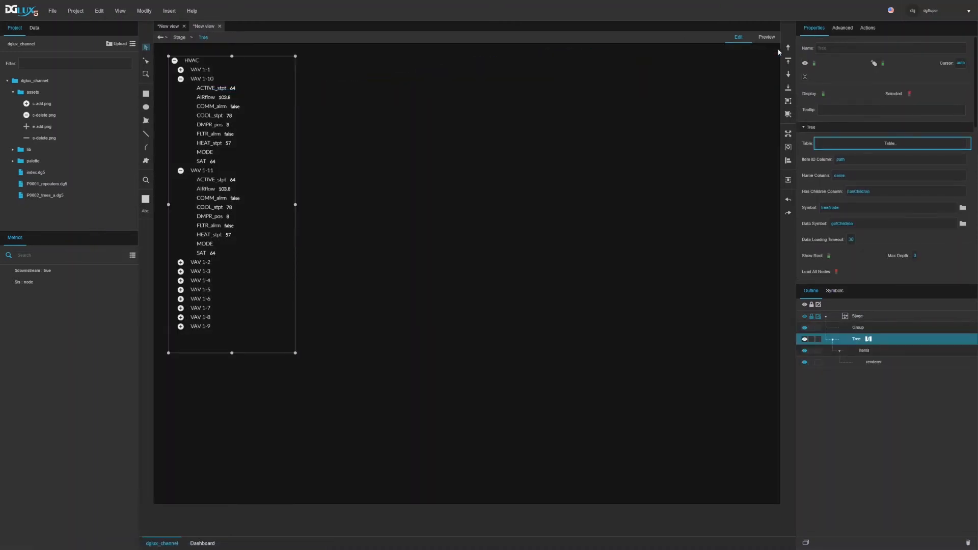
# Set the Tree's selection mode to single selection.
pyautogui.scroll(-1, 858, 246)
pyautogui.scroll(-5, 858, 246)
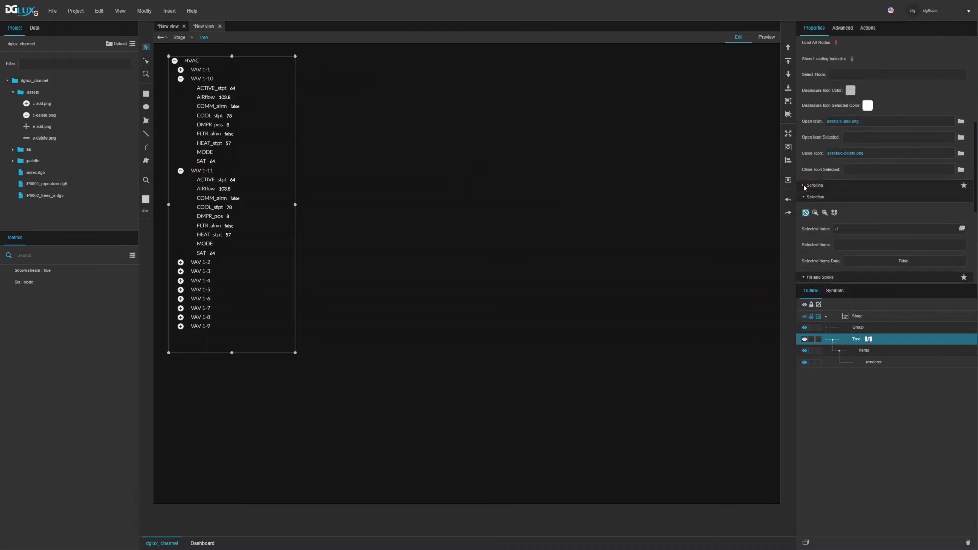
pyautogui.click(804, 185)
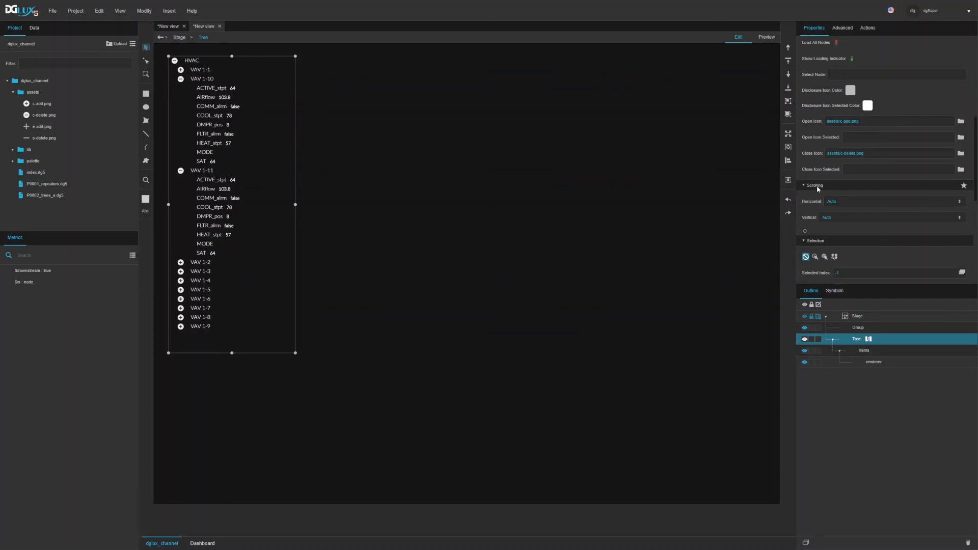
pyautogui.click(818, 185)
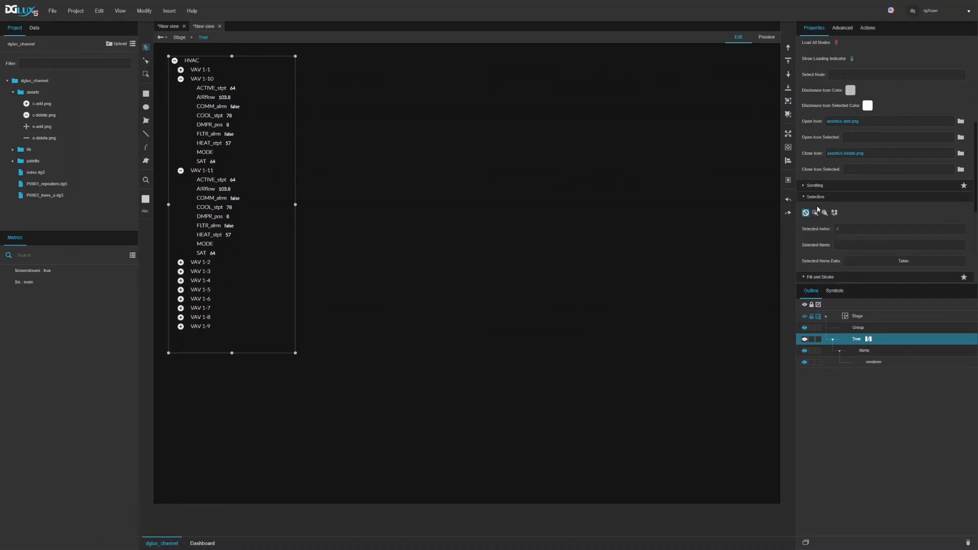
pyautogui.scroll(-2, 809, 199)
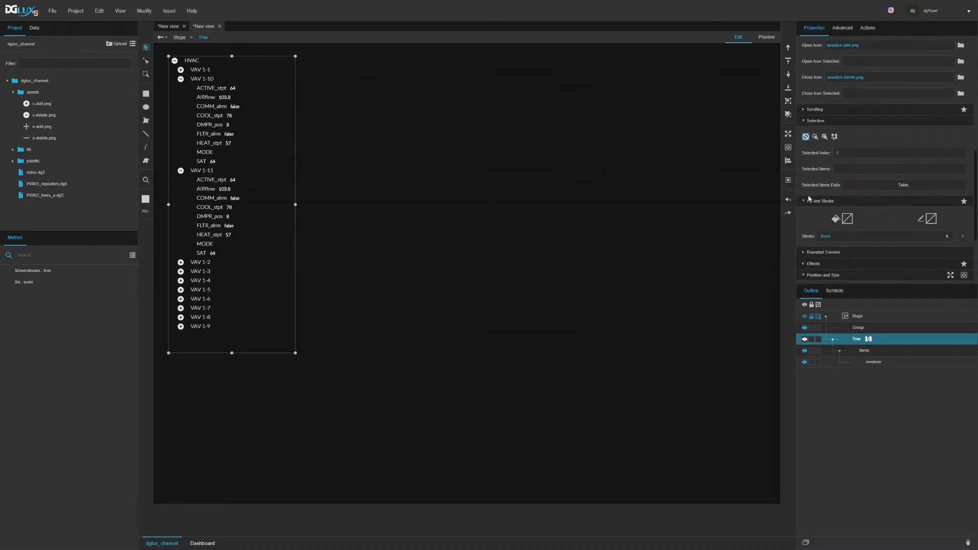
pyautogui.click(806, 137)
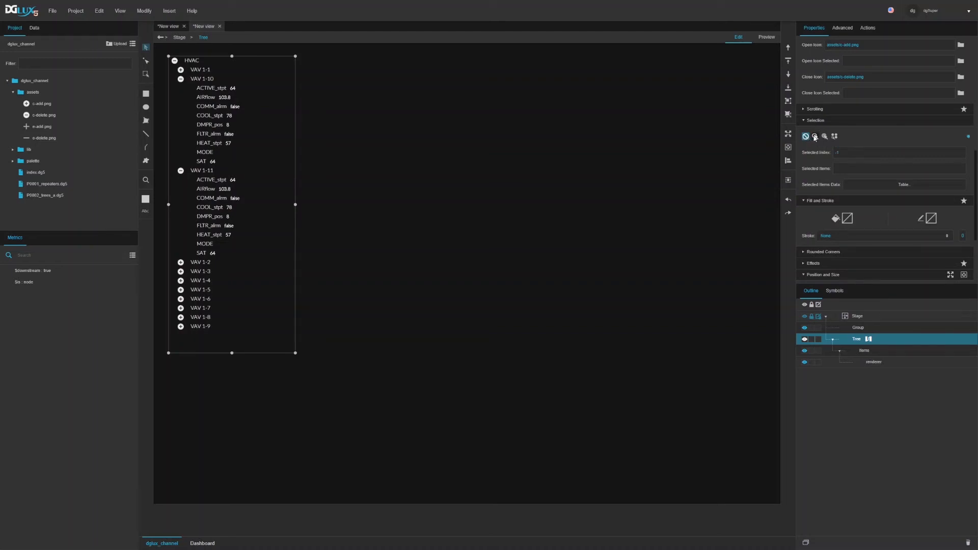
pyautogui.click(816, 137)
# Preview the Tree and test selection on AIRflow, COMM_alrm, COOL_stpt, DMPR_pos and FLTR_alrm under VAV 1-10.
pyautogui.click(767, 39)
pyautogui.click(209, 99)
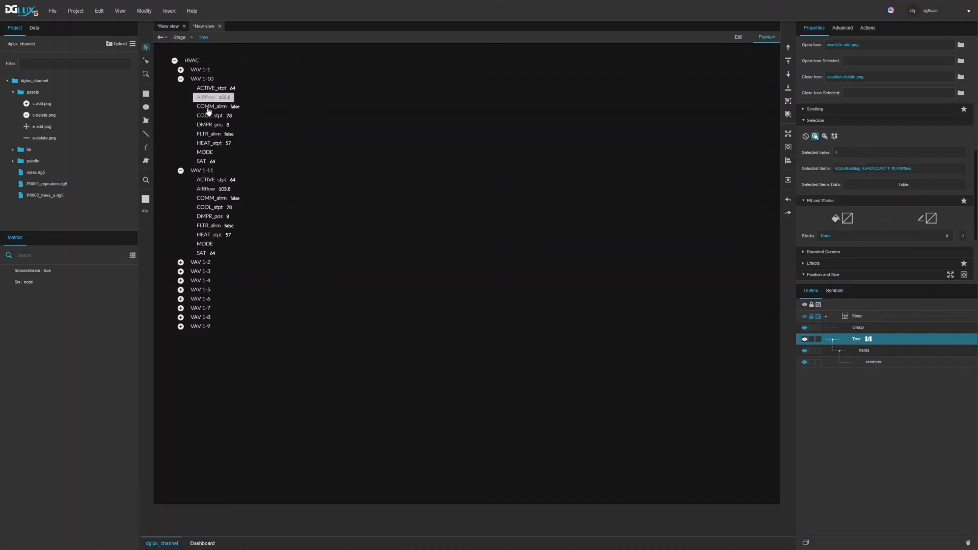
pyautogui.click(208, 108)
pyautogui.click(207, 116)
pyautogui.click(207, 126)
pyautogui.click(206, 134)
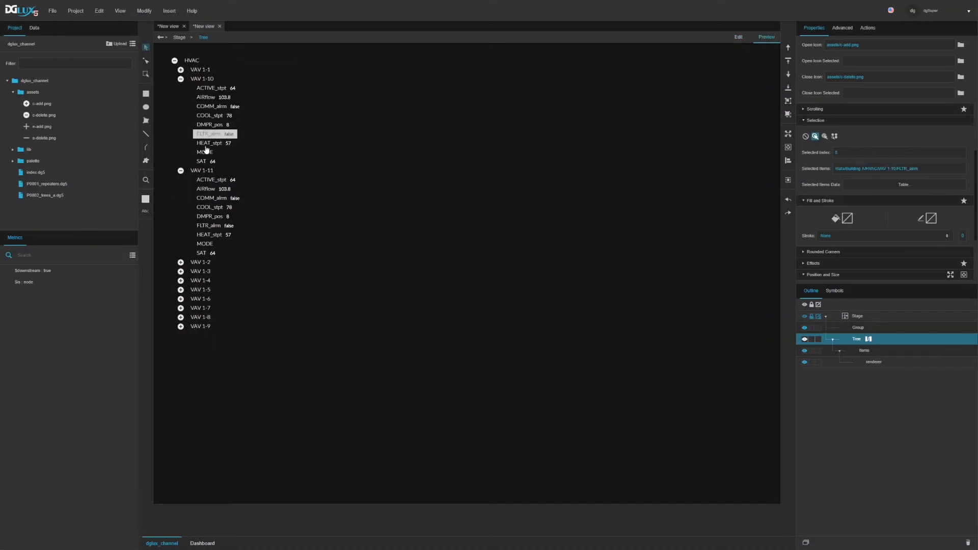
# Test selection on MODE, SAT and DMPR_pos under VAV 1-10, and view the Tree's Selected Items Data table.
pyautogui.click(205, 152)
pyautogui.click(202, 161)
pyautogui.click(209, 125)
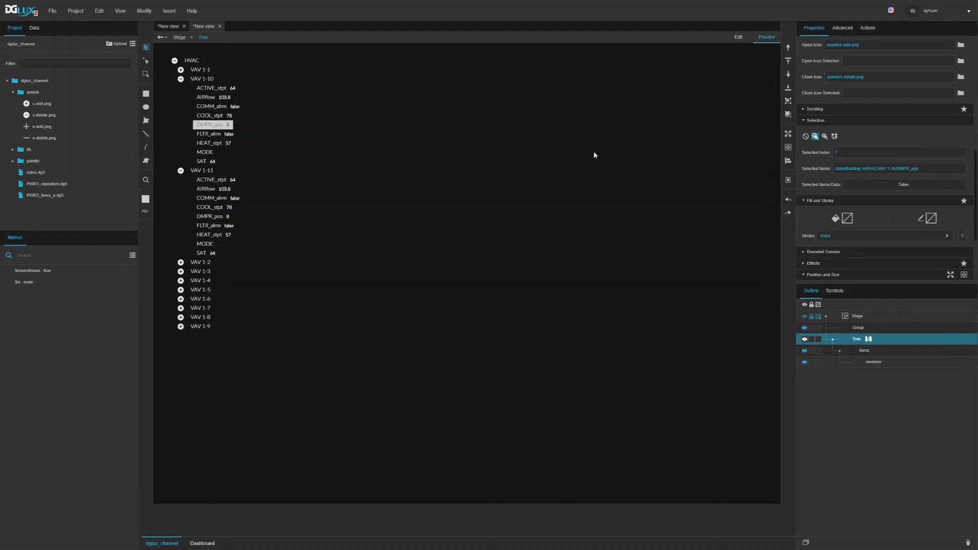
pyautogui.click(851, 186)
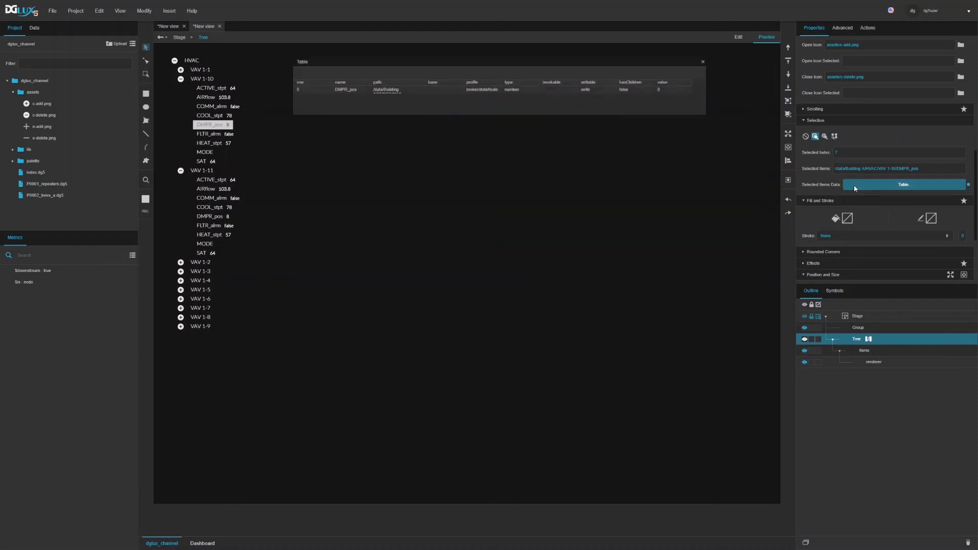
# Examine how the Selected Items Data table follows the selection by choosing VAV 1-1, VAV 1-10 and several VAV 1-10 points.
pyautogui.click(214, 146)
pyautogui.click(211, 127)
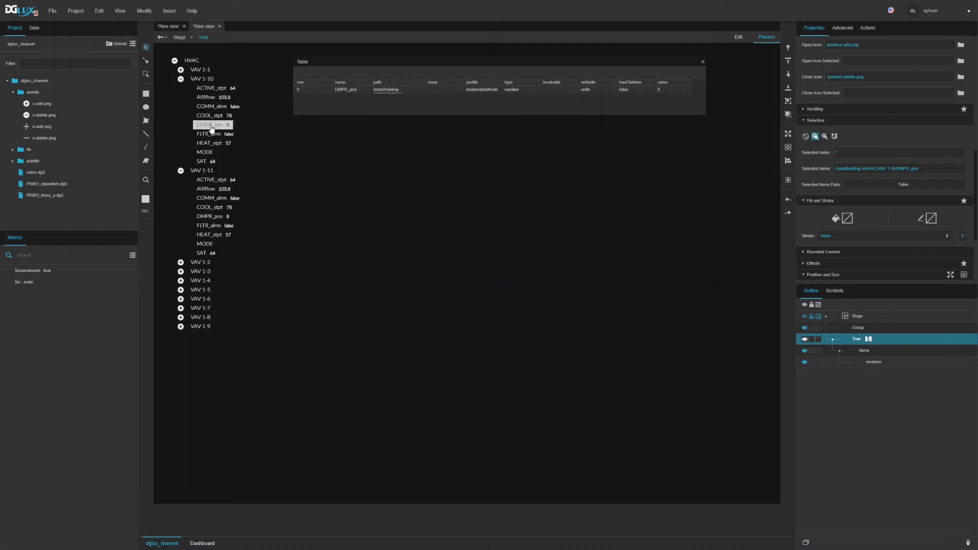
pyautogui.click(209, 109)
pyautogui.click(205, 90)
pyautogui.click(200, 72)
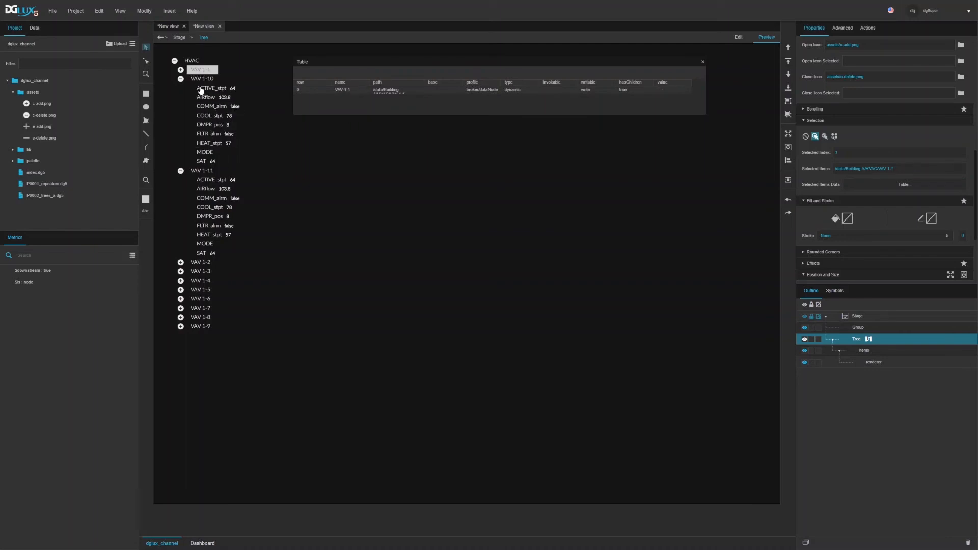
pyautogui.click(206, 82)
pyautogui.click(223, 107)
pyautogui.click(216, 143)
pyautogui.click(214, 162)
# Check the selected item's data for AIRflow, COOL_stpt, FLTR_alrm and HEAT_stpt under VAV 1-11, and close the table.
pyautogui.click(217, 189)
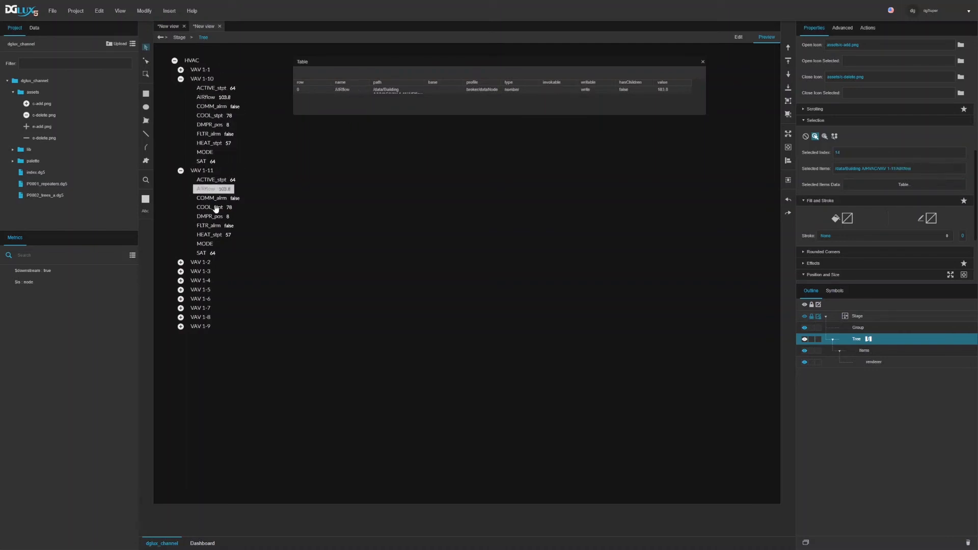
pyautogui.click(213, 208)
pyautogui.click(213, 226)
pyautogui.click(212, 235)
pyautogui.click(214, 207)
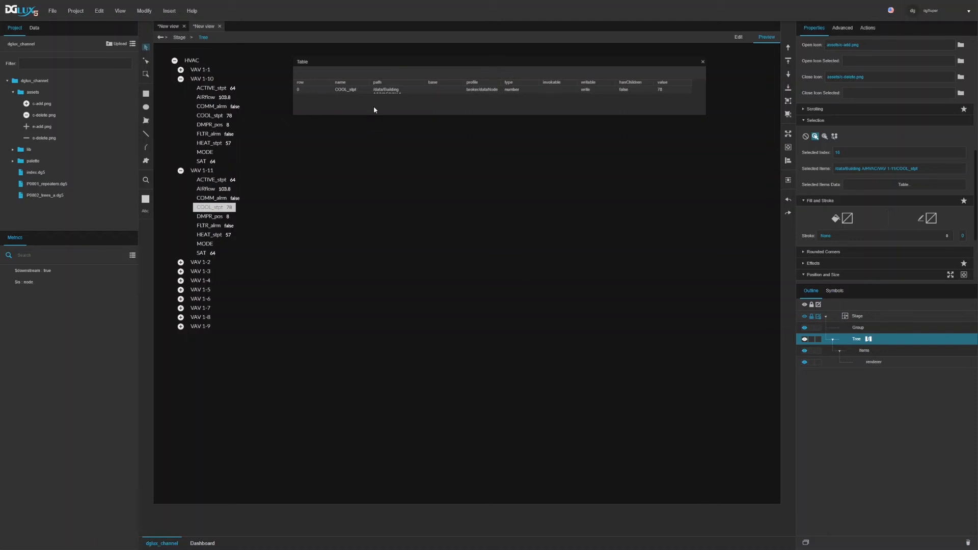
pyautogui.click(703, 62)
# Review the Tree's property settings, including its table, columns, symbols, Select Node and icon options.
pyautogui.scroll(3, 862, 237)
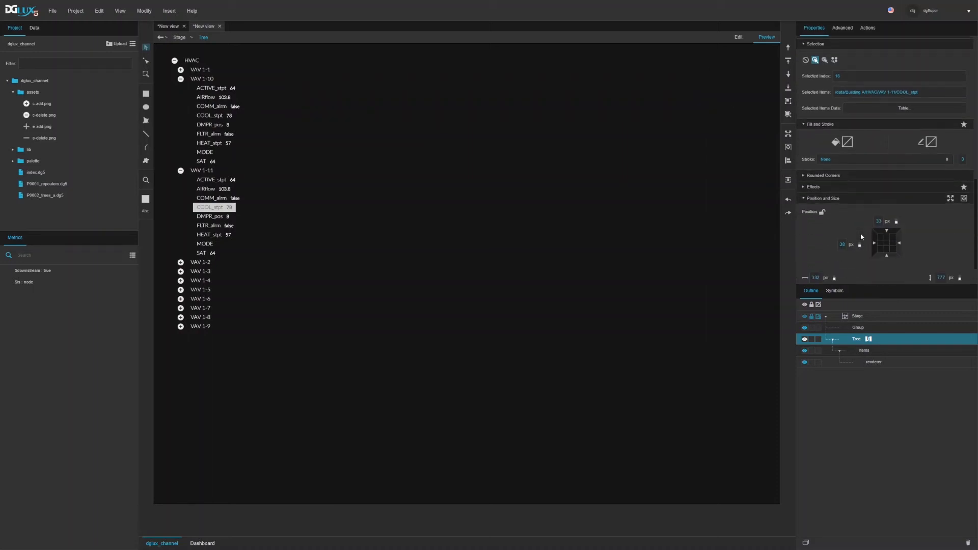
pyautogui.scroll(3, 861, 234)
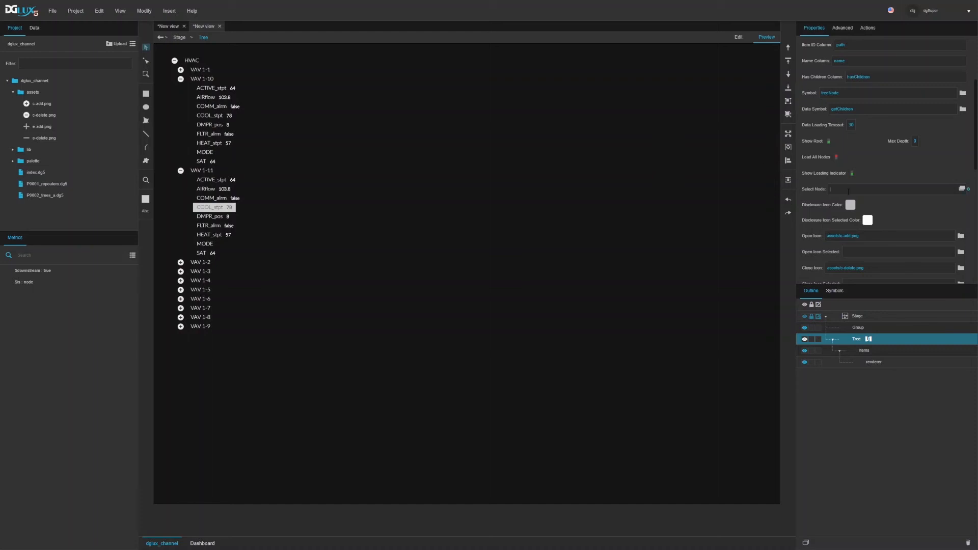
pyautogui.scroll(2, 845, 189)
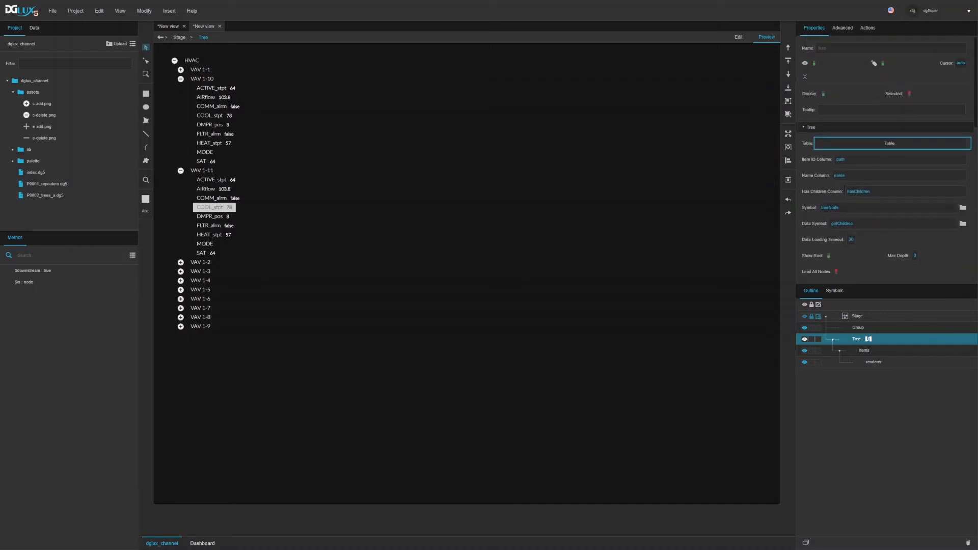
pyautogui.scroll(-2, 845, 190)
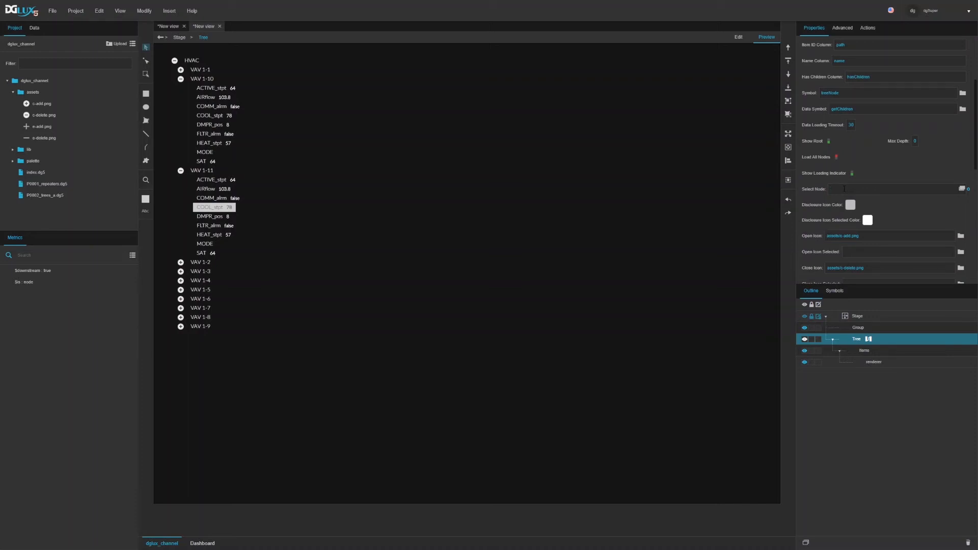
pyautogui.click(845, 189)
pyautogui.scroll(3, 845, 189)
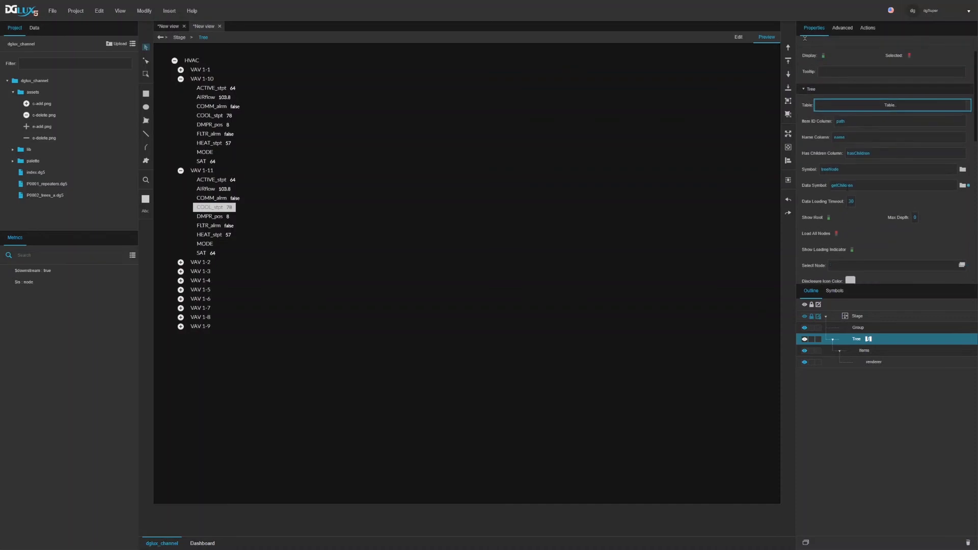
pyautogui.scroll(-3, 879, 177)
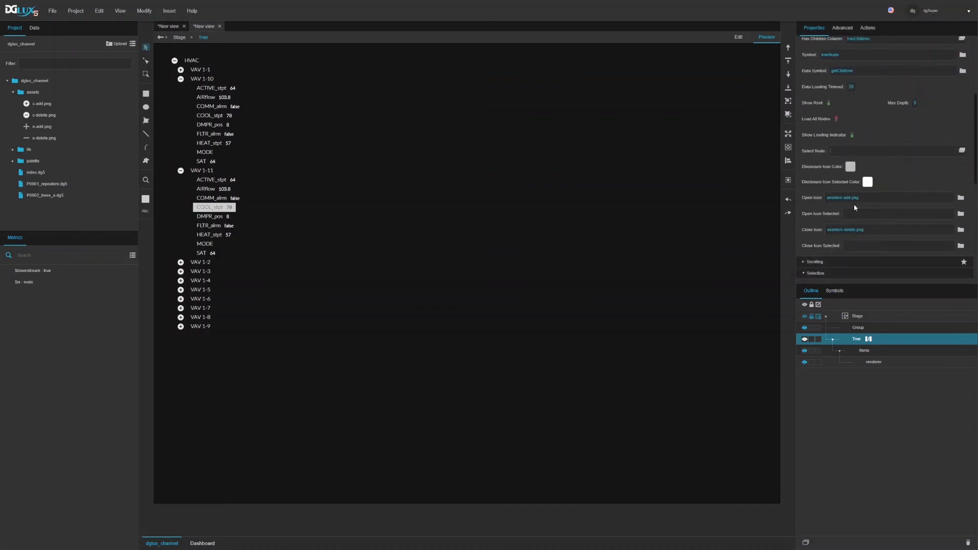
pyautogui.scroll(3, 839, 148)
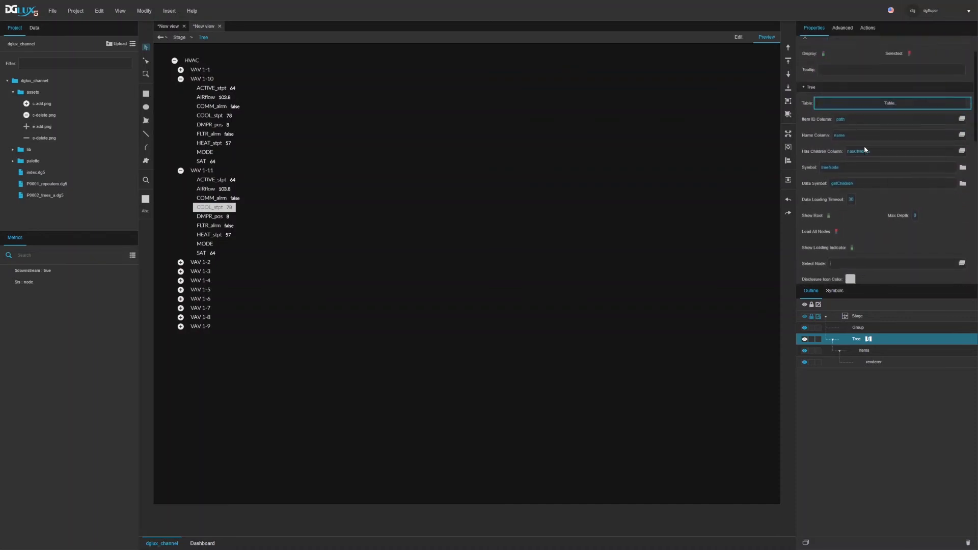
pyautogui.scroll(-2, 865, 149)
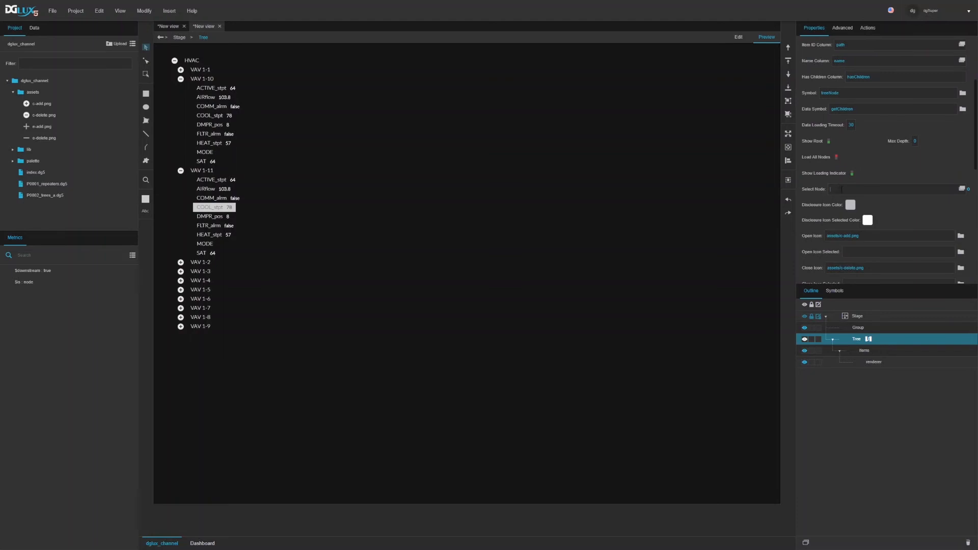
# Copy the path of VAV 1-7 from Building A's HVAC data and set it as the Tree's Select Node.
pyautogui.click(33, 28)
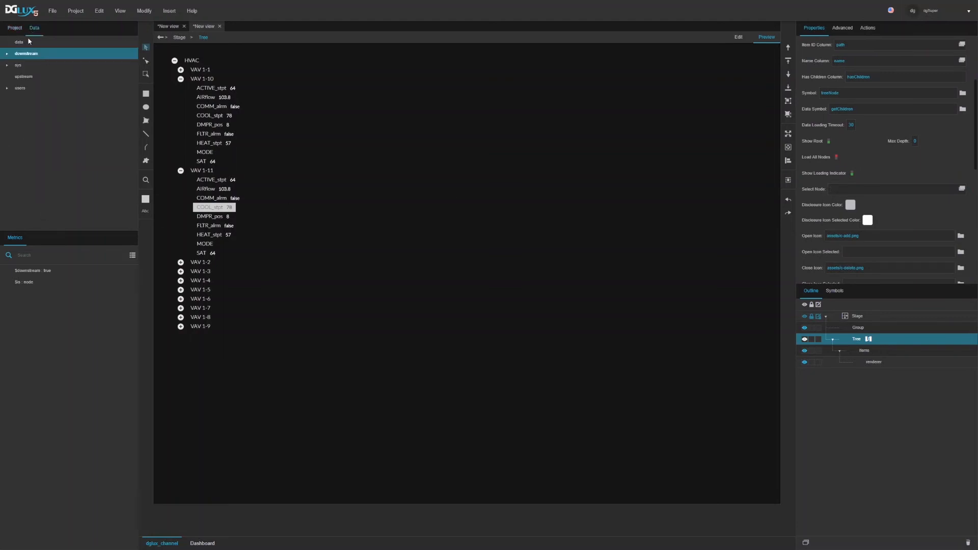
pyautogui.click(19, 41)
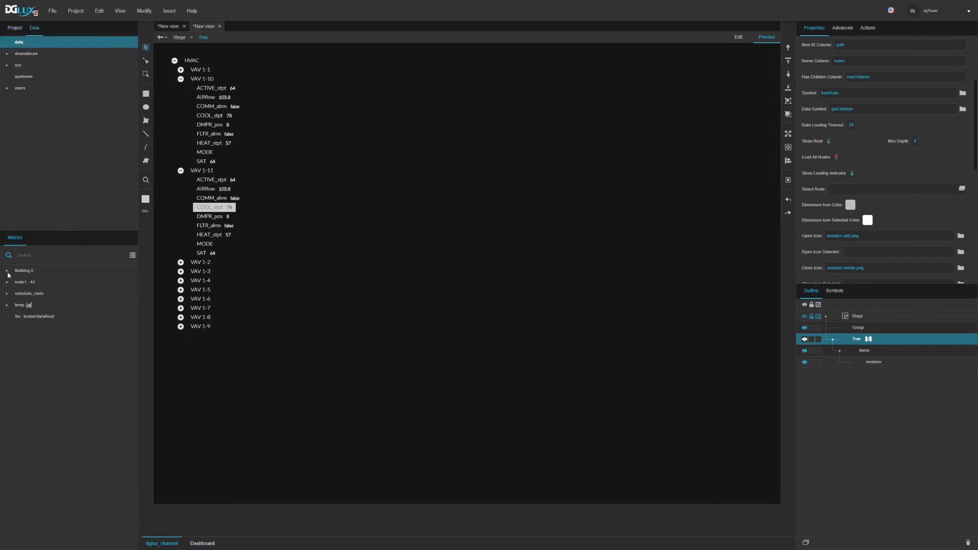
pyautogui.click(8, 271)
pyautogui.click(13, 281)
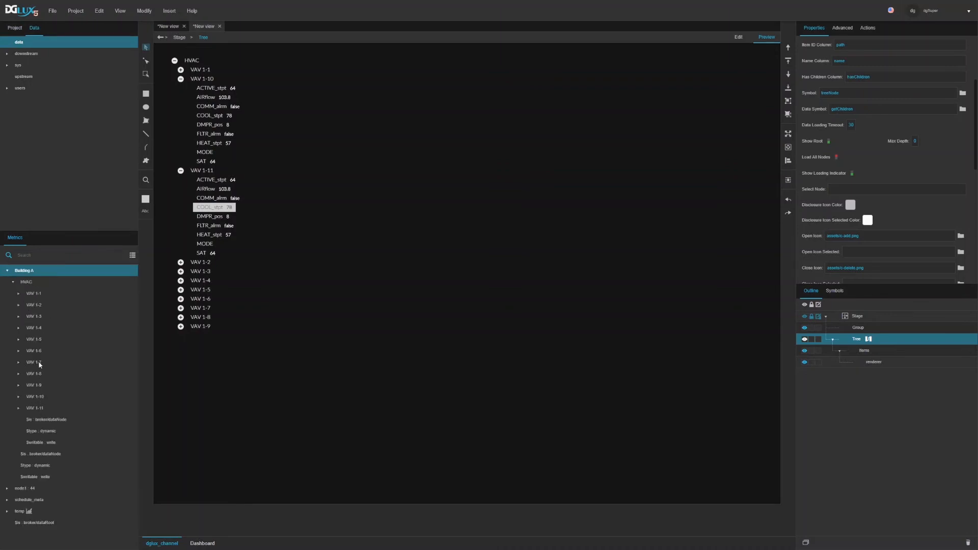
pyautogui.moveTo(40, 365); pyautogui.dragTo(40, 259)
pyautogui.hotkey('ctrl', 'c')
pyautogui.click(872, 191)
pyautogui.hotkey('ctrl', 'v')
pyautogui.press('Return')
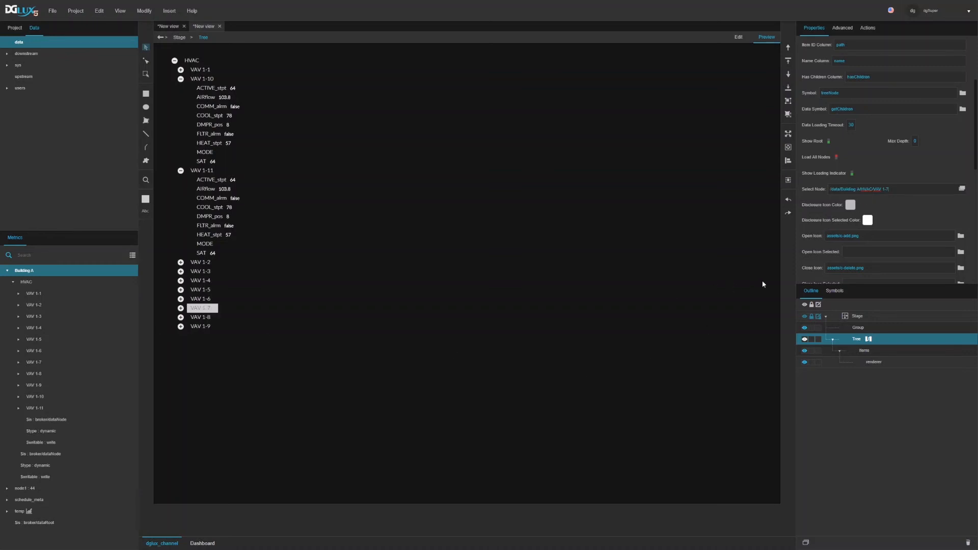
# Switch the Tree to additive multiple selection and test it on ACTIVE_stpt, COMM_alrm and FLTR_alrm under VAV 1-11.
pyautogui.click(849, 336)
pyautogui.scroll(2, 831, 242)
pyautogui.scroll(-6, 843, 101)
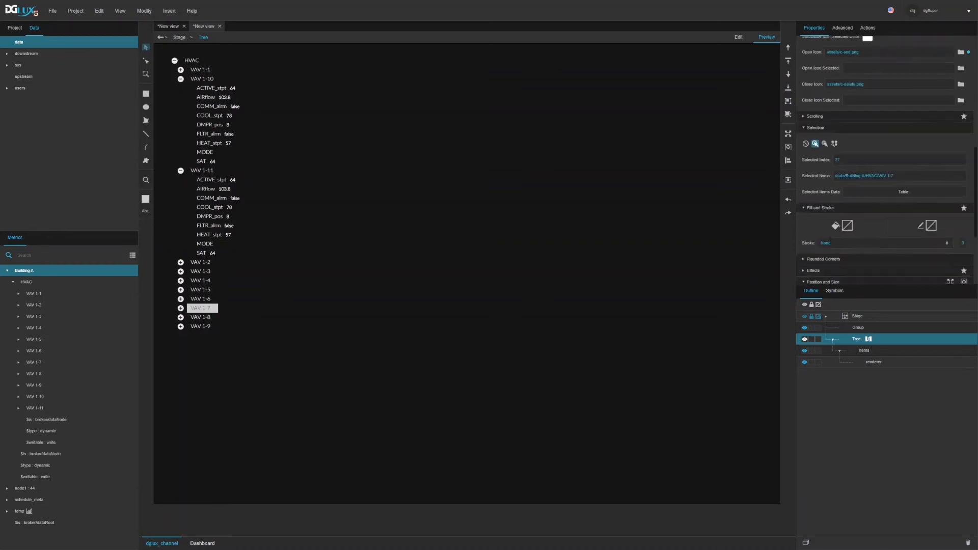
pyautogui.scroll(1, 842, 101)
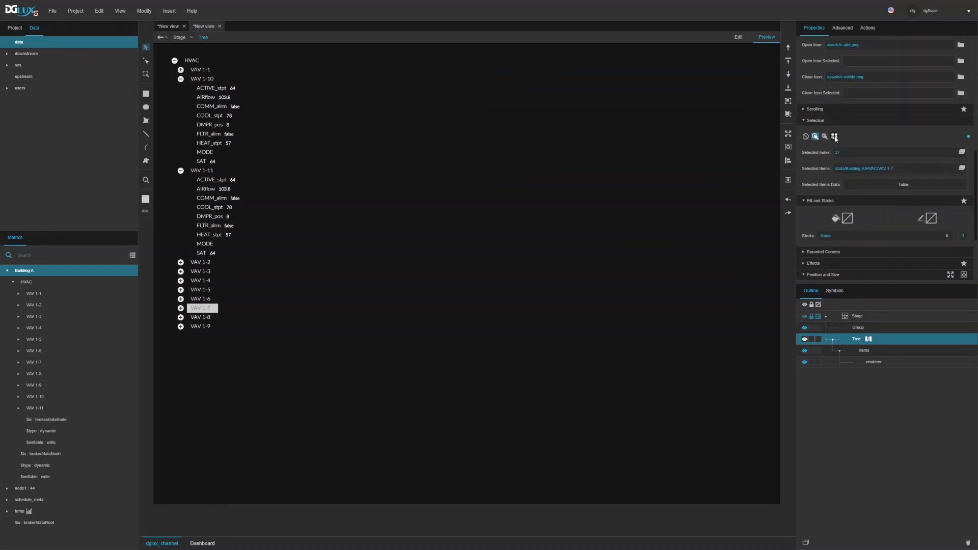
pyautogui.click(834, 136)
pyautogui.click(209, 180)
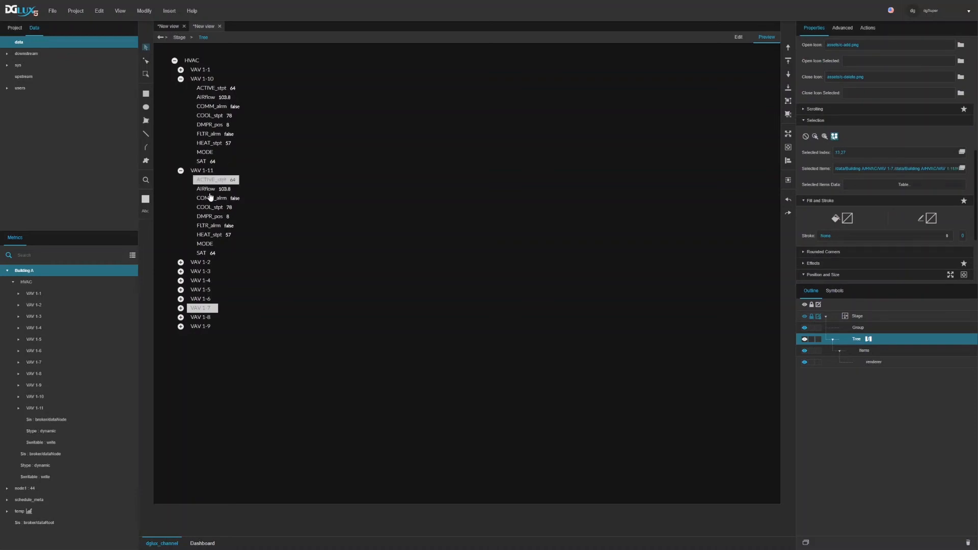
pyautogui.click(210, 199)
pyautogui.click(209, 226)
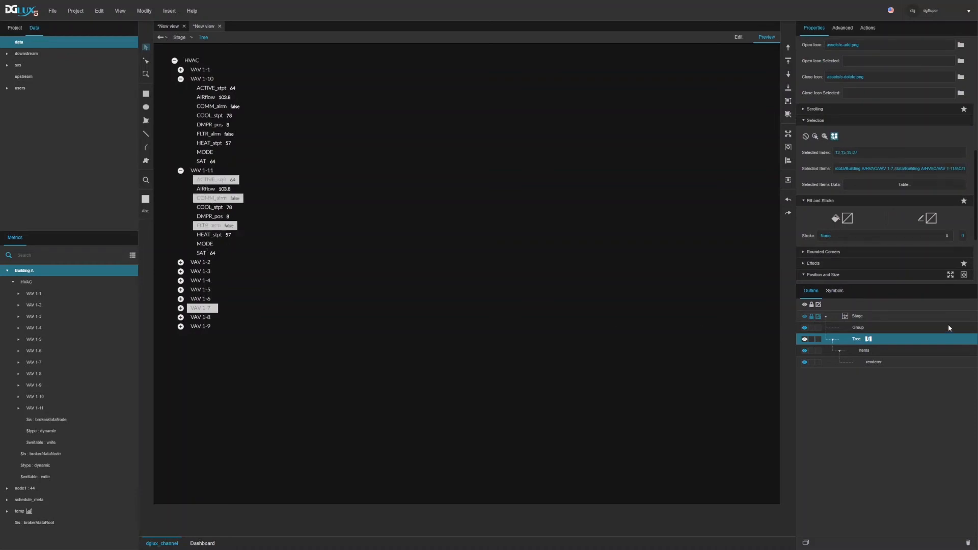
# Review the Tree's selection properties and set the selection mode back to single selection.
pyautogui.scroll(6, 887, 214)
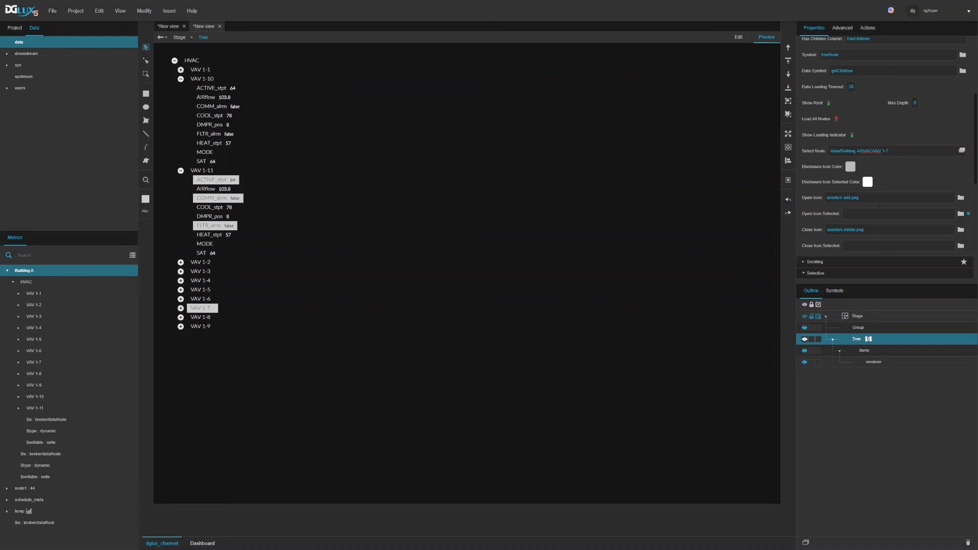
pyautogui.scroll(-5, 883, 210)
pyautogui.scroll(5, 878, 205)
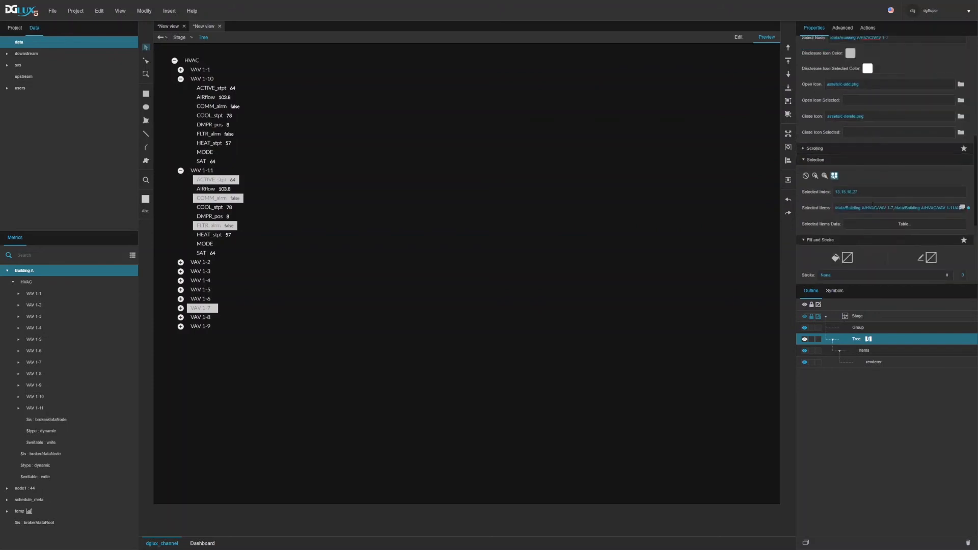
pyautogui.click(816, 175)
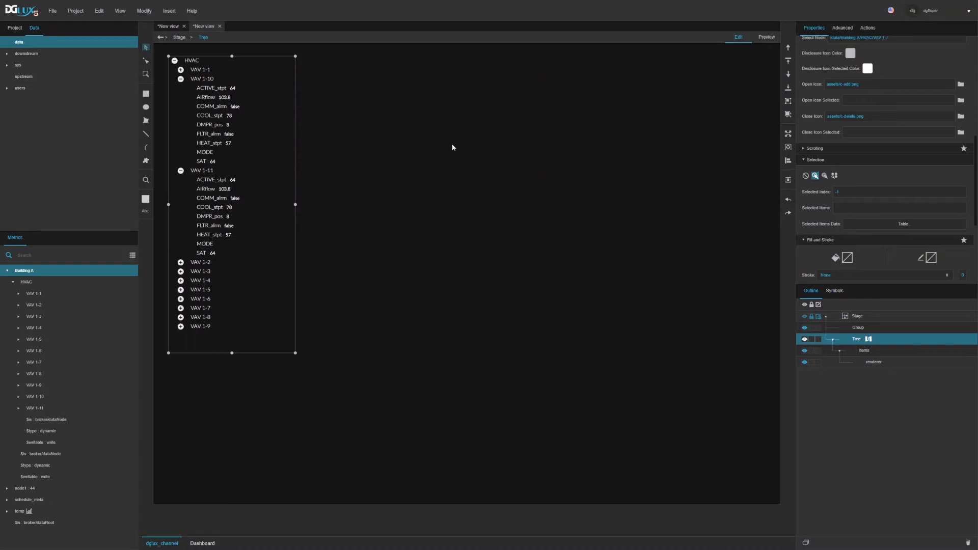
# Insert a Tree Grid component beside the Tree, align its upper edge with the Tree's and stretch it to nearly the Tree's height.
pyautogui.rightClick(384, 73)
pyautogui.moveTo(408, 80)
pyautogui.moveTo(515, 80)
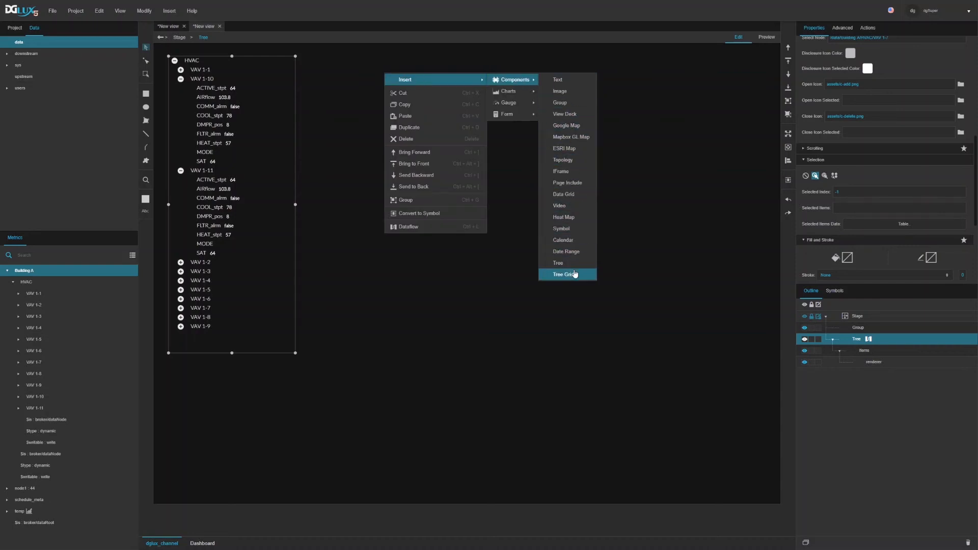
pyautogui.click(564, 274)
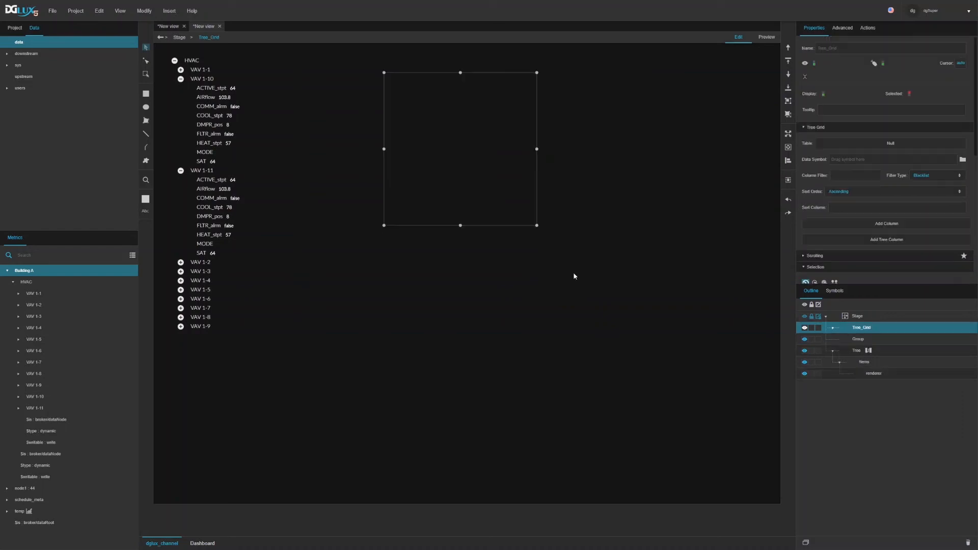
pyautogui.moveTo(469, 141); pyautogui.dragTo(448, 128)
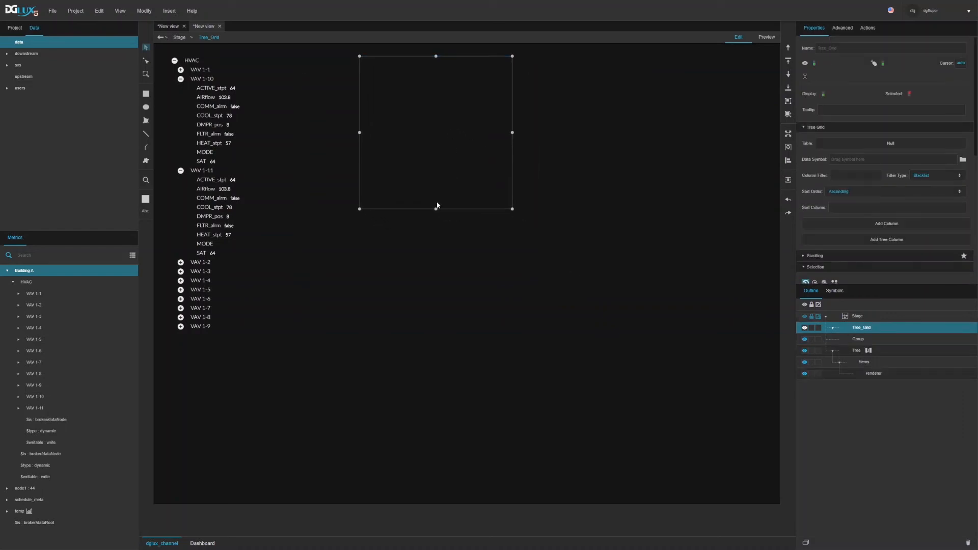
pyautogui.moveTo(435, 209); pyautogui.dragTo(453, 338)
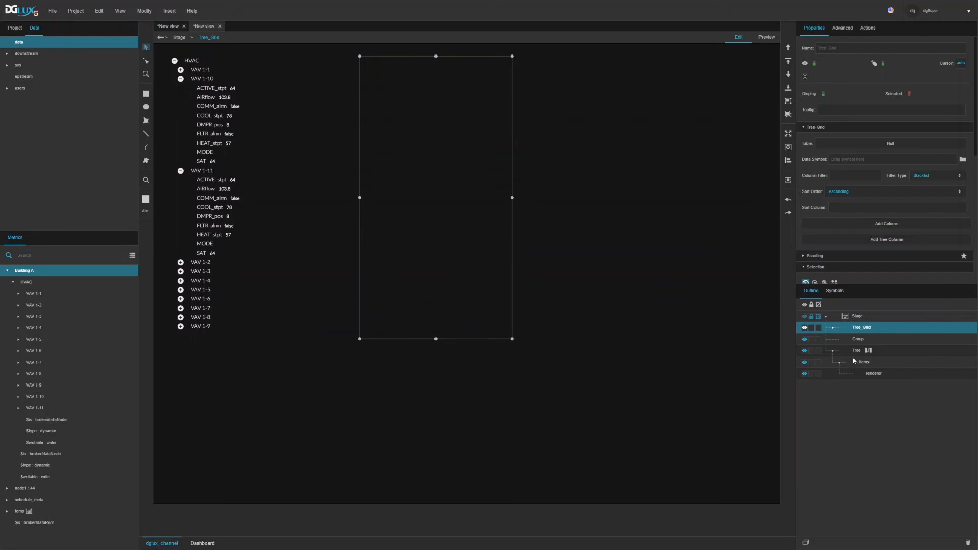
# Bind the output of the table join block in the Tree's dataflow to the Tree Grid's Table property.
pyautogui.click(868, 351)
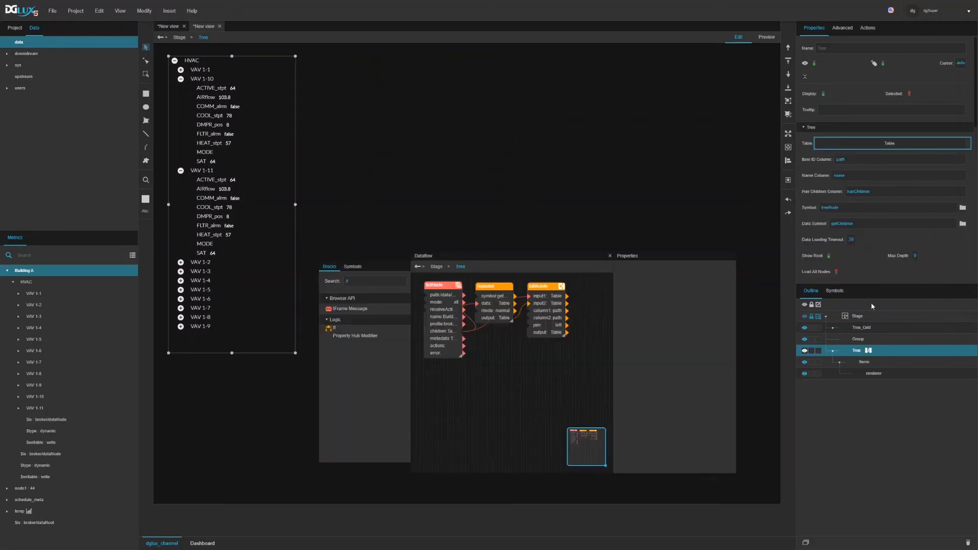
pyautogui.click(860, 329)
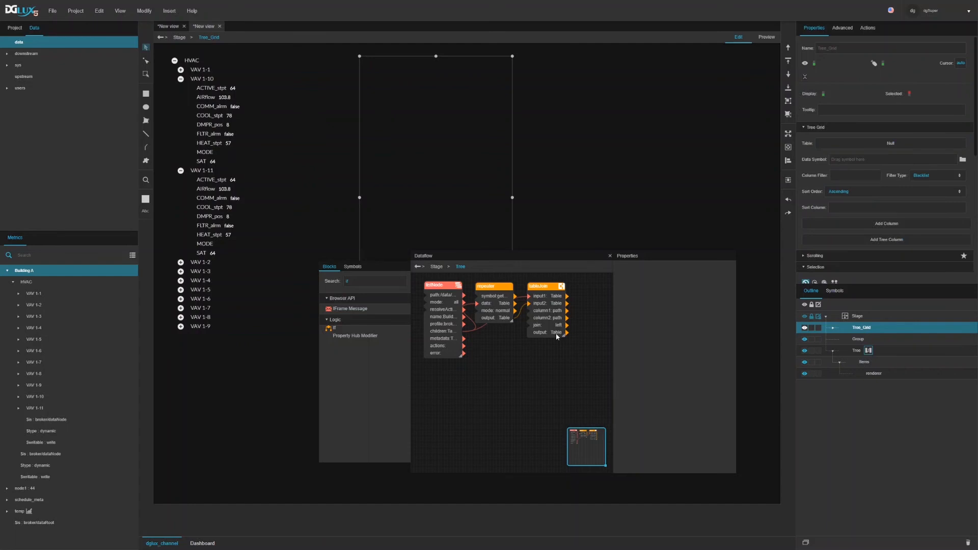
pyautogui.moveTo(567, 333); pyautogui.dragTo(831, 148)
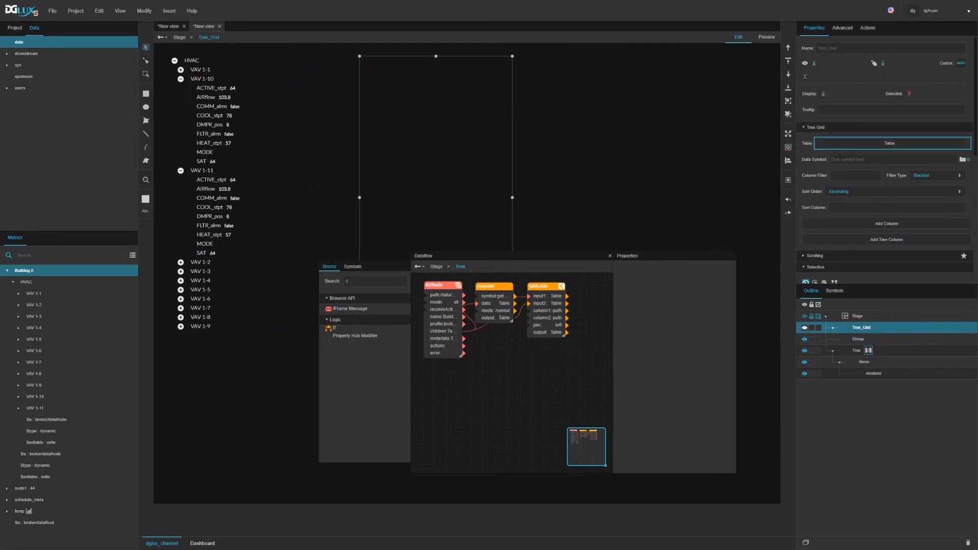
# Assign the getChildren dataflow symbol as the Tree Grid's Data Symbol.
pyautogui.click(835, 291)
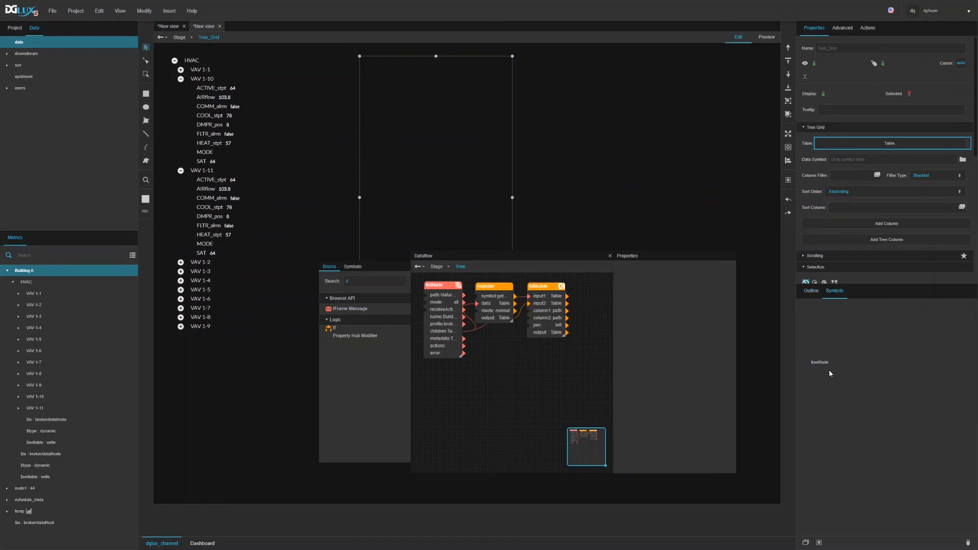
pyautogui.click(353, 267)
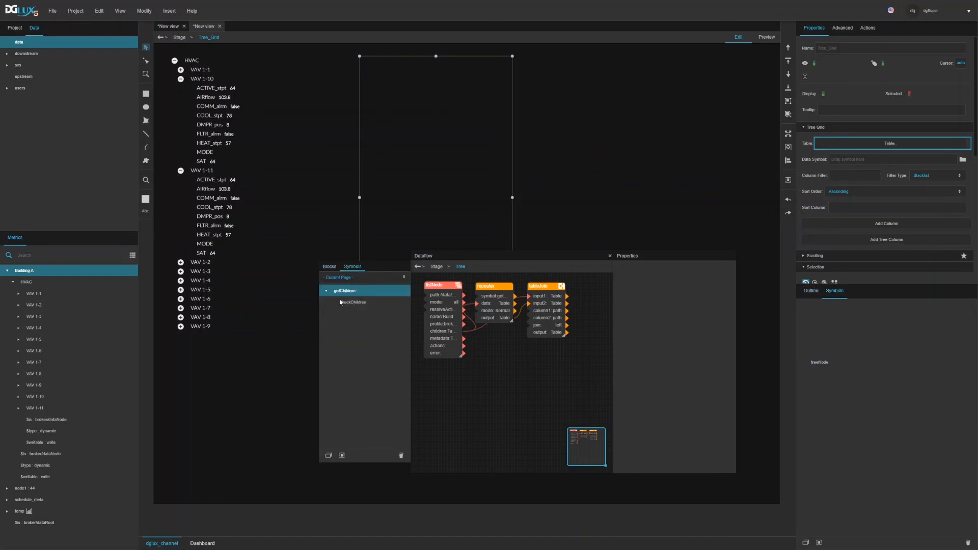
pyautogui.moveTo(337, 293); pyautogui.dragTo(838, 162)
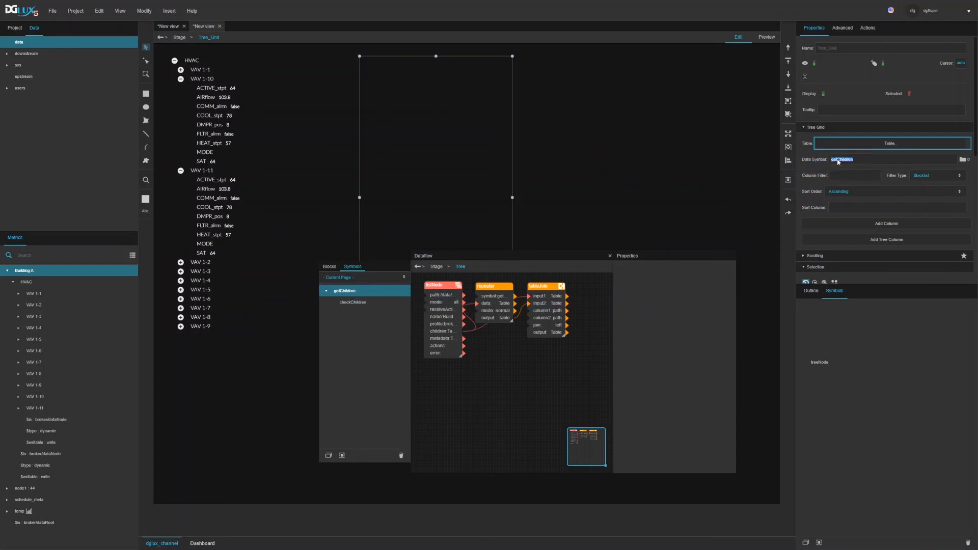
# Add a tree column to the Tree Grid and move the Dataflow window clear of the grid.
pyautogui.click(361, 294)
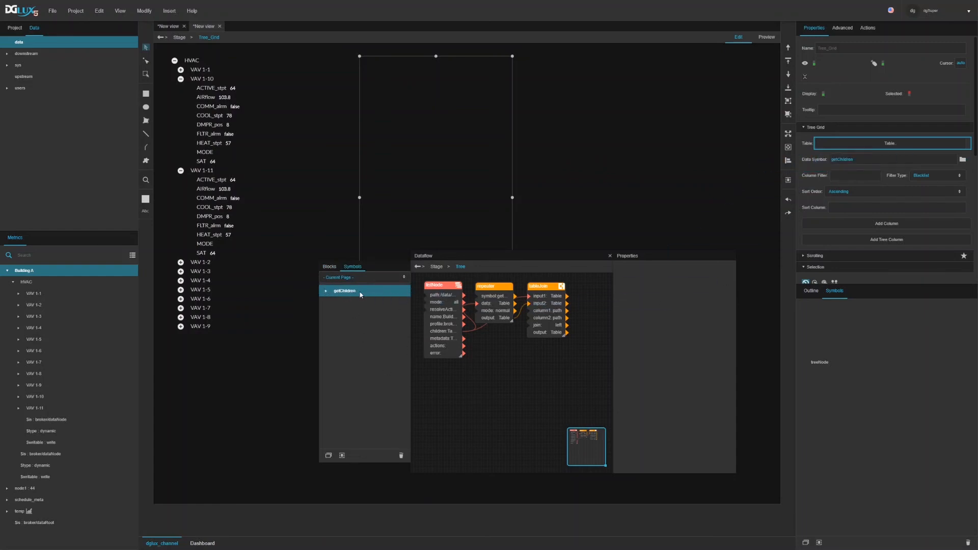
pyautogui.click(811, 294)
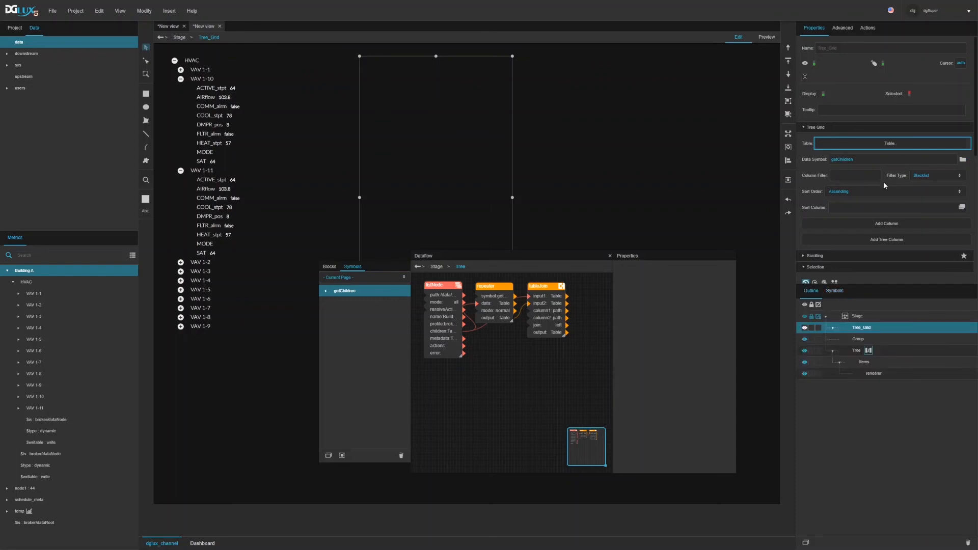
pyautogui.scroll(-1, 891, 199)
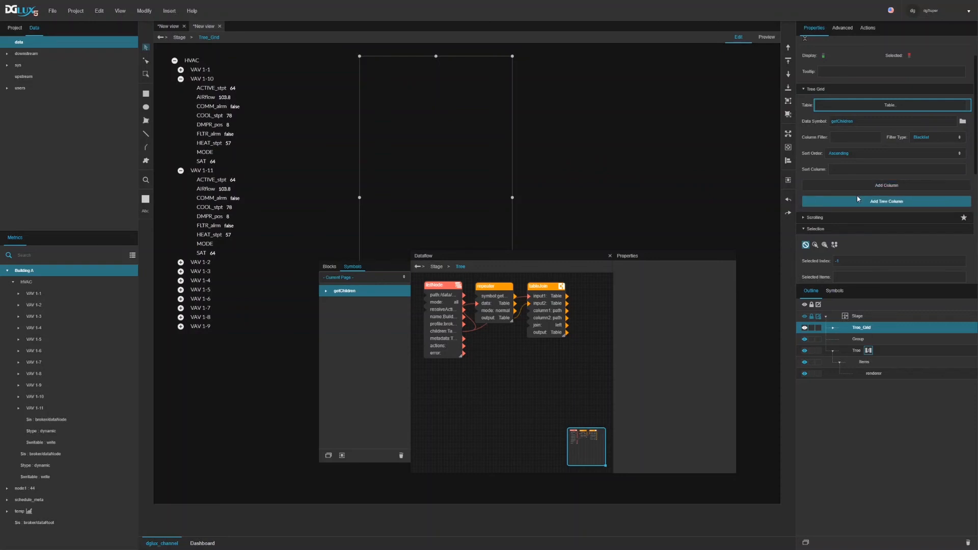
pyautogui.click(859, 199)
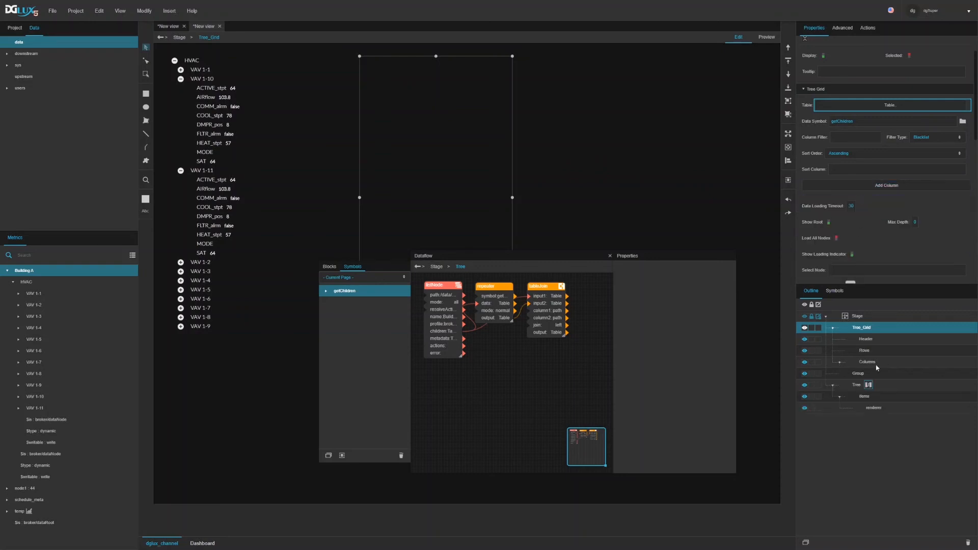
pyautogui.click(866, 397)
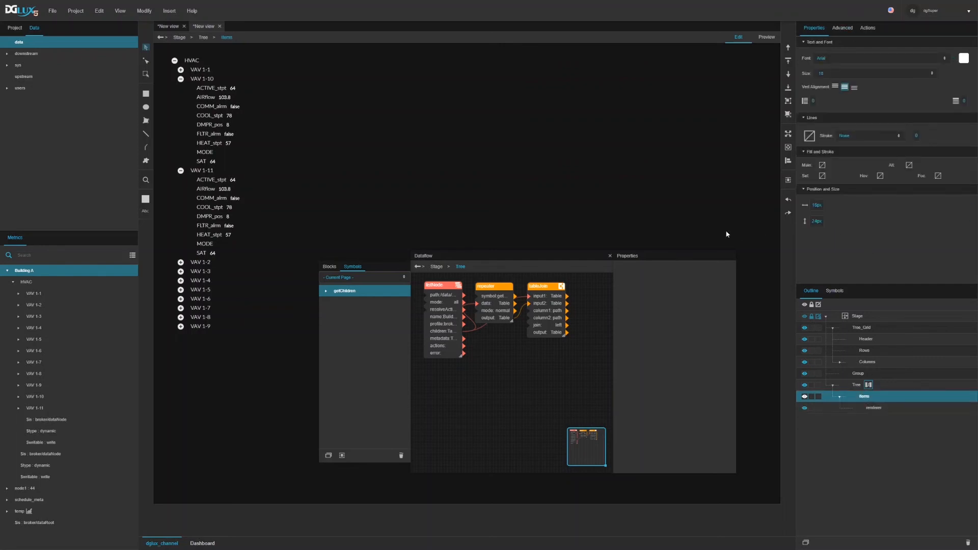
pyautogui.moveTo(599, 260); pyautogui.dragTo(551, 318)
# Set the new tree column's Item ID Column to path, Name Column to name and Has Children Column to hasChildren.
pyautogui.click(841, 362)
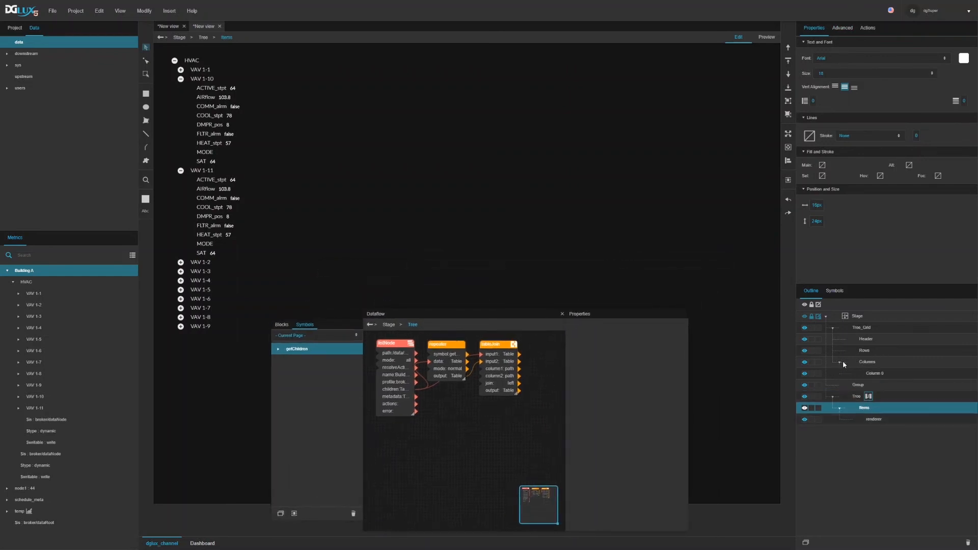
pyautogui.click(861, 362)
pyautogui.click(875, 374)
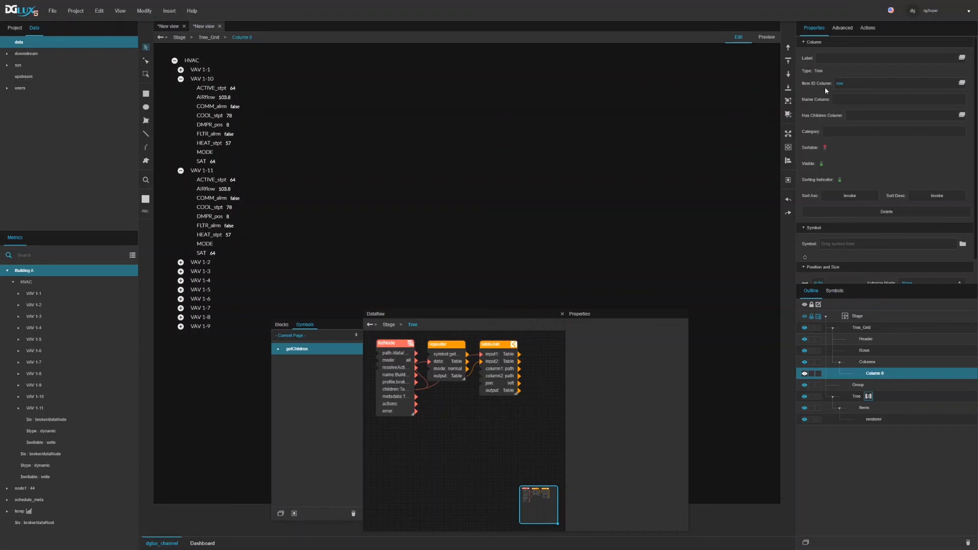
pyautogui.doubleClick(843, 83)
pyautogui.write('path')
pyautogui.doubleClick(855, 99)
pyautogui.write('name')
pyautogui.write('hasChildren')
# Label the Tree Grid's tree column navigation.
pyautogui.click(833, 59)
pyautogui.write('navigation')
pyautogui.press('Return')
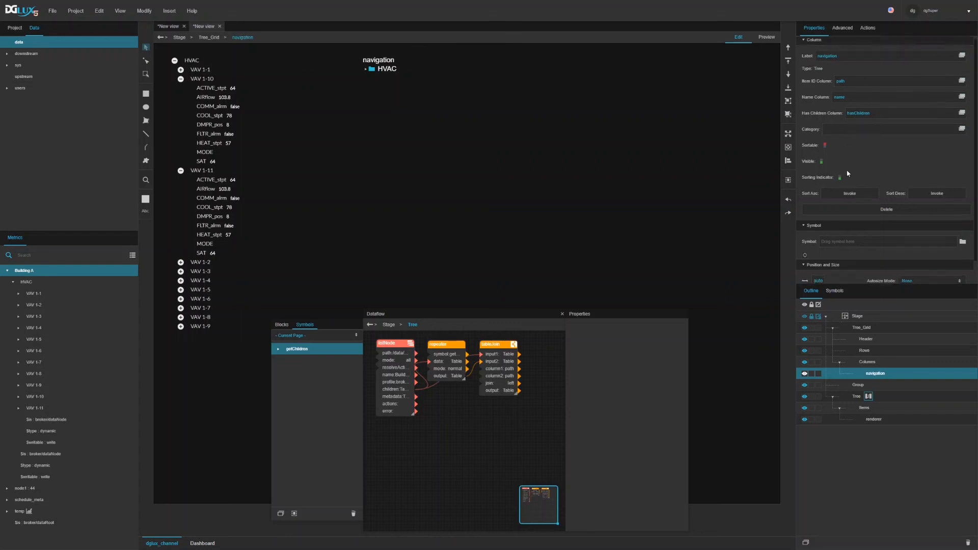
# Assign the treeNode symbol as the navigation column's Symbol.
pyautogui.scroll(-1, 827, 209)
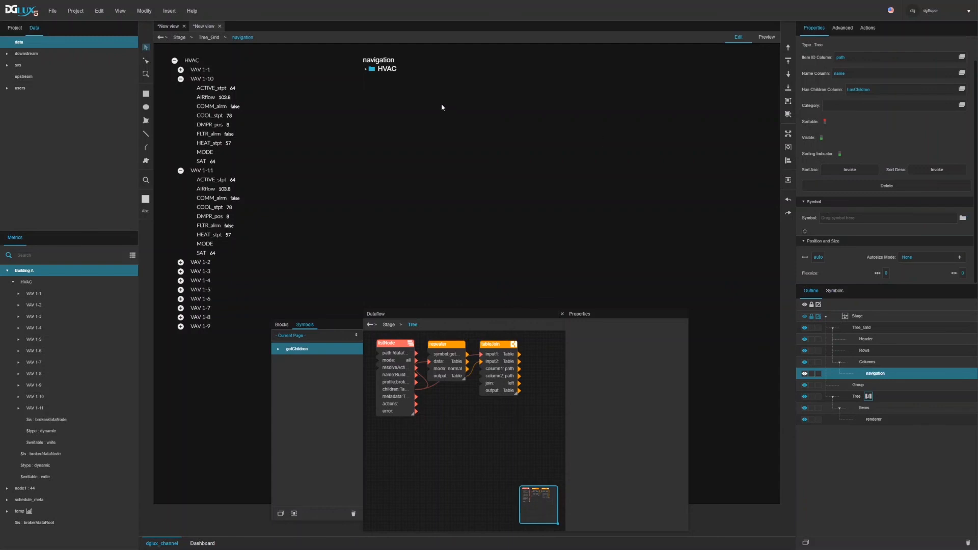
pyautogui.click(835, 291)
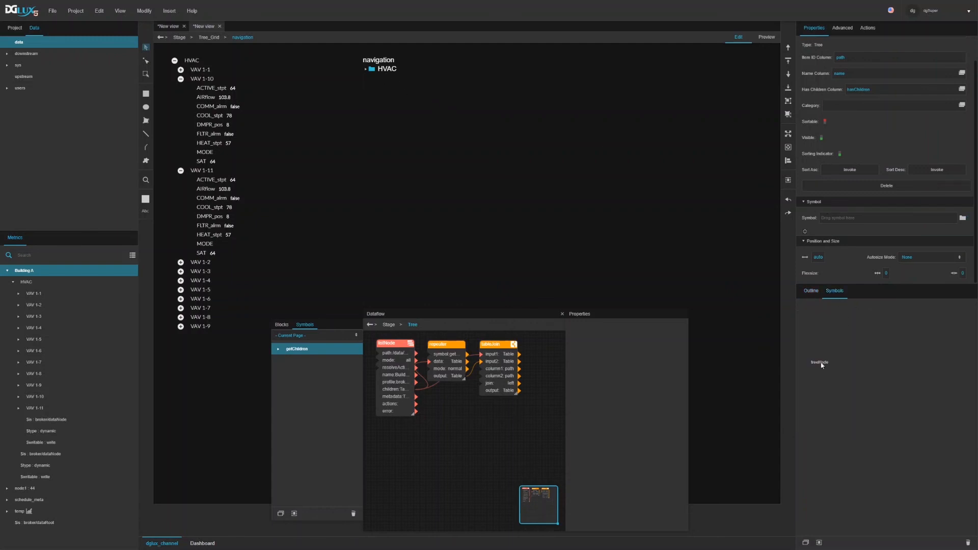
pyautogui.moveTo(819, 365); pyautogui.dragTo(830, 218)
pyautogui.click(811, 295)
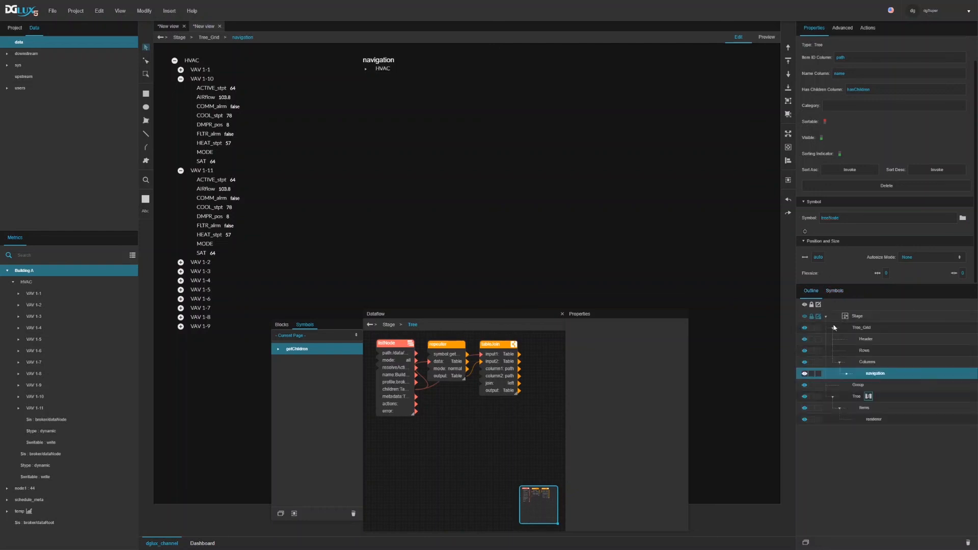
# Preview the Tree Grid, expanding the HVAC node and its VAV 1-1 child, and return to editing.
pyautogui.click(767, 38)
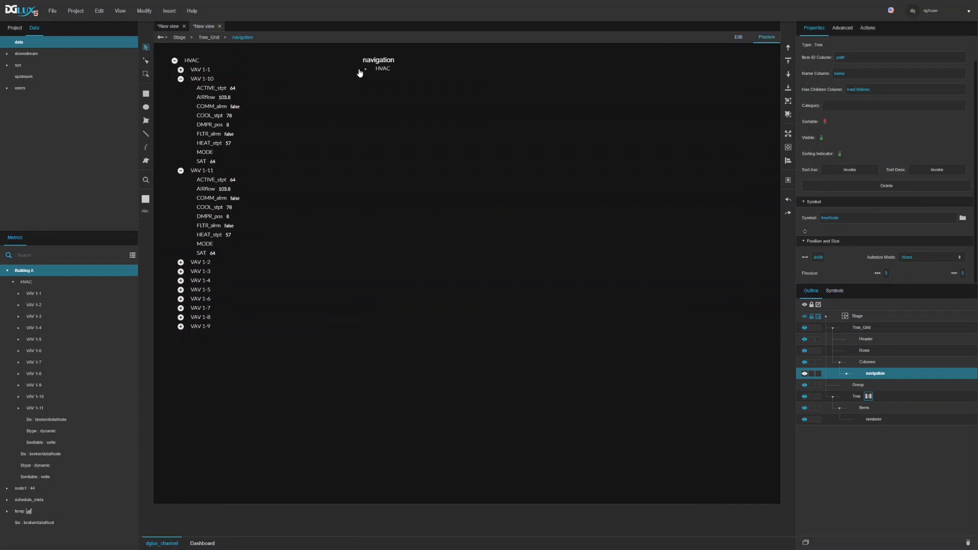
pyautogui.click(366, 68)
pyautogui.click(372, 78)
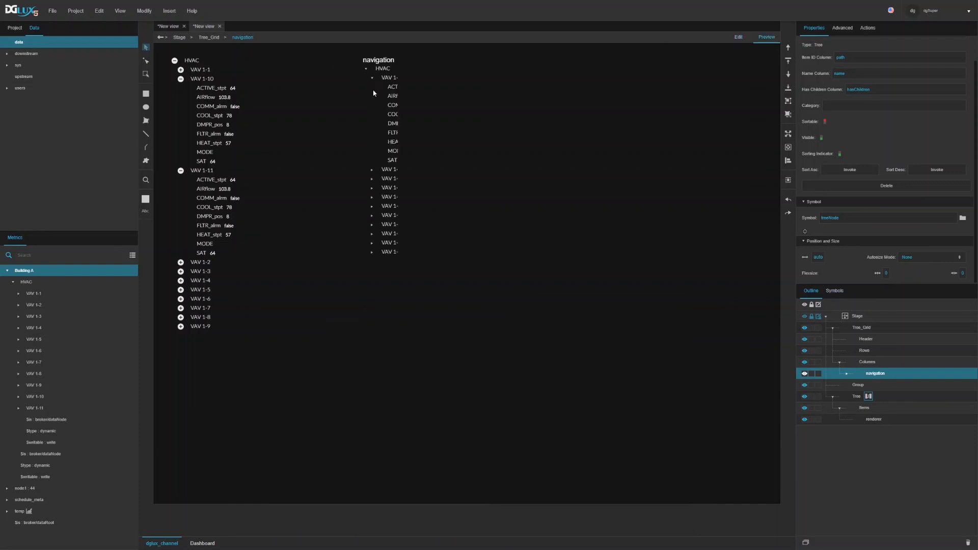
pyautogui.click(738, 38)
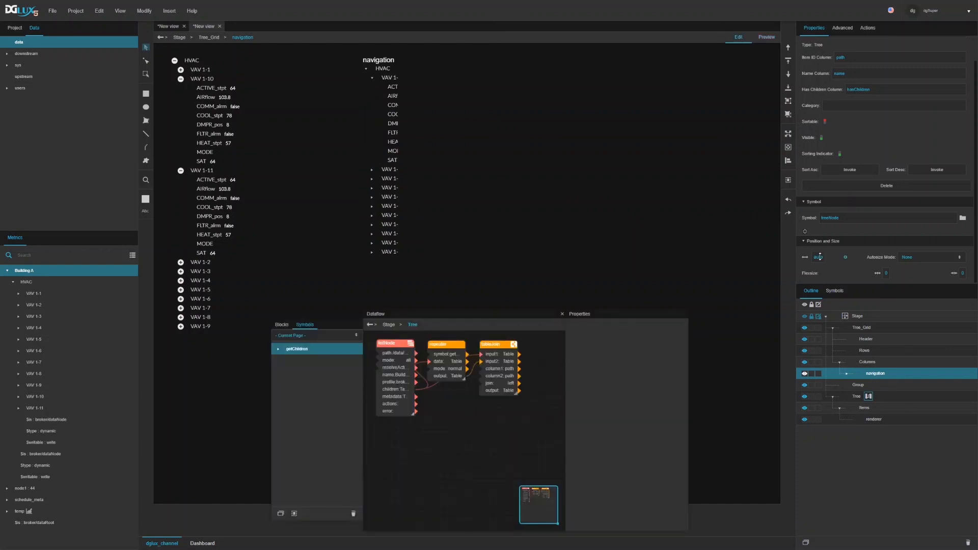
# Set the navigation column's width to 100 and both Flexsize values to 1, keep Autosize Mode at None, and preview the grid.
pyautogui.click(818, 259)
pyautogui.write('100')
pyautogui.click(910, 260)
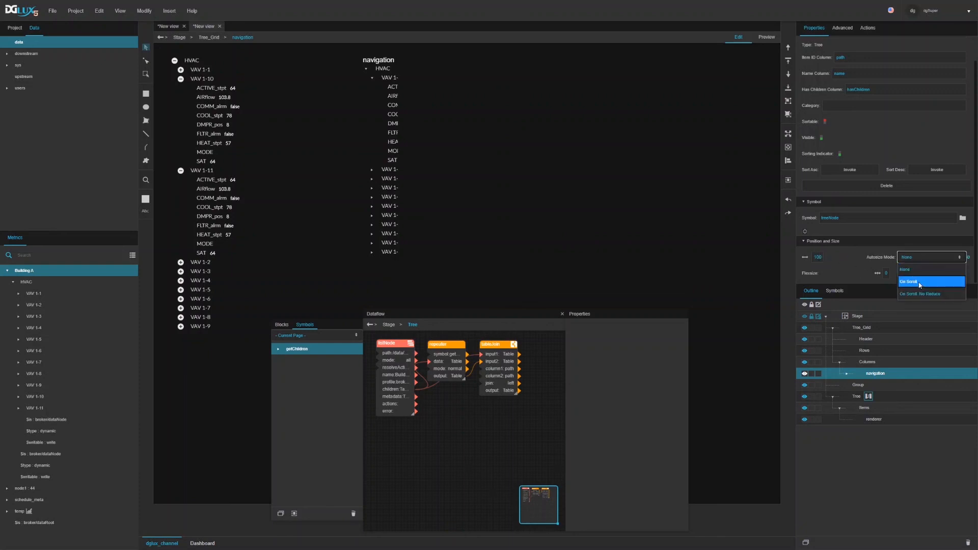
pyautogui.click(904, 273)
pyautogui.click(886, 273)
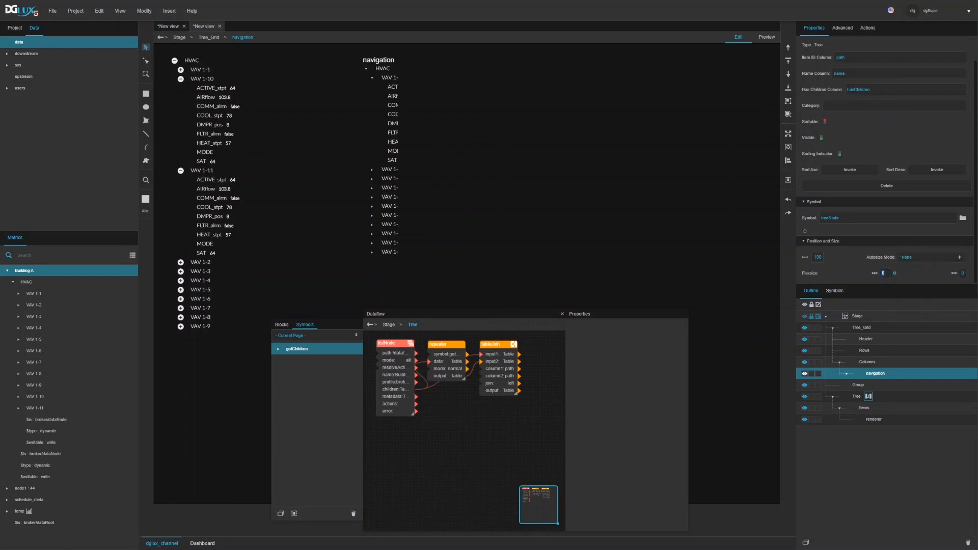
pyautogui.click(961, 273)
pyautogui.write('1')
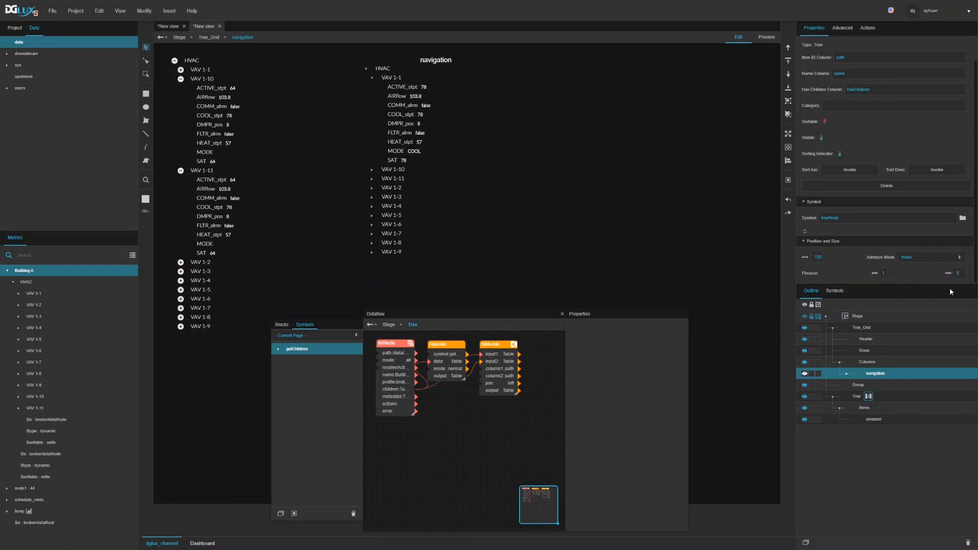
pyautogui.click(951, 292)
pyautogui.click(766, 37)
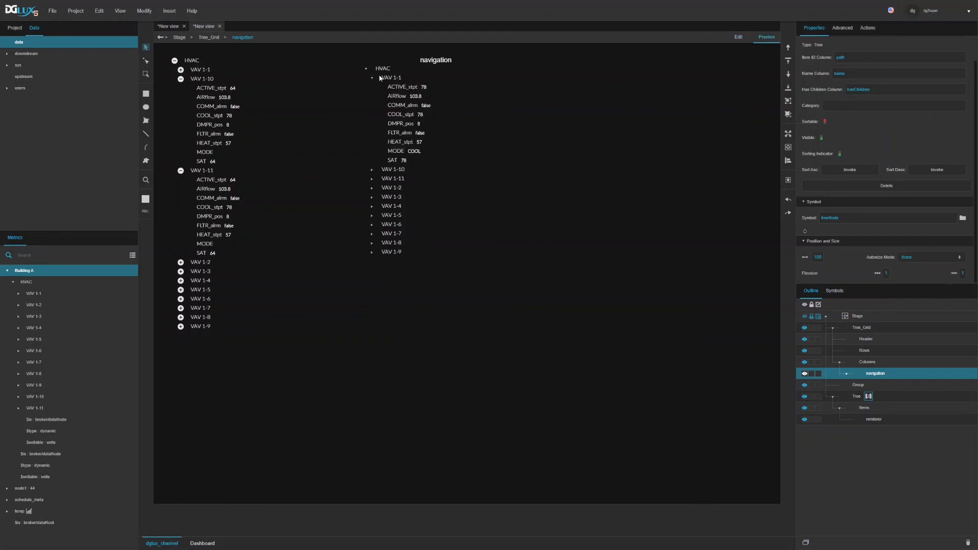
pyautogui.click(738, 37)
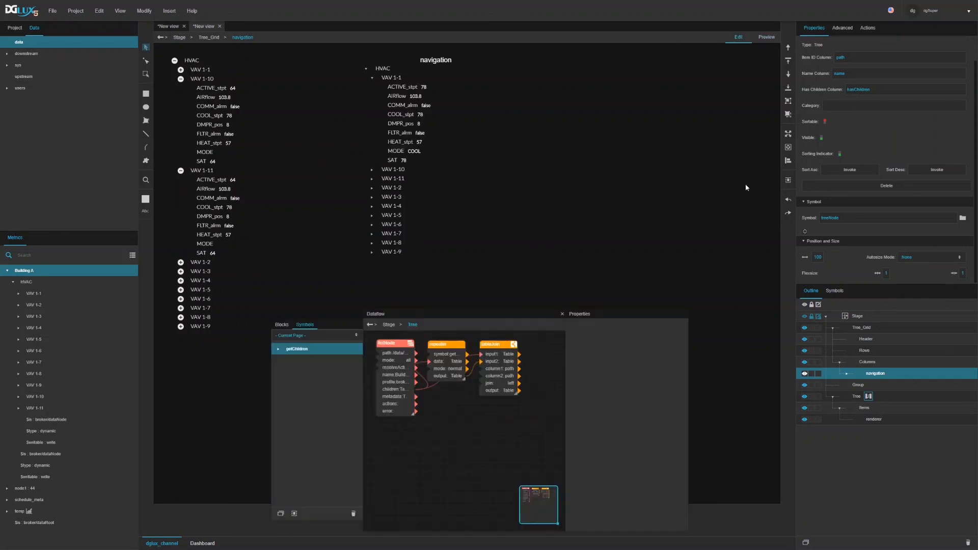
# Add a regular column to the Tree Grid.
pyautogui.click(857, 327)
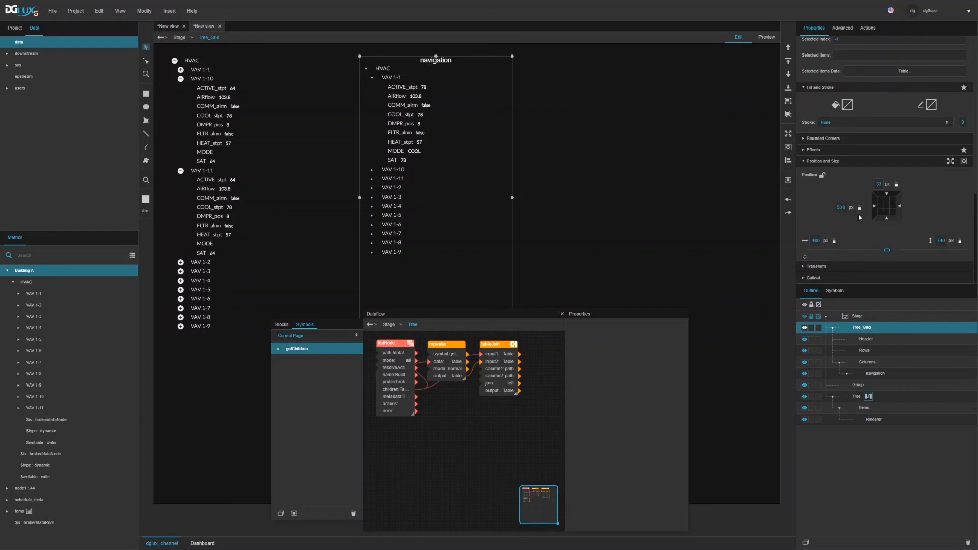
pyautogui.scroll(5, 864, 252)
pyautogui.scroll(4, 867, 201)
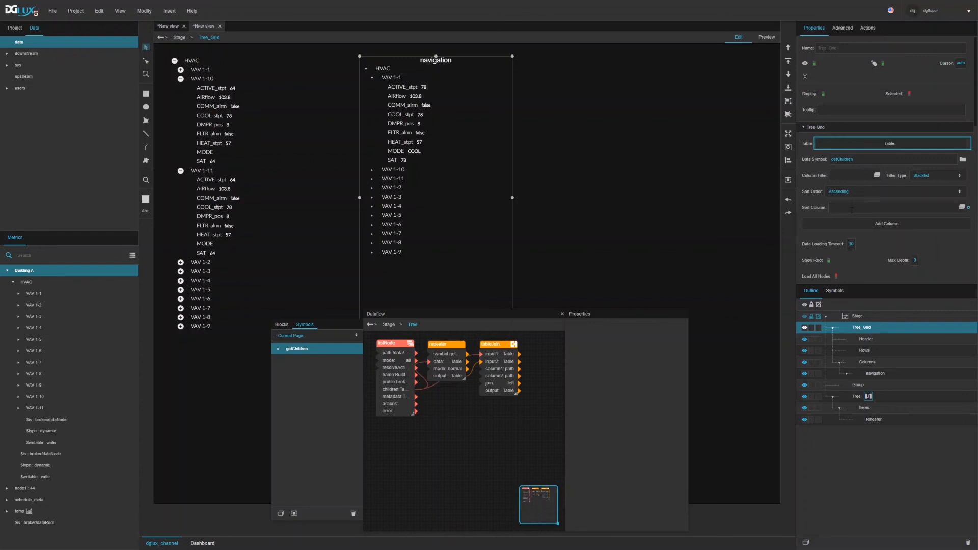
pyautogui.scroll(-3, 848, 196)
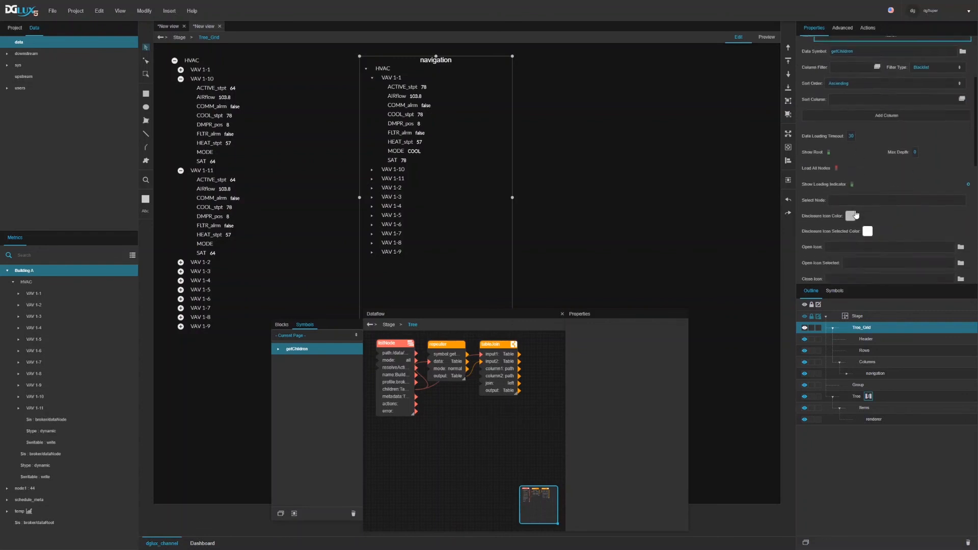
pyautogui.click(864, 106)
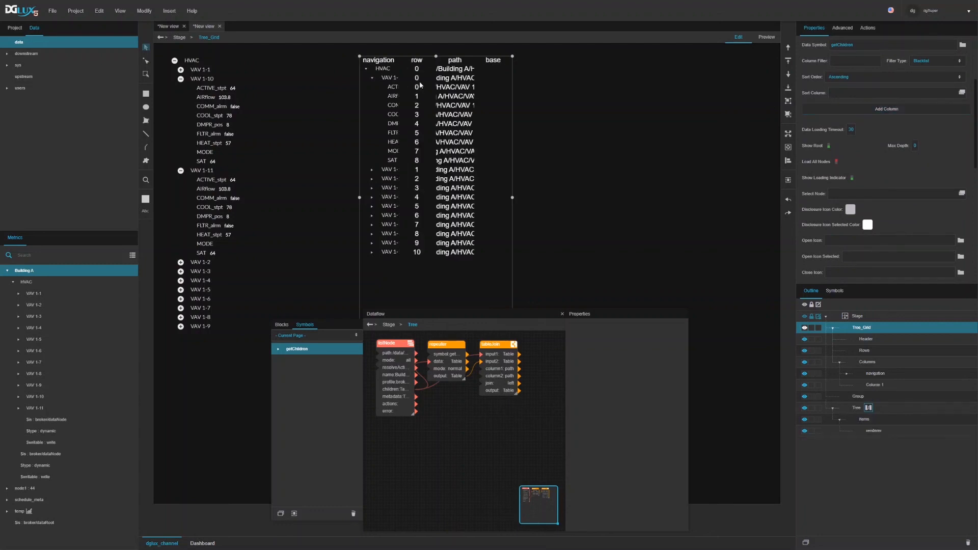
# Set the new regular column's type to Name, its label to value and its selector to value.
pyautogui.click(879, 386)
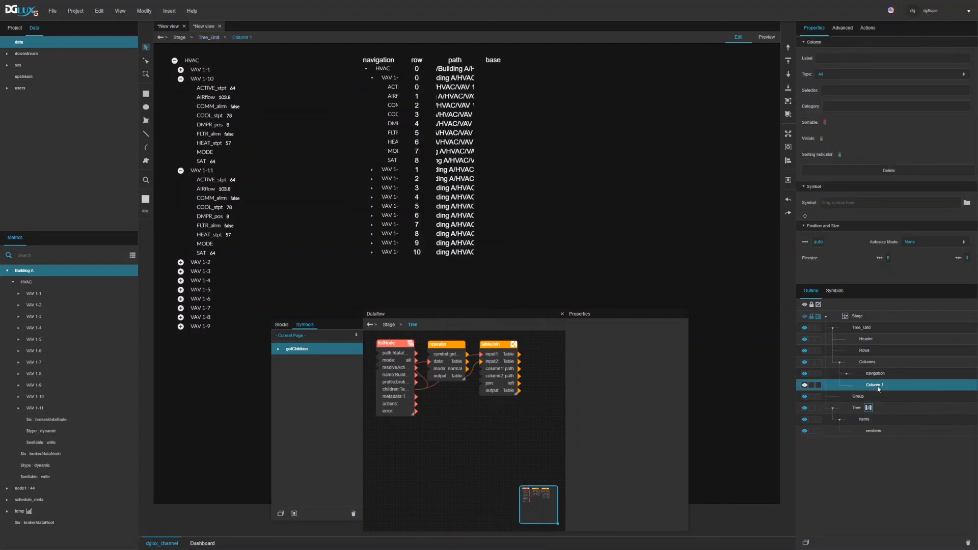
pyautogui.click(825, 75)
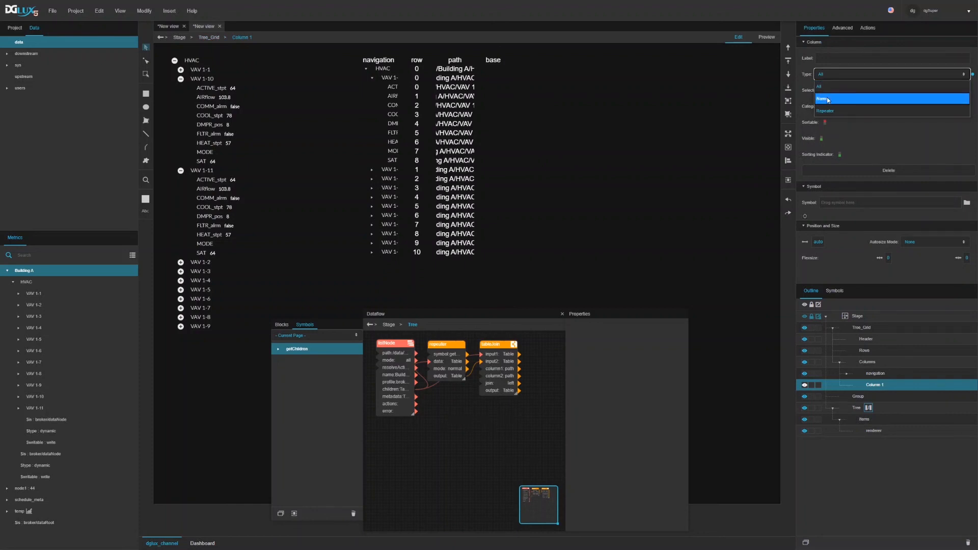
pyautogui.click(828, 99)
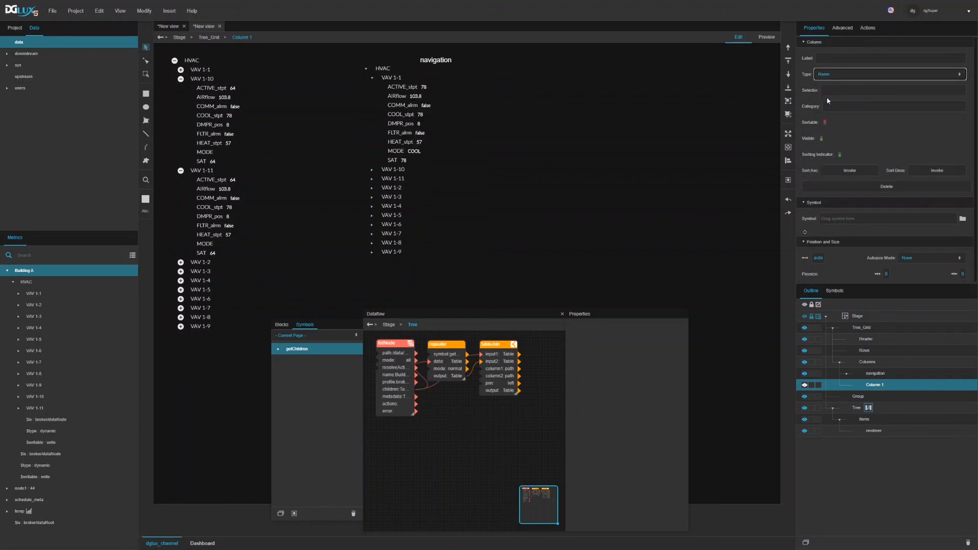
pyautogui.click(835, 59)
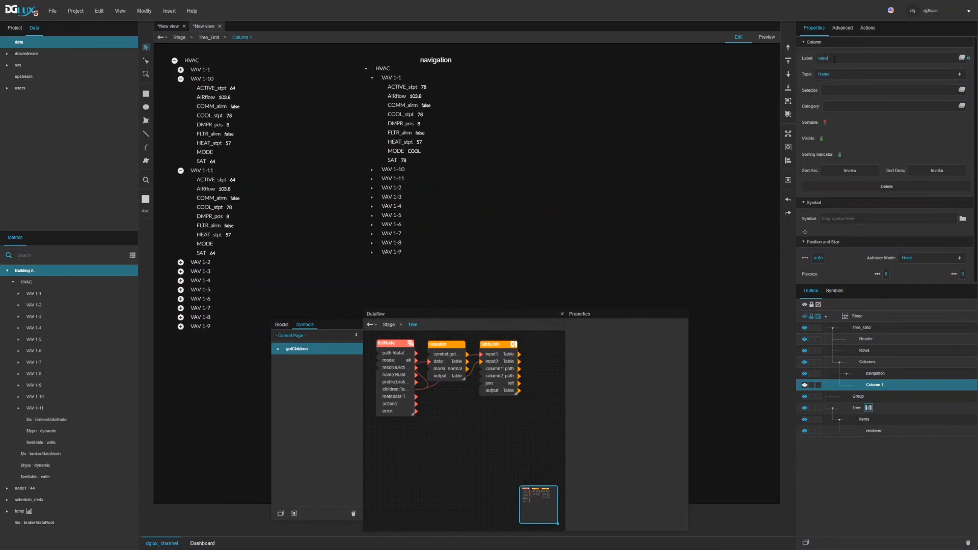
pyautogui.press('Return')
pyautogui.press('Return')
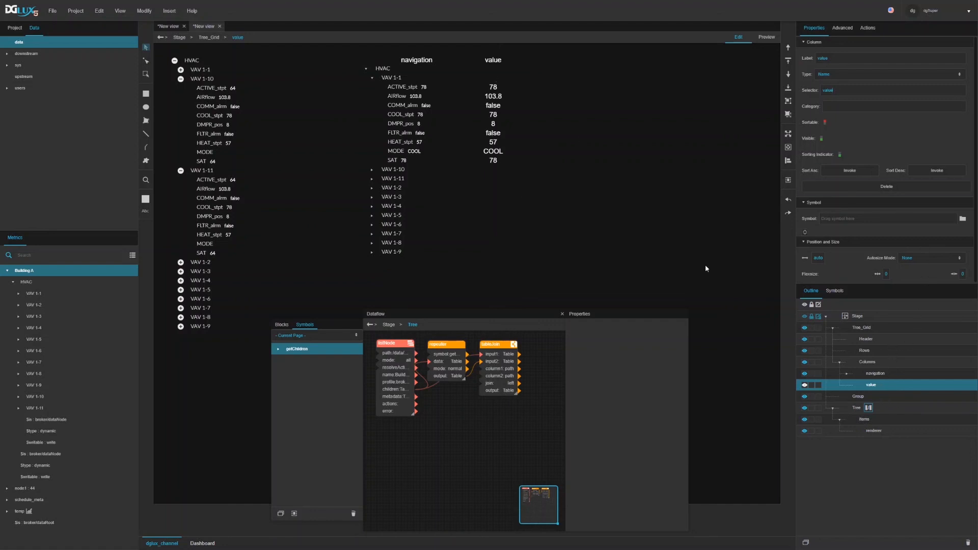
# Format the Tree Grid's rows in LatoLight, size 14, with left horizontal alignment.
pyautogui.click(865, 352)
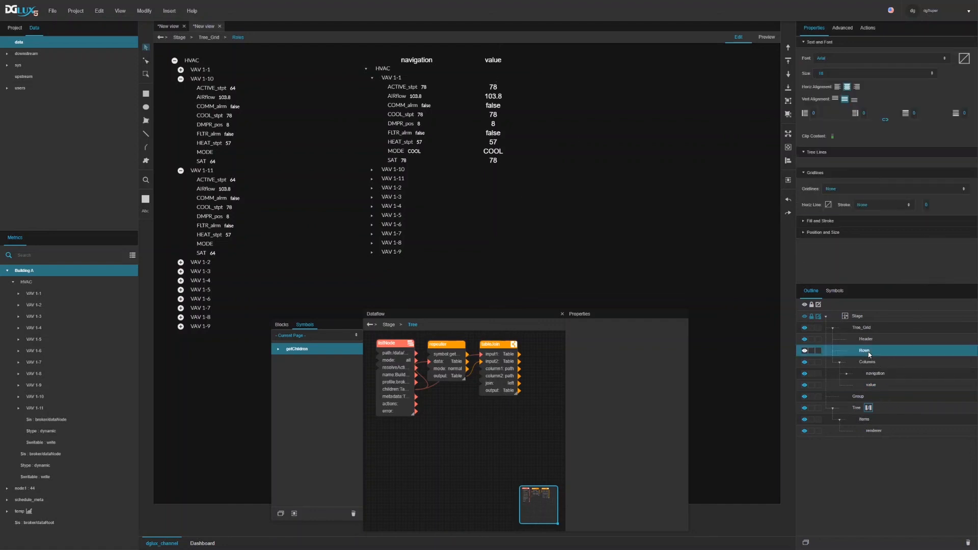
pyautogui.click(830, 75)
pyautogui.click(827, 60)
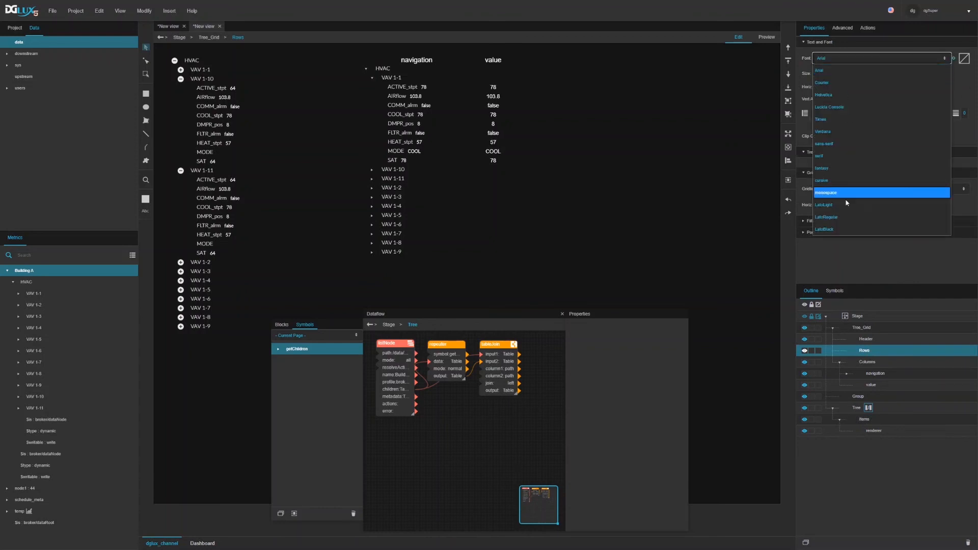
pyautogui.click(835, 206)
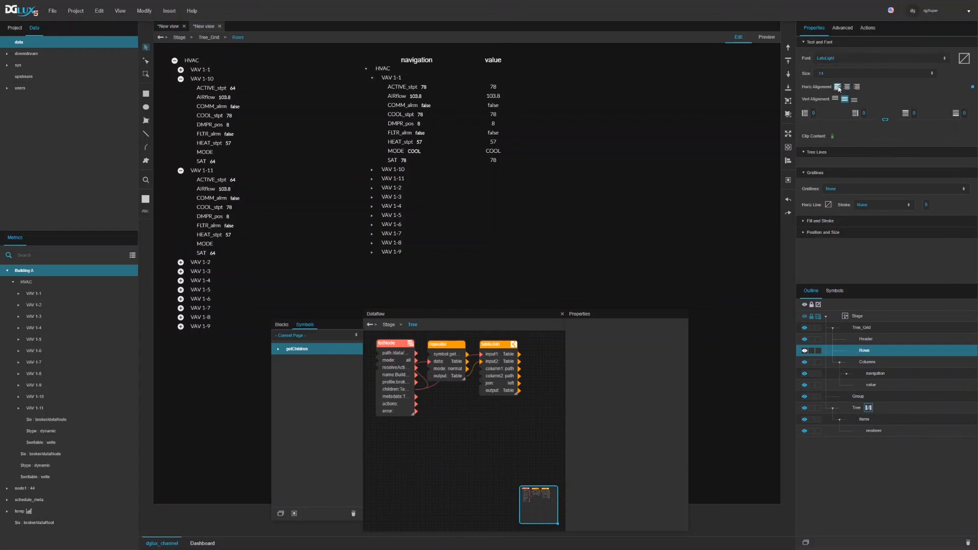
# Left-align the Tree Grid's header text and set the header height to 40.
pyautogui.click(865, 340)
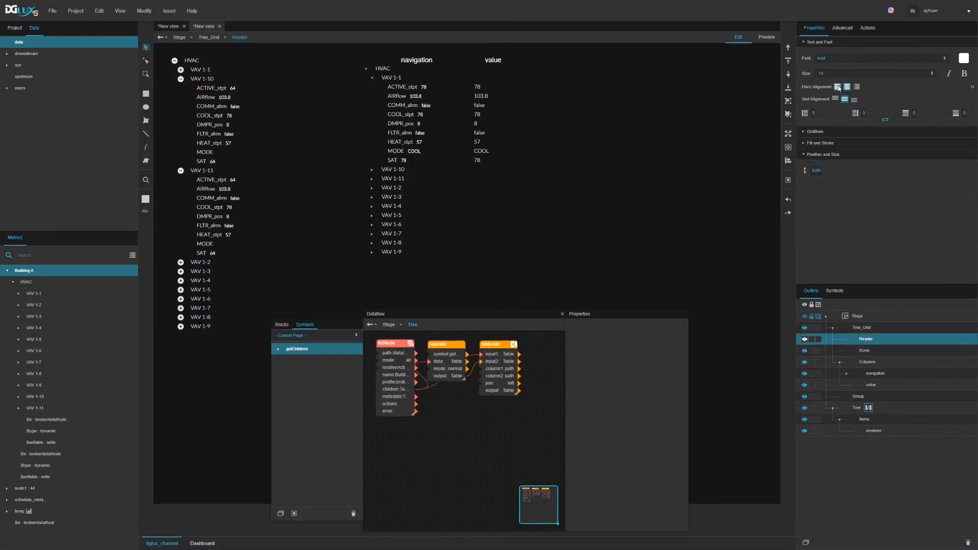
pyautogui.click(839, 87)
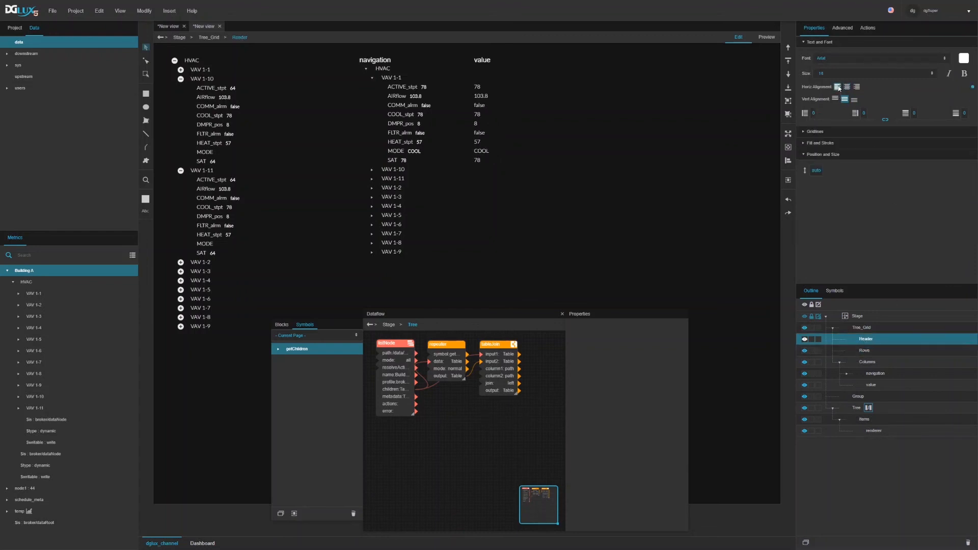
pyautogui.click(818, 171)
pyautogui.press('Return')
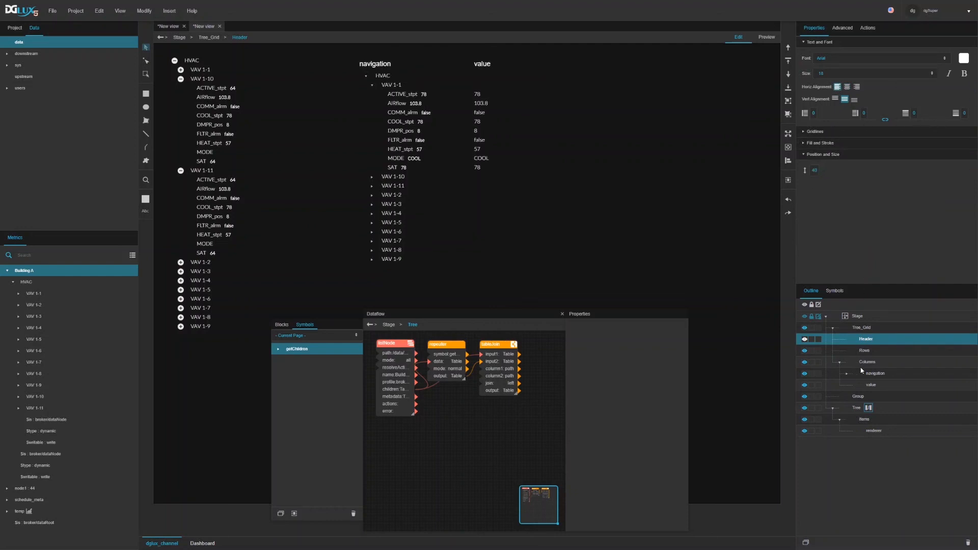
# Set the height of the Tree Grid's rows to 30 px.
pyautogui.click(871, 350)
pyautogui.click(823, 232)
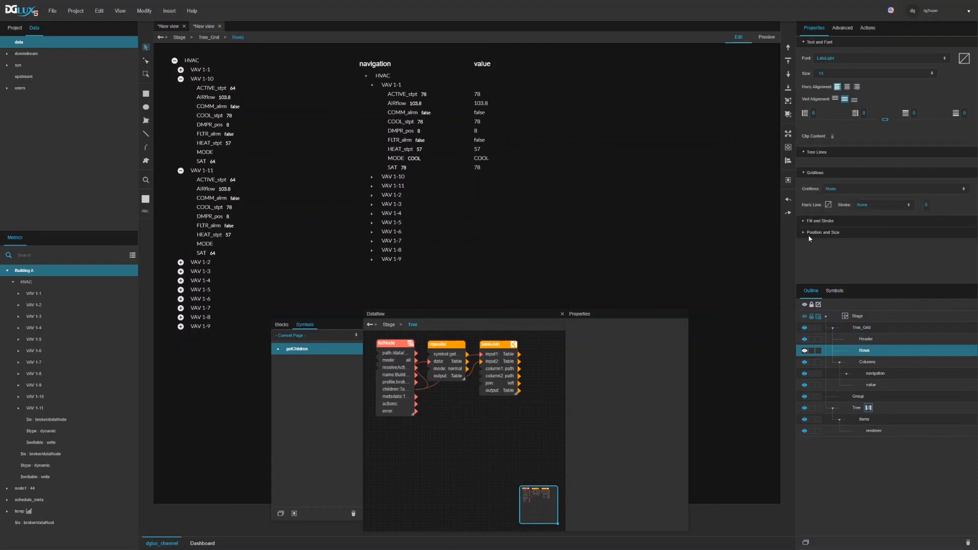
pyautogui.doubleClick(815, 259)
pyautogui.write('30')
pyautogui.press('Return')
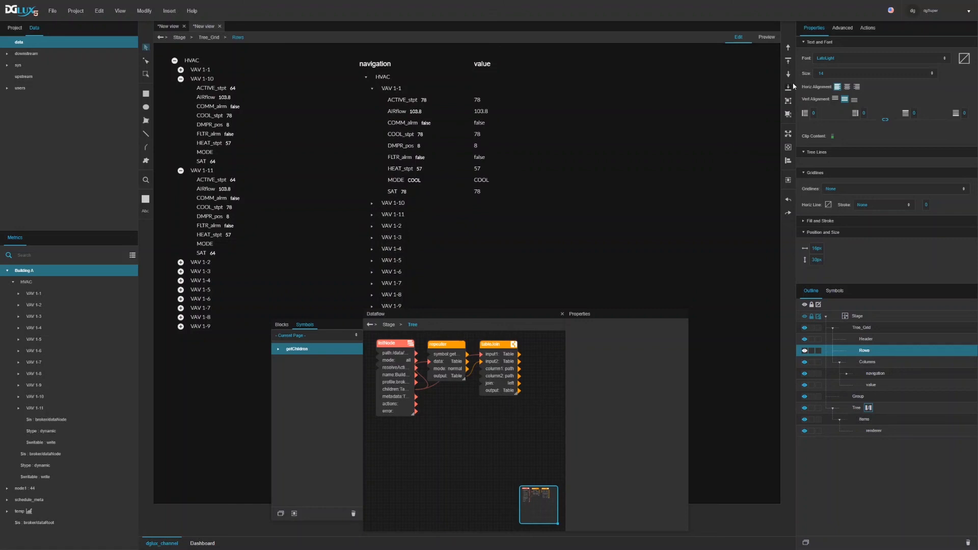
# Preview the Tree Grid with VAV 1-10 expanded, return to editing and close the Dataflow window.
pyautogui.click(771, 38)
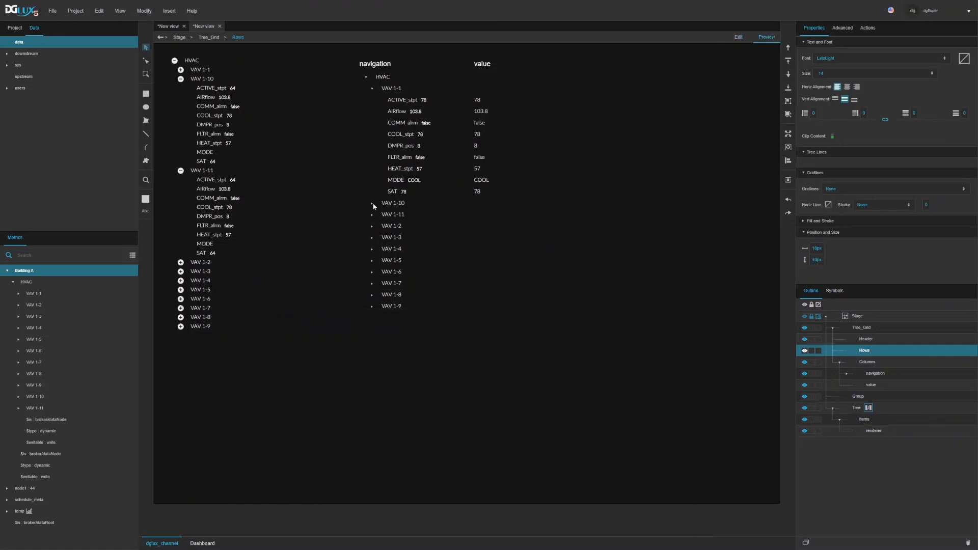
pyautogui.click(379, 204)
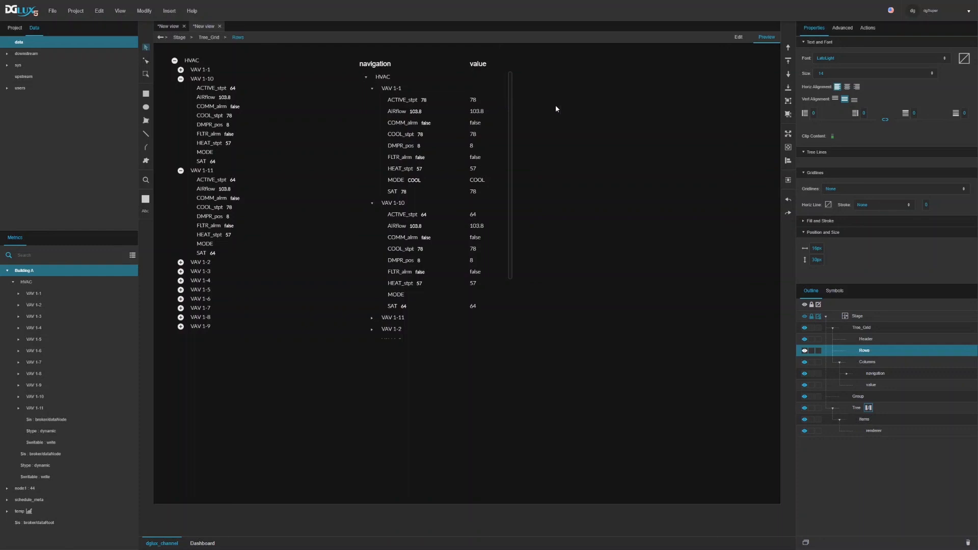
pyautogui.click(740, 38)
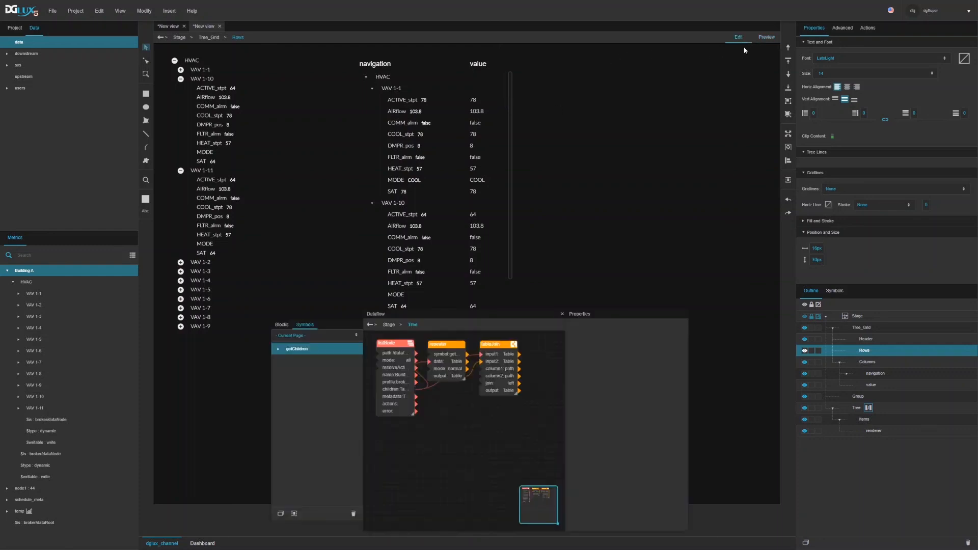
pyautogui.click(563, 313)
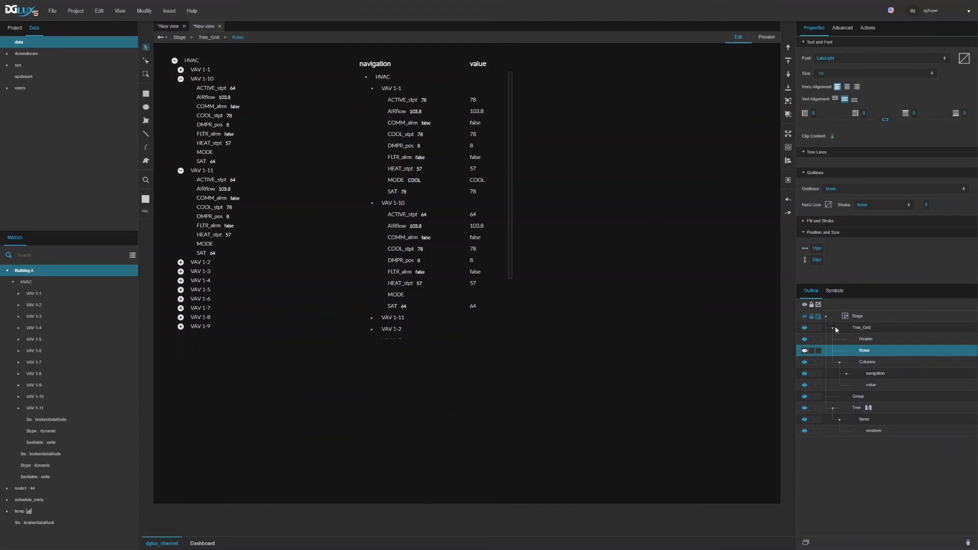
# Enable single-item selection on the Tree Grid.
pyautogui.click(863, 326)
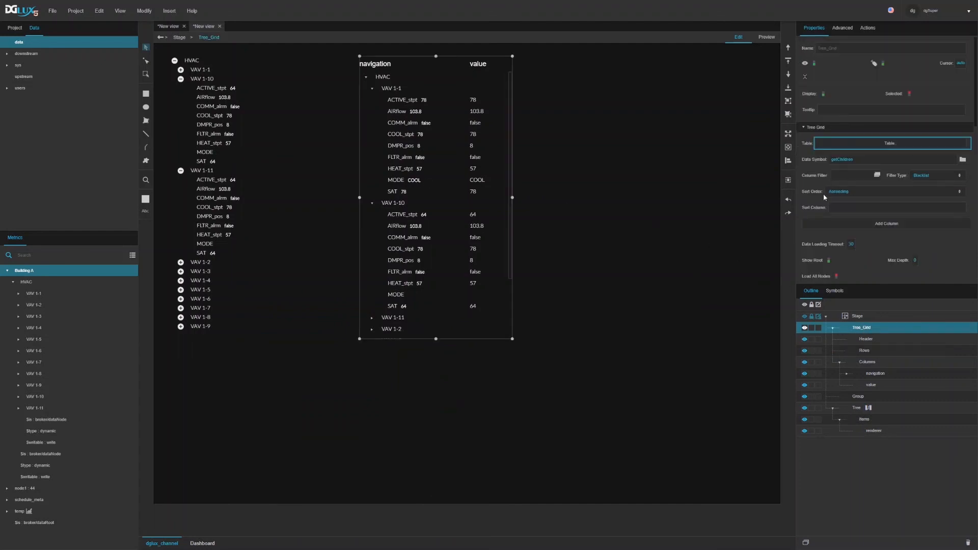
pyautogui.scroll(-3, 862, 199)
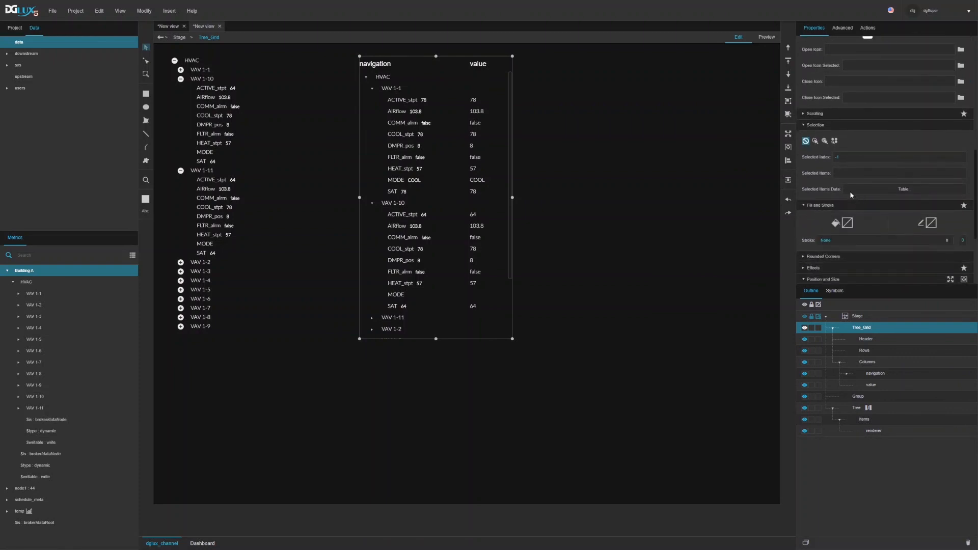
pyautogui.click(818, 142)
# Preview the page and test row selection in the Tree Grid, ending on ACTIVE_stpt under VAV 1-1.
pyautogui.click(767, 37)
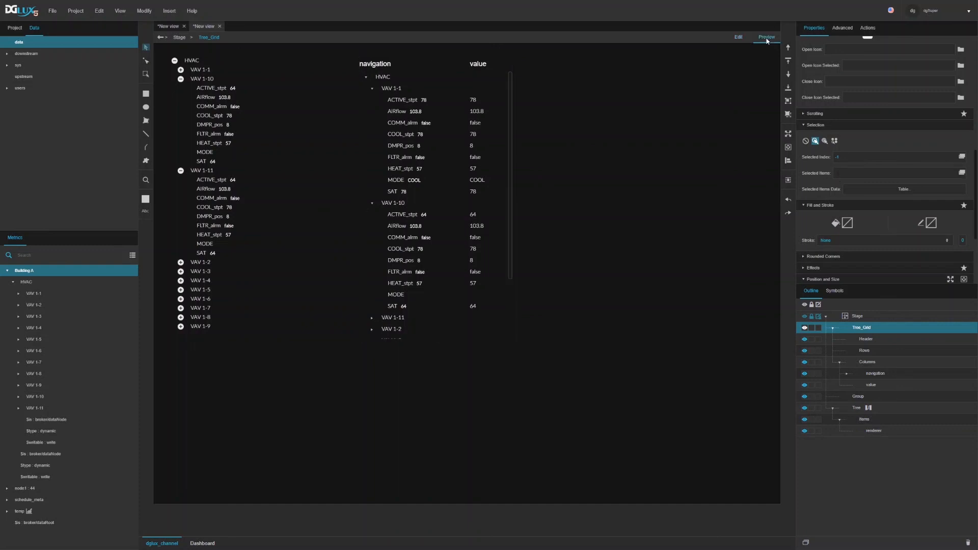
pyautogui.click(423, 134)
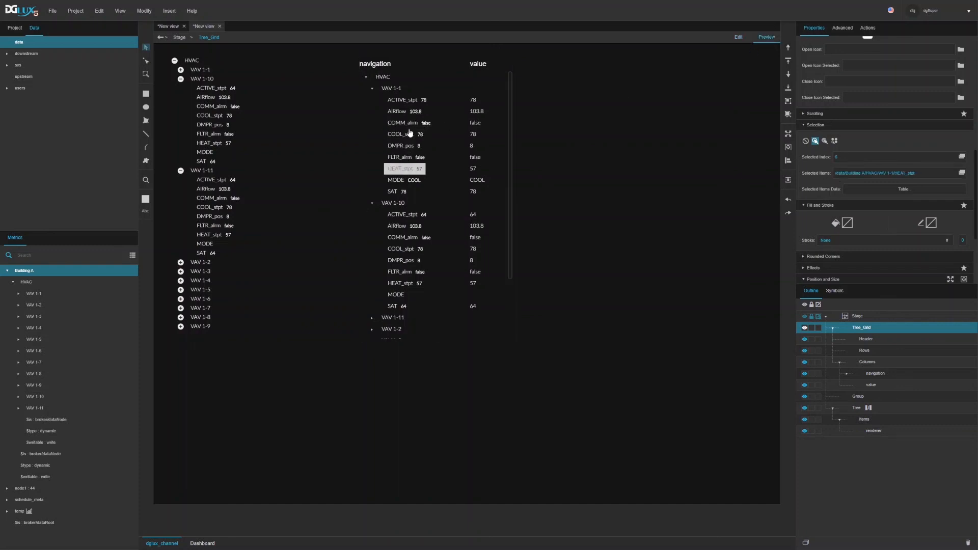
pyautogui.click(403, 111)
pyautogui.click(405, 100)
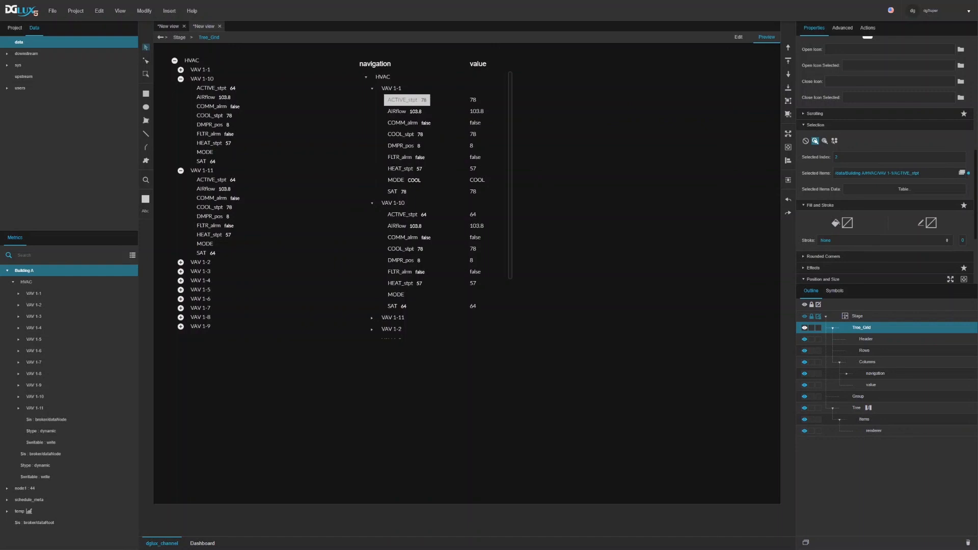
# Bind the Tree's Select Node property to the Tree Grid's Selected Items property.
pyautogui.click(962, 173)
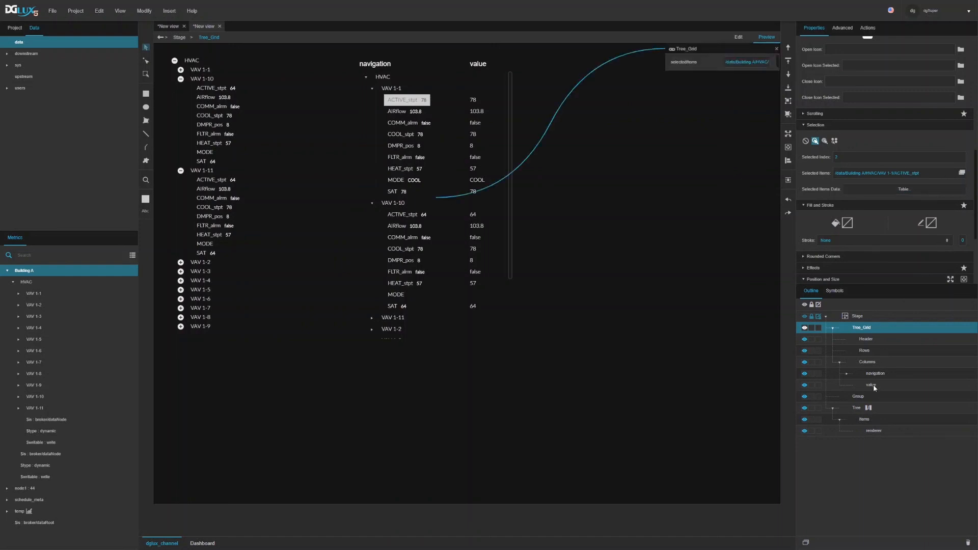
pyautogui.click(858, 409)
pyautogui.scroll(-3, 864, 133)
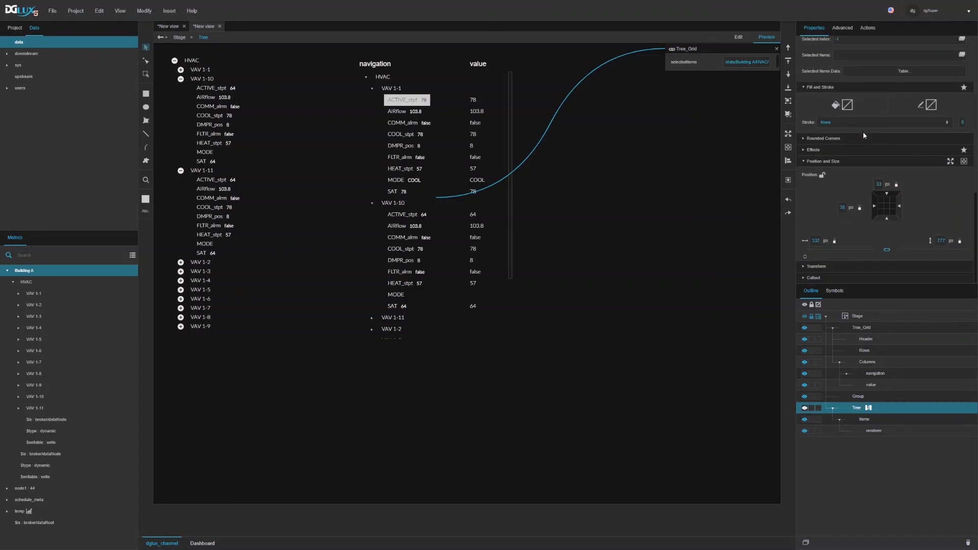
pyautogui.scroll(4, 864, 133)
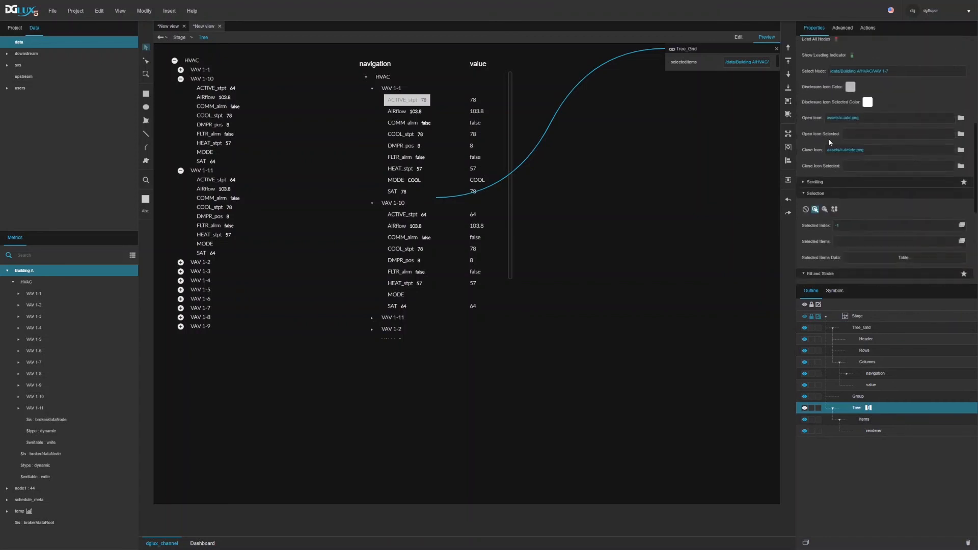
pyautogui.scroll(2, 830, 143)
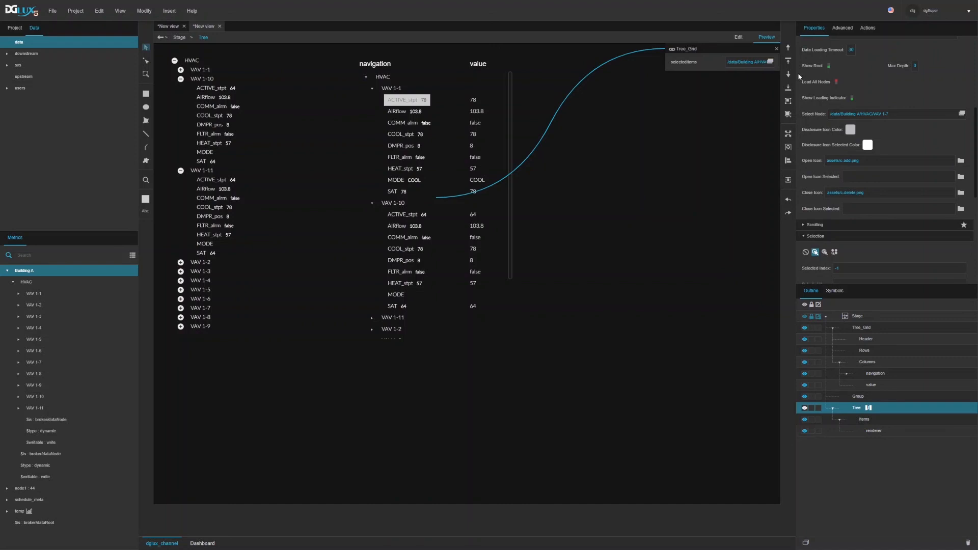
pyautogui.moveTo(773, 63); pyautogui.dragTo(857, 114)
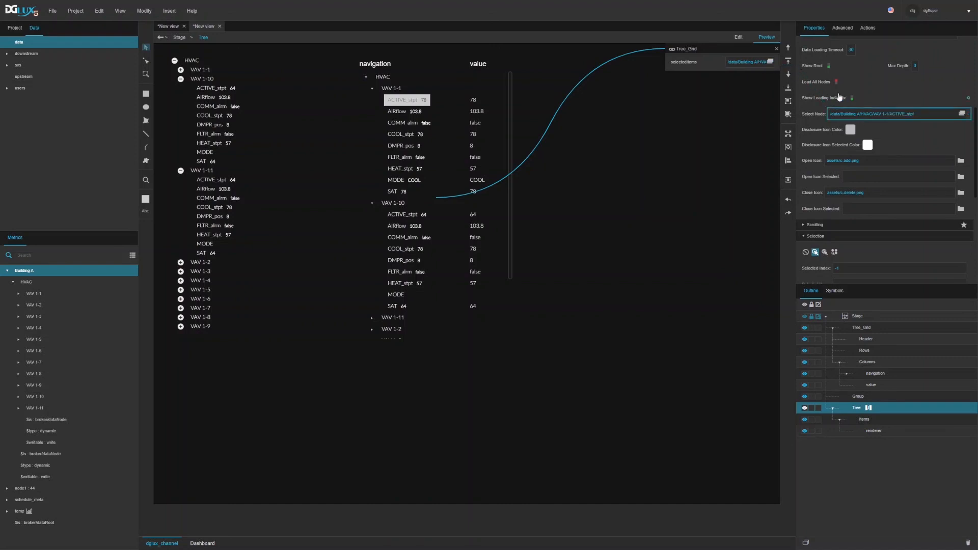
# Select COOL_stpt and FLTR_alrm under VAV 1-1 in the Tree Grid, and expand VAV 1-1 in the Tree.
pyautogui.click(406, 136)
pyautogui.click(400, 156)
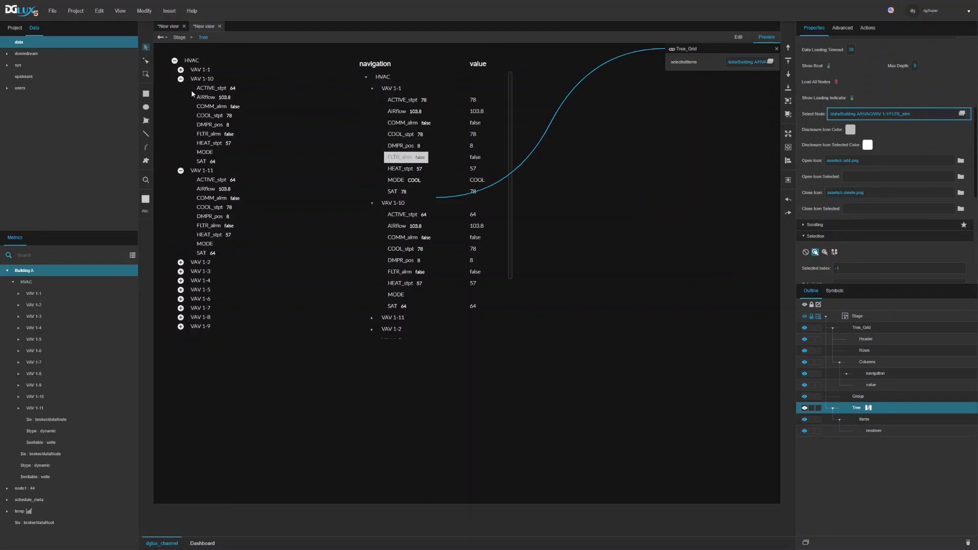
pyautogui.click(180, 70)
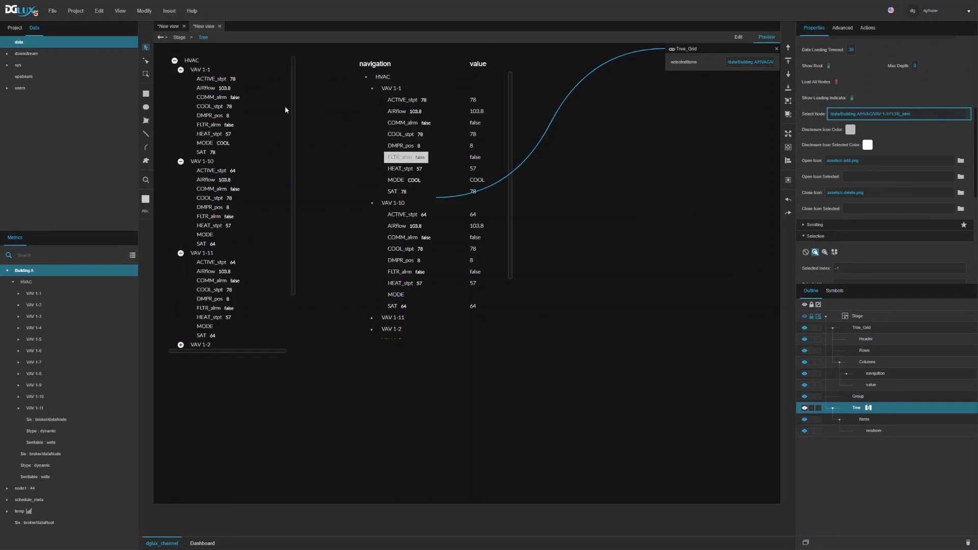
# Test the selection binding by selecting each VAV 1-1 point in the Tree Grid, followed by VAV 1-10, VAV 1-1 and HVAC.
pyautogui.click(405, 101)
pyautogui.click(405, 112)
pyautogui.click(405, 123)
pyautogui.click(403, 136)
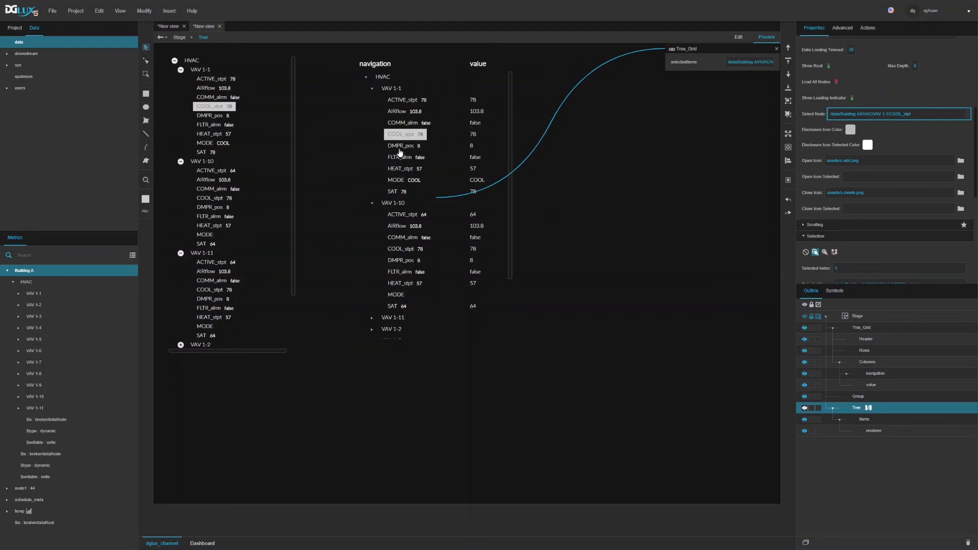
pyautogui.click(401, 147)
pyautogui.click(402, 158)
pyautogui.click(402, 170)
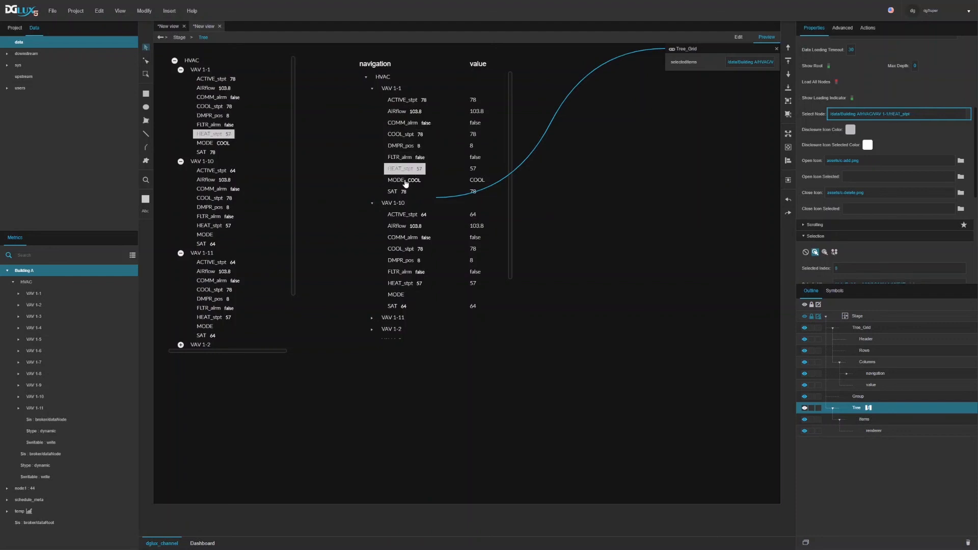
pyautogui.click(404, 181)
pyautogui.click(398, 192)
pyautogui.click(396, 204)
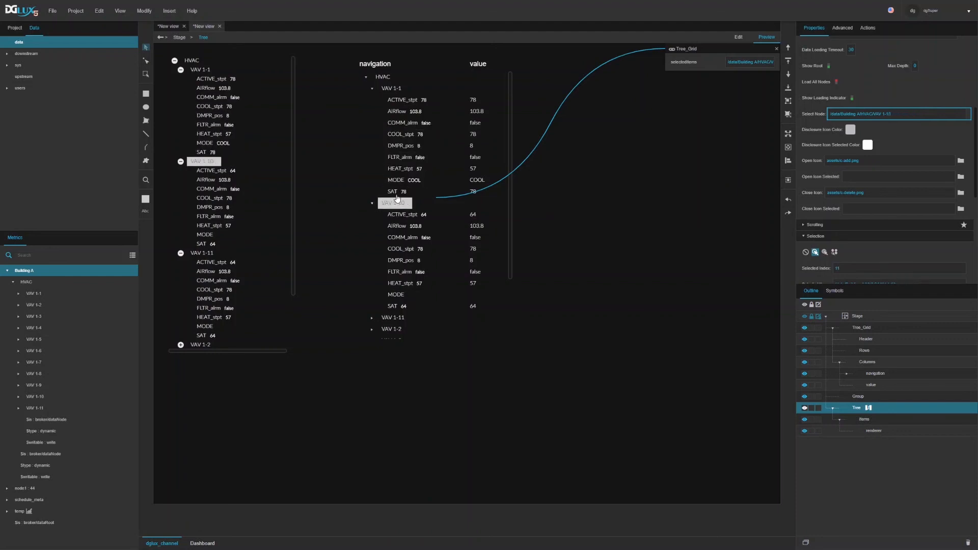
pyautogui.click(393, 89)
pyautogui.click(383, 81)
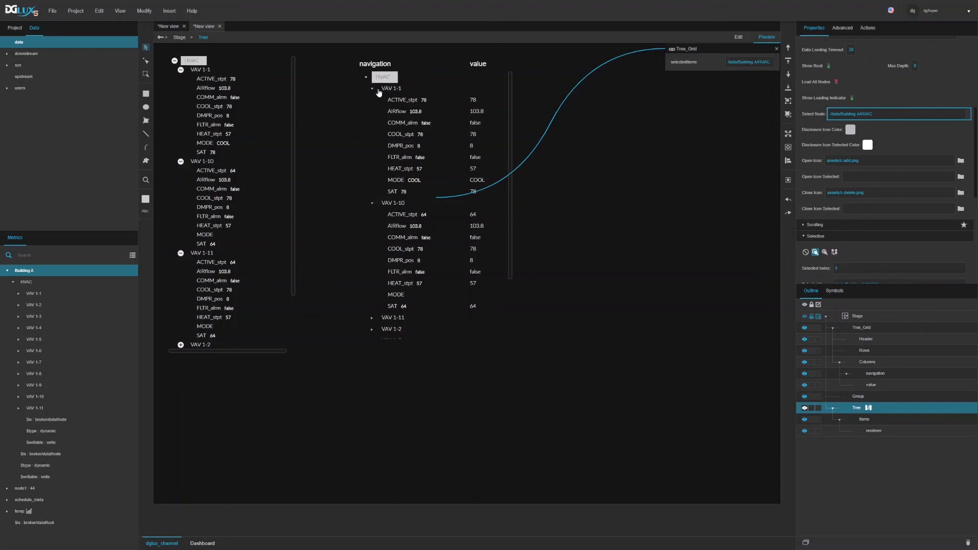
# Collapse VAV 1-1 and VAV 1-10 in the Tree Grid and test the binding on the VAV nodes, ending on VAV 1-1.
pyautogui.click(372, 89)
pyautogui.click(373, 104)
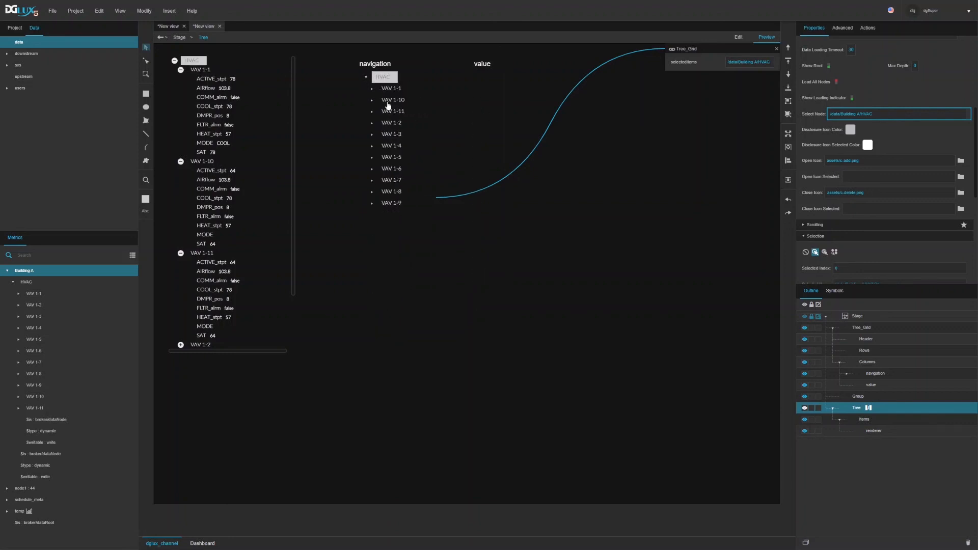
pyautogui.click(390, 101)
pyautogui.click(376, 89)
pyautogui.click(393, 100)
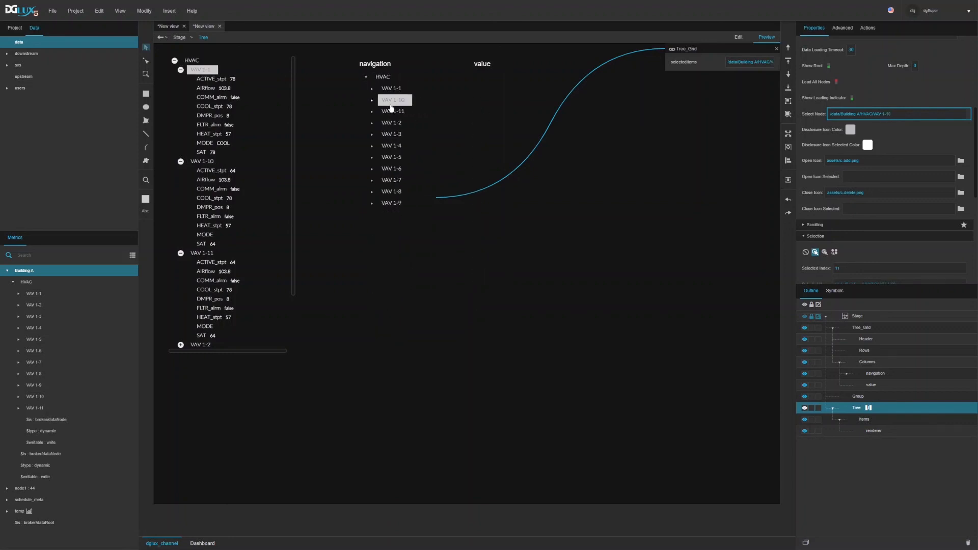
pyautogui.click(393, 111)
pyautogui.click(395, 123)
pyautogui.click(395, 111)
pyautogui.click(393, 100)
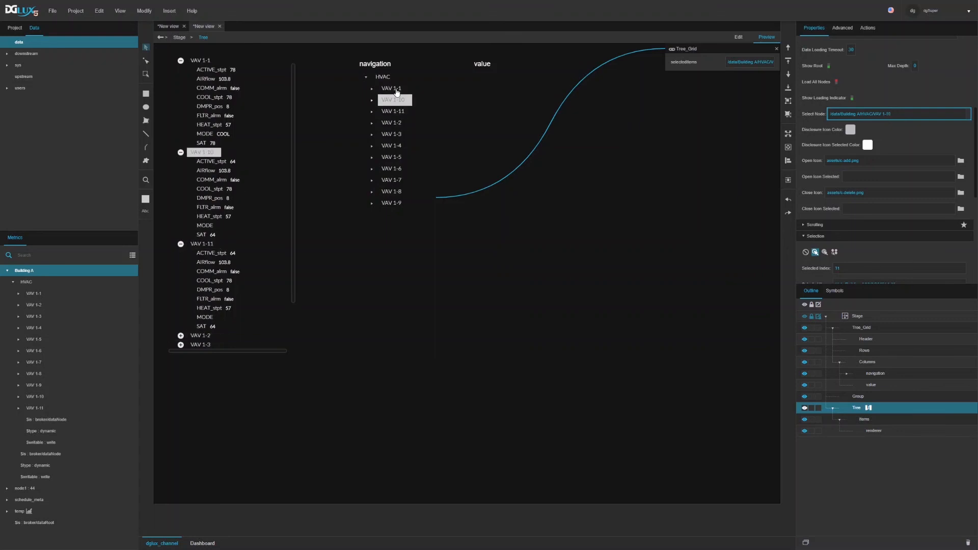
pyautogui.click(396, 90)
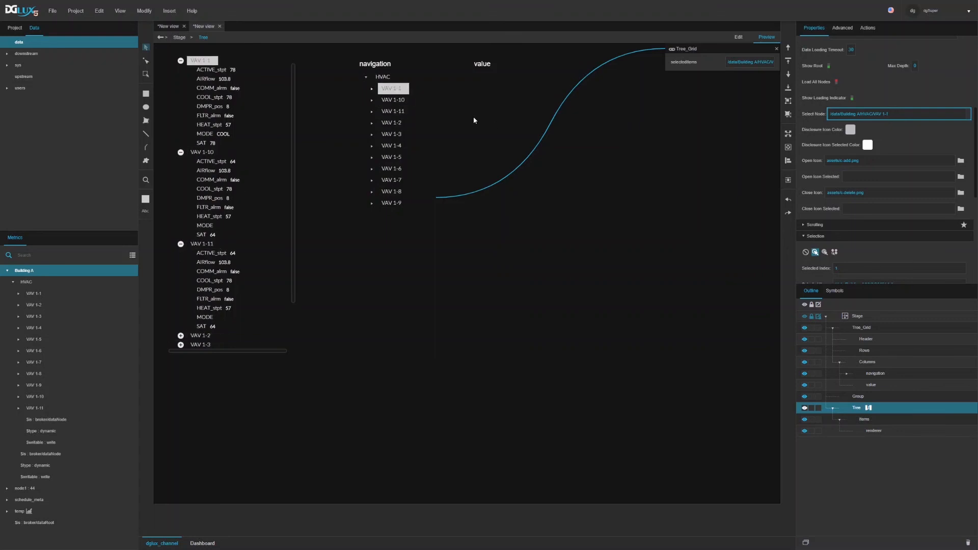